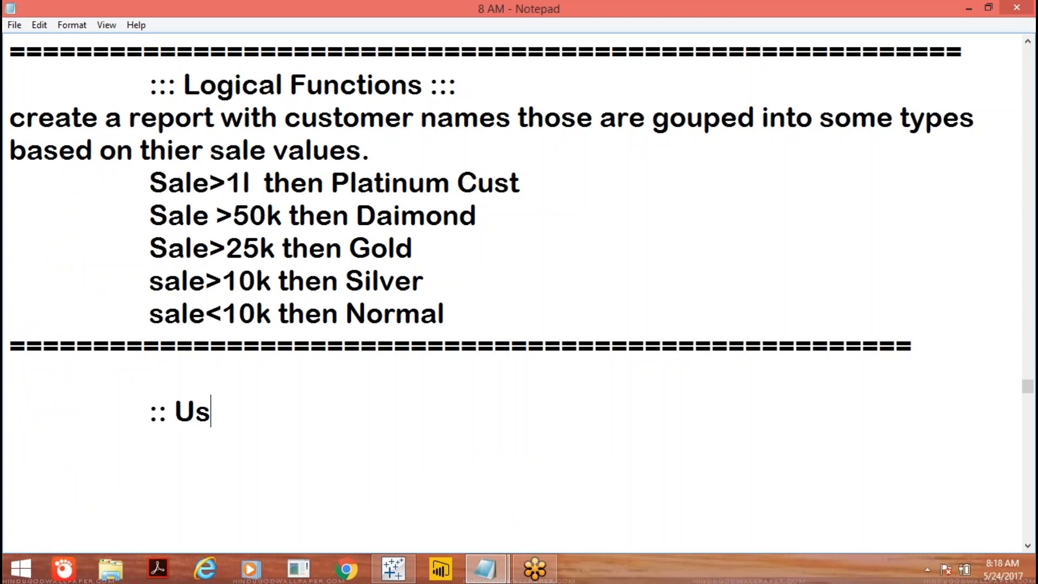
# Complete the heading ":: User Functions :::" and add blank lines beneath it in the notes.
pyautogui.write('unction')
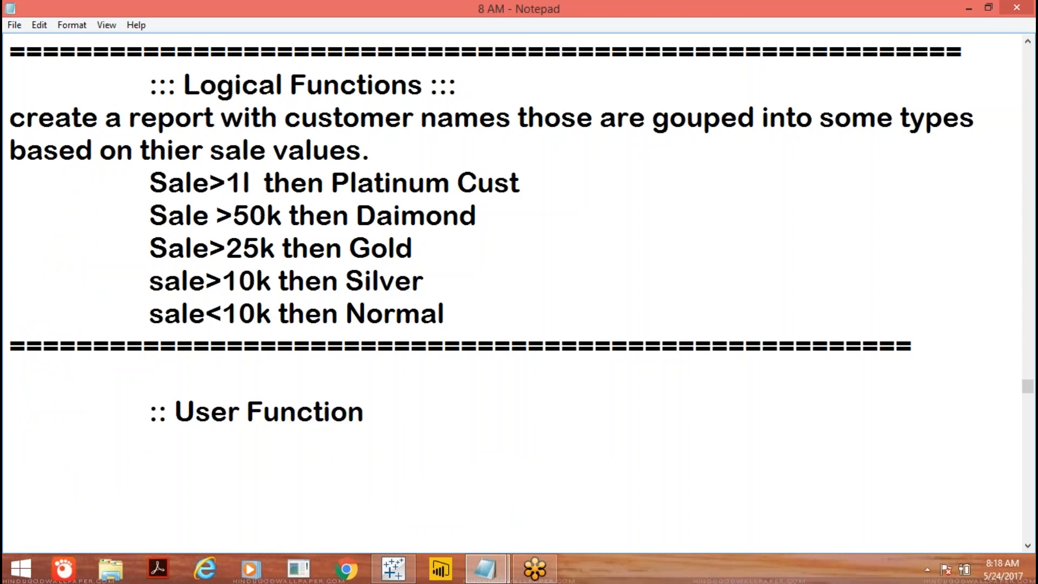
pyautogui.write('s :::')
pyautogui.press('Return')
pyautogui.press('Return')
pyautogui.press('Return')
pyautogui.press('Return')
pyautogui.press('Return')
pyautogui.press('Return')
pyautogui.press('Return')
pyautogui.press('Return')
pyautogui.press('Return')
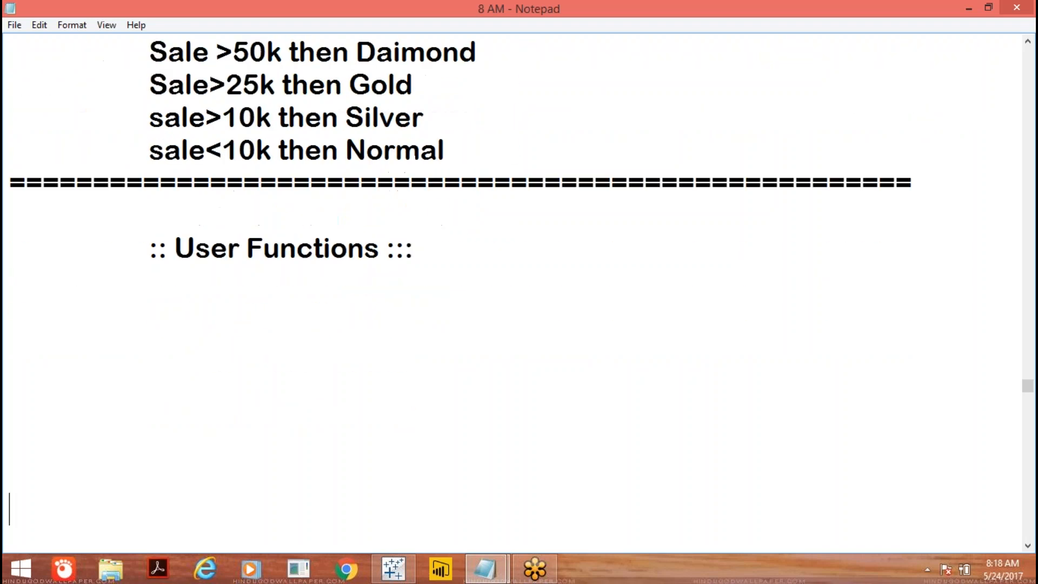
pyautogui.press('Return')
pyautogui.press('Return')
pyautogui.press('Return')
pyautogui.press('Return')
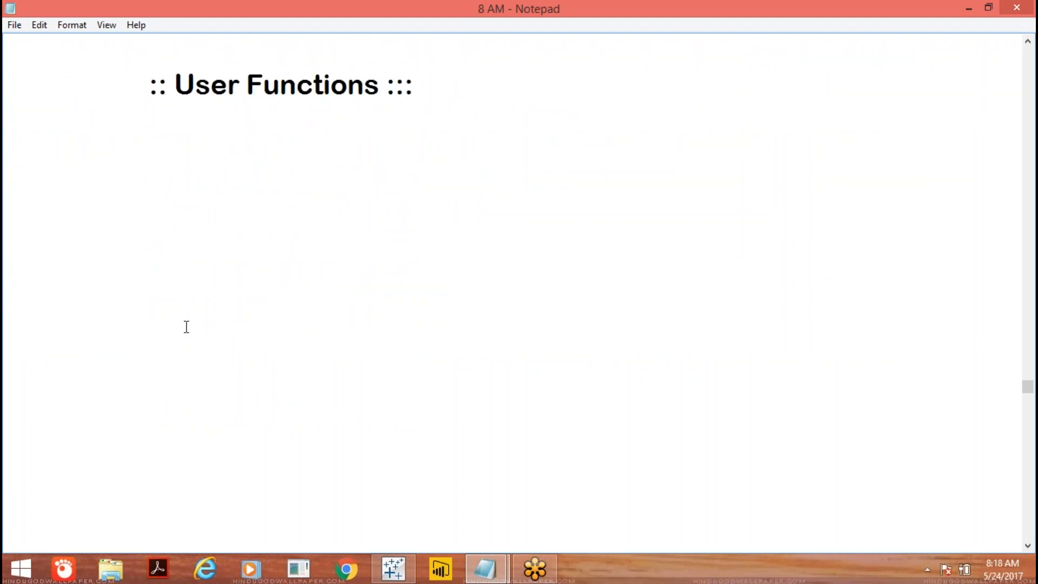
# Add the indented line "Used by Admins" directly below the User Functions heading.
pyautogui.click(21, 127)
pyautogui.press('Tab')
pyautogui.write('Use')
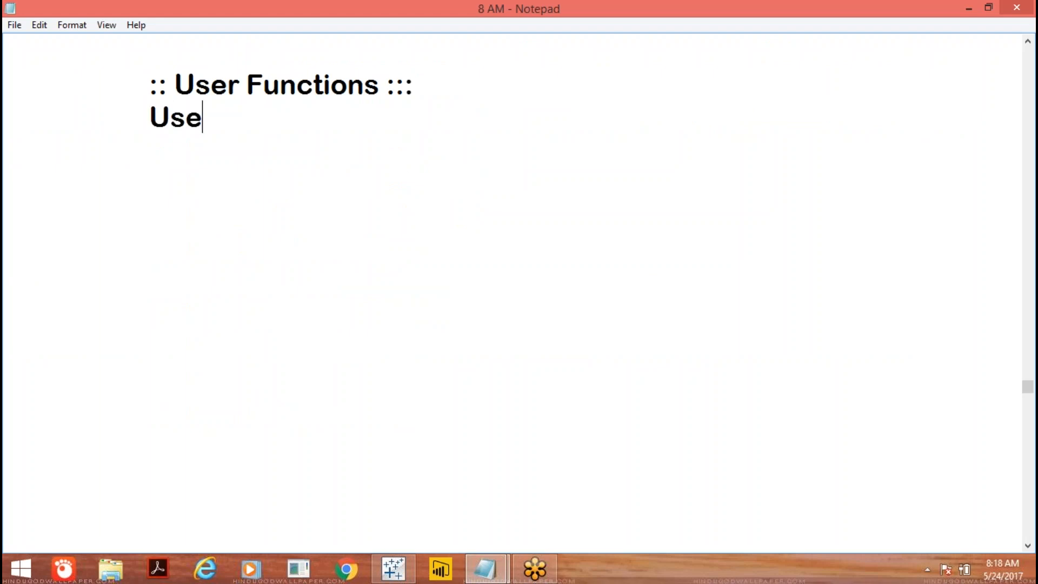
pyautogui.write('d by')
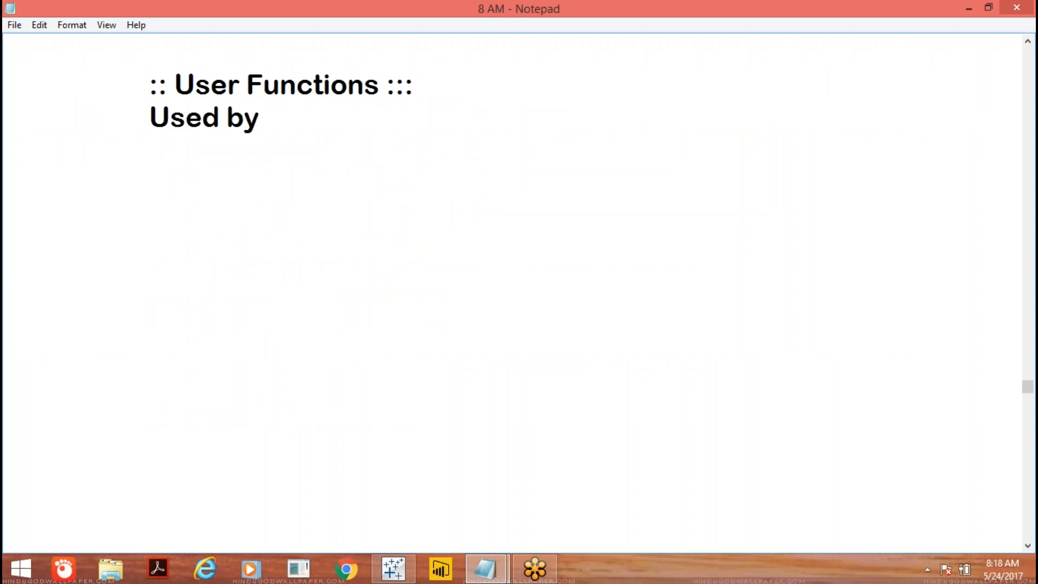
pyautogui.write(' Addmins')
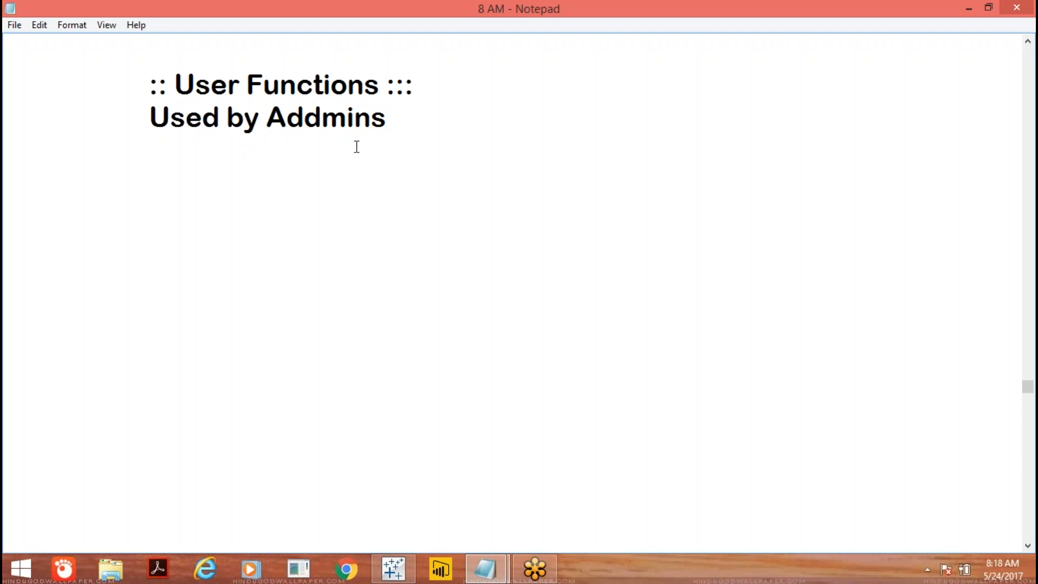
pyautogui.click(318, 121)
pyautogui.press('BackSpace')
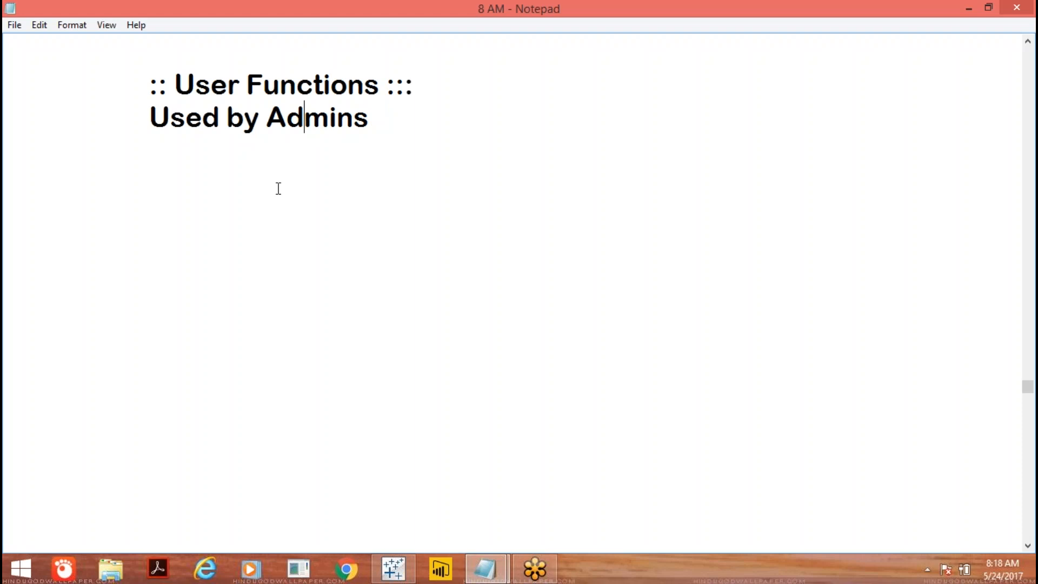
# Switch to Tableau, filter the calculation editor's function list to User functions, and move the editor clear of the data fields.
pyautogui.click(393, 569)
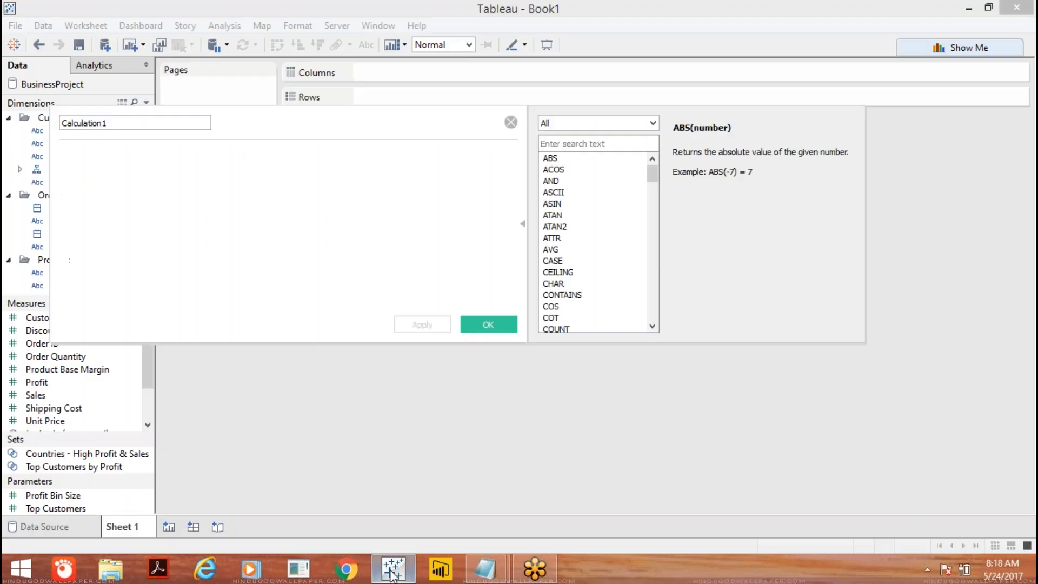
pyautogui.click(653, 123)
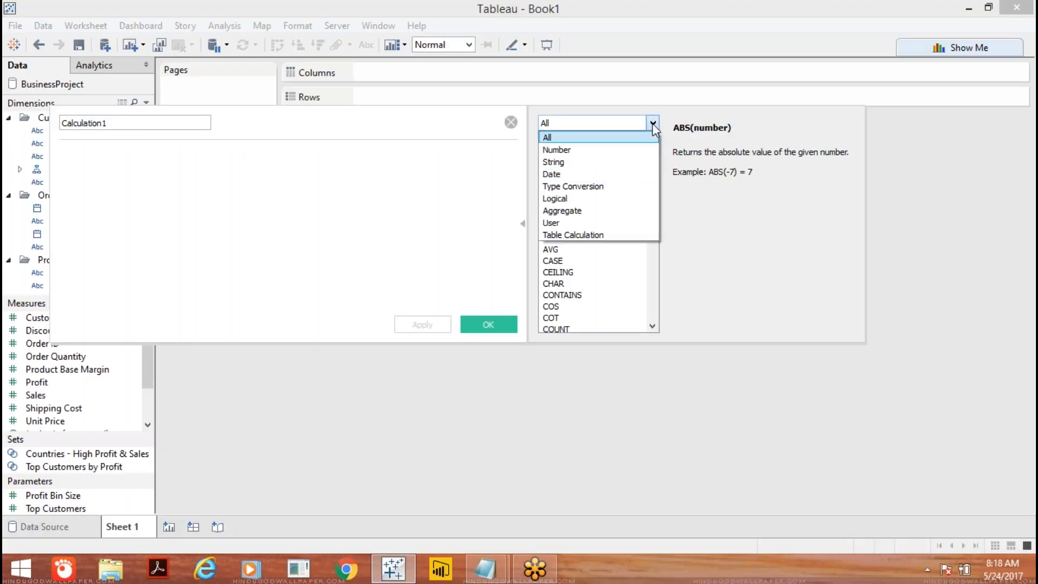
pyautogui.click(583, 223)
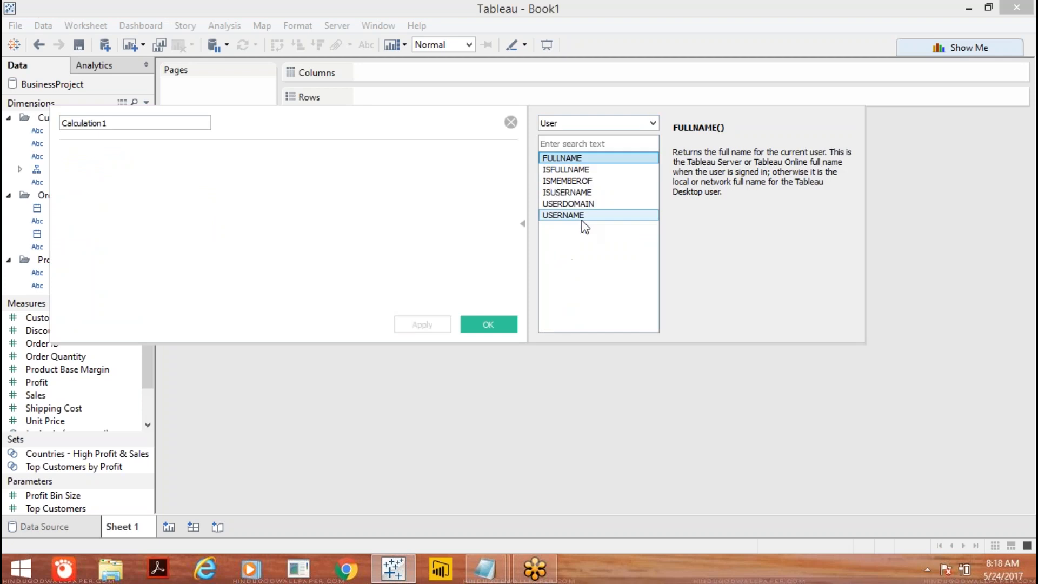
pyautogui.click(137, 178)
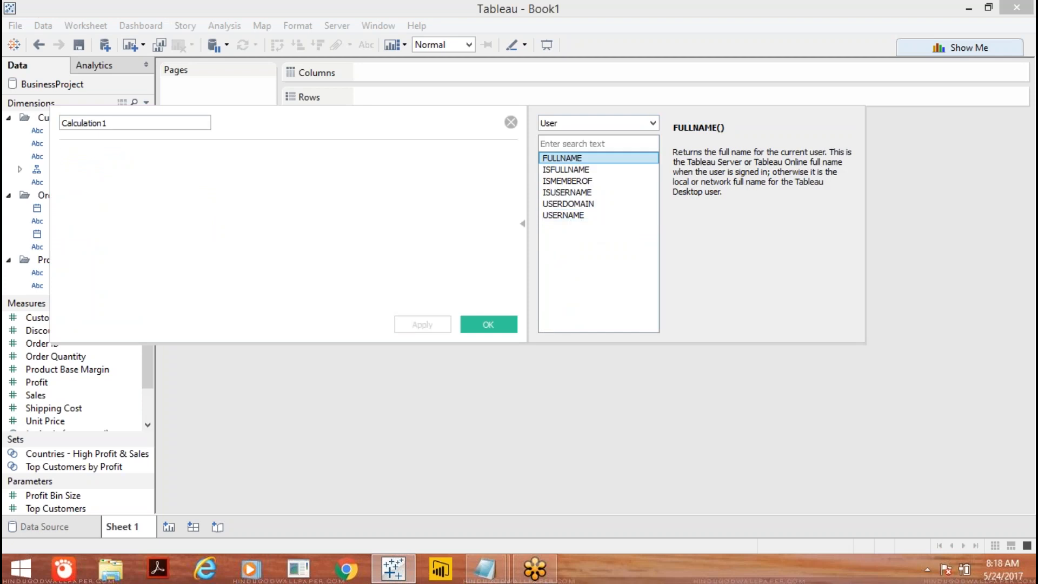
pyautogui.moveTo(272, 132); pyautogui.dragTo(433, 179)
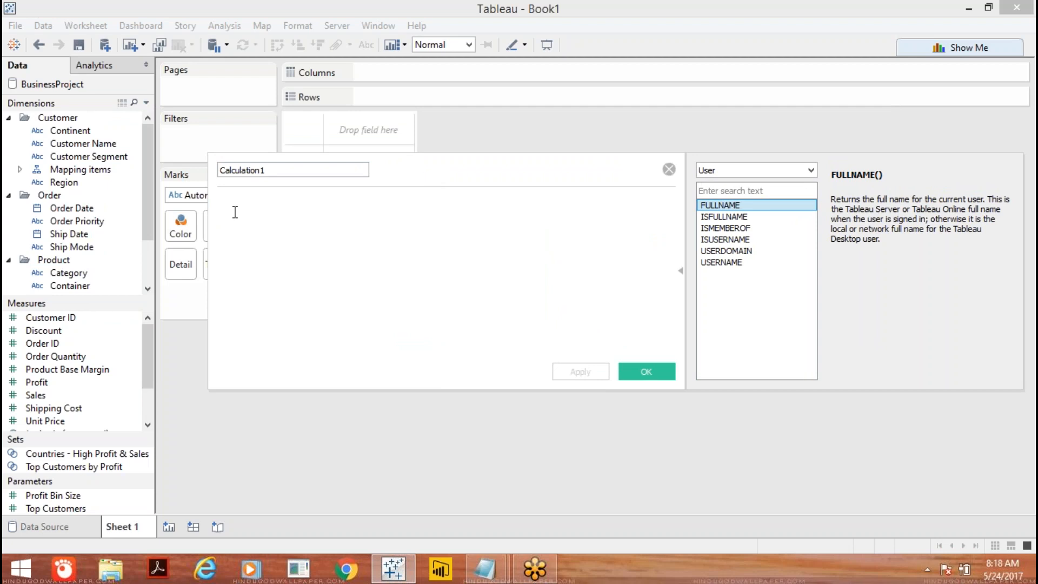
# Enter the formula FULLNAME() in the new calculation and name the calculated field User.
pyautogui.write('Fu')
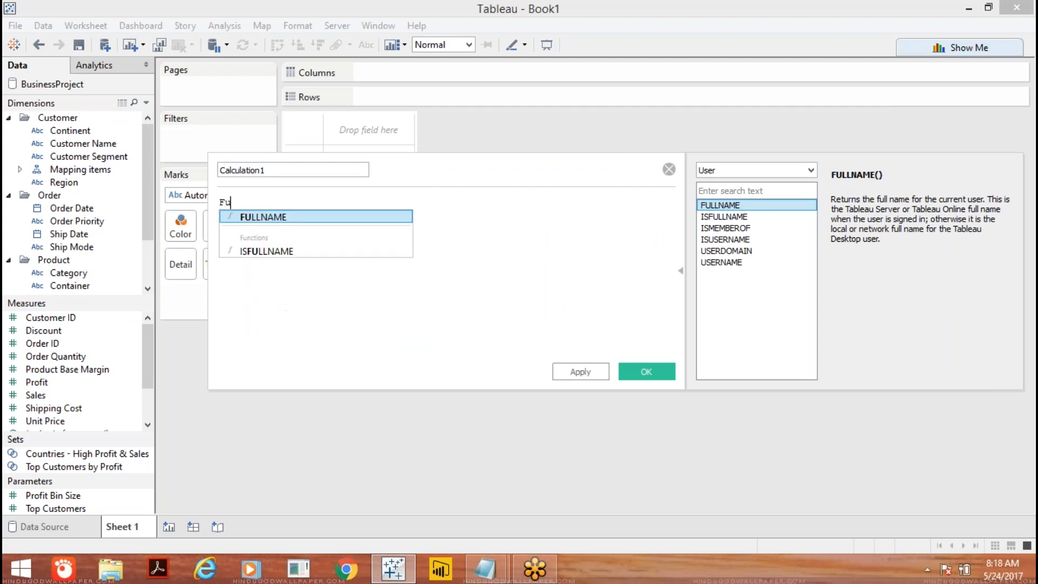
pyautogui.write('llname')
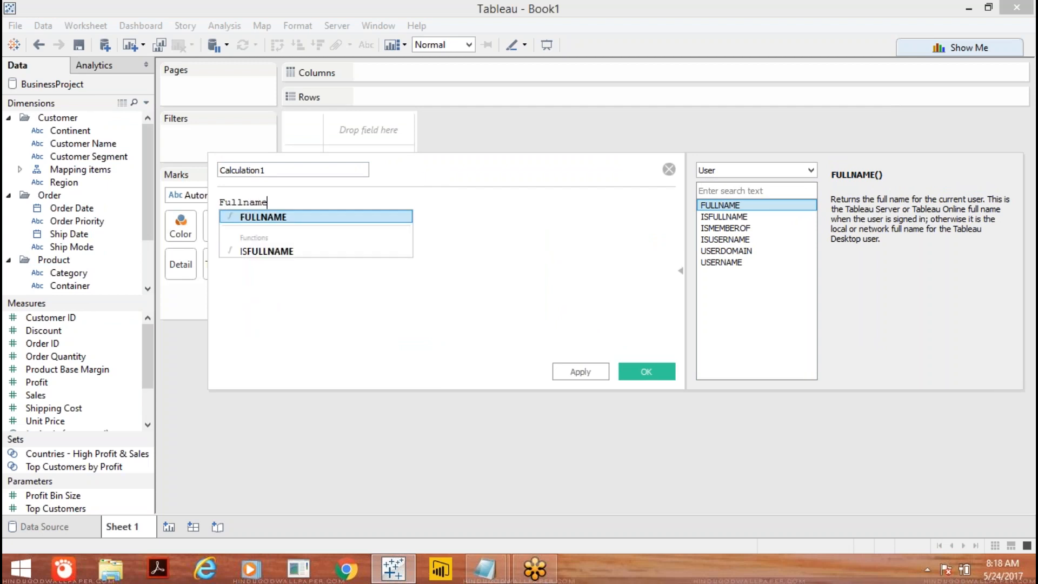
pyautogui.press('Return')
pyautogui.click(279, 169)
pyautogui.press('BackSpace')
pyautogui.press('BackSpace')
pyautogui.press('BackSpace')
pyautogui.press('BackSpace')
pyautogui.press('BackSpace')
pyautogui.press('BackSpace')
pyautogui.press('BackSpace')
pyautogui.press('BackSpace')
pyautogui.press('BackSpace')
pyautogui.press('BackSpace')
pyautogui.press('BackSpace')
pyautogui.press('BackSpace')
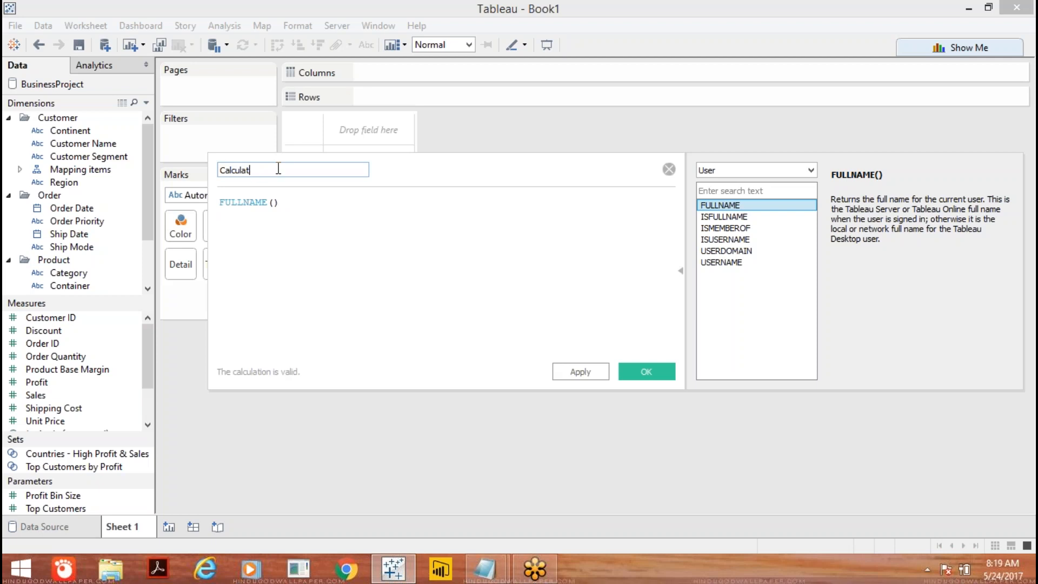
pyautogui.write('User')
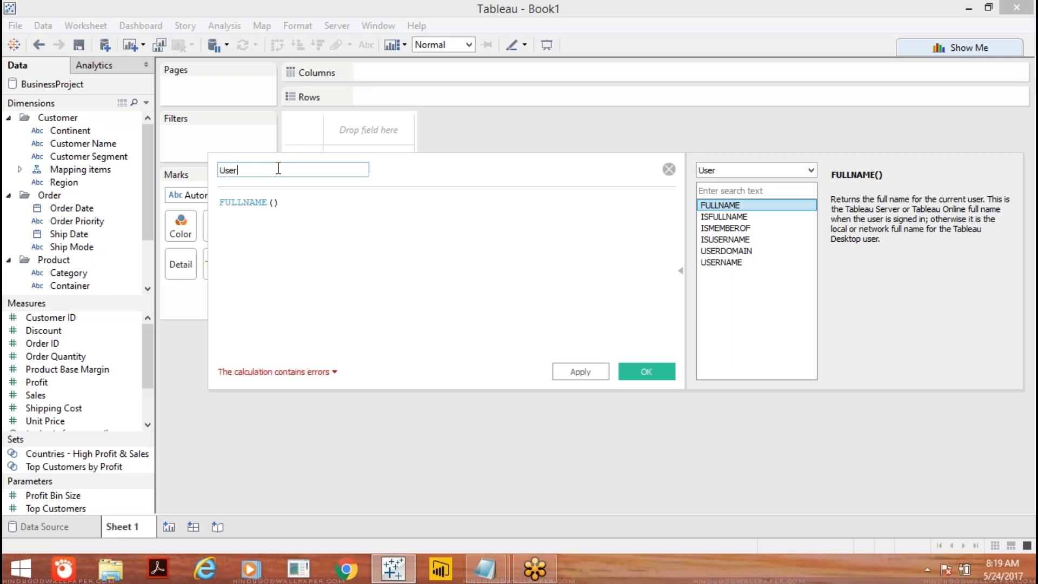
pyautogui.click(268, 215)
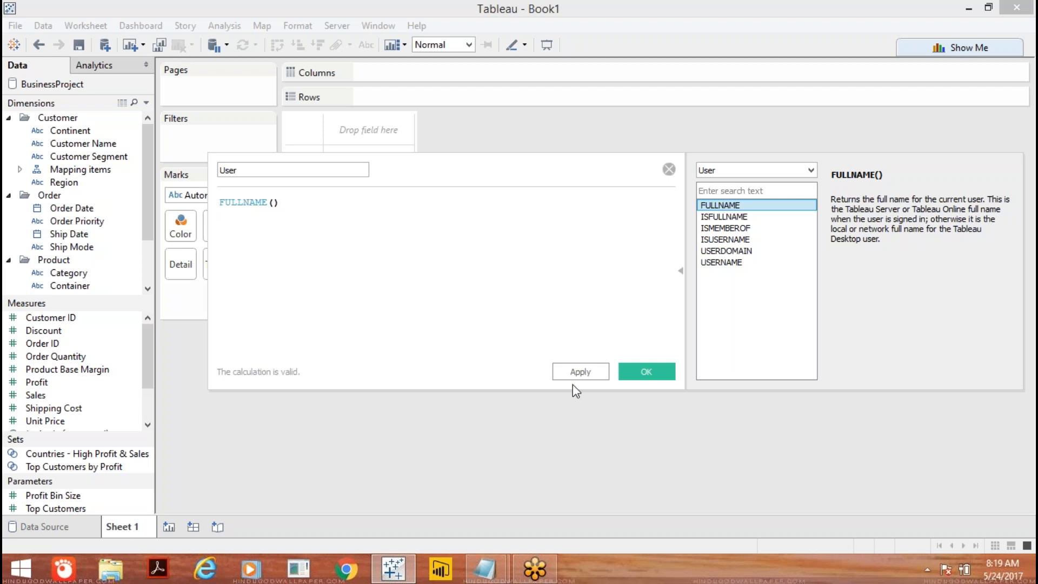
# Apply the User calculation and place the User field on Rows.
pyautogui.click(589, 372)
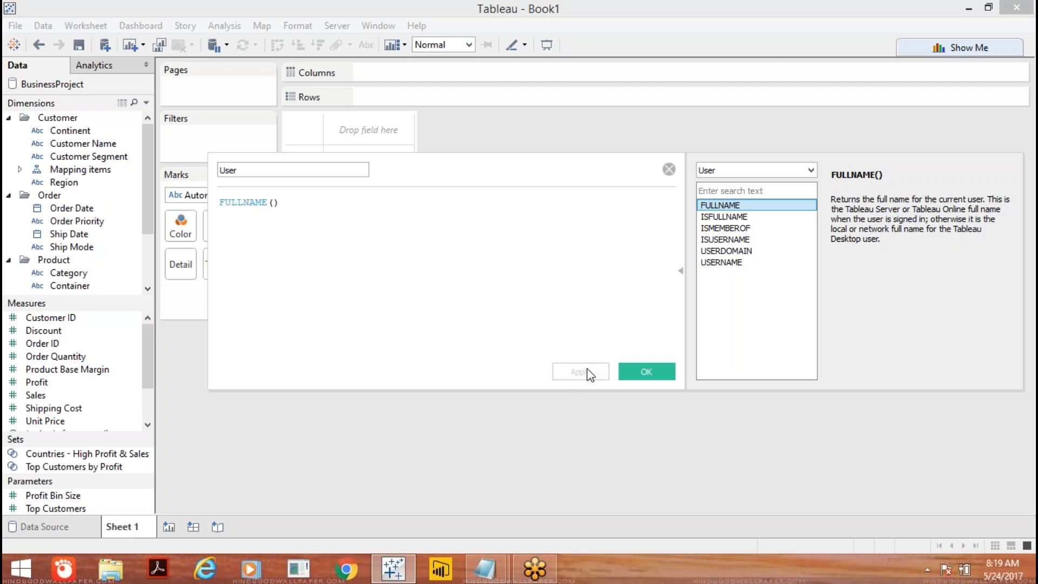
pyautogui.moveTo(443, 171); pyautogui.dragTo(532, 226)
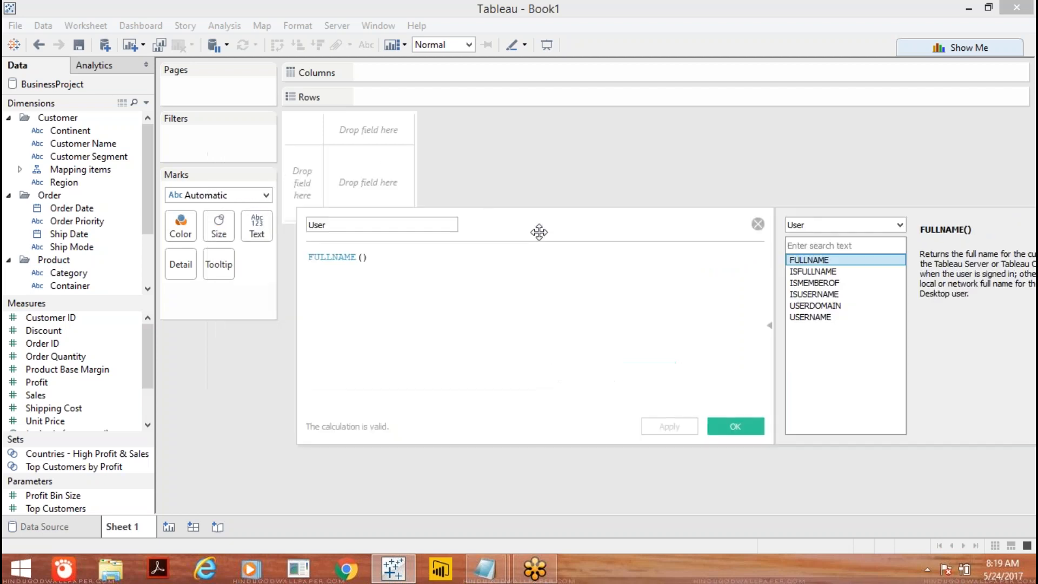
pyautogui.moveTo(150, 208); pyautogui.dragTo(432, 97)
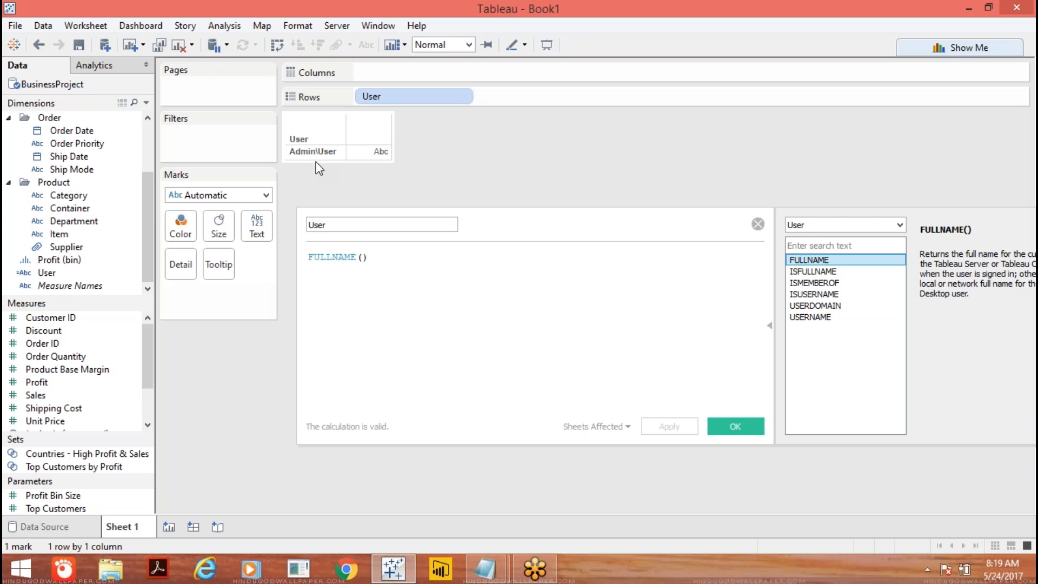
# Replace the User field's formula with USERDOMAIN() and apply it.
pyautogui.click(389, 257)
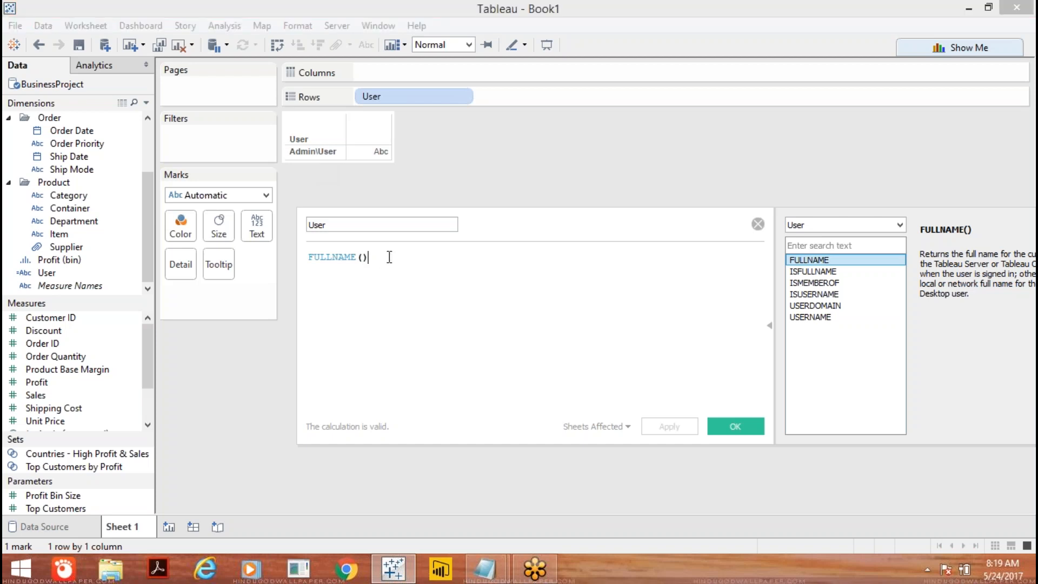
pyautogui.press('BackSpace')
pyautogui.press('BackSpace')
pyautogui.press('BackSpace')
pyautogui.press('BackSpace')
pyautogui.press('BackSpace')
pyautogui.press('BackSpace')
pyautogui.press('BackSpace')
pyautogui.press('BackSpace')
pyautogui.press('BackSpace')
pyautogui.press('BackSpace')
pyautogui.press('BackSpace')
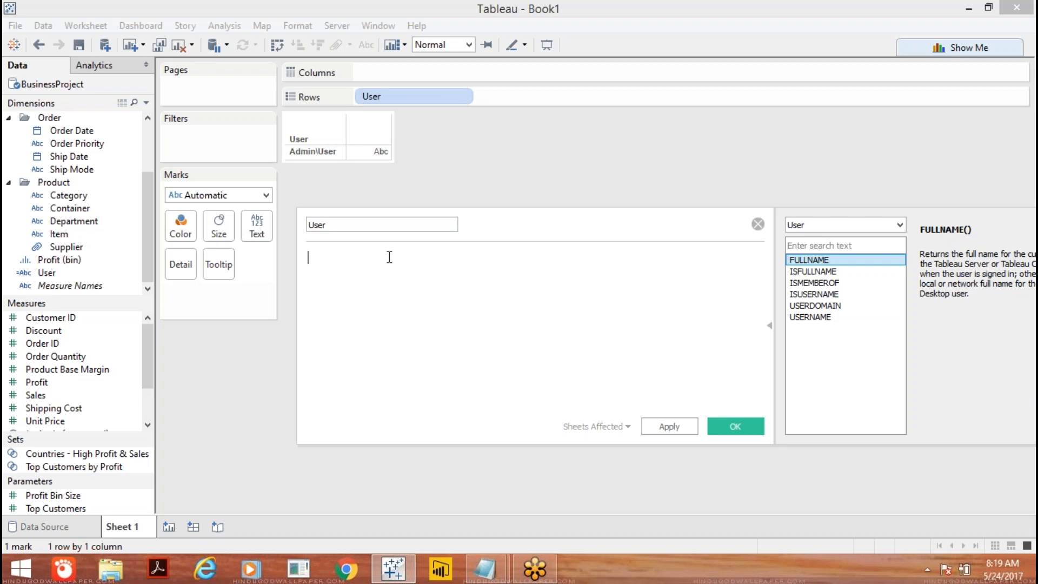
pyautogui.write('user')
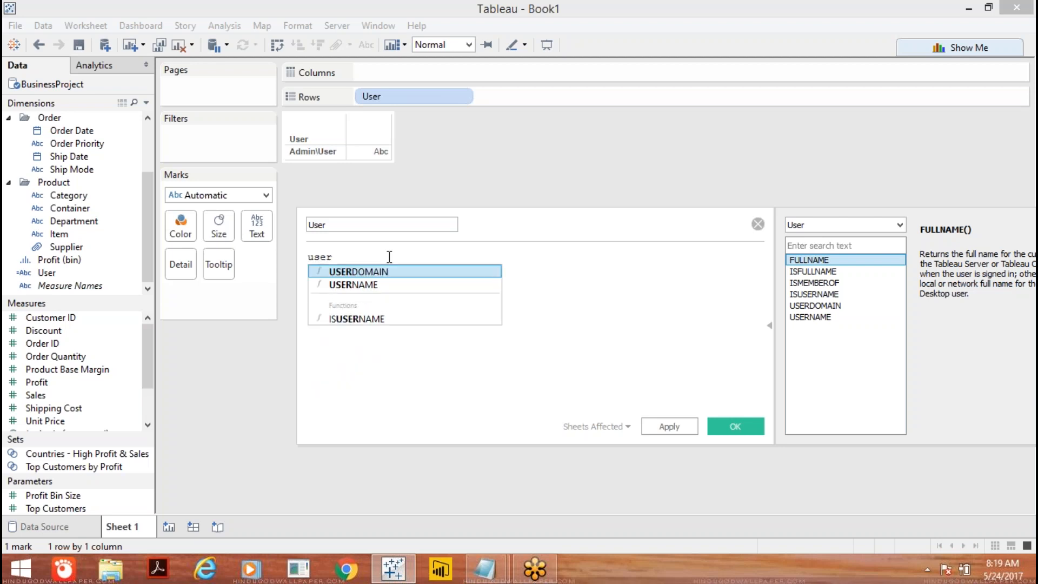
pyautogui.press('Return')
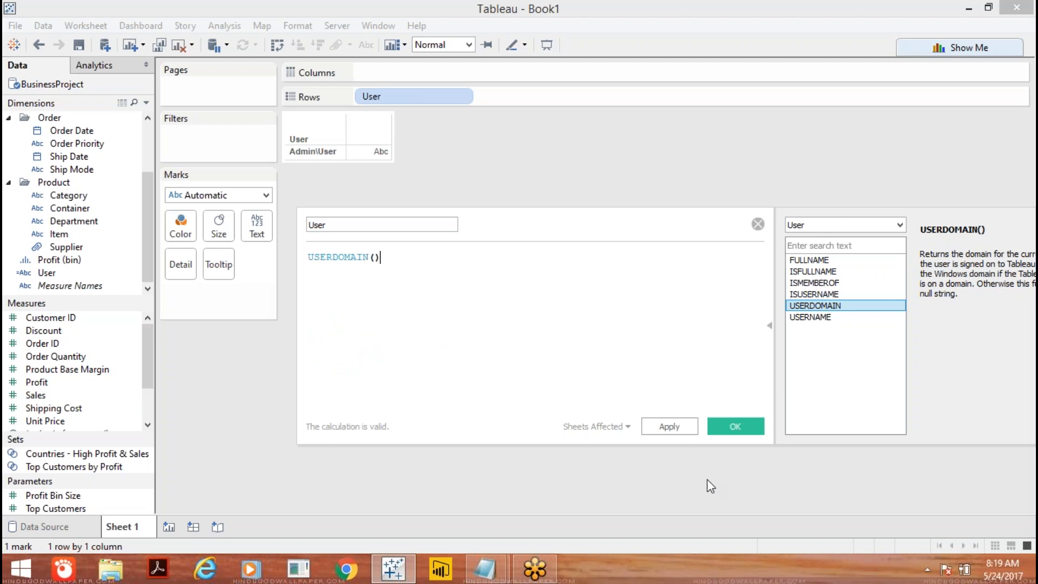
pyautogui.click(669, 427)
# Replace the User field's formula with USERNAME() and apply it.
pyautogui.click(378, 256)
pyautogui.press('BackSpace')
pyautogui.press('BackSpace')
pyautogui.press('BackSpace')
pyautogui.press('BackSpace')
pyautogui.press('BackSpace')
pyautogui.press('BackSpace')
pyautogui.press('BackSpace')
pyautogui.press('BackSpace')
pyautogui.press('BackSpace')
pyautogui.press('BackSpace')
pyautogui.press('BackSpace')
pyautogui.press('BackSpace')
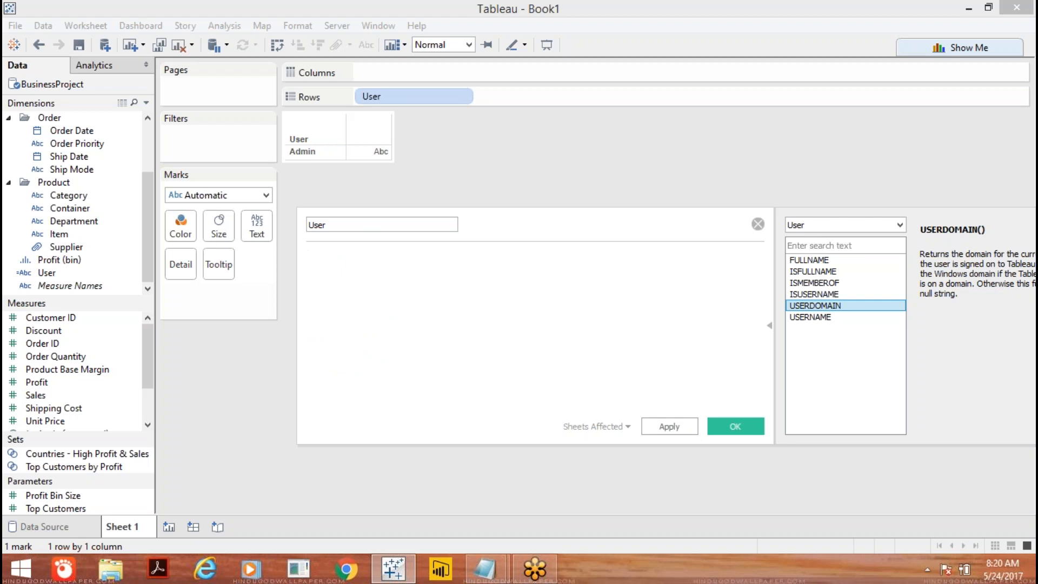
pyautogui.write('usr')
pyautogui.press('BackSpace')
pyautogui.press('BackSpace')
pyautogui.press('BackSpace')
pyautogui.write('user')
pyautogui.press('Down')
pyautogui.press('Return')
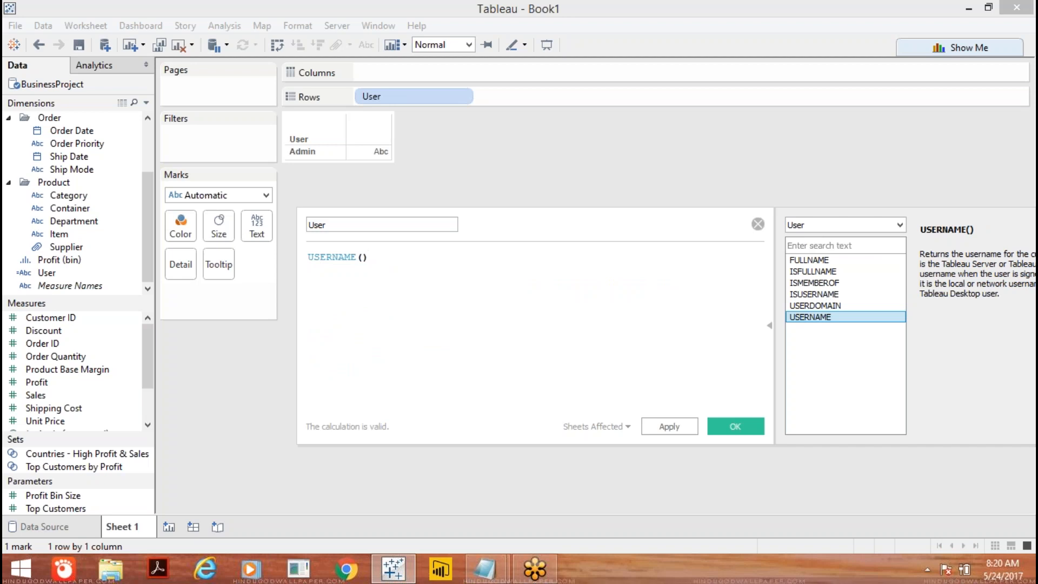
pyautogui.click(677, 433)
# Replace the User field's formula with ISUSERNAME('User') and apply it.
pyautogui.click(432, 269)
pyautogui.press('BackSpace')
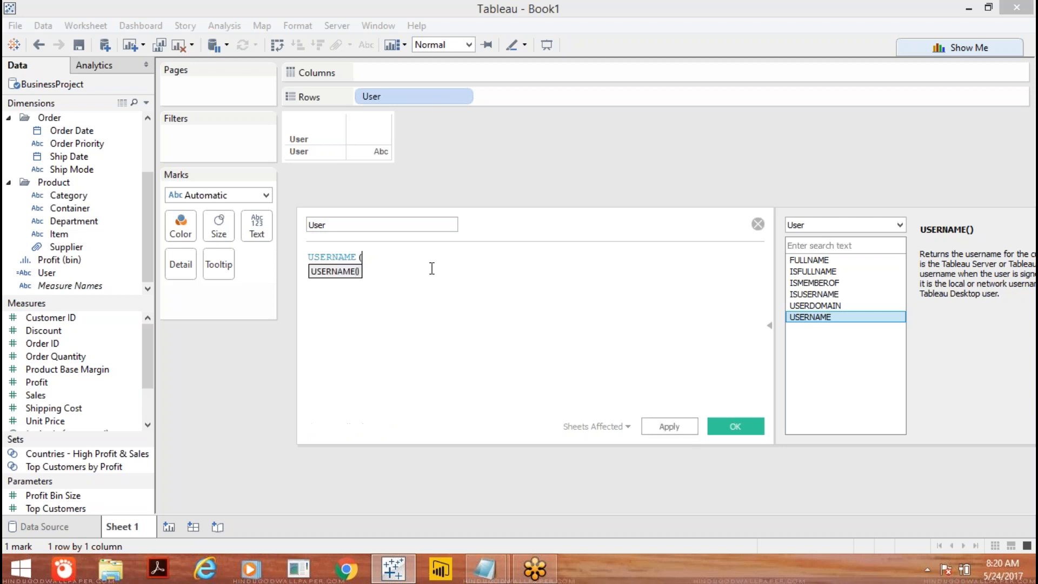
pyautogui.hotkey('ctrl', 'a')
pyautogui.press('BackSpace')
pyautogui.write('in')
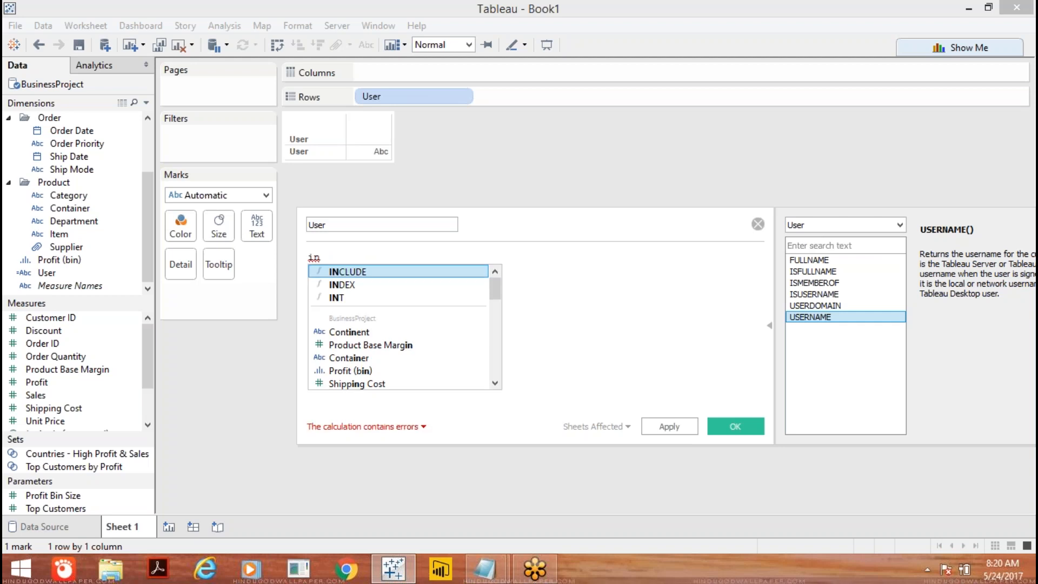
pyautogui.press('BackSpace')
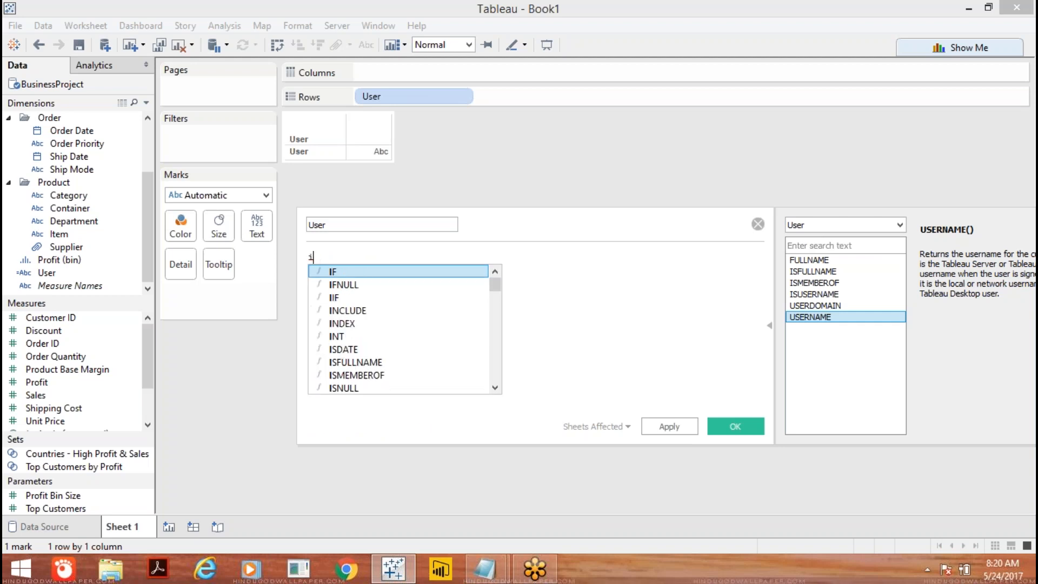
pyautogui.write('s')
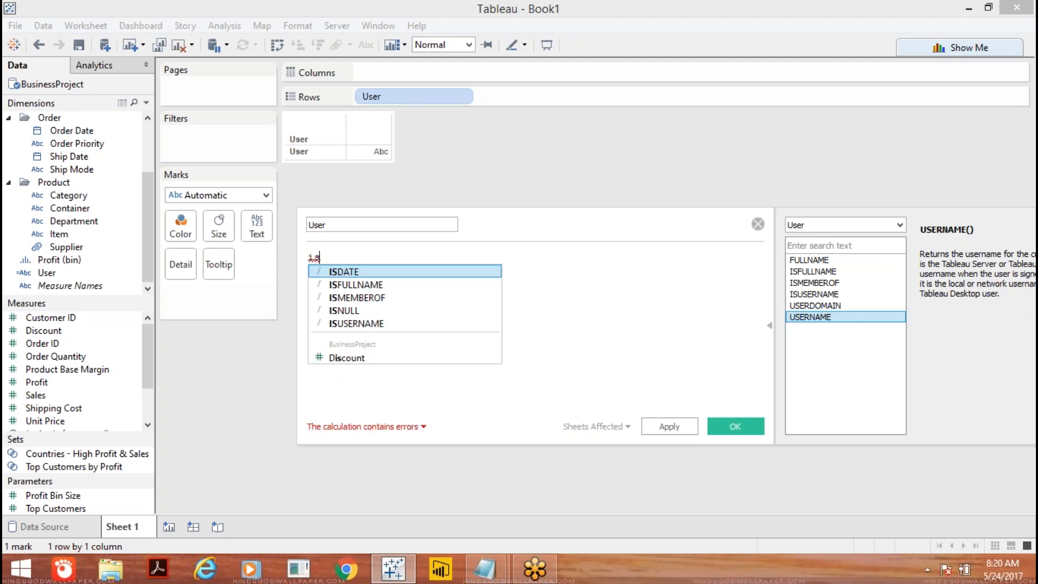
pyautogui.press('Down')
pyautogui.press('Down')
pyautogui.press('Down')
pyautogui.press('Down')
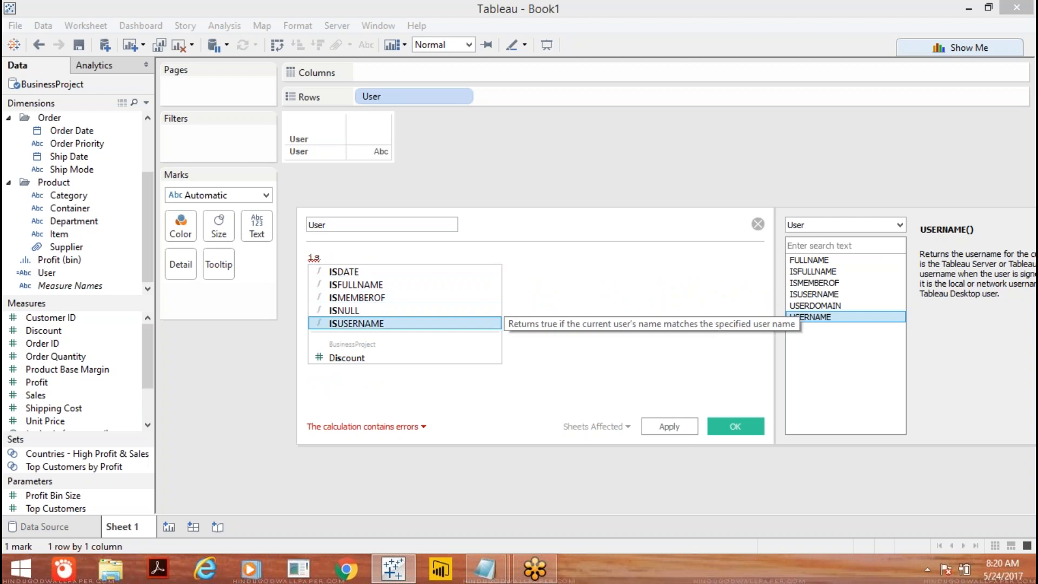
pyautogui.press('Return')
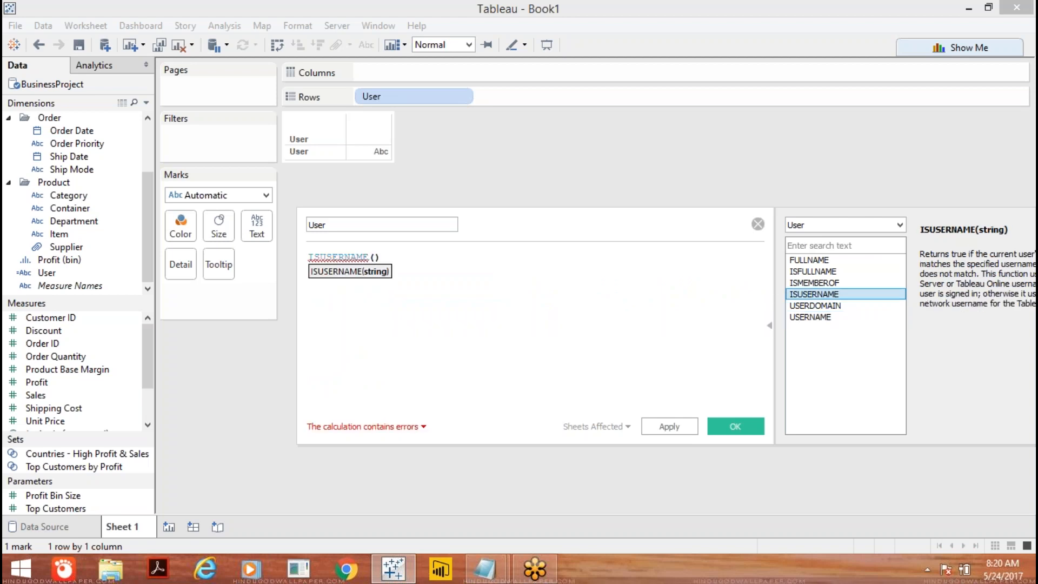
pyautogui.write("'User'")
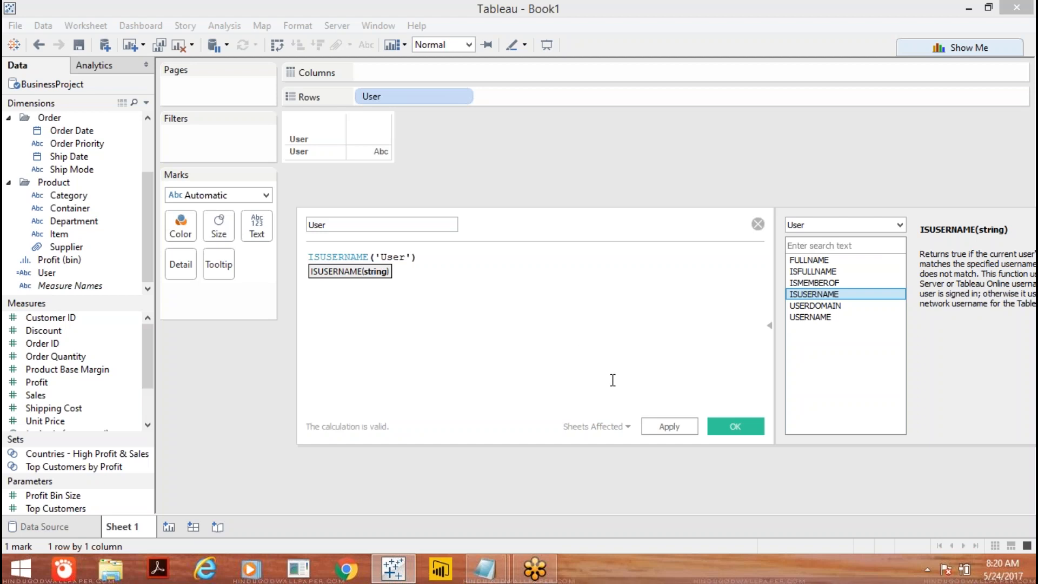
pyautogui.click(670, 427)
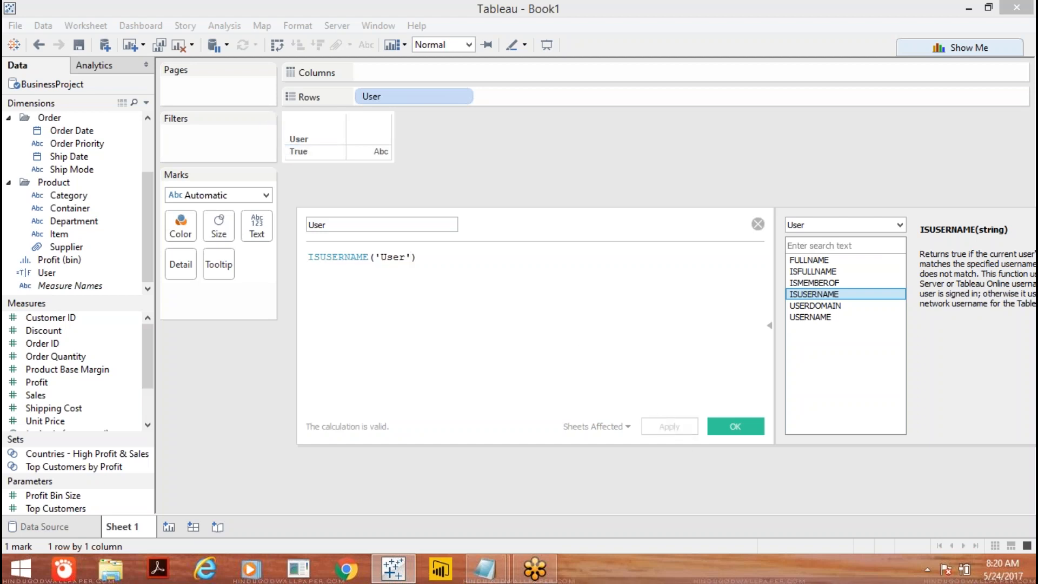
# Change the User field's formula to ISUSERNAME('user') with a lowercase u and apply it.
pyautogui.click(388, 257)
pyautogui.press('BackSpace')
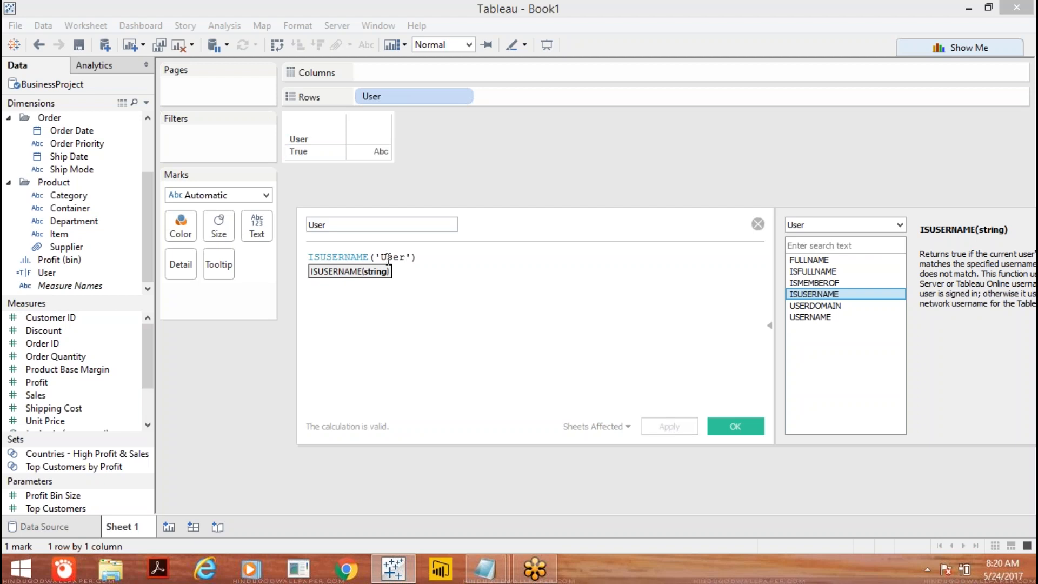
pyautogui.write('u')
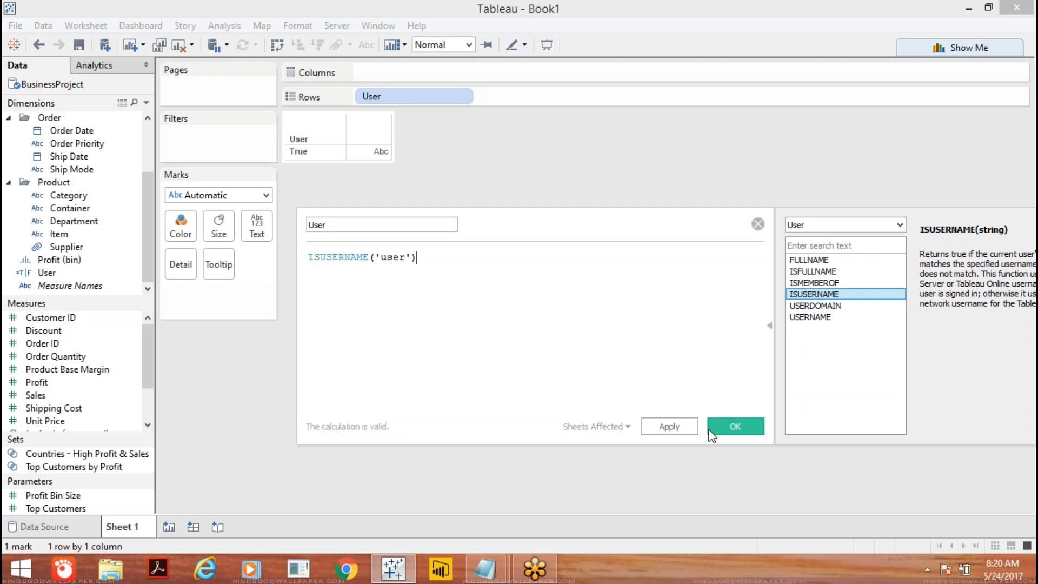
pyautogui.click(671, 427)
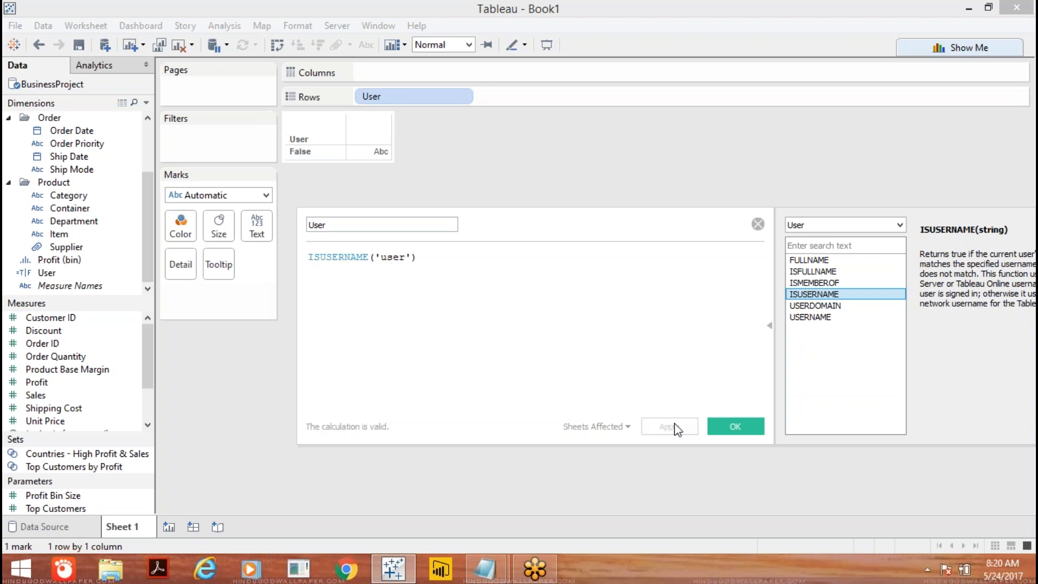
# Set the User field's formula back to ISUSERNAME('User') with a capital U and apply it.
pyautogui.click(387, 257)
pyautogui.press('BackSpace')
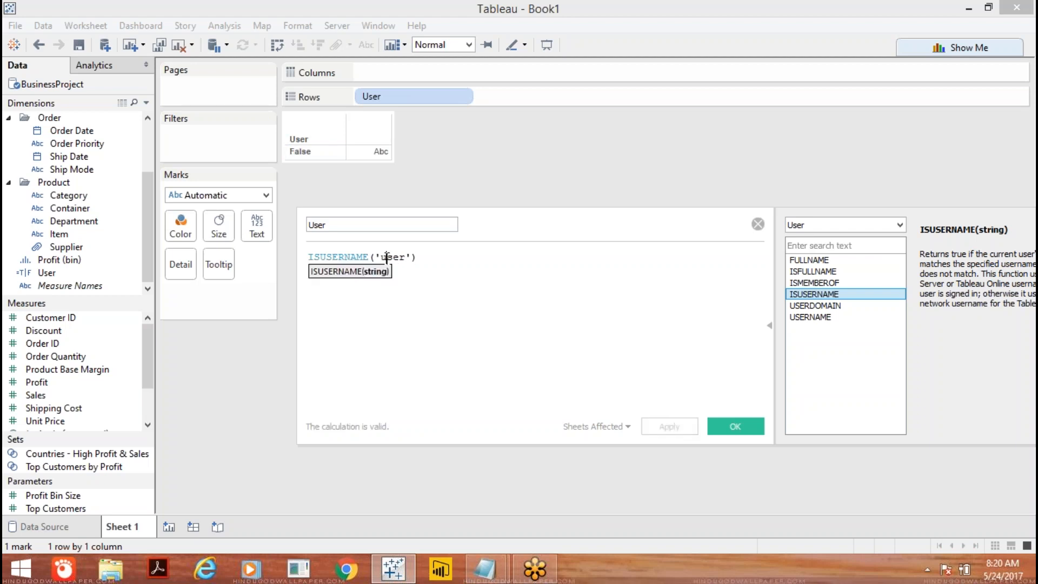
pyautogui.write('U')
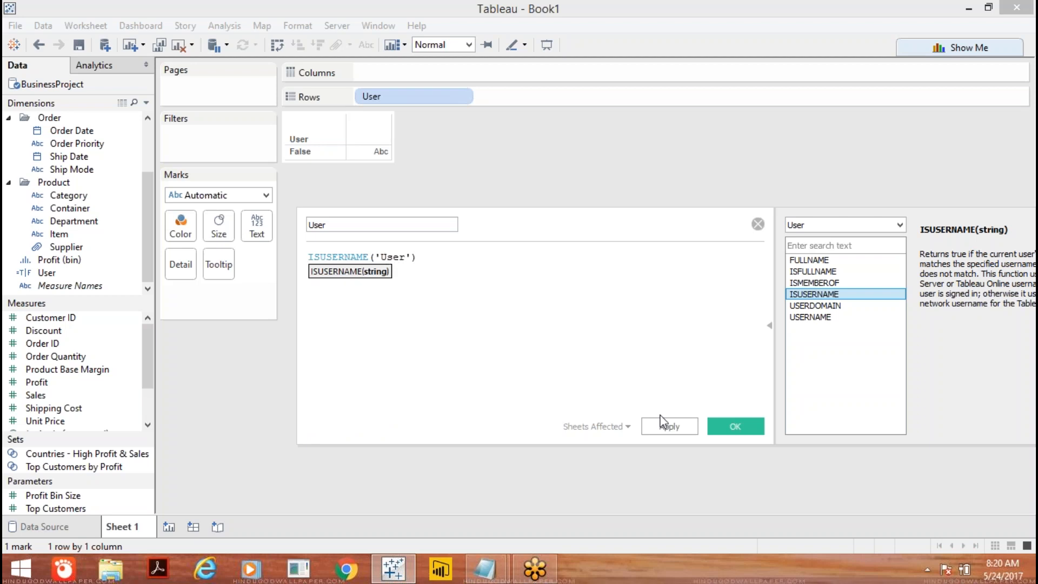
pyautogui.click(662, 431)
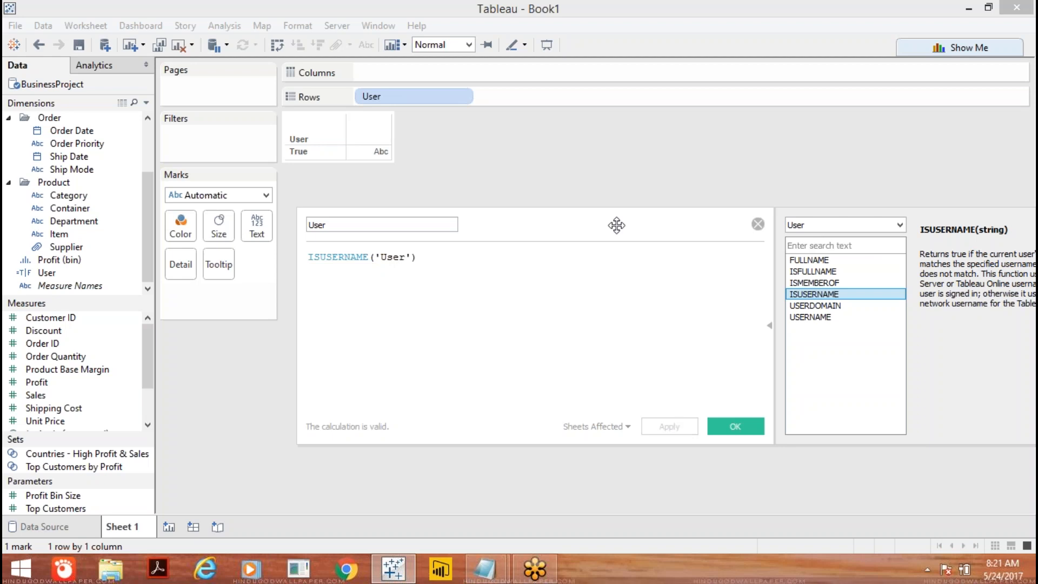
# Close the User field's calculation editor without applying further formula edits.
pyautogui.moveTo(615, 225); pyautogui.dragTo(498, 229)
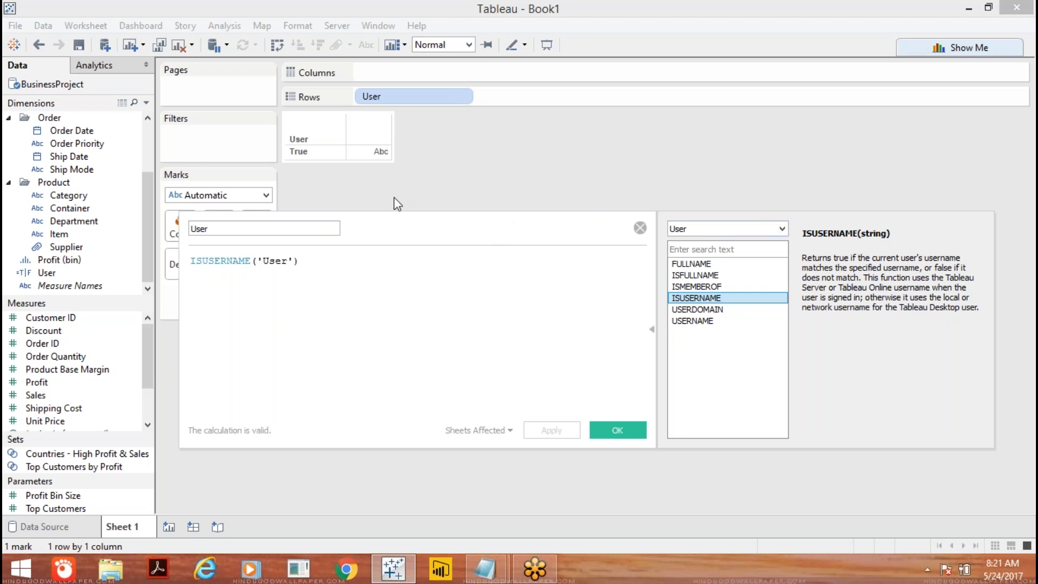
pyautogui.press('BackSpace')
pyautogui.press('BackSpace')
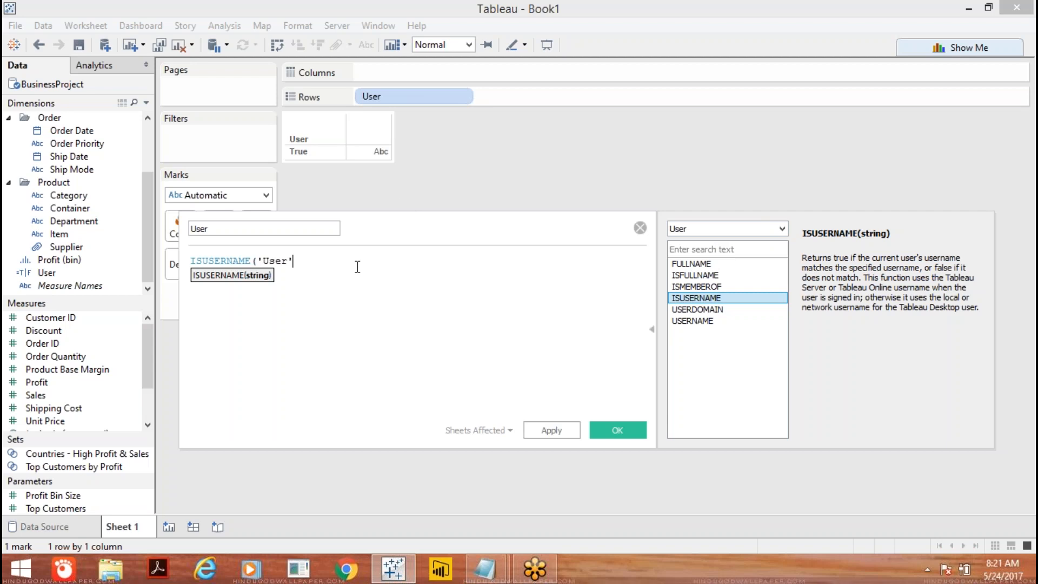
pyautogui.click(640, 228)
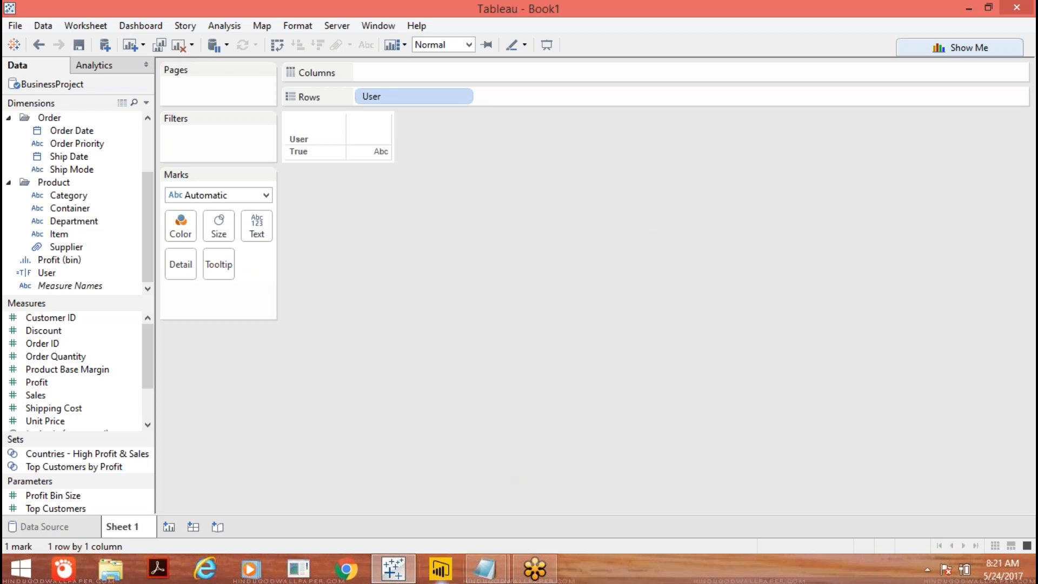
# Close the 8 AM Notepad window that holds the Tableau reporting tool notes.
pyautogui.moveTo(497, 567)
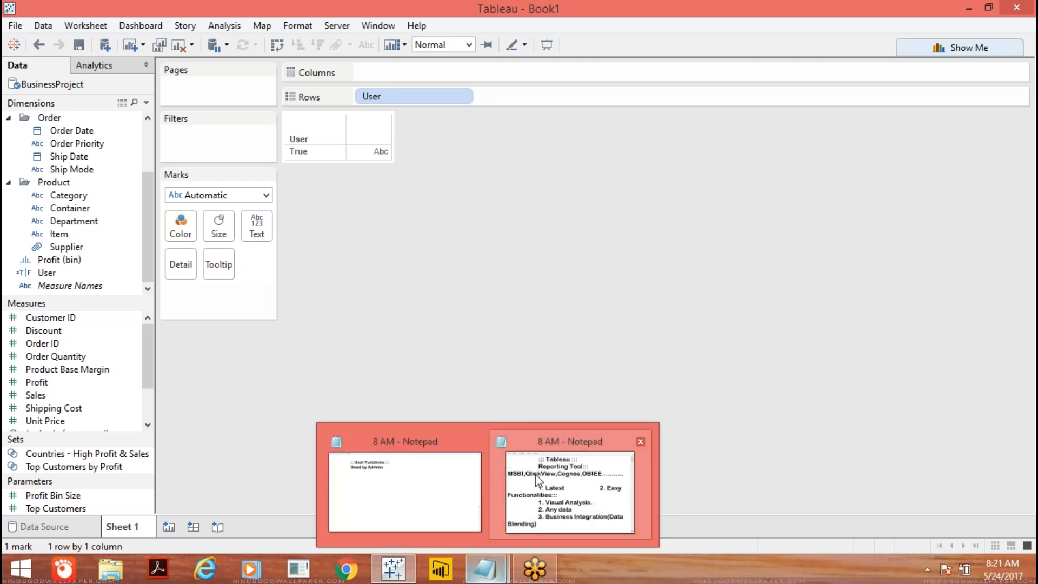
pyautogui.moveTo(599, 460)
pyautogui.click(641, 441)
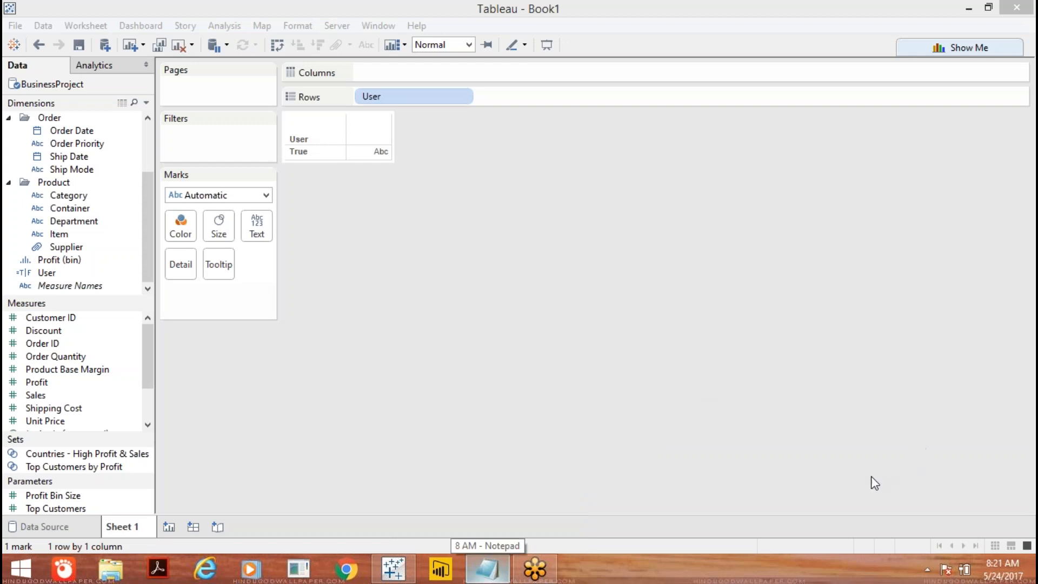
# Switch to Notepad and add a full-width separator line of equals signs in the blank space below the User Functions notes.
pyautogui.hotkey('alt', 'Tab')
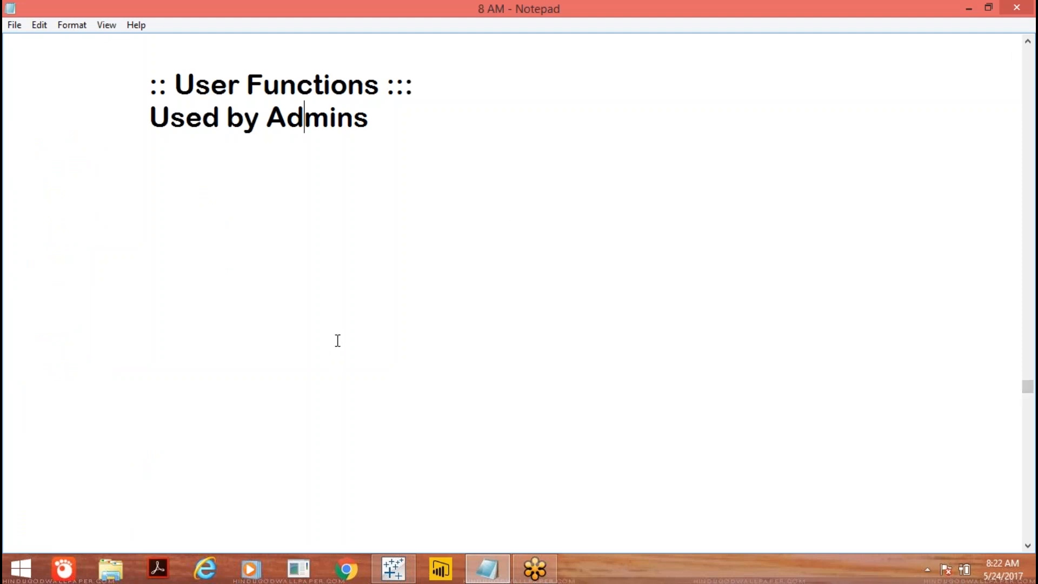
pyautogui.press('Down')
pyautogui.press('Down')
pyautogui.press('Down')
pyautogui.press('Down')
pyautogui.press('Down')
pyautogui.press('Down')
pyautogui.press('Down')
pyautogui.press('Down')
pyautogui.press('Down')
pyautogui.press('Down')
pyautogui.press('Down')
pyautogui.press('Down')
pyautogui.press('Down')
pyautogui.press('Down')
pyautogui.press('Down')
pyautogui.press('Down')
pyautogui.press('Up')
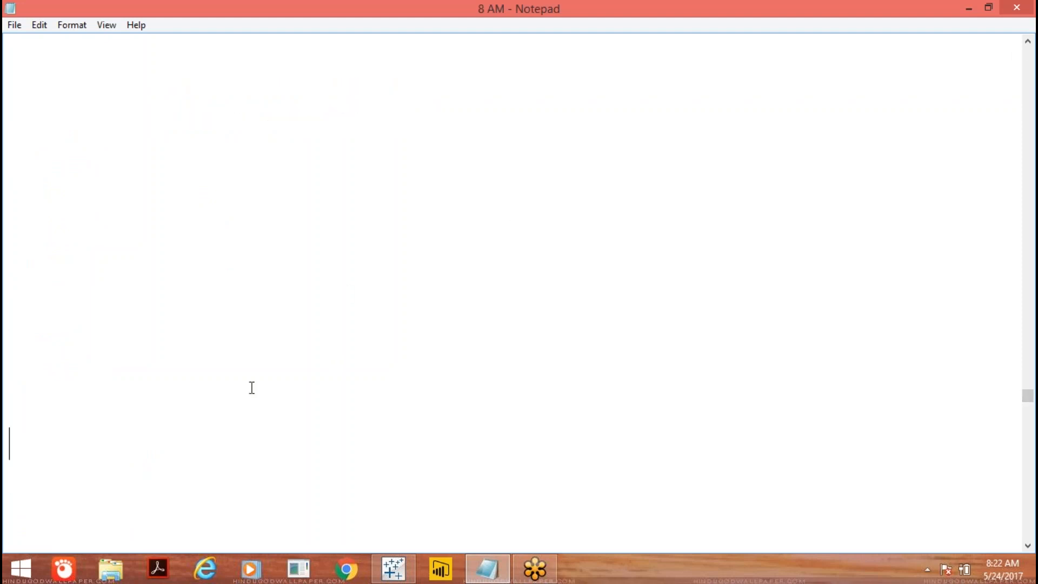
pyautogui.click(13, 64)
pyautogui.write('=====================================')
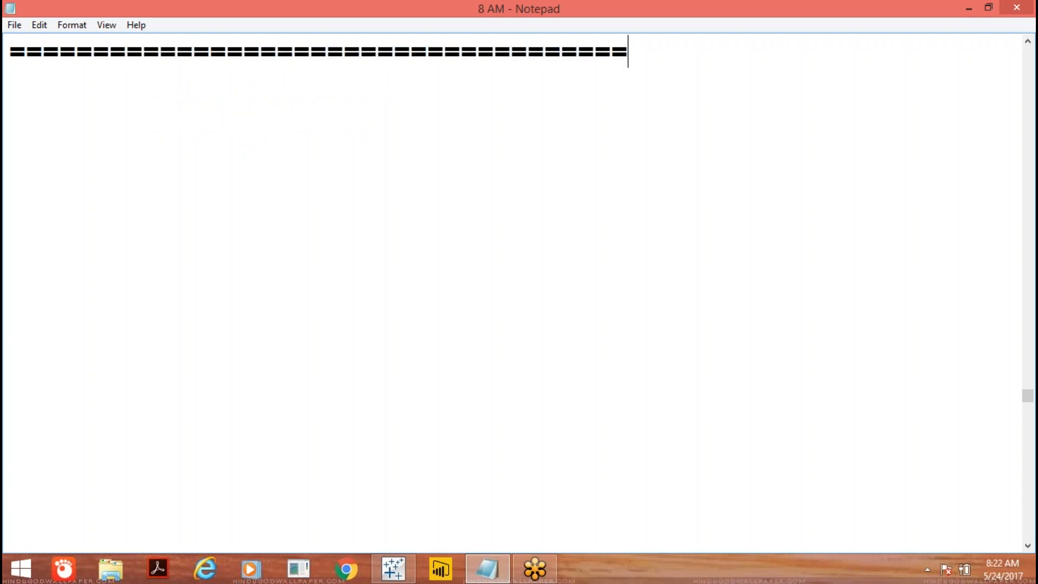
pyautogui.write('=======================')
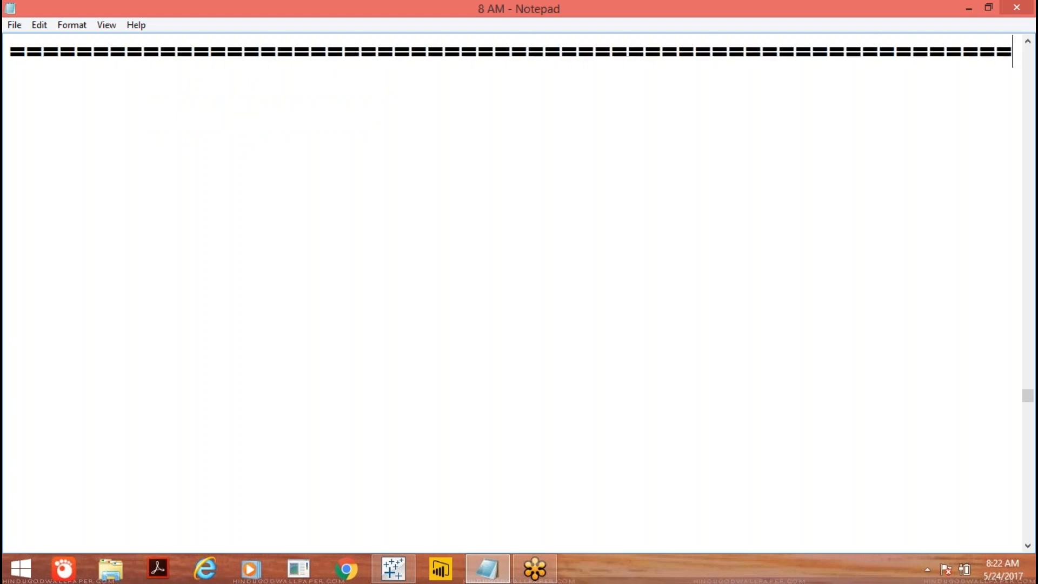
# Add the indented heading "::: Table Calculations :::" below the separator line.
pyautogui.press('Return')
pyautogui.press('Tab')
pyautogui.write('::: Tab')
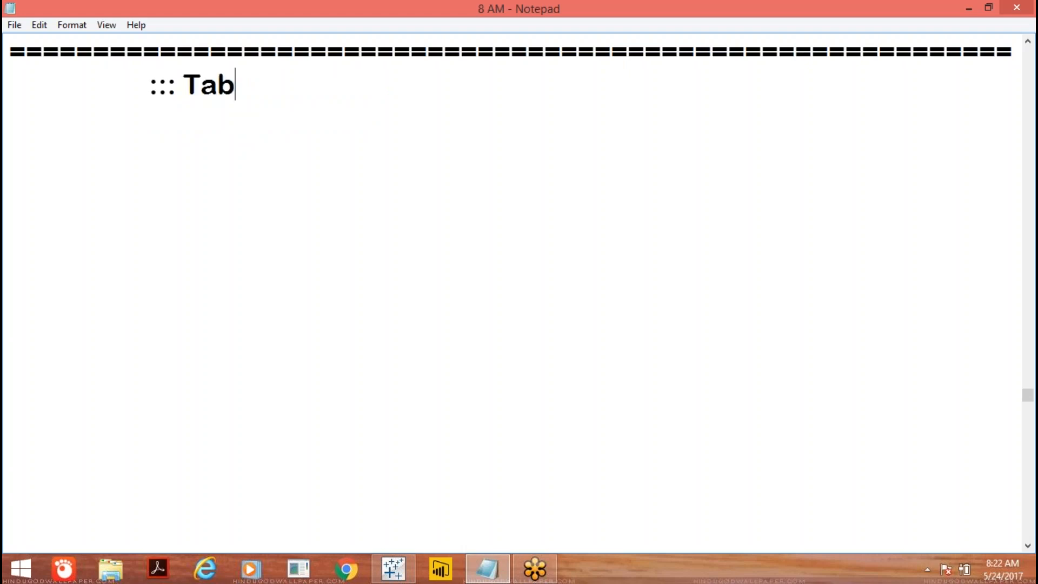
pyautogui.write('le Cal')
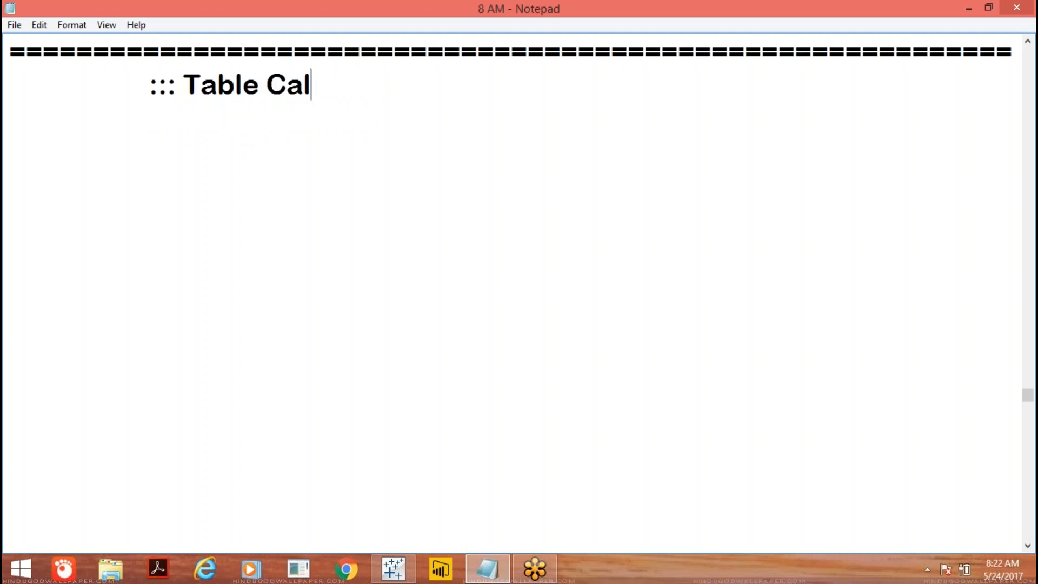
pyautogui.write('culation')
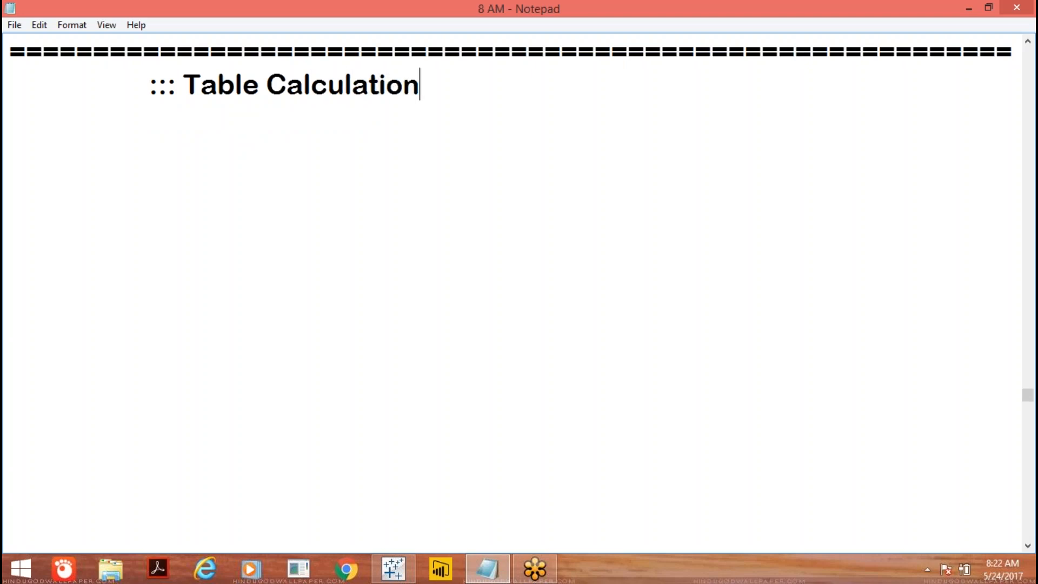
pyautogui.write('s :::')
# Switch to Tableau and replace the User field with a chart of Continent on Columns and Sales on Rows.
pyautogui.click(408, 566)
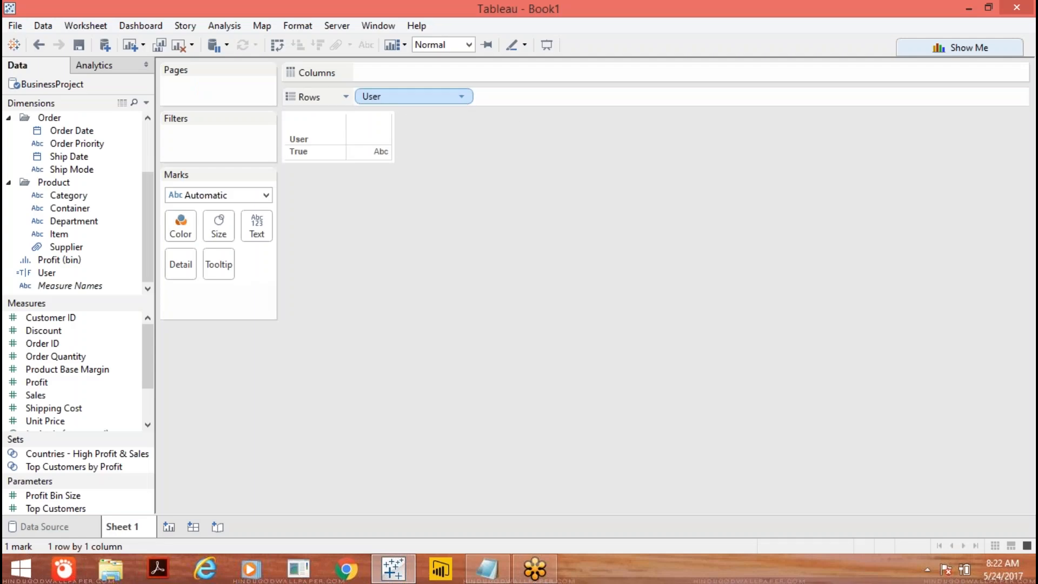
pyautogui.moveTo(406, 96); pyautogui.dragTo(324, 259)
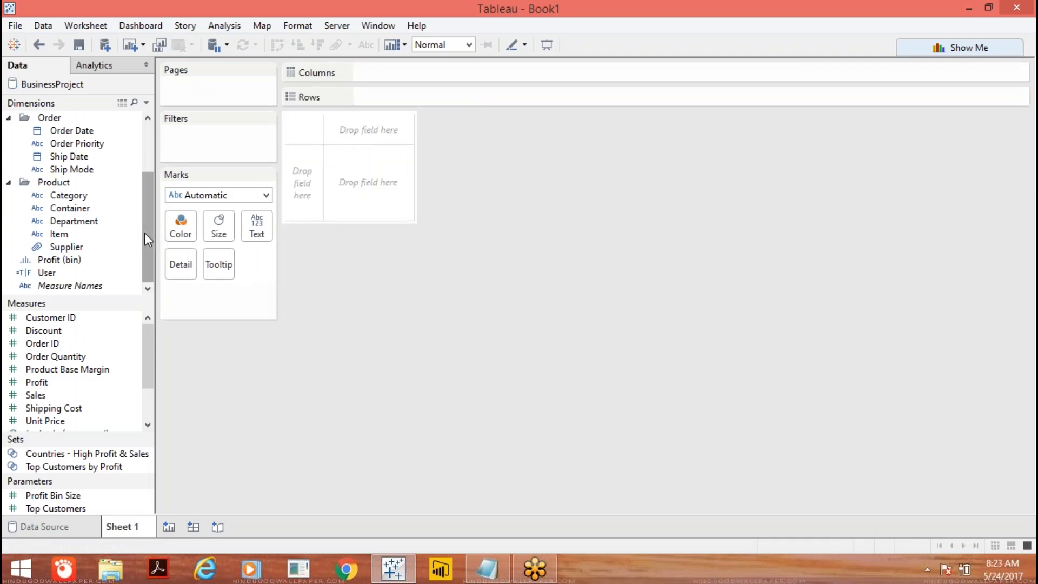
pyautogui.moveTo(146, 233); pyautogui.dragTo(158, 154)
pyautogui.moveTo(75, 131)
pyautogui.mouseDown()
pyautogui.moveTo(384, 65)
pyautogui.moveTo(367, 72)
pyautogui.mouseUp()
pyautogui.moveTo(54, 395); pyautogui.dragTo(403, 97)
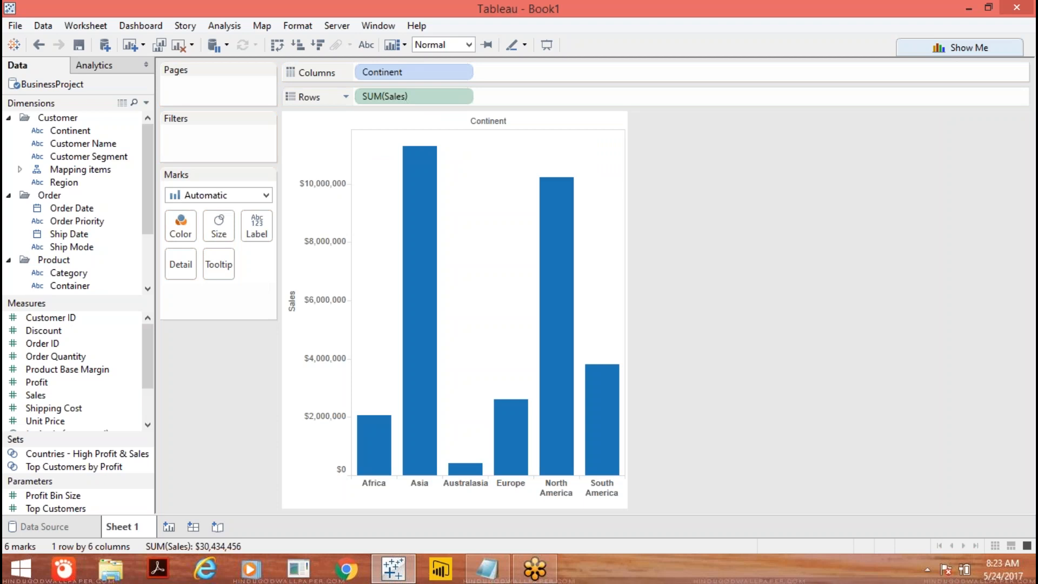
# Remove SUM(Sales) from Rows and show Sales as text marks instead.
pyautogui.moveTo(383, 96); pyautogui.dragTo(752, 258)
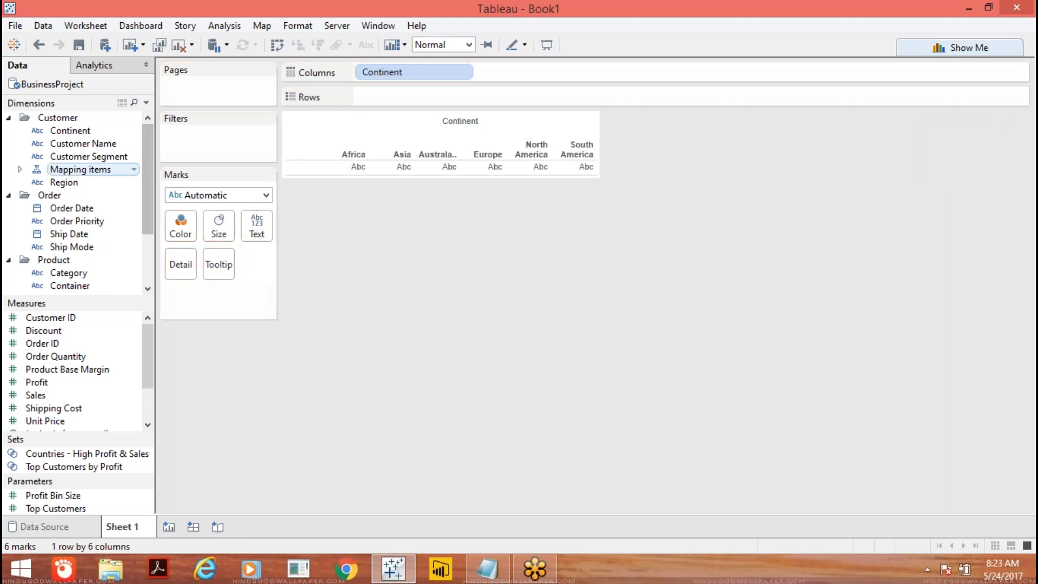
pyautogui.click(50, 394)
pyautogui.moveTo(50, 395); pyautogui.dragTo(258, 221)
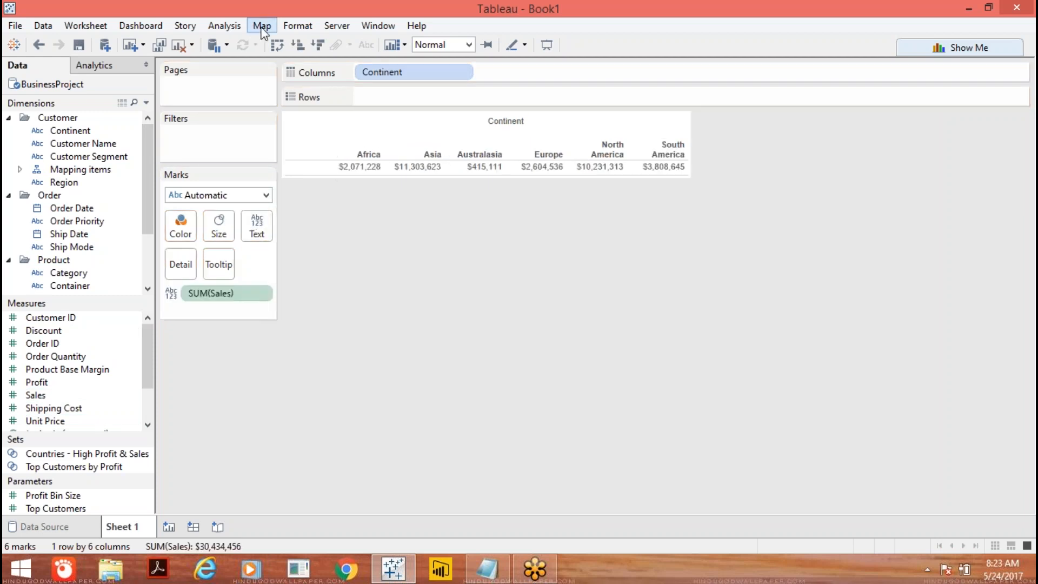
# Swap rows and columns, and move SUM(Sales) from the text marks to Columns.
pyautogui.click(278, 45)
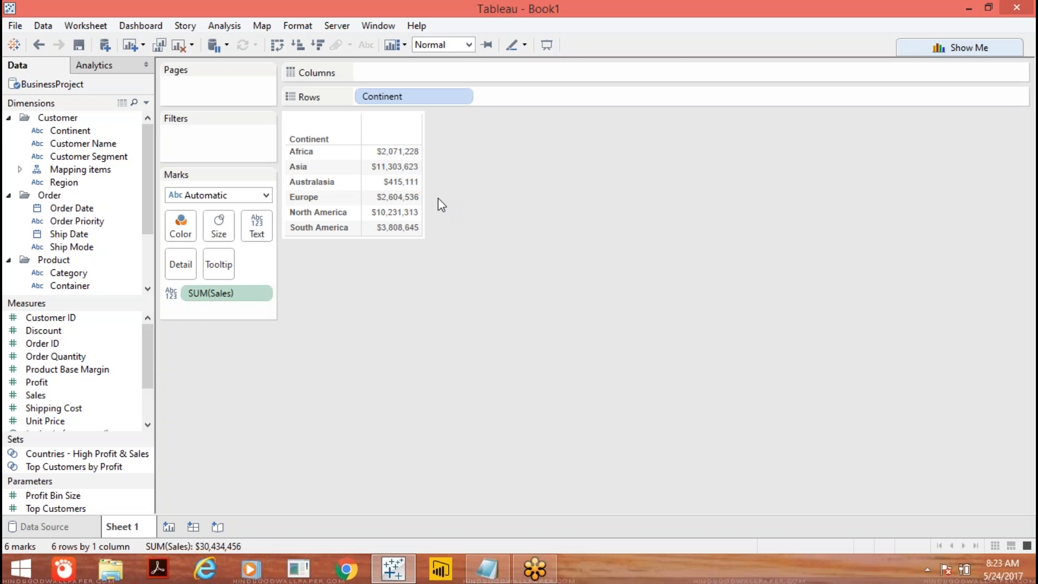
pyautogui.moveTo(259, 292); pyautogui.dragTo(432, 76)
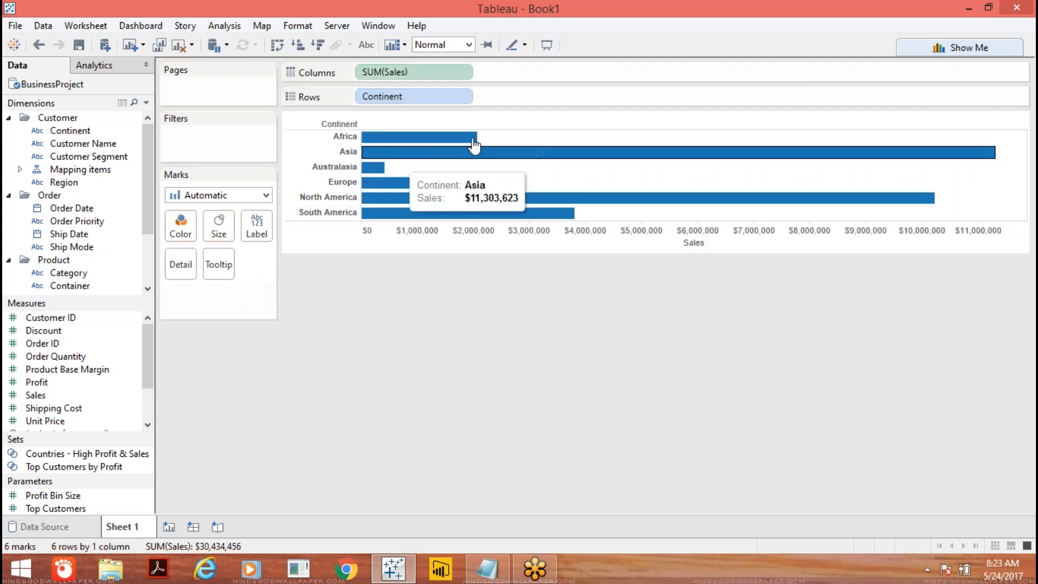
pyautogui.moveTo(463, 212)
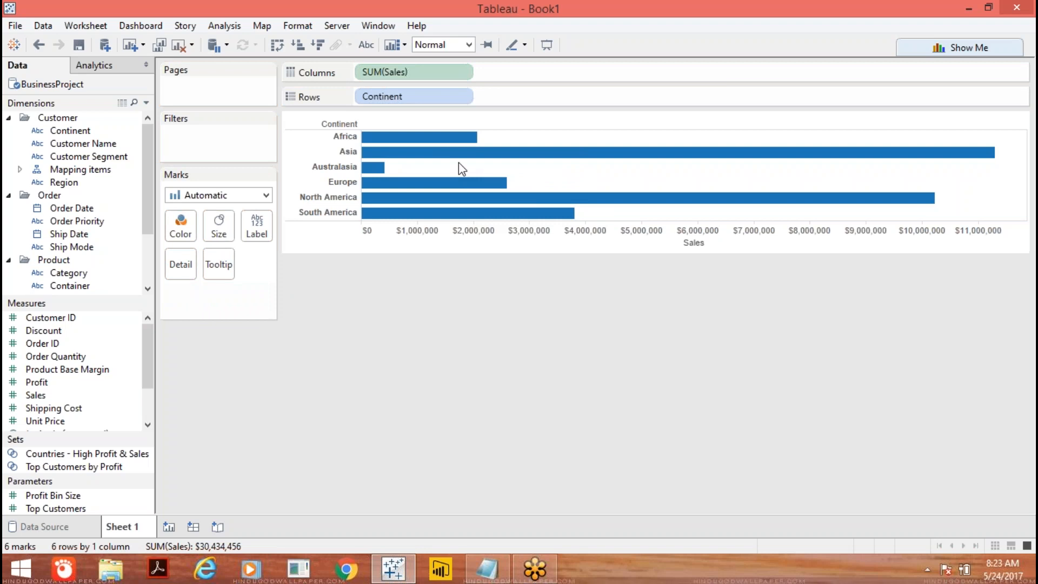
# Move SUM(Sales) from Columns back to the text marks to list sales per continent.
pyautogui.click(488, 569)
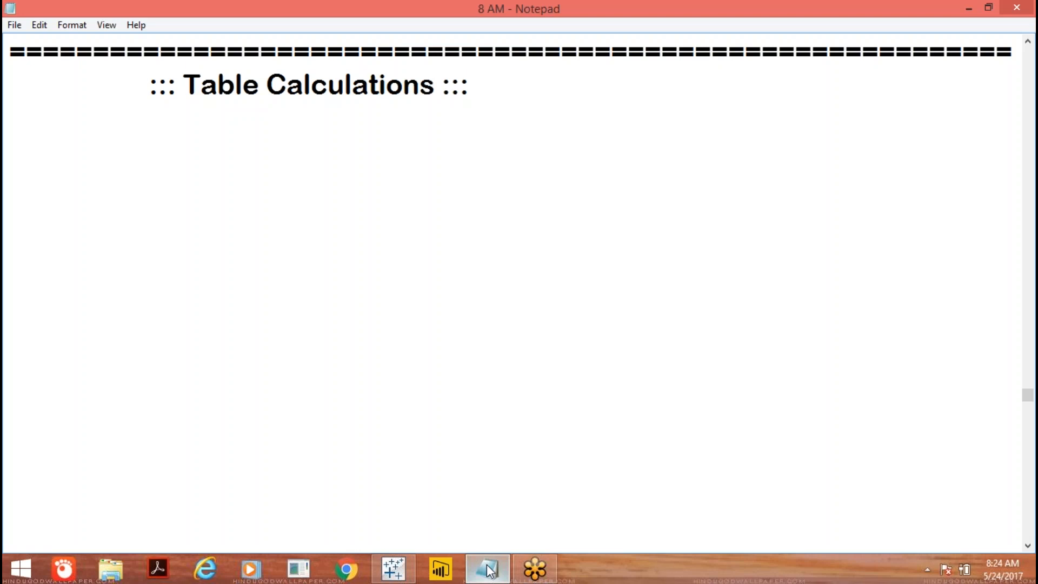
pyautogui.click(393, 568)
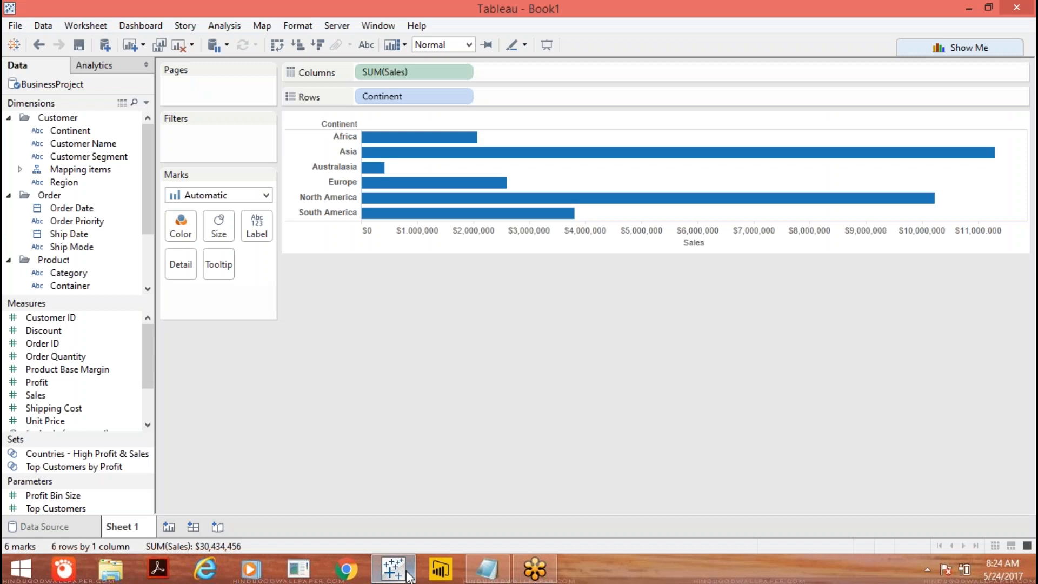
pyautogui.moveTo(427, 72); pyautogui.dragTo(251, 215)
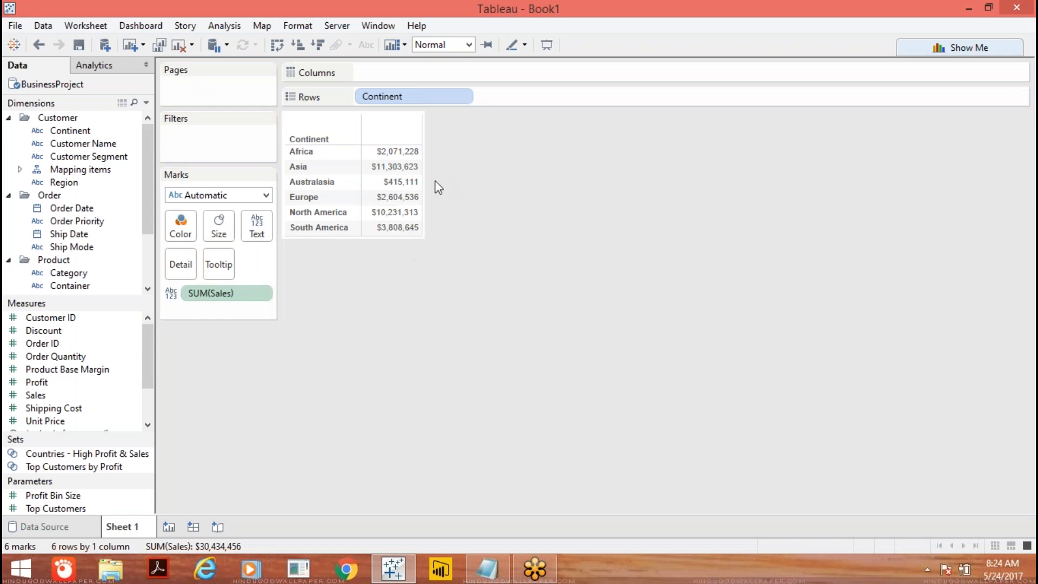
pyautogui.moveTo(415, 168)
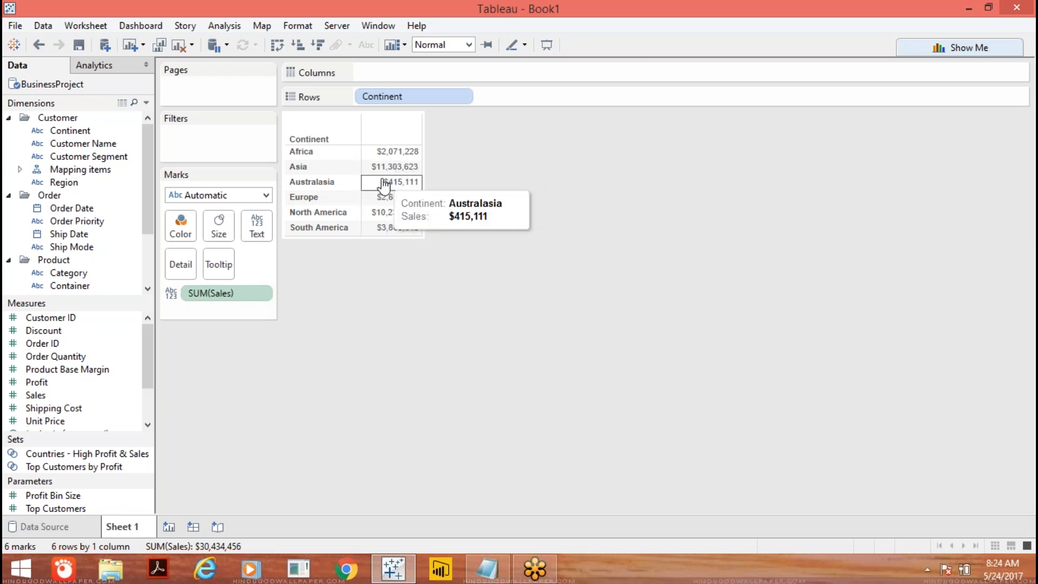
# Switch to Notepad and add an indented line reading KPI under the Table Calculations heading.
pyautogui.click(489, 566)
pyautogui.press('Return')
pyautogui.press('Tab')
pyautogui.write('KPI')
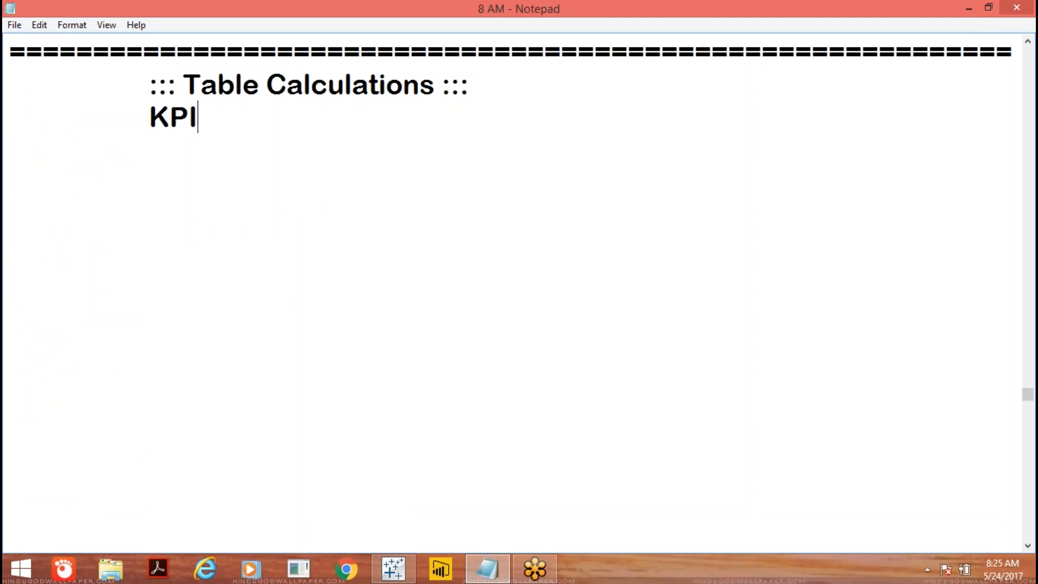
# Expand the KPI line into the tab-separated words Key, Performance and Indicator.
pyautogui.click(173, 117)
pyautogui.write('ey')
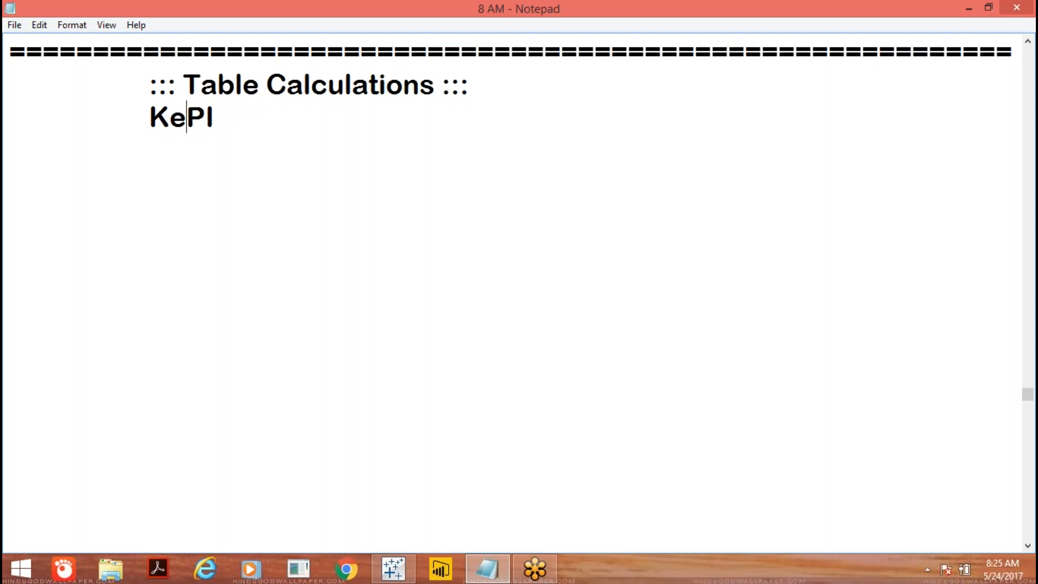
pyautogui.press('Tab')
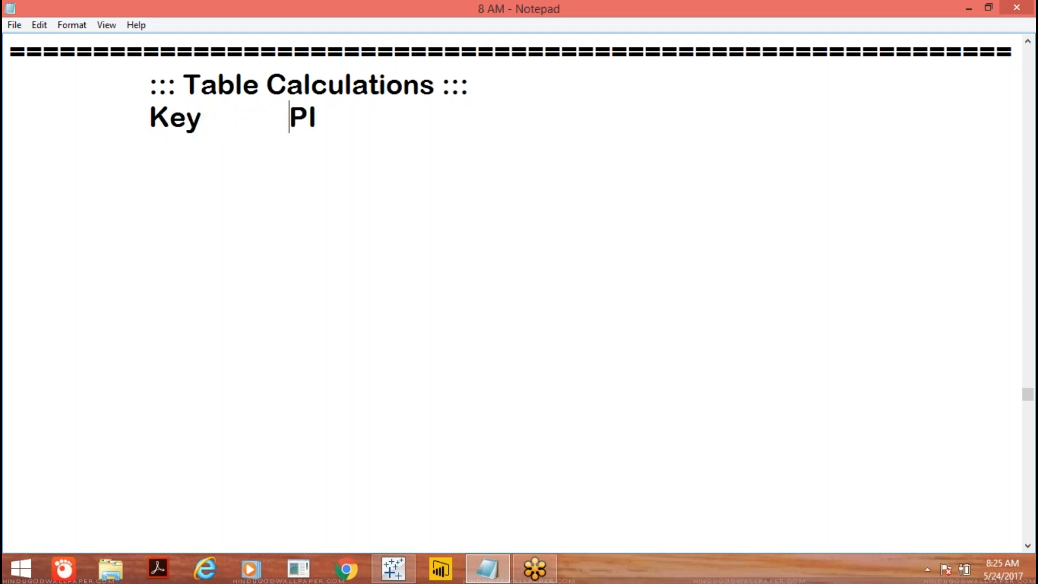
pyautogui.click(302, 117)
pyautogui.write('erform')
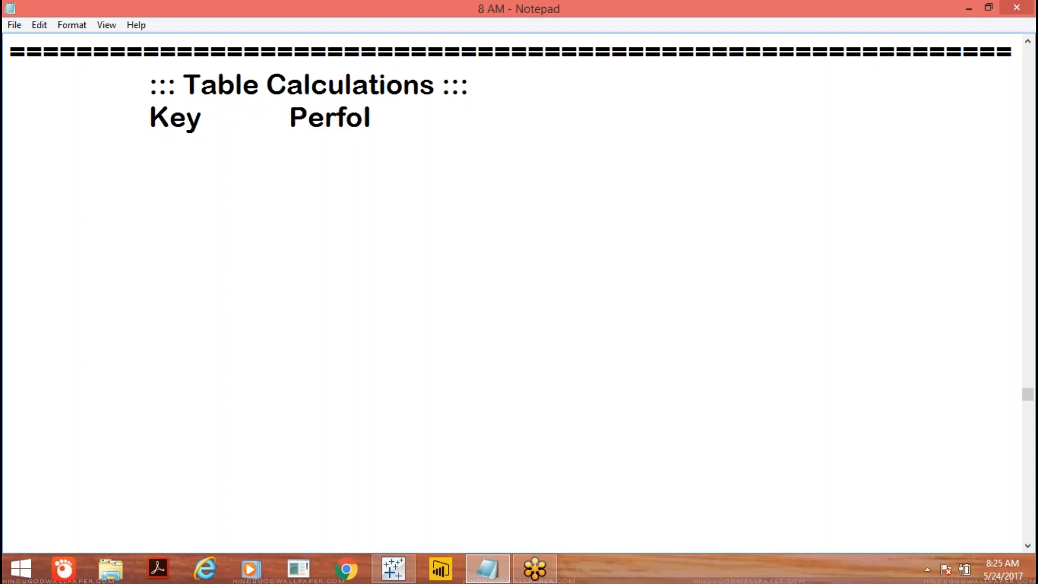
pyautogui.write('ance')
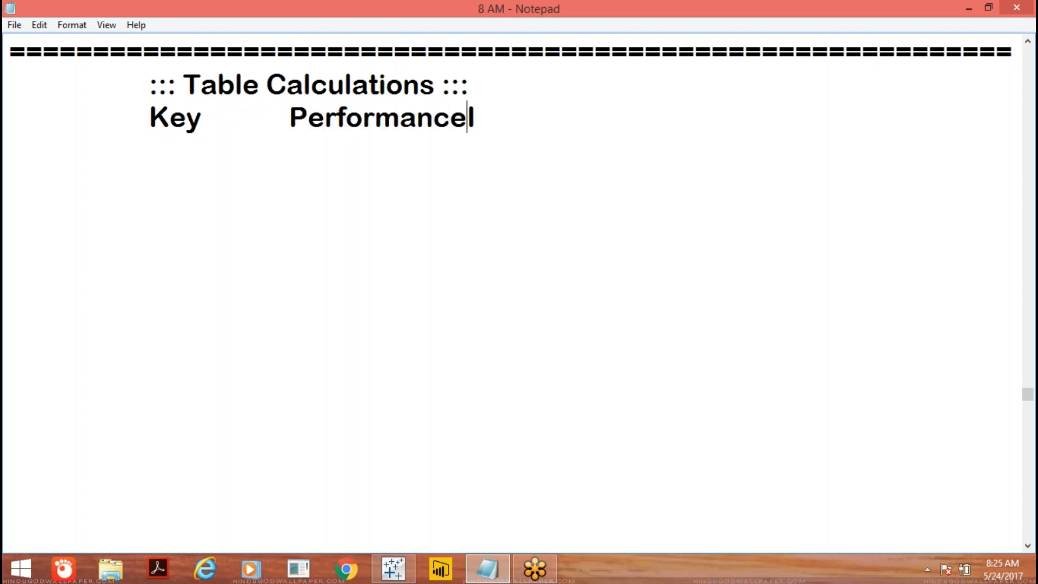
pyautogui.press('Tab')
pyautogui.write('n')
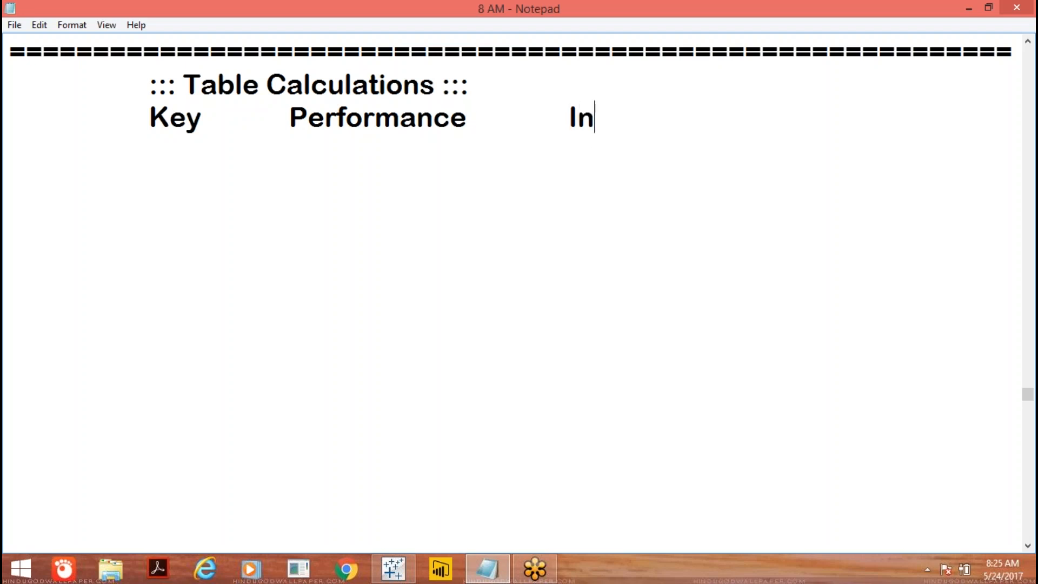
pyautogui.write('dicator')
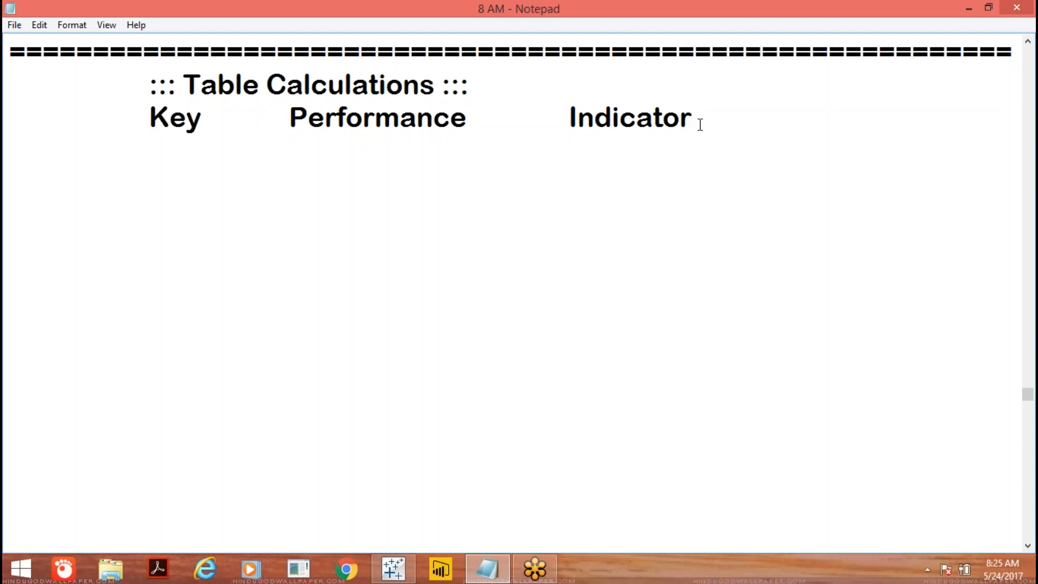
# Below the Key Performance Indicator line, add the indented list items "1. Diff From" and "2. % Diff From".
pyautogui.press('Return')
pyautogui.press('Tab')
pyautogui.click(635, 3)
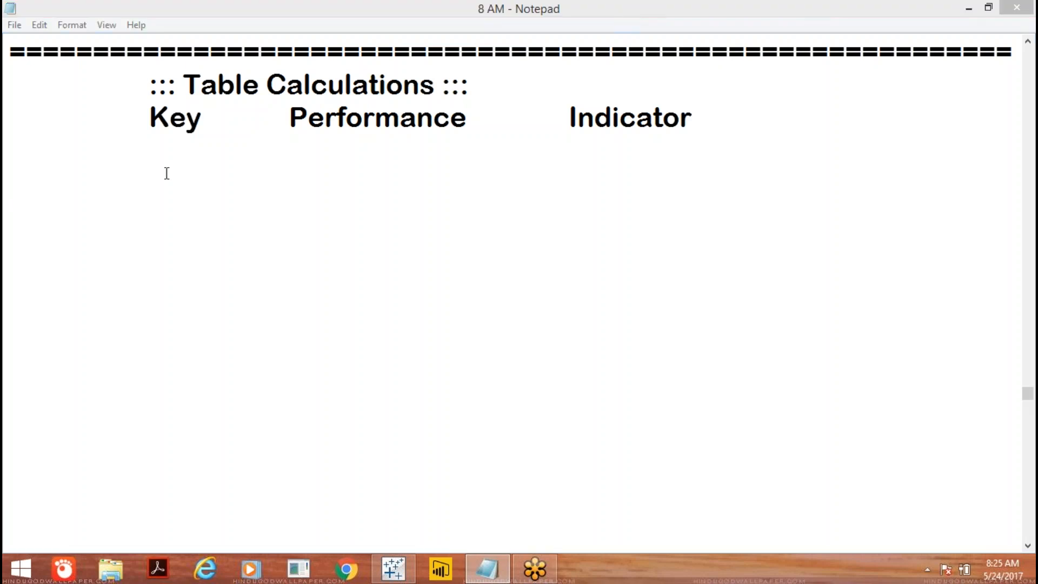
pyautogui.click(114, 172)
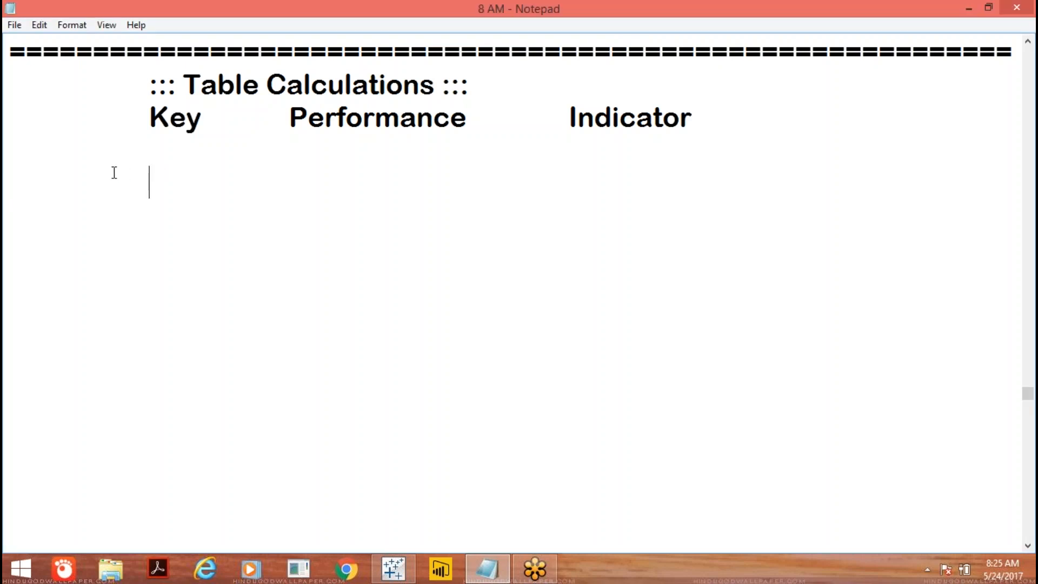
pyautogui.write('1. Diff Fo')
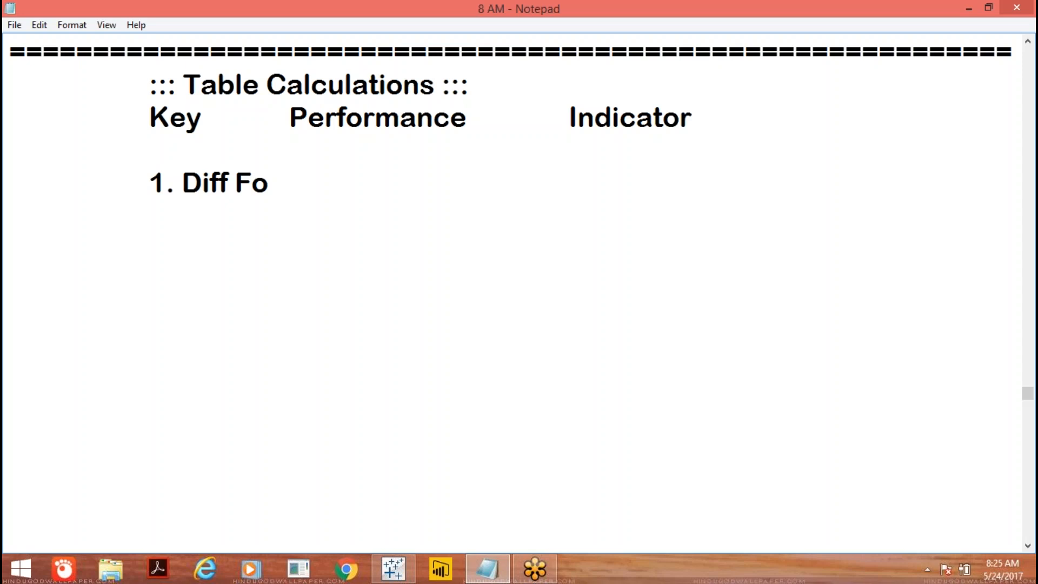
pyautogui.press('BackSpace')
pyautogui.write('rom')
pyautogui.press('Return')
pyautogui.press('Tab')
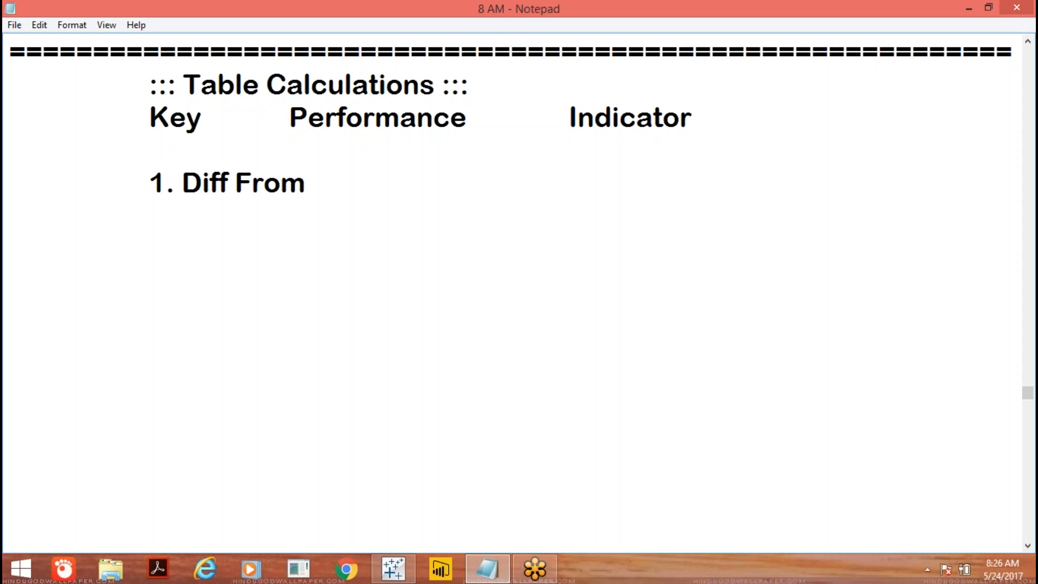
pyautogui.write('2. % Diff From')
pyautogui.press('Return')
pyautogui.press('Tab')
# Continue the list with the items "3. % from" and "4. % of Total".
pyautogui.write('3.')
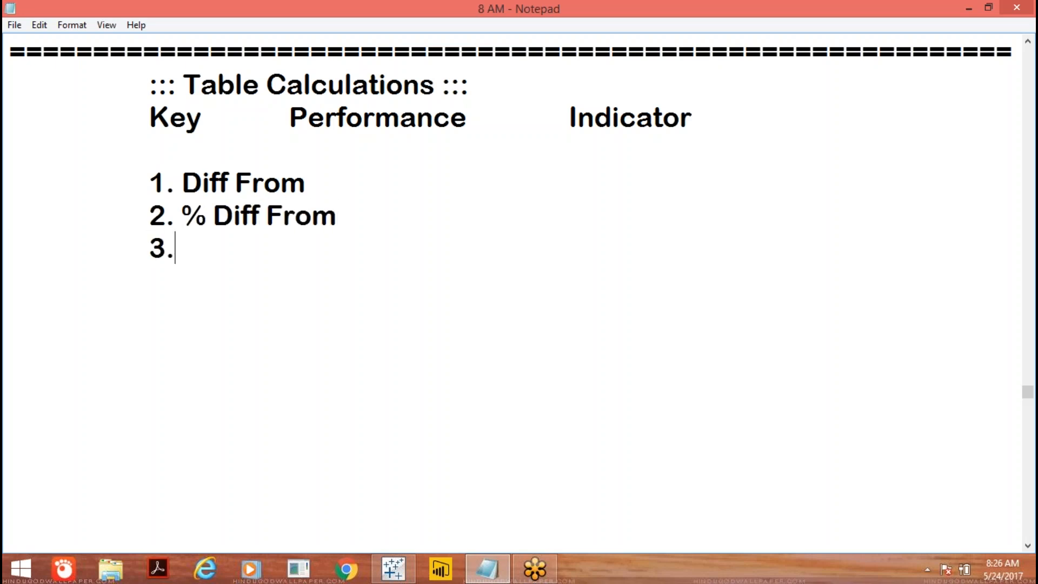
pyautogui.write(' % from')
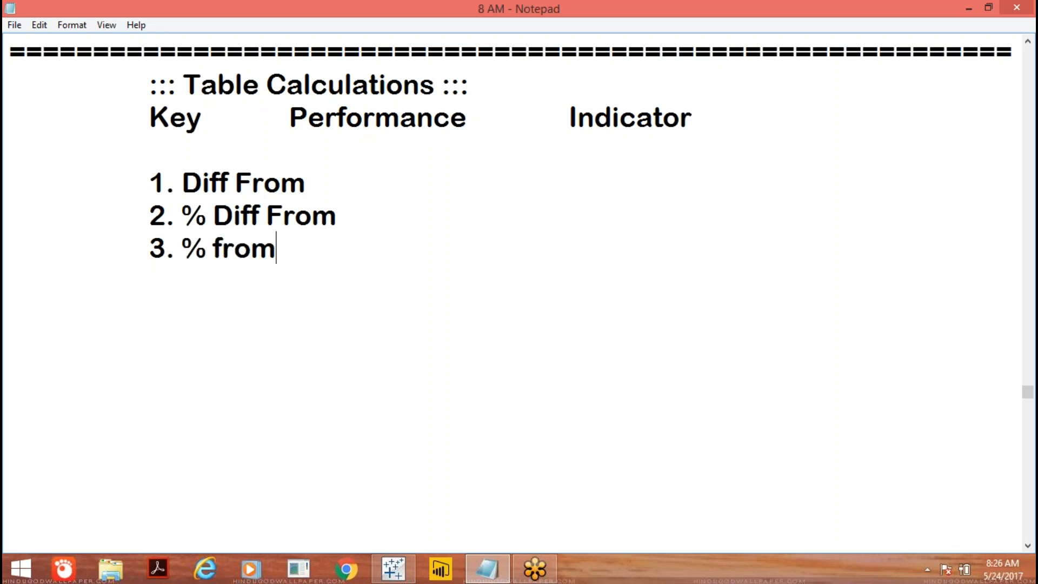
pyautogui.press('Return')
pyautogui.press('Tab')
pyautogui.write('4. % o')
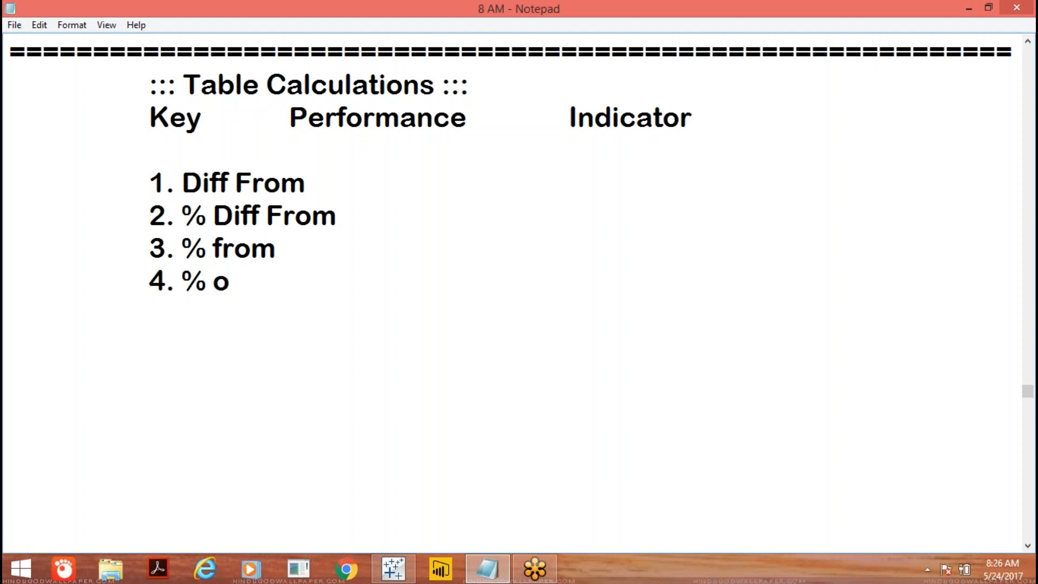
pyautogui.write('f Total')
pyautogui.press('Return')
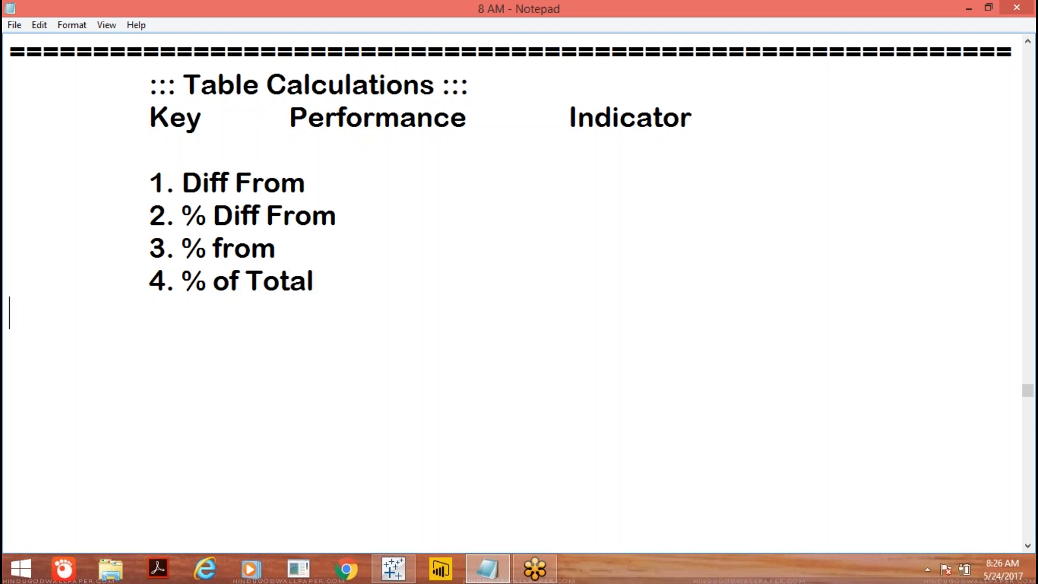
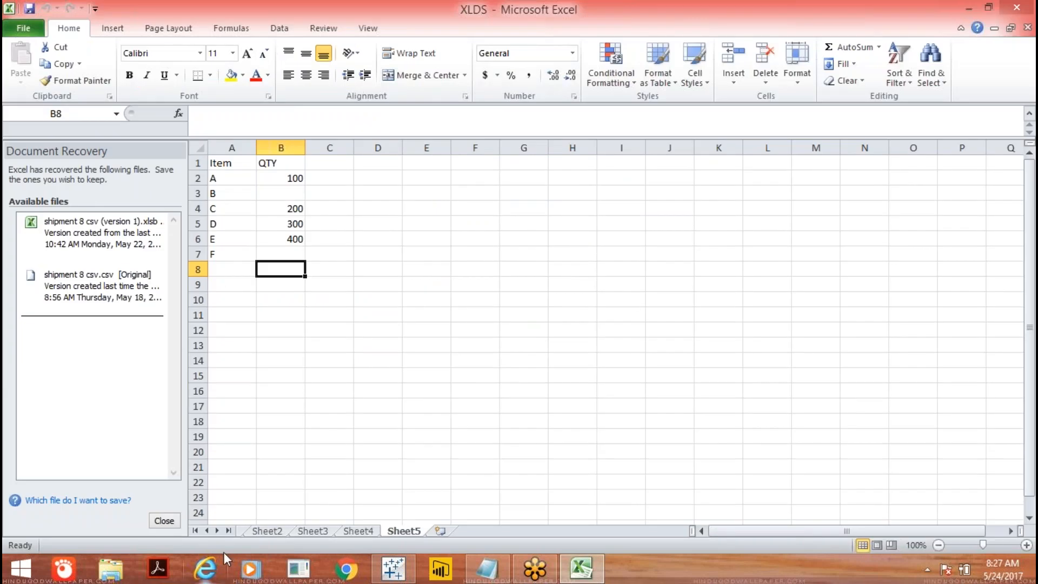
# Check Sheet2 of the XLDS workbook and close Excel, removing the recovered files.
pyautogui.press('Left')
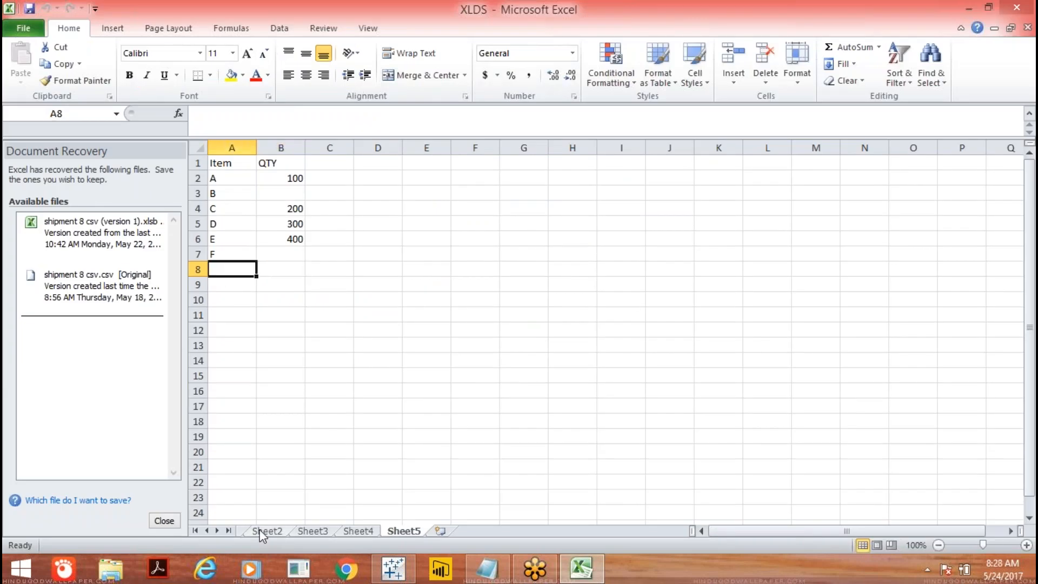
pyautogui.click(261, 531)
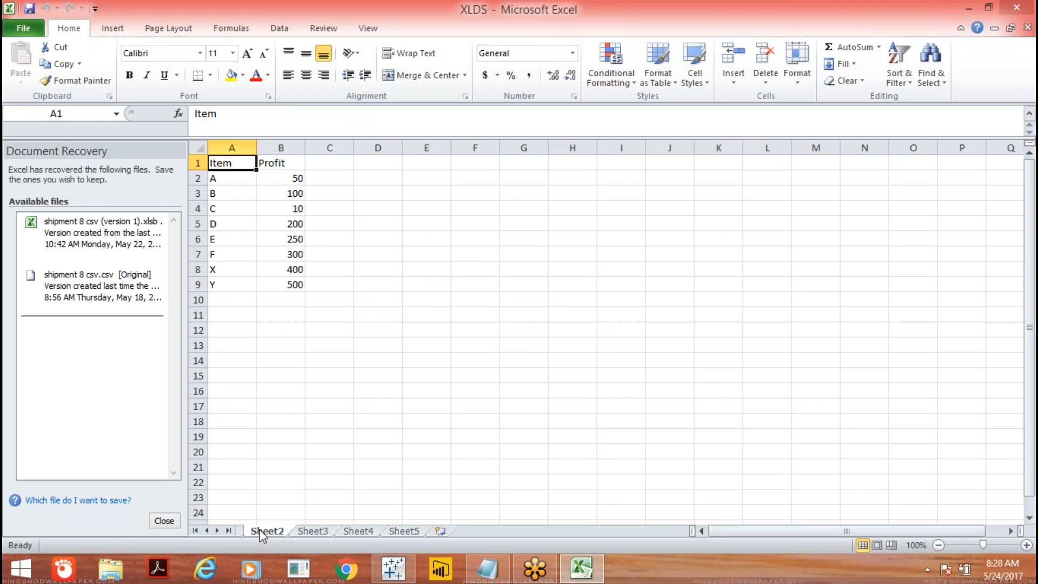
pyautogui.click(1018, 8)
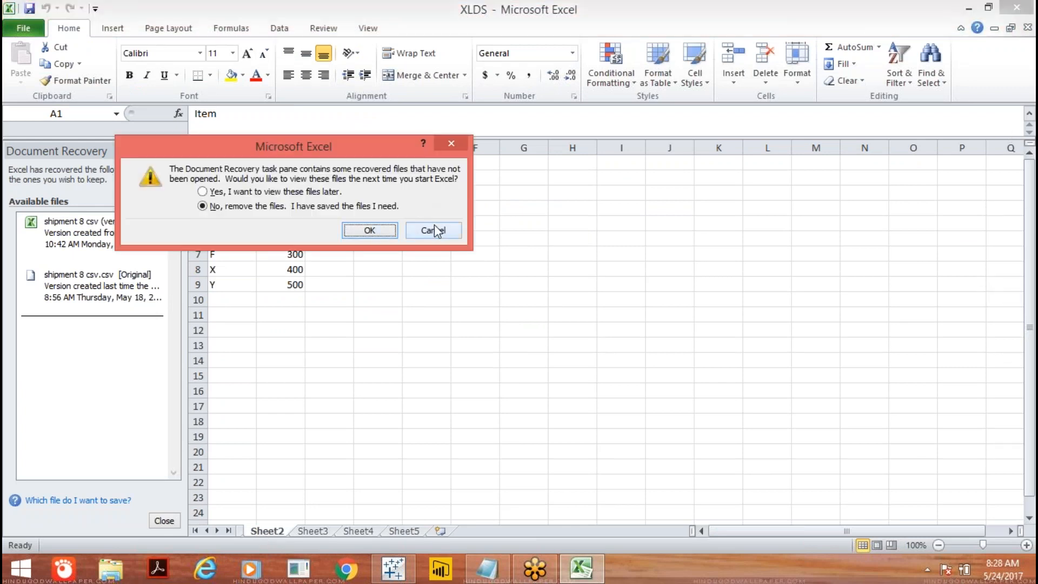
pyautogui.click(380, 231)
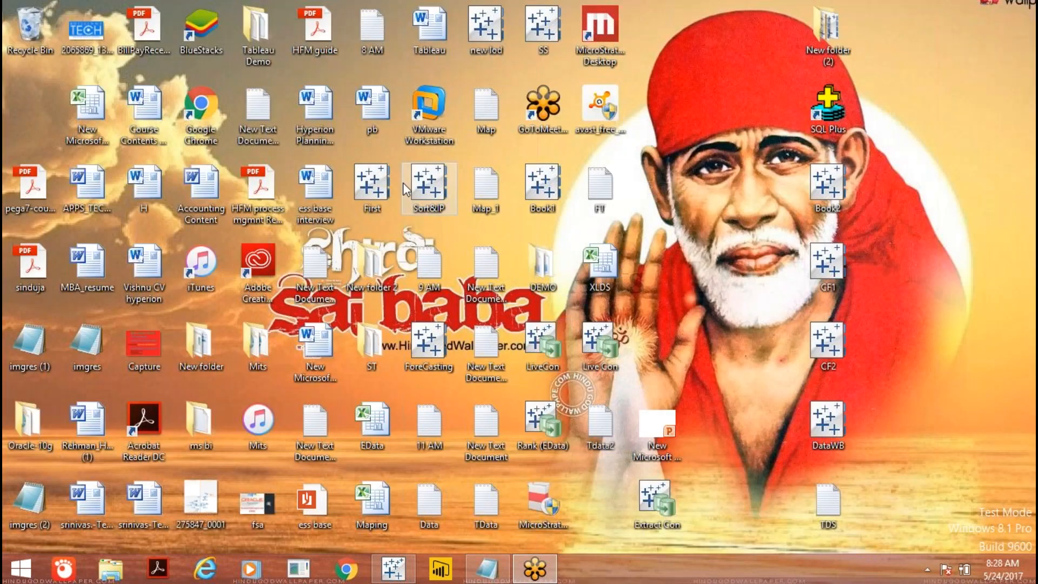
# Open the EData workbook from the desktop and change the product in cell A9 of the TC sheet to H.
pyautogui.doubleClick(367, 431)
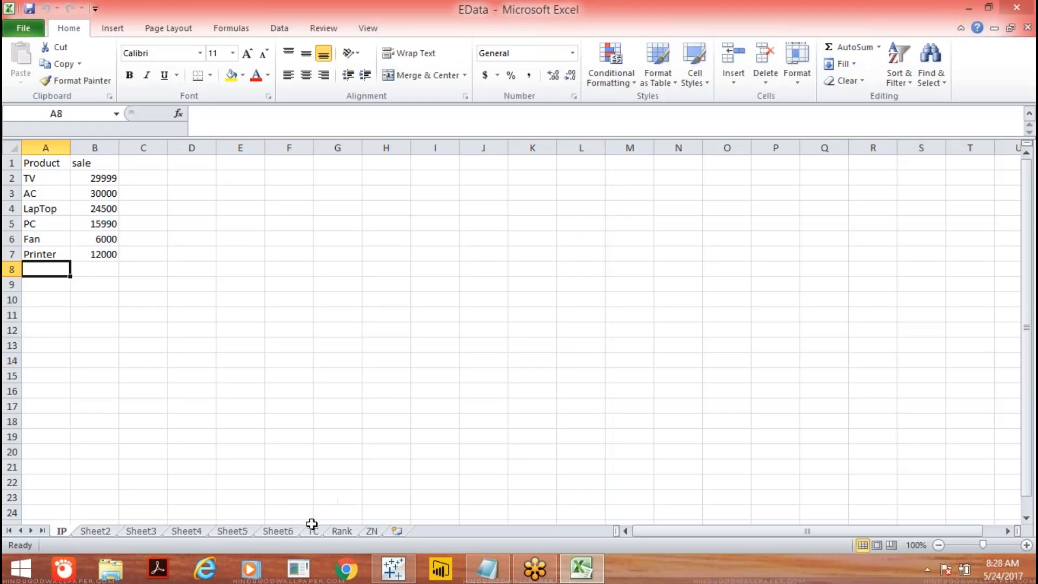
pyautogui.click(313, 531)
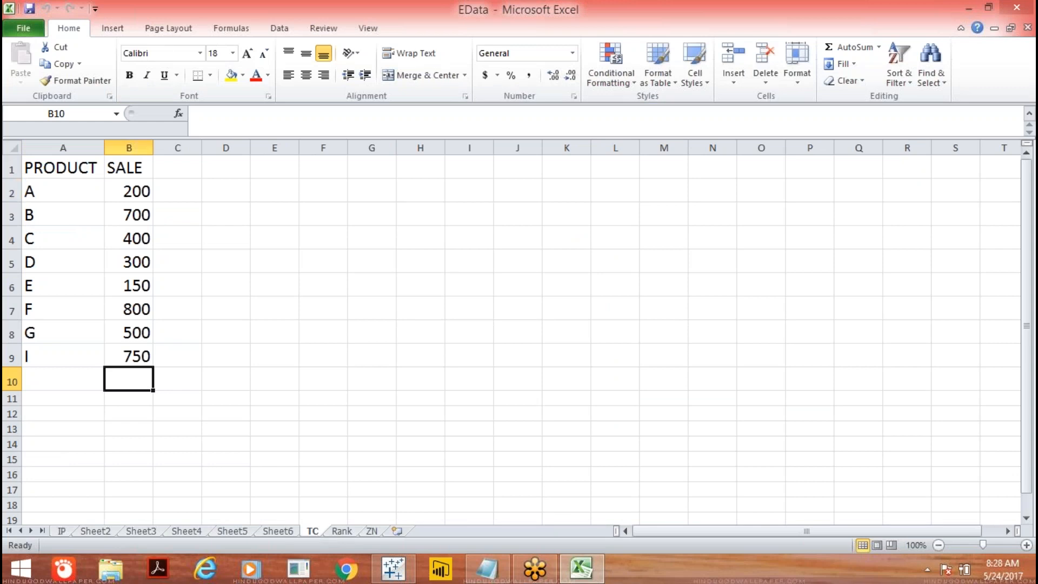
pyautogui.click(57, 167)
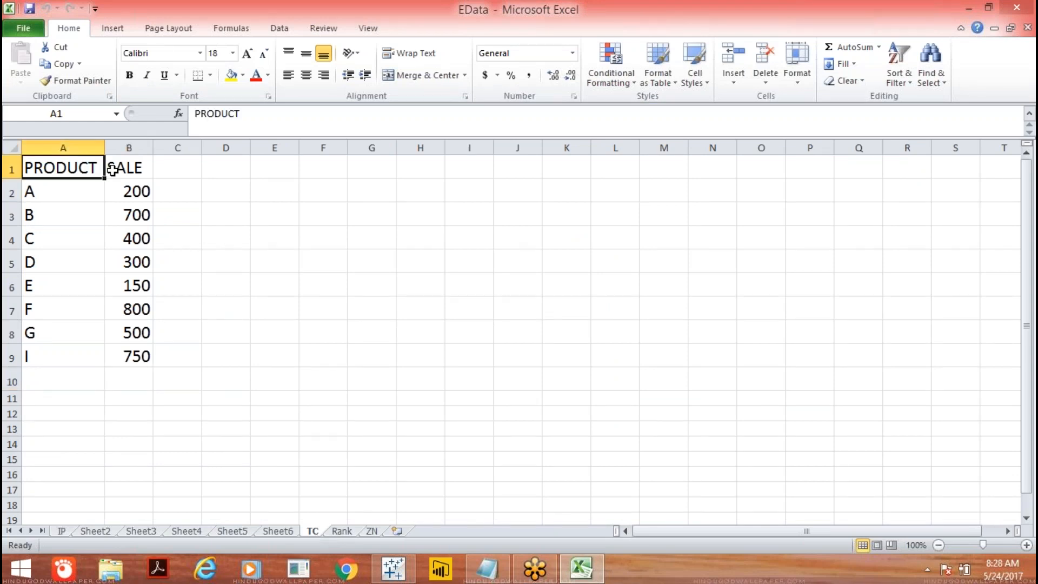
pyautogui.click(129, 166)
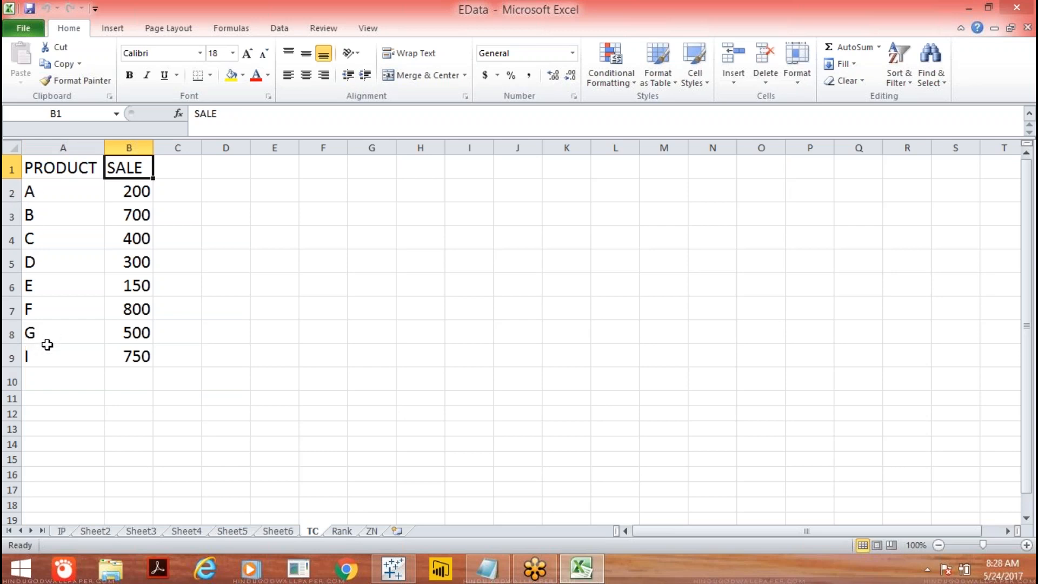
pyautogui.click(42, 365)
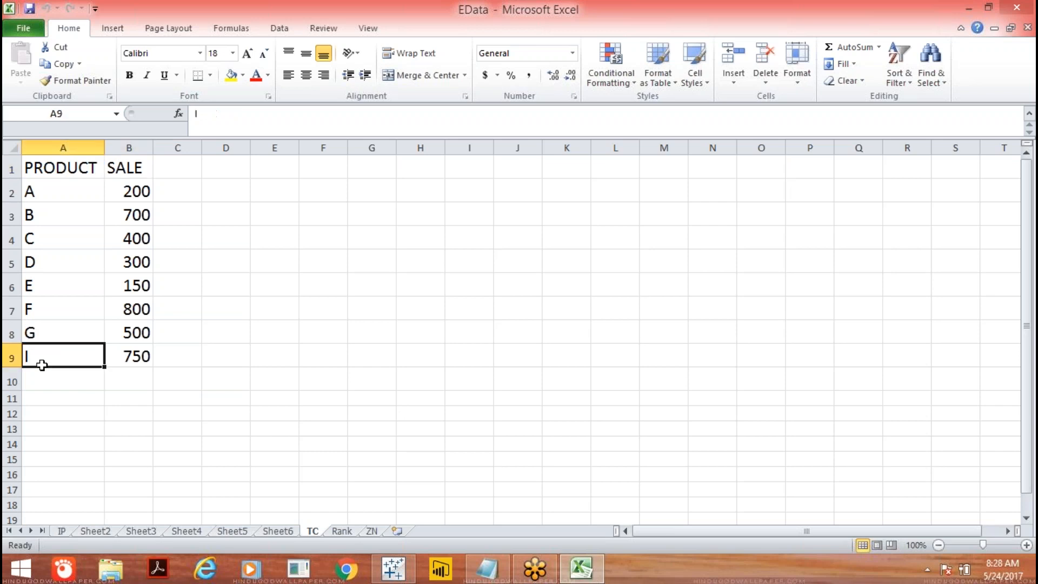
pyautogui.write('H')
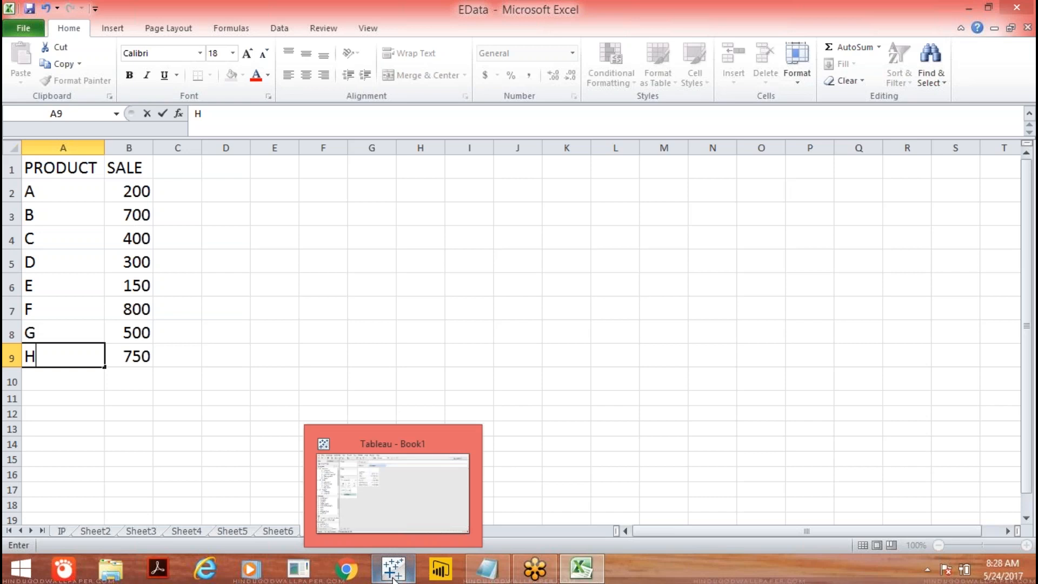
# Switch to Tableau, connect to the Excel file EData.xlsx and add its TC sheet to the data source.
pyautogui.click(392, 577)
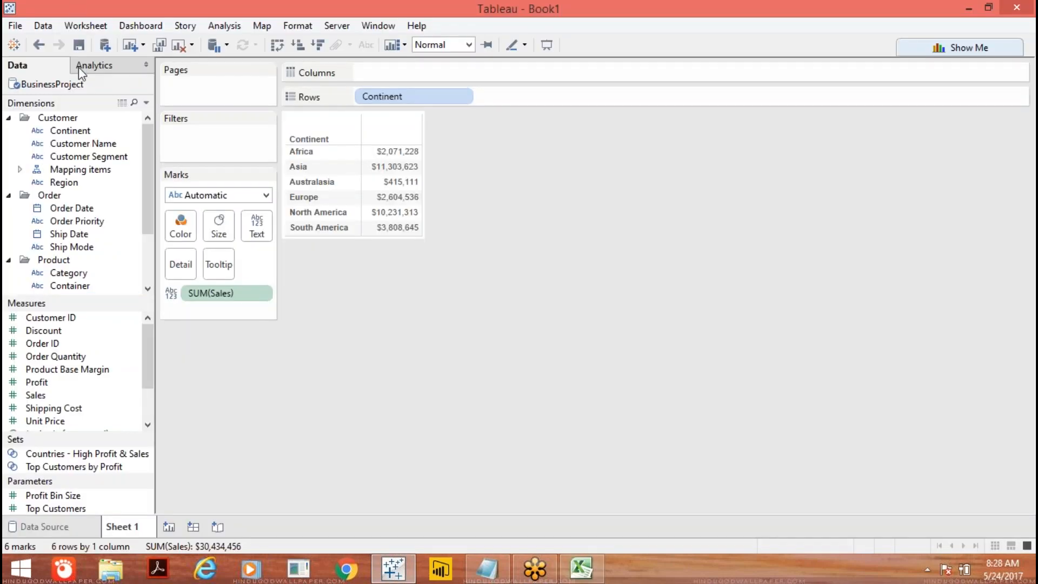
pyautogui.click(106, 46)
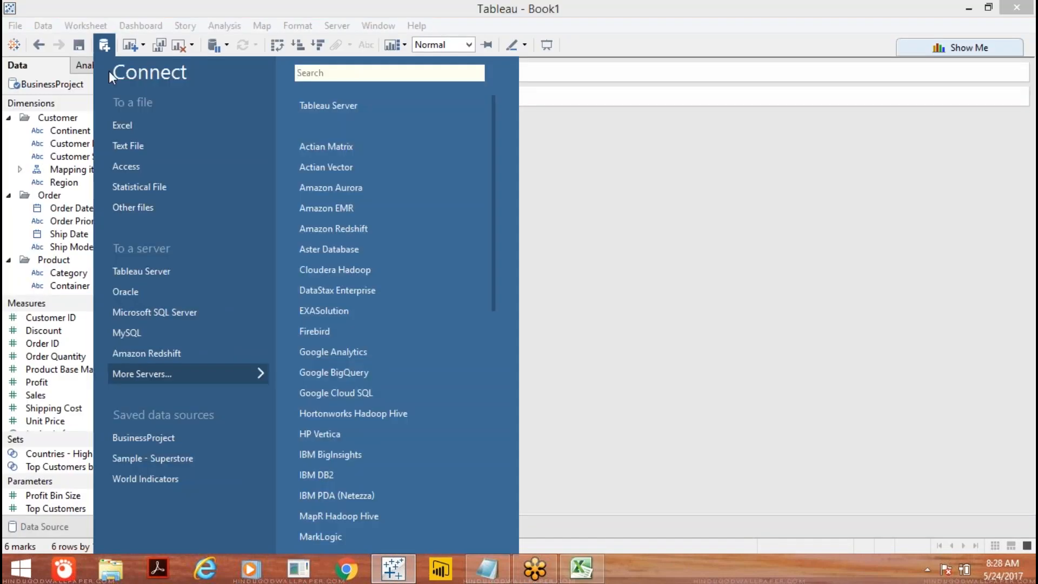
pyautogui.click(133, 125)
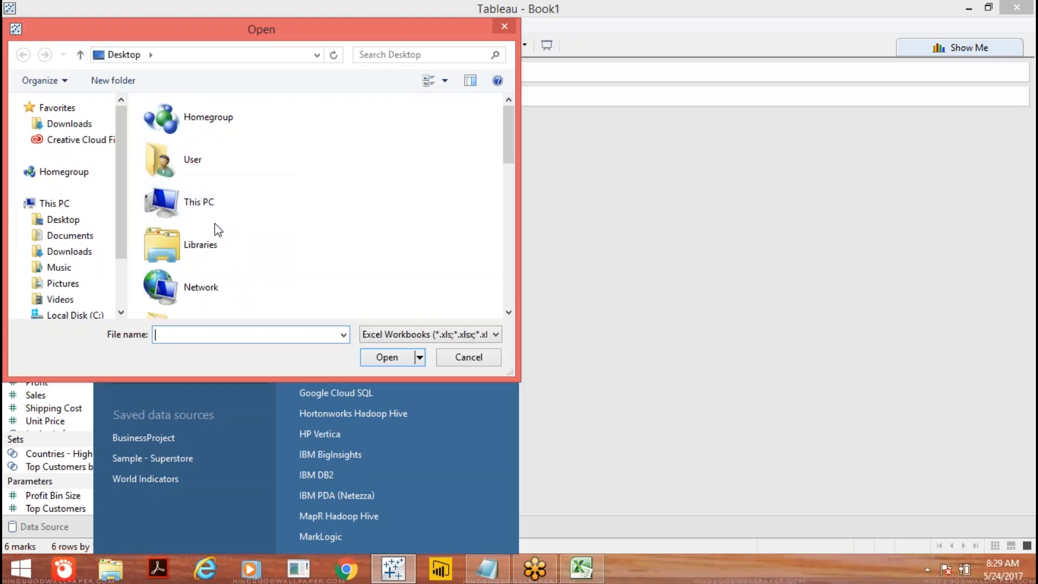
pyautogui.click(174, 335)
pyautogui.write('ed')
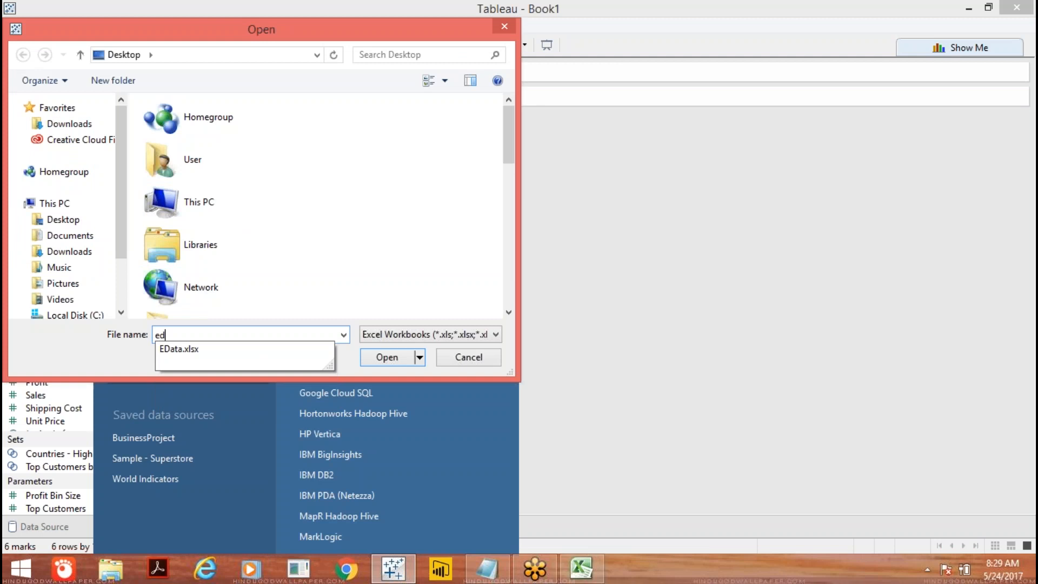
pyautogui.click(198, 355)
pyautogui.click(382, 358)
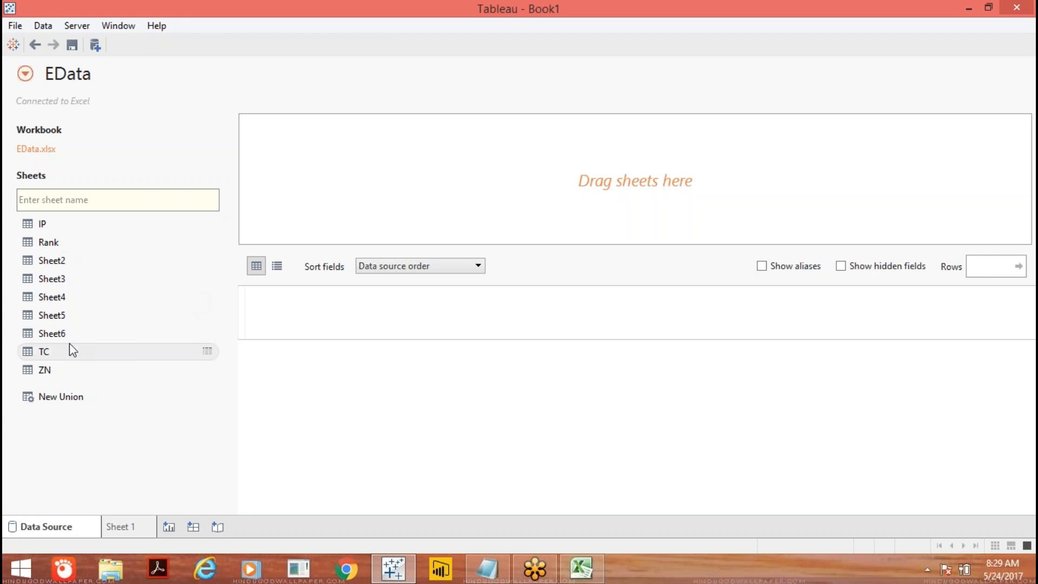
pyautogui.moveTo(69, 345); pyautogui.dragTo(395, 148)
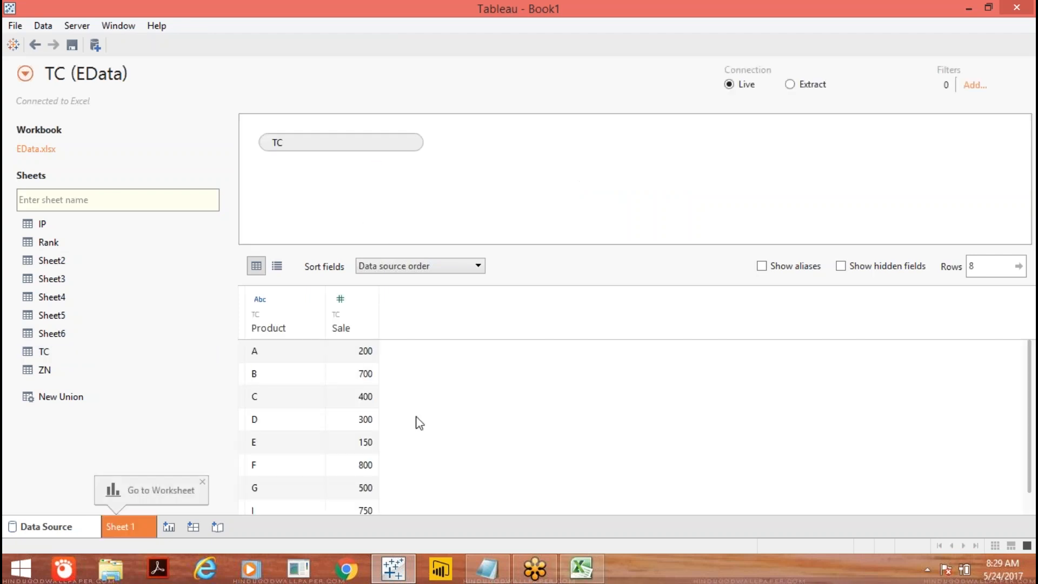
# Switch back to Excel, save the EData workbook with the edited product, and minimize the open windows.
pyautogui.click(581, 567)
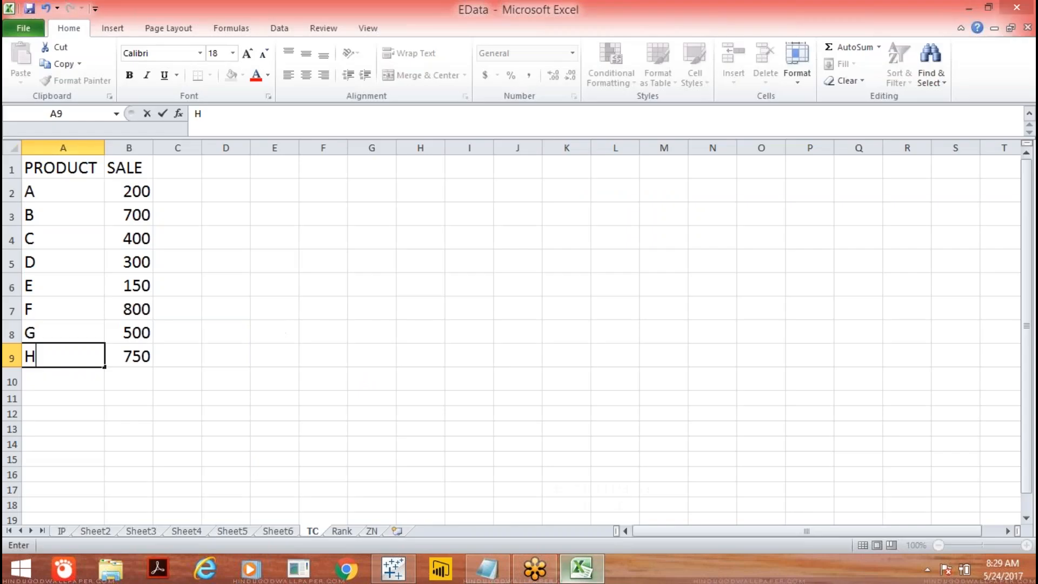
pyautogui.click(30, 8)
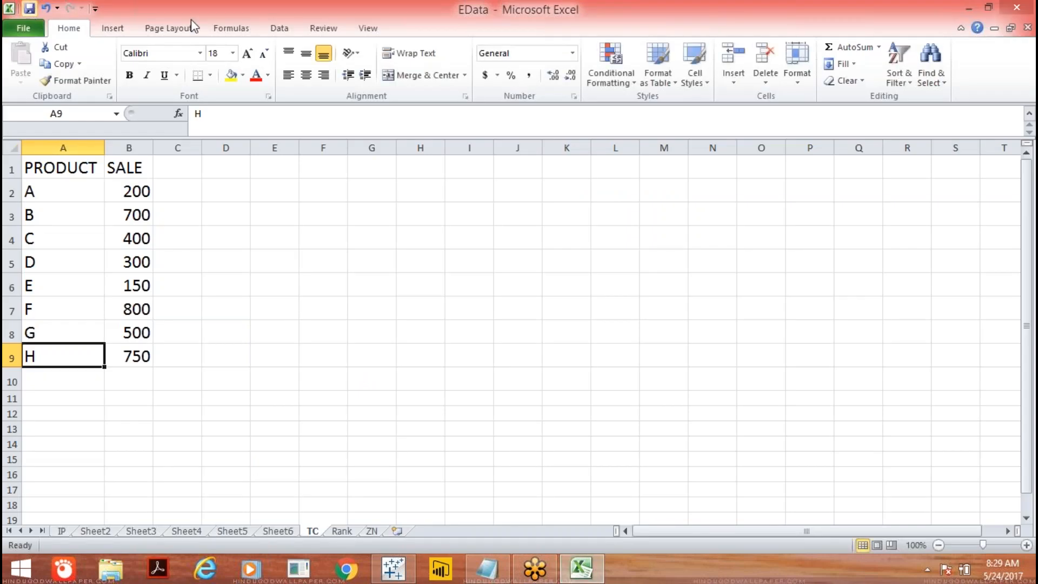
pyautogui.click(968, 8)
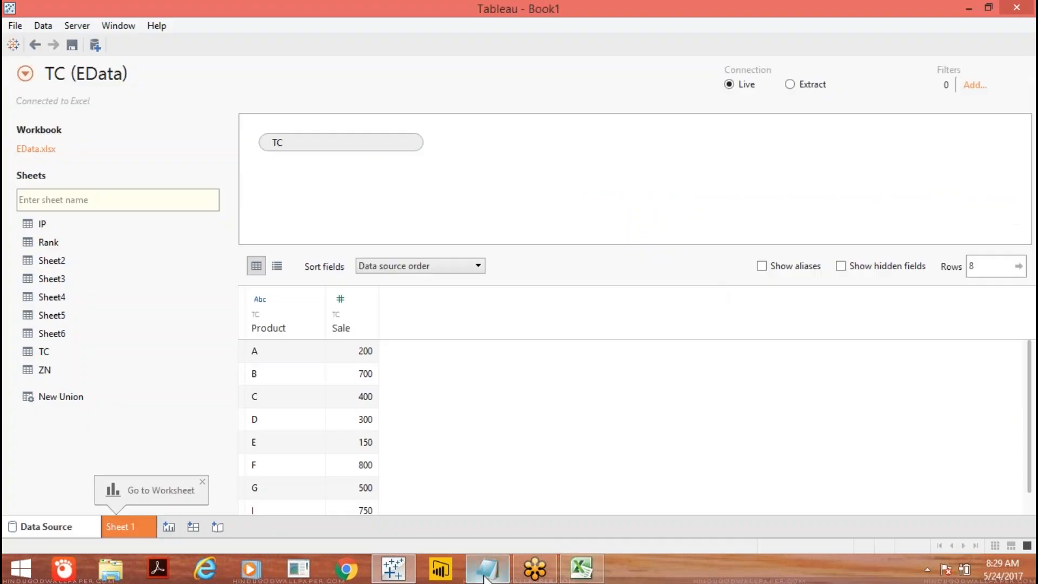
pyautogui.click(393, 576)
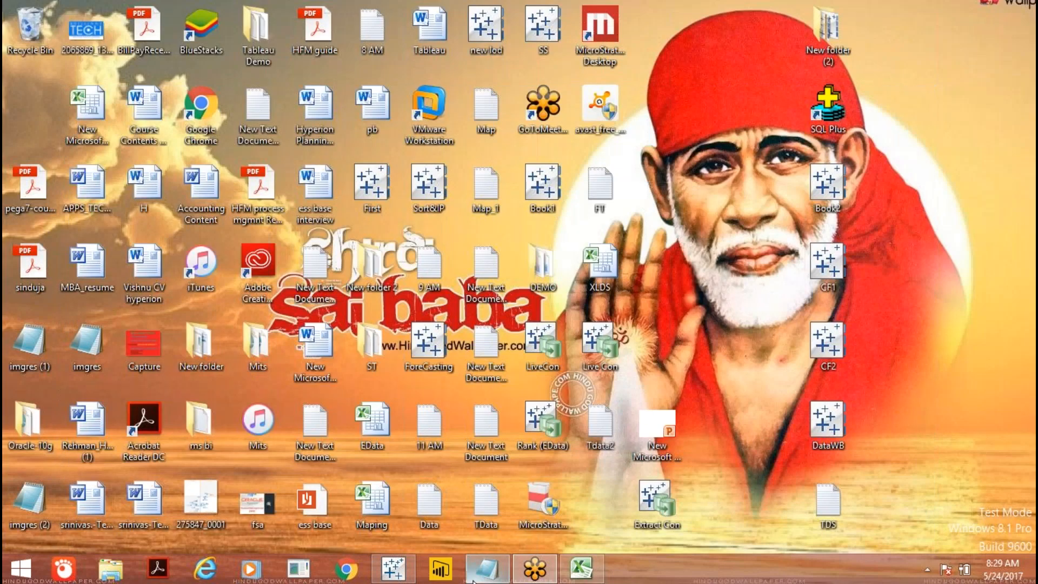
# Switch to Tableau, add a new worksheet and refresh the TC (EData) data source.
pyautogui.click(399, 571)
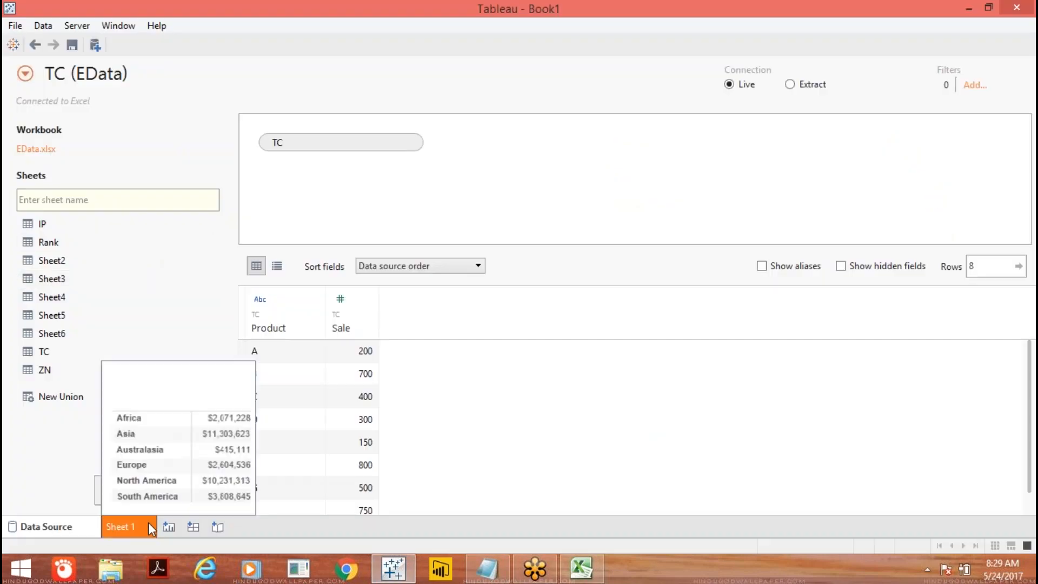
pyautogui.click(169, 526)
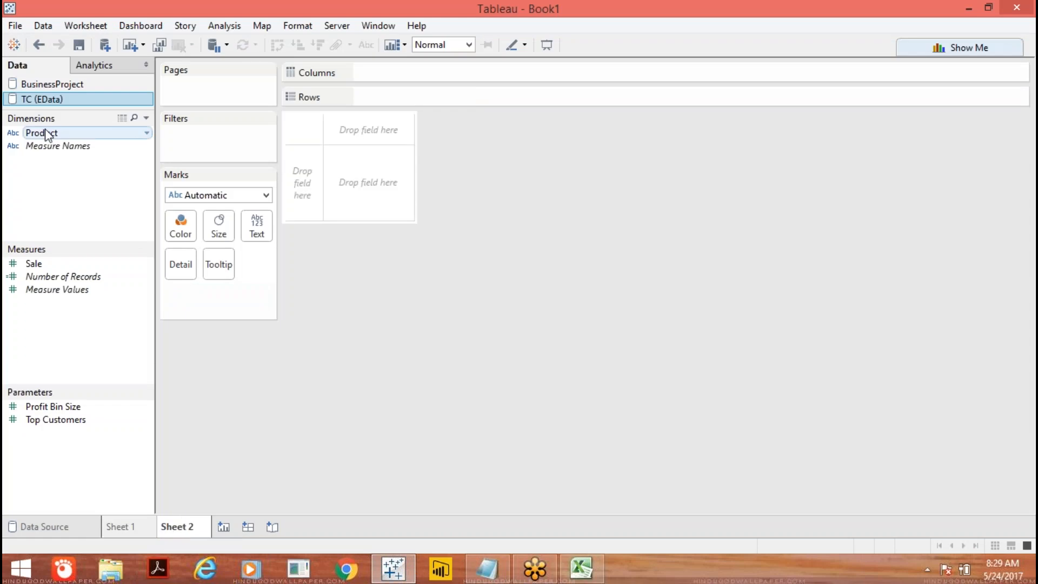
pyautogui.rightClick(60, 82)
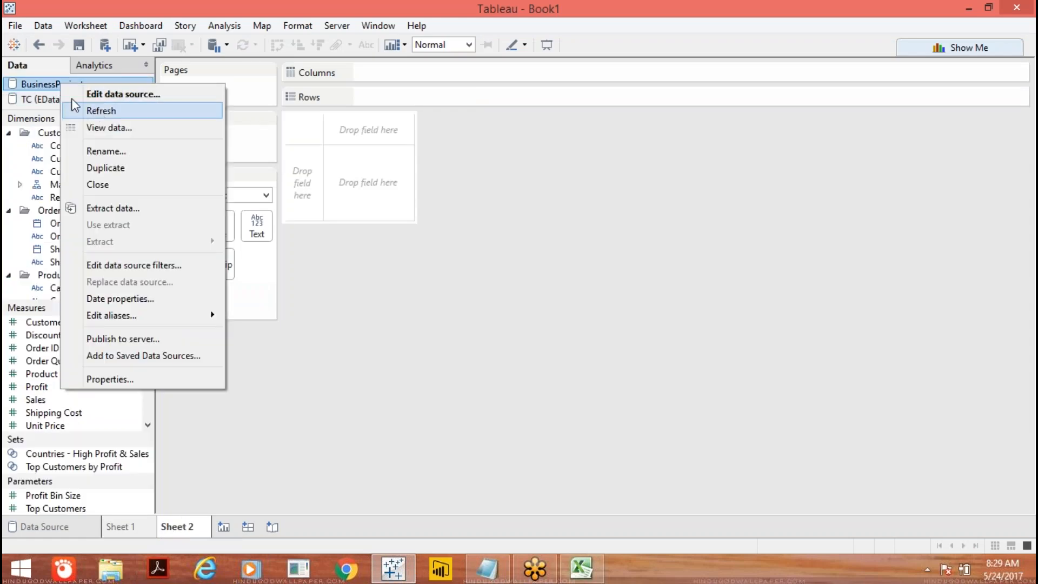
pyautogui.click(33, 100)
pyautogui.rightClick(34, 100)
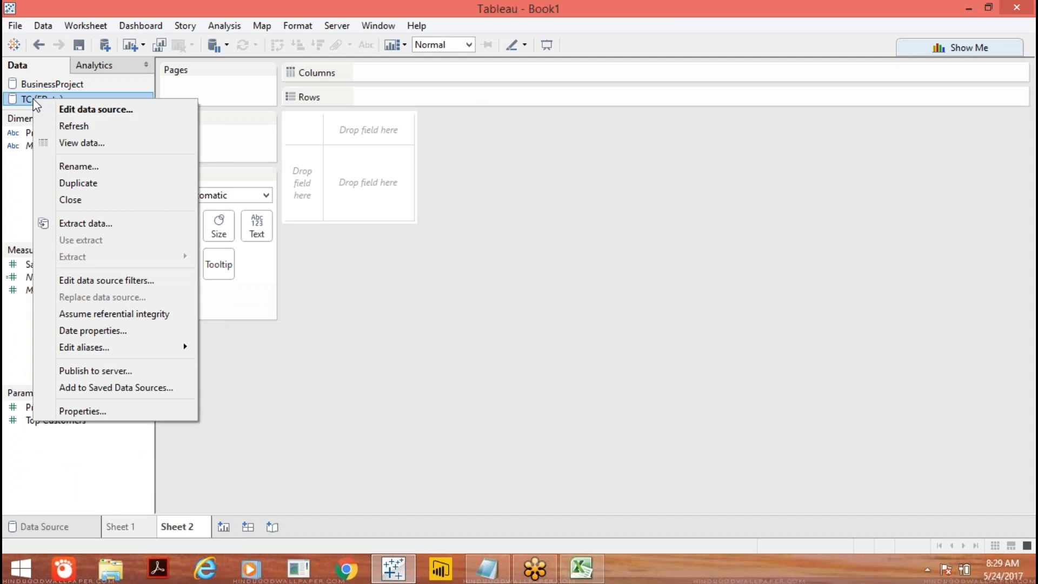
pyautogui.click(63, 130)
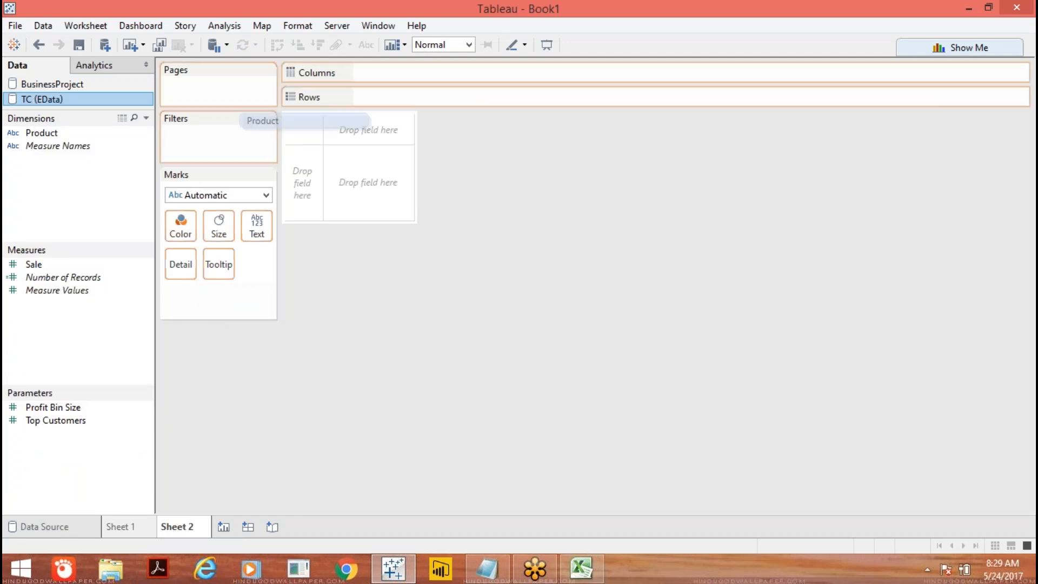
# Build a text table on Sheet 2 with Product on Rows and Sale as the values.
pyautogui.moveTo(41, 132); pyautogui.dragTo(377, 92)
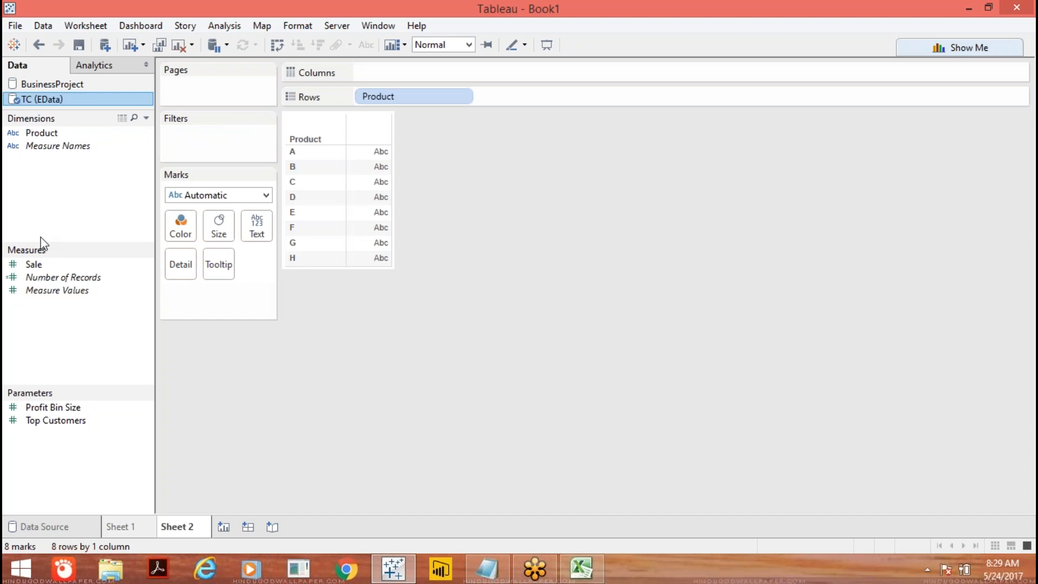
pyautogui.moveTo(34, 264); pyautogui.dragTo(368, 184)
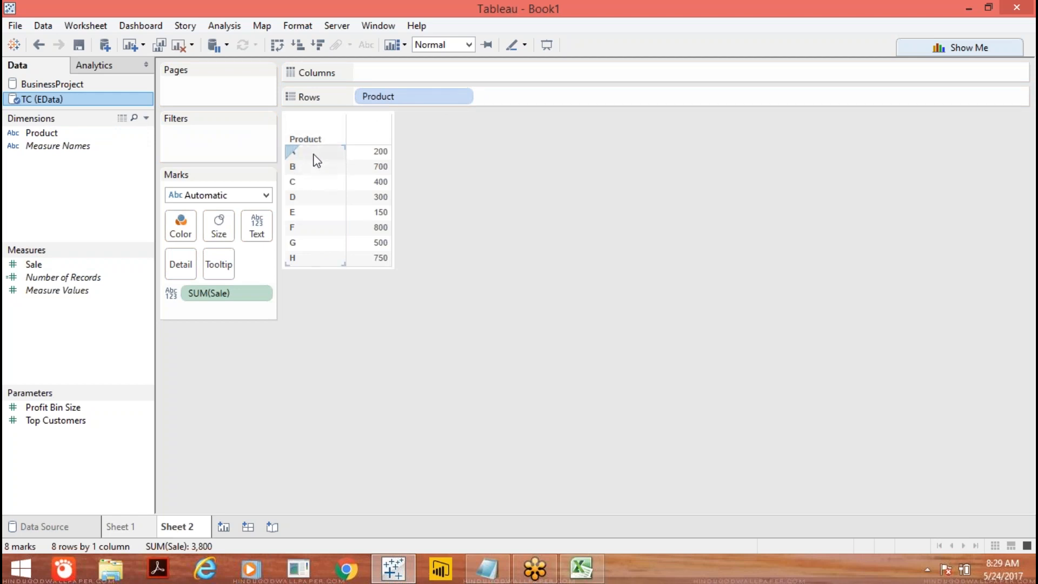
# Switch to the 8 AM notes in Notepad, append ":-" to the "1. Diff From" heading and start an indented line below it.
pyautogui.click(505, 569)
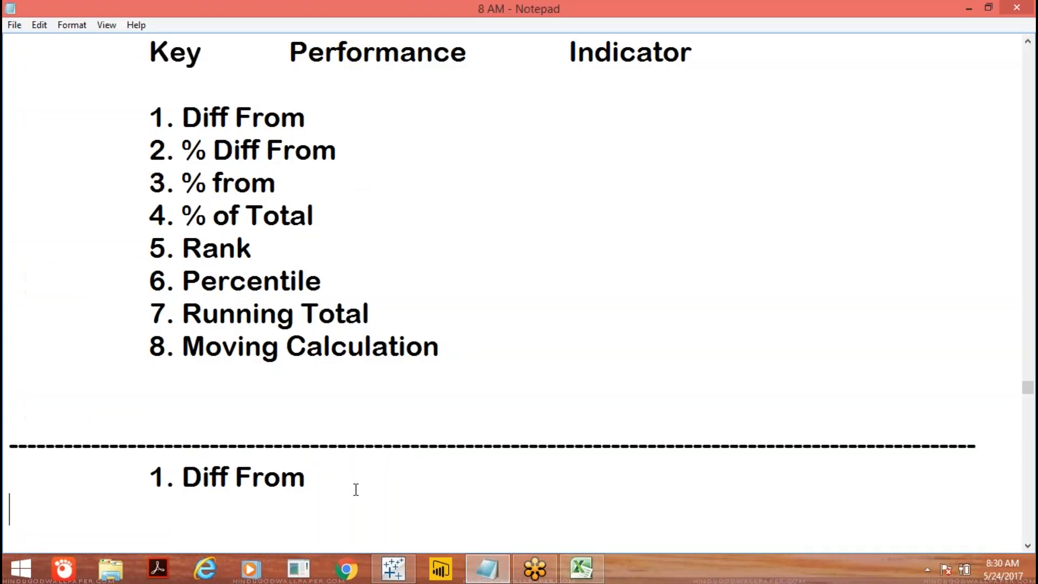
pyautogui.click(352, 488)
pyautogui.write(':-')
pyautogui.press('Return')
pyautogui.press('Return')
pyautogui.press('Tab')
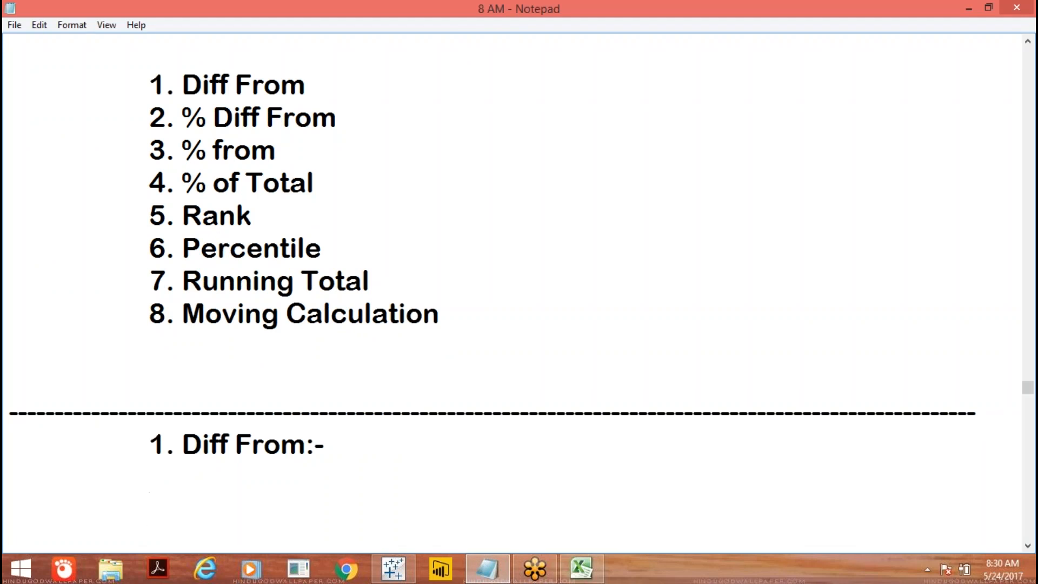
# Check the sales table in Tableau, return to Notepad and list Previous, Next, First and Last under the Diff From heading.
pyautogui.click(396, 572)
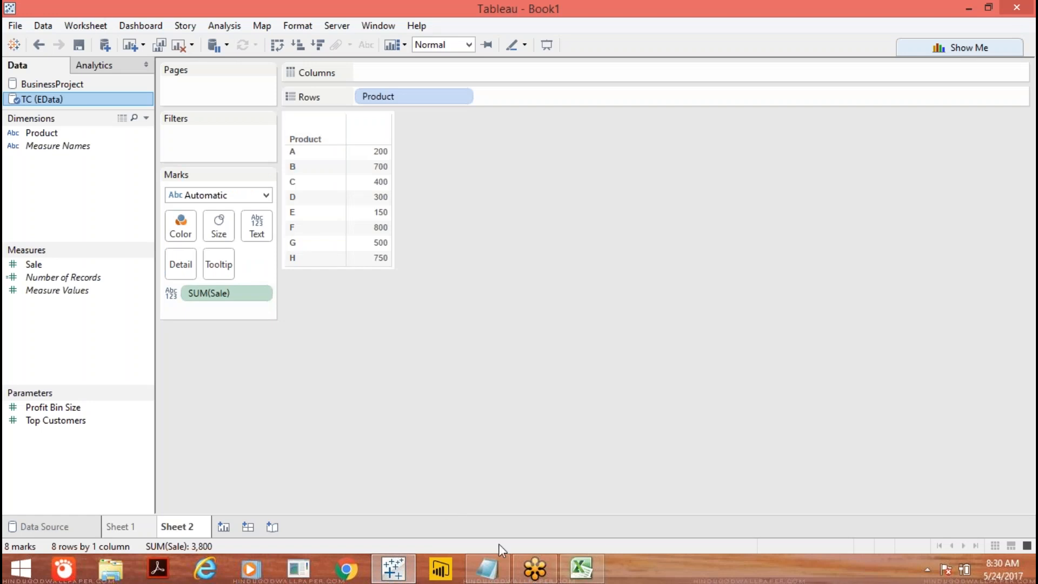
pyautogui.click(401, 576)
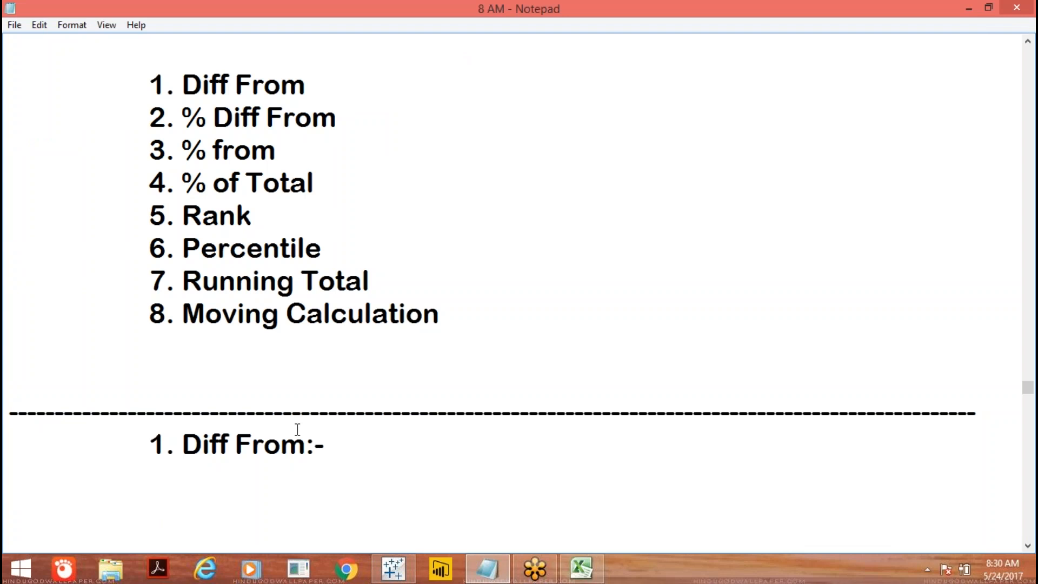
pyautogui.write('Previ')
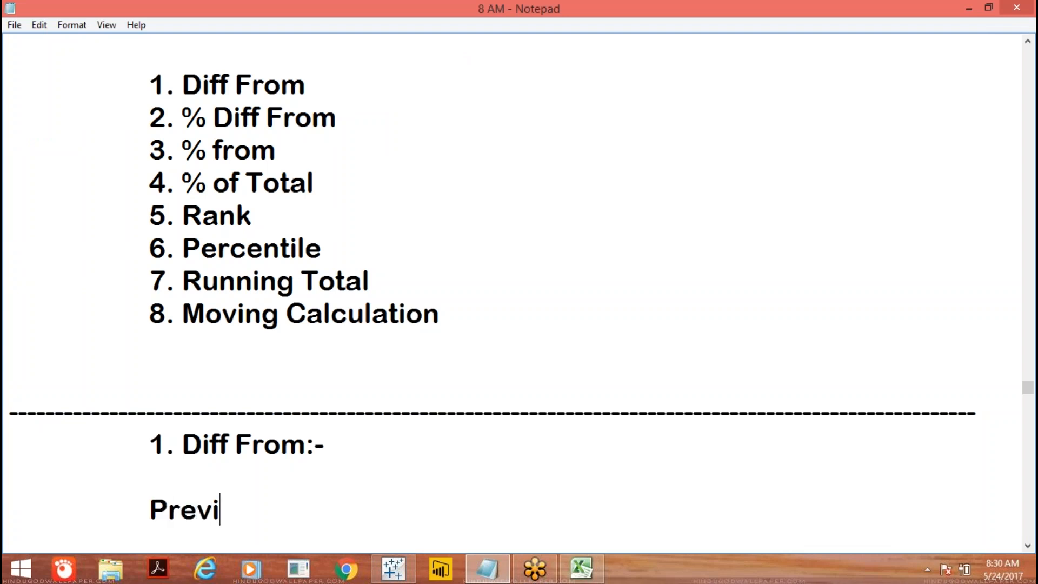
pyautogui.write('ous')
pyautogui.press('Return')
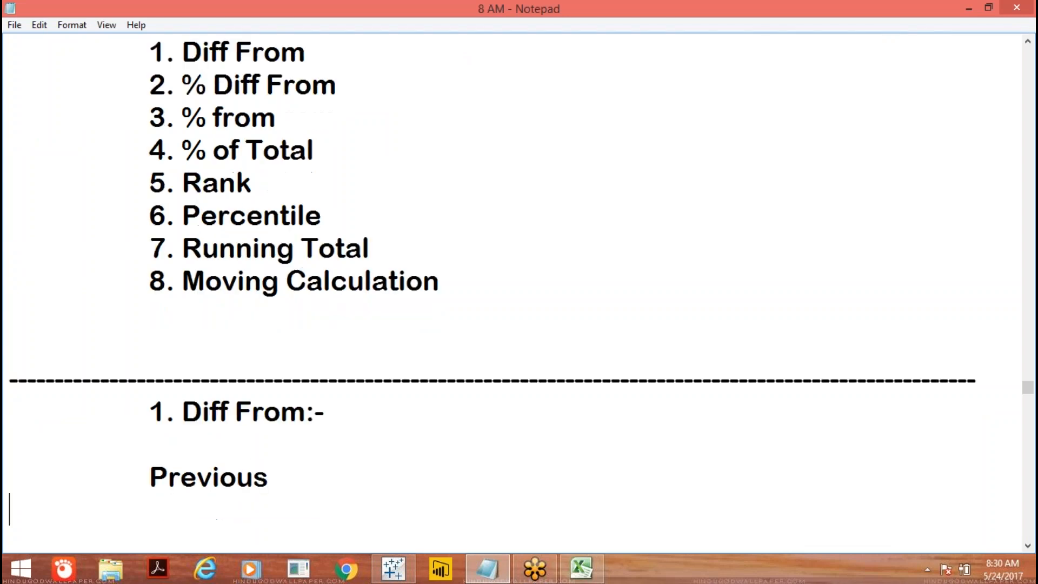
pyautogui.write('Next')
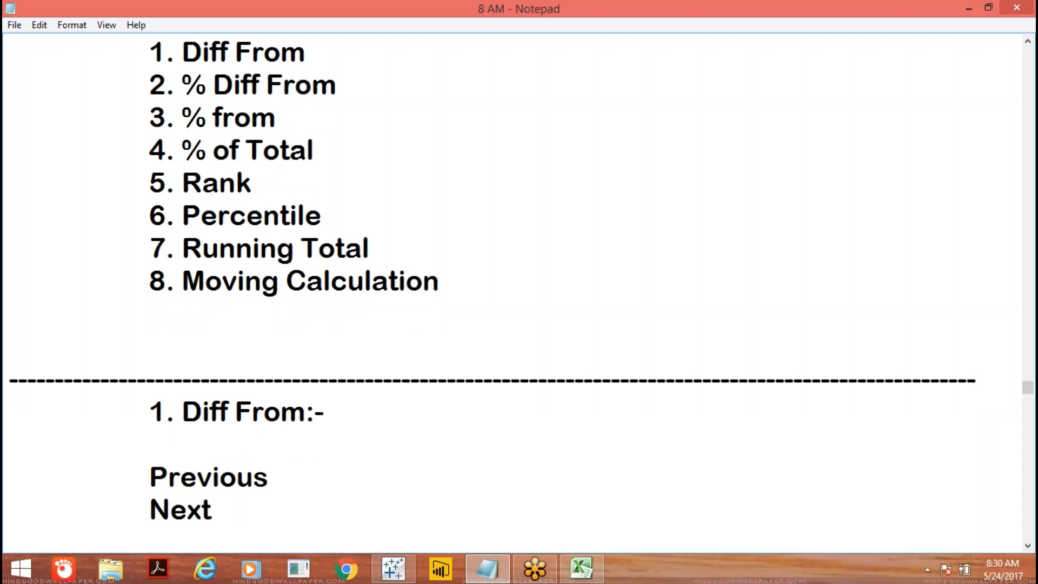
pyautogui.press('Return')
pyautogui.press('Tab')
pyautogui.write('First')
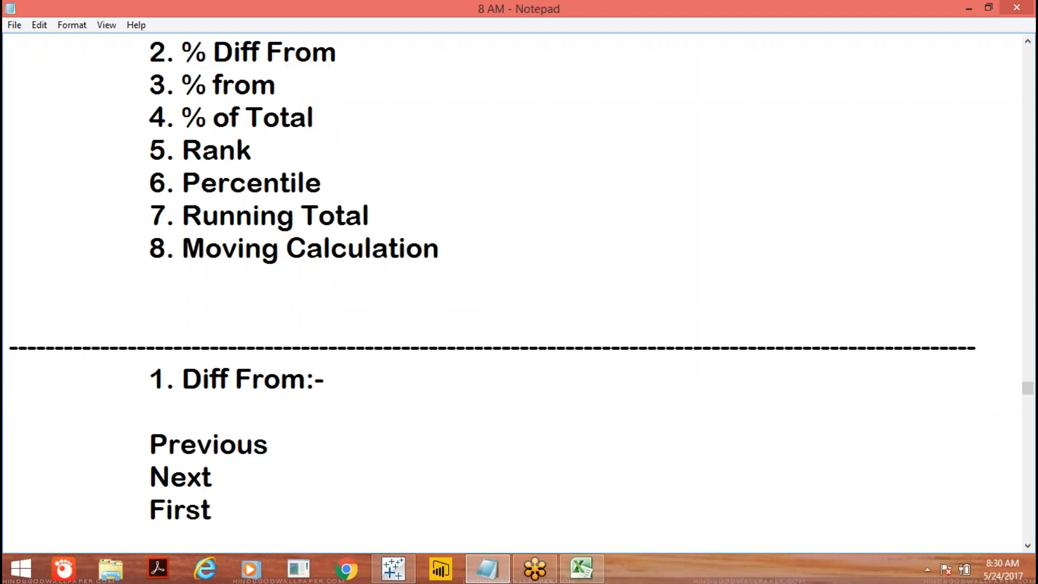
pyautogui.press('Return')
pyautogui.press('Tab')
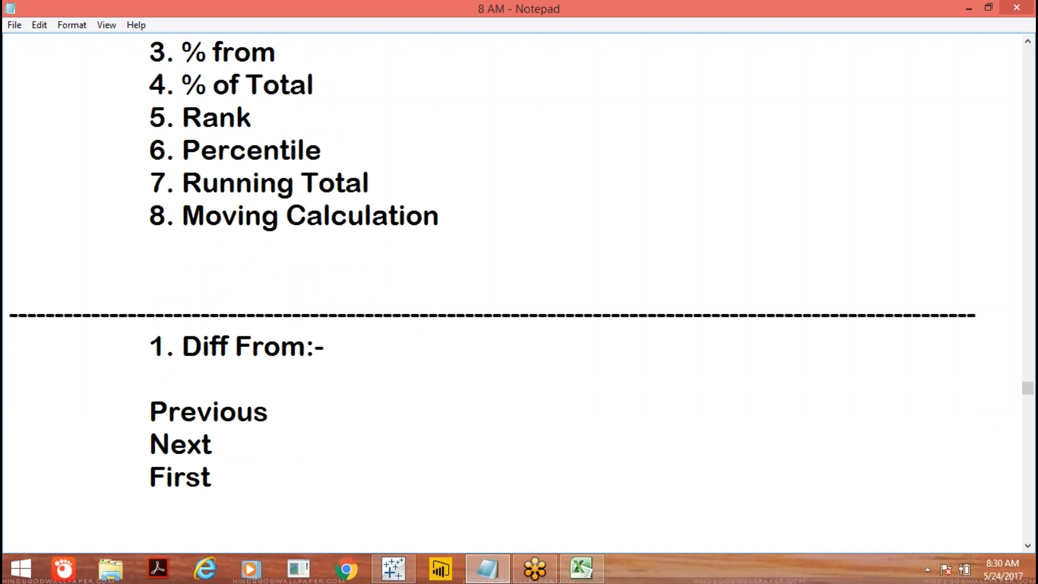
pyautogui.write('Last')
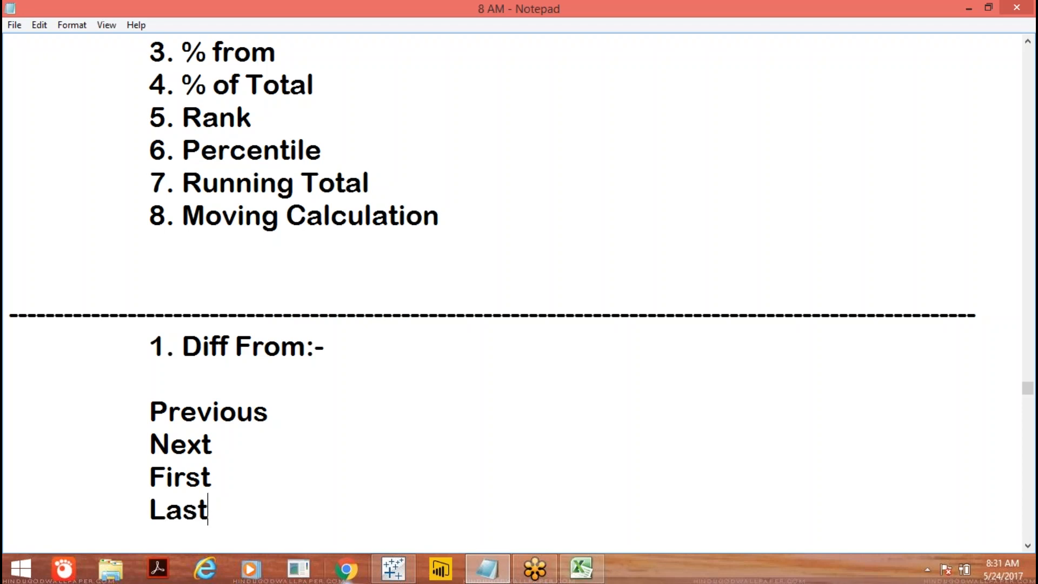
# Revisit the Tableau sheet, return to Notepad and add the note "only on Msrs" below "8. Moving Calculation".
pyautogui.click(411, 570)
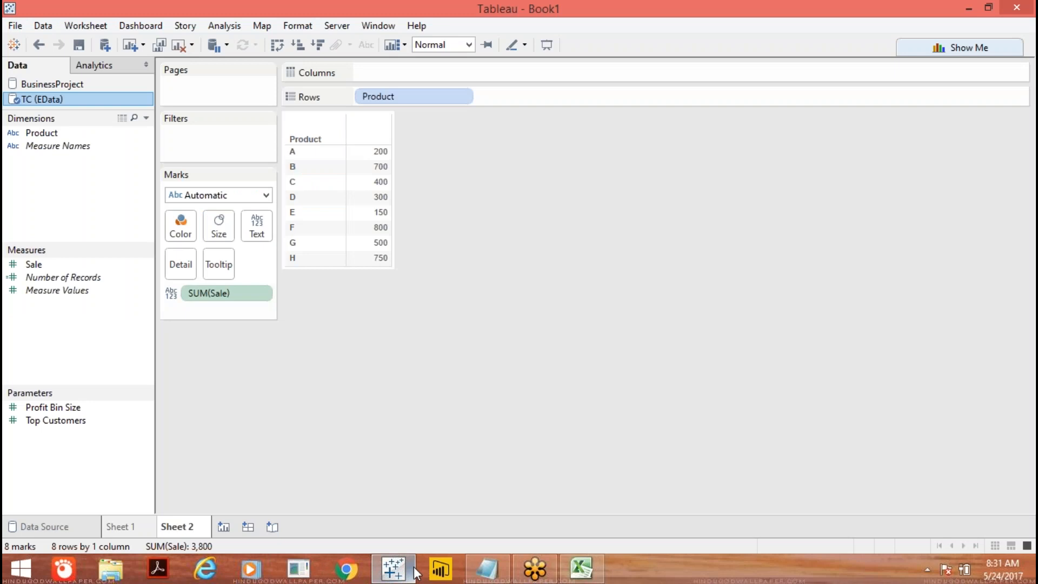
pyautogui.click(487, 568)
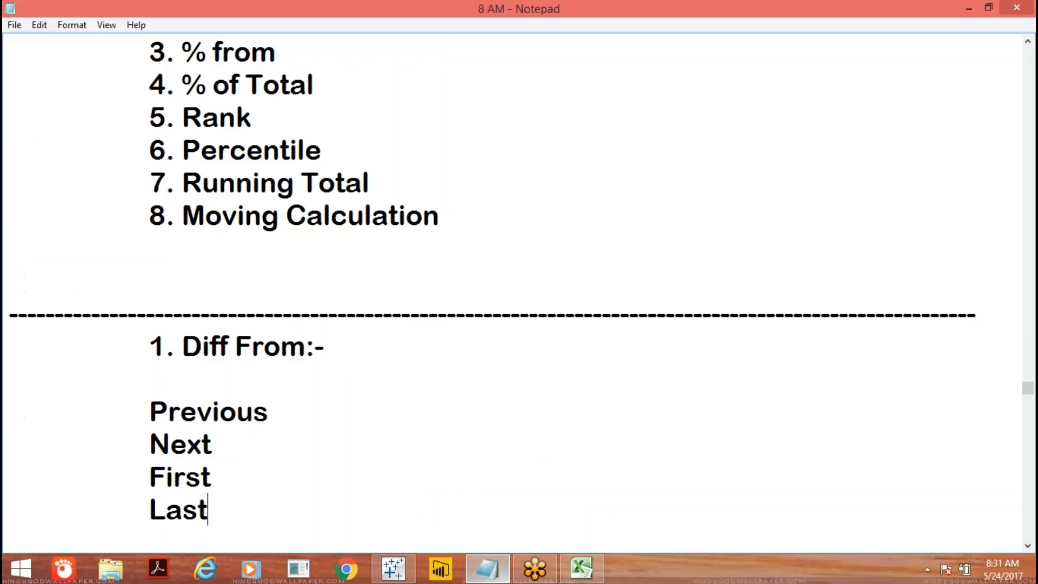
pyautogui.click(517, 204)
pyautogui.press('Return')
pyautogui.press('Return')
pyautogui.press('Tab')
pyautogui.write('on')
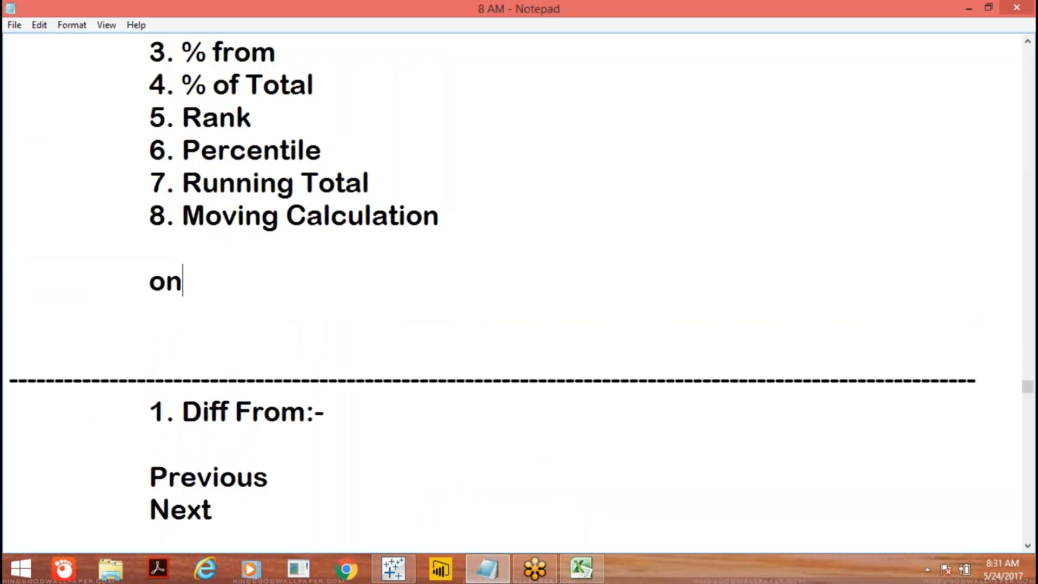
pyautogui.write('ly on ')
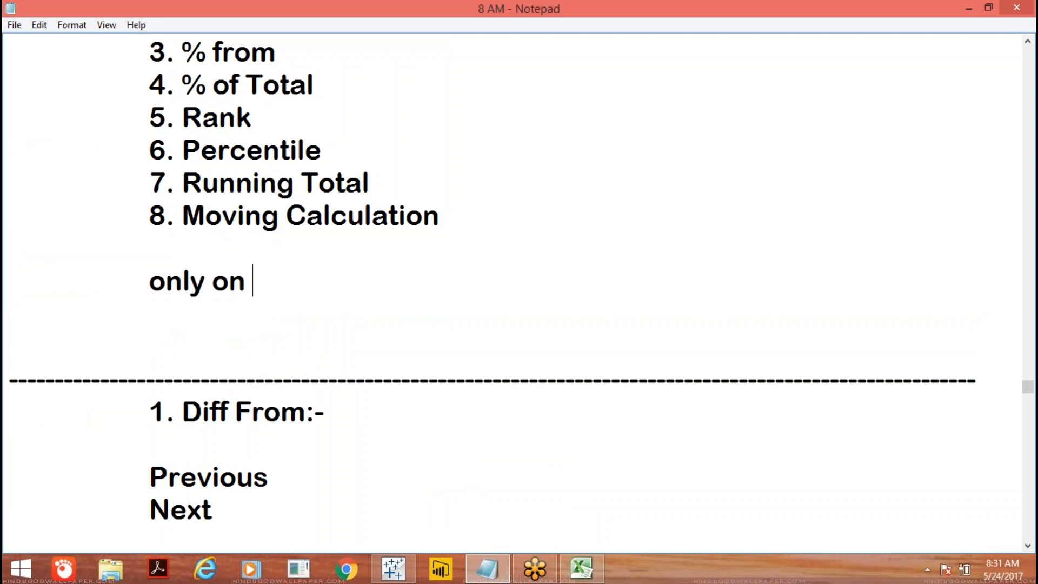
pyautogui.write('MS')
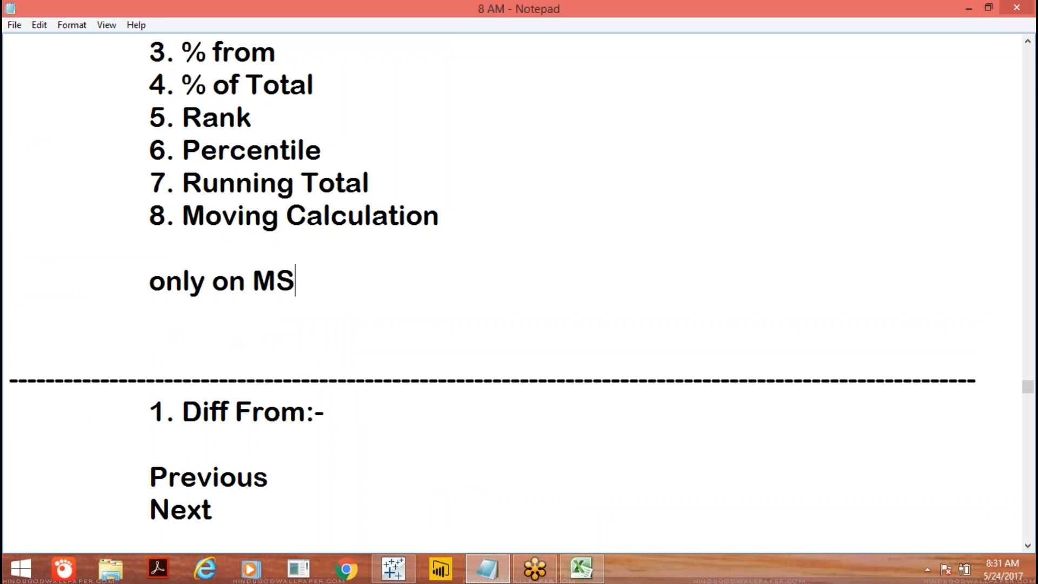
pyautogui.press('BackSpace')
pyautogui.write('srs')
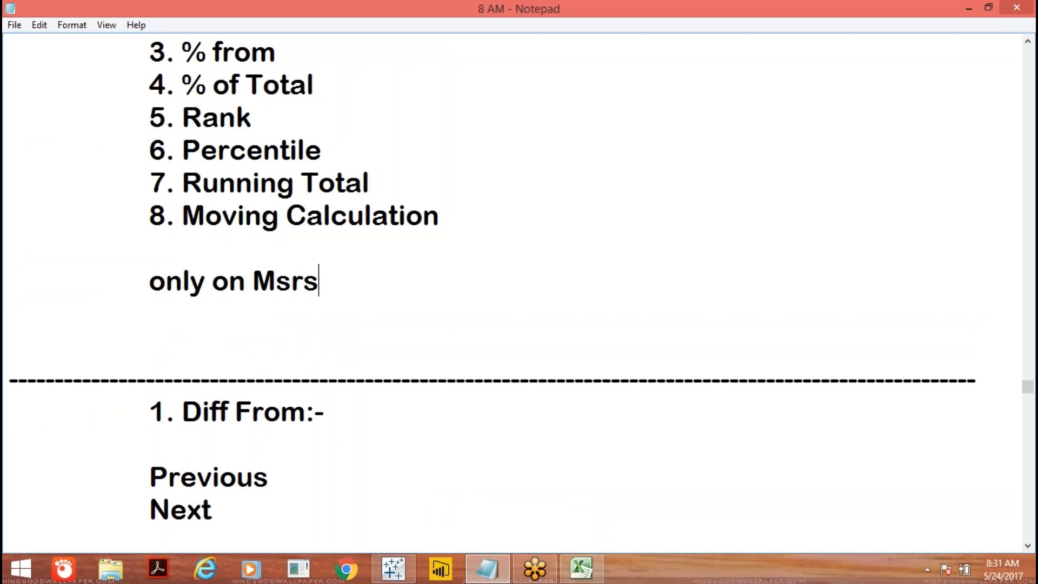
pyautogui.press('Return')
pyautogui.press('Tab')
pyautogui.press('Tab')
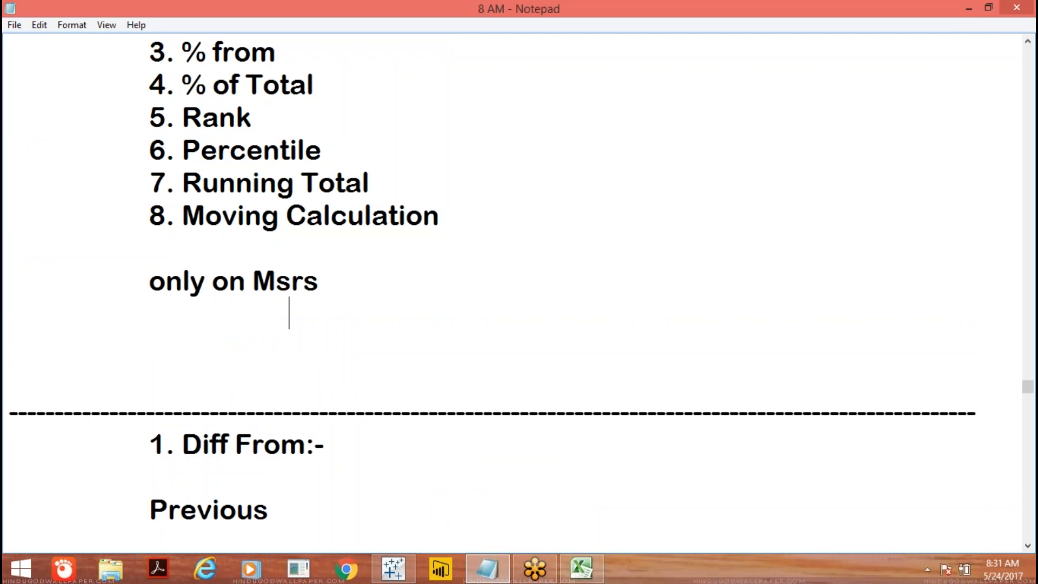
# Extend the "only on Msrs" note with "that r used in viz(Aggregated msrs)".
pyautogui.click(337, 278)
pyautogui.write('that ')
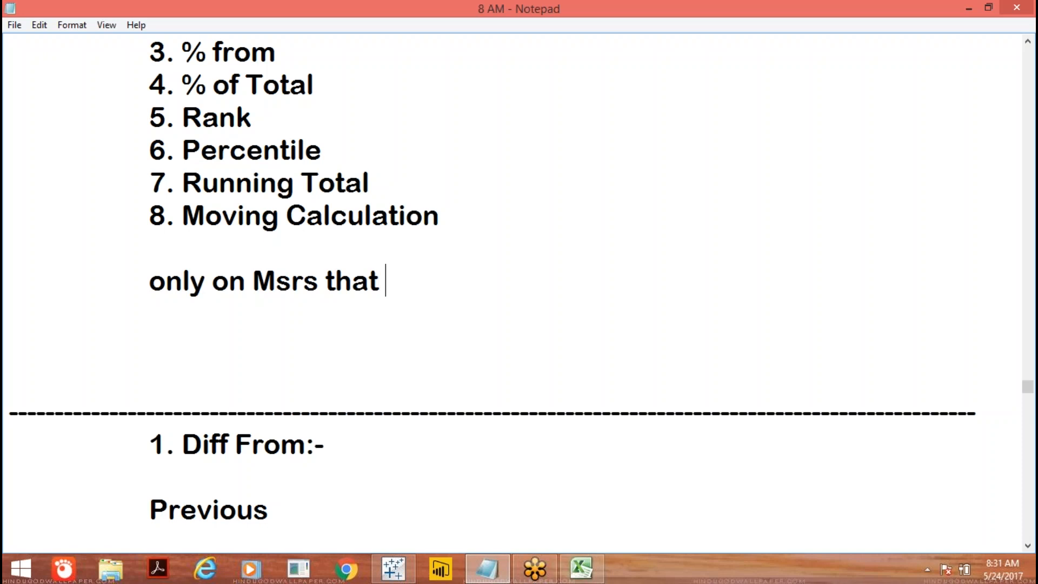
pyautogui.write('r use')
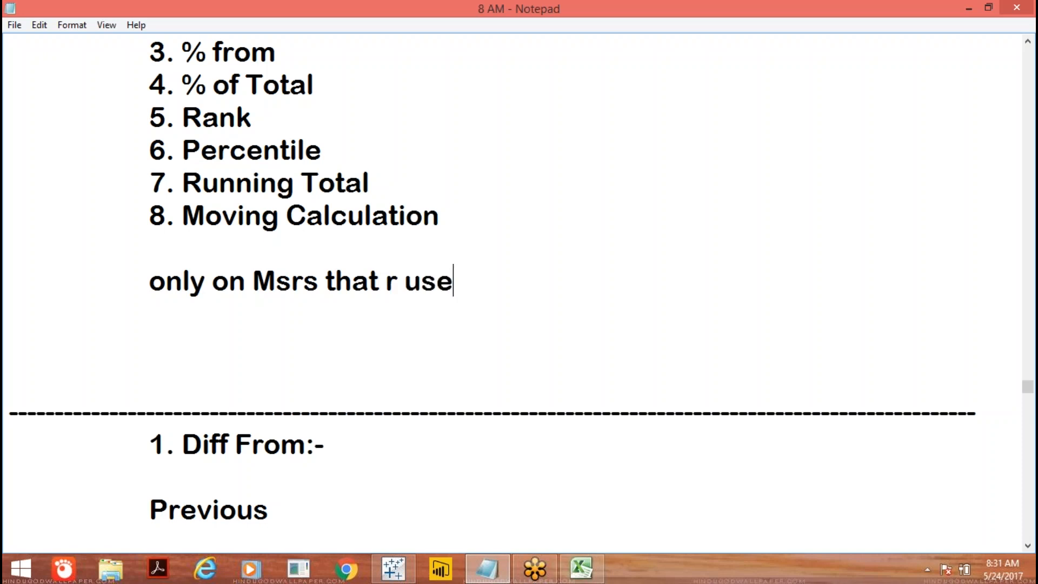
pyautogui.write('d in viz')
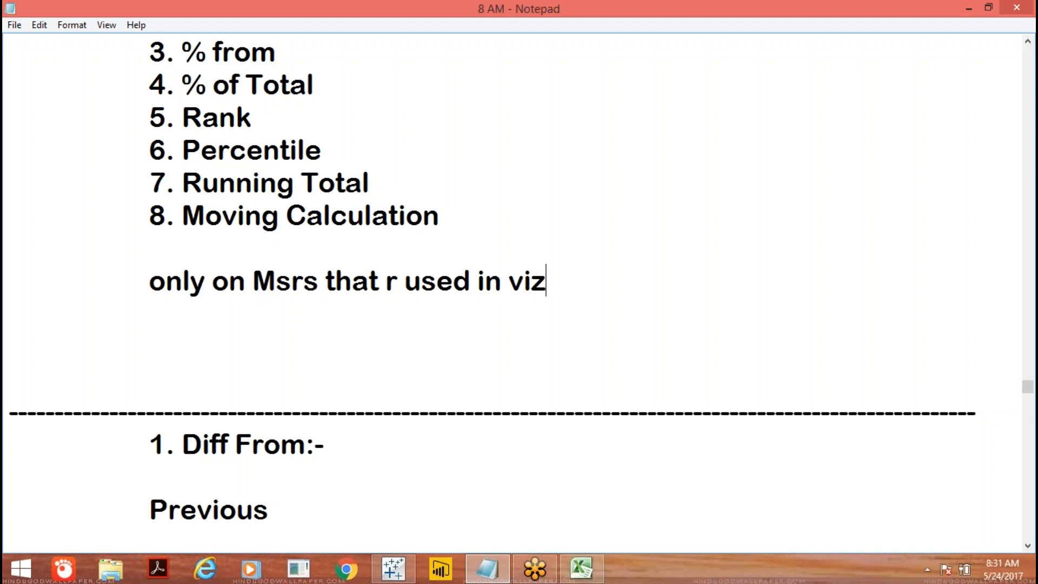
pyautogui.write('(Aggregated ')
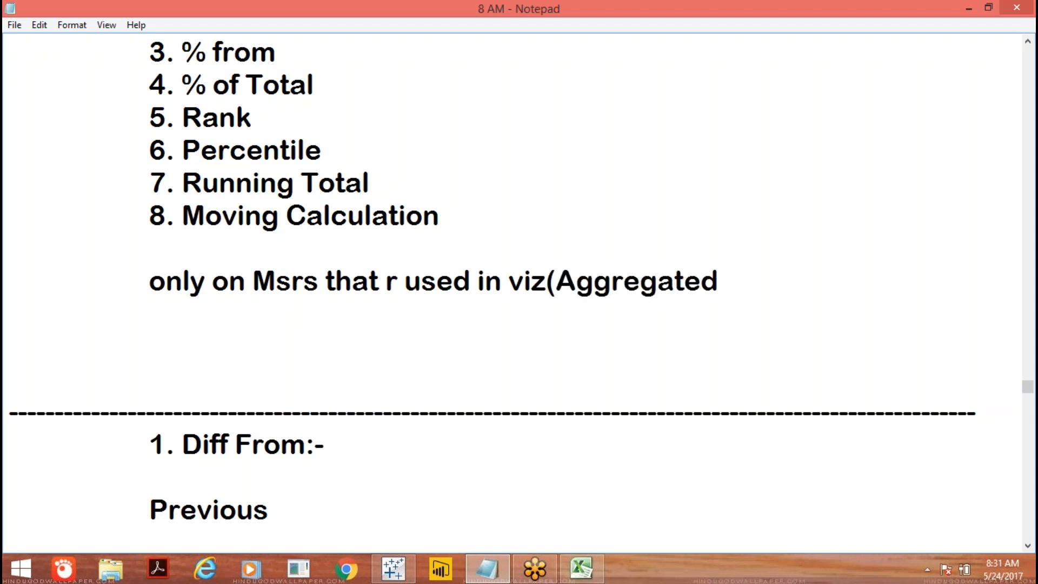
pyautogui.write('msrs)')
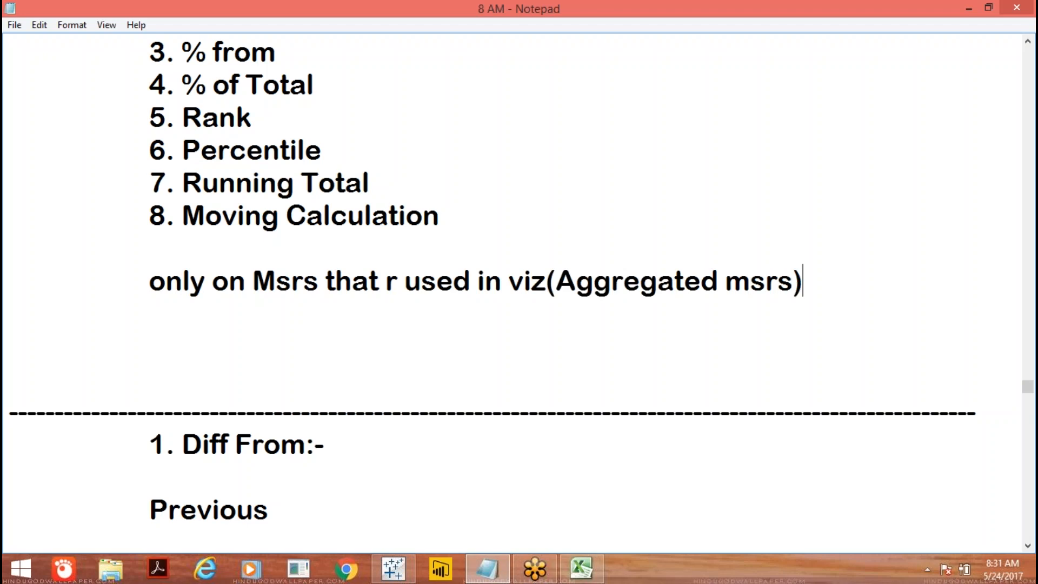
# Switch to Tableau and review the commands for the Sale measure, including its Create options.
pyautogui.click(393, 567)
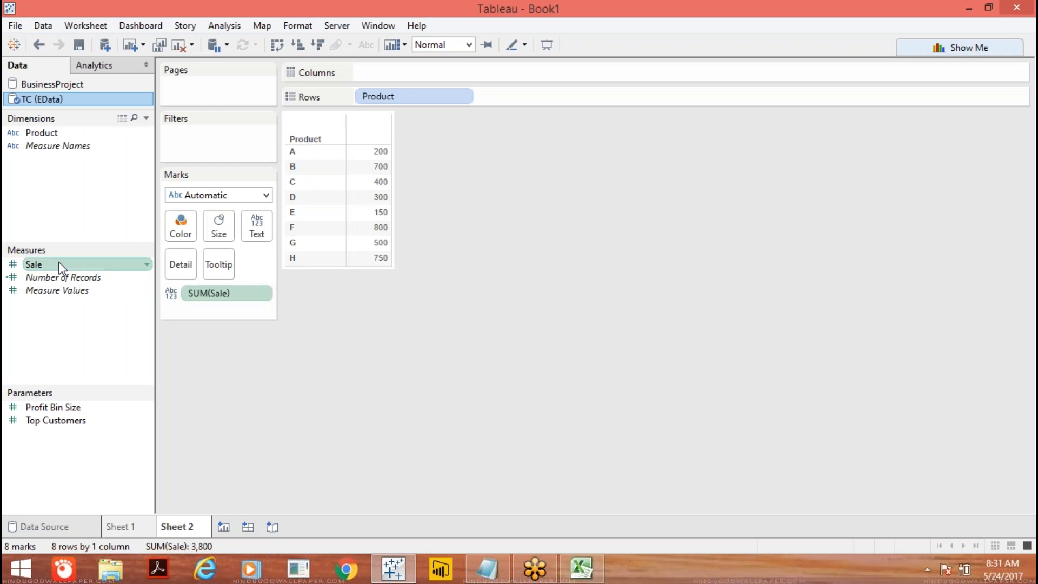
pyautogui.rightClick(60, 265)
pyautogui.moveTo(142, 371)
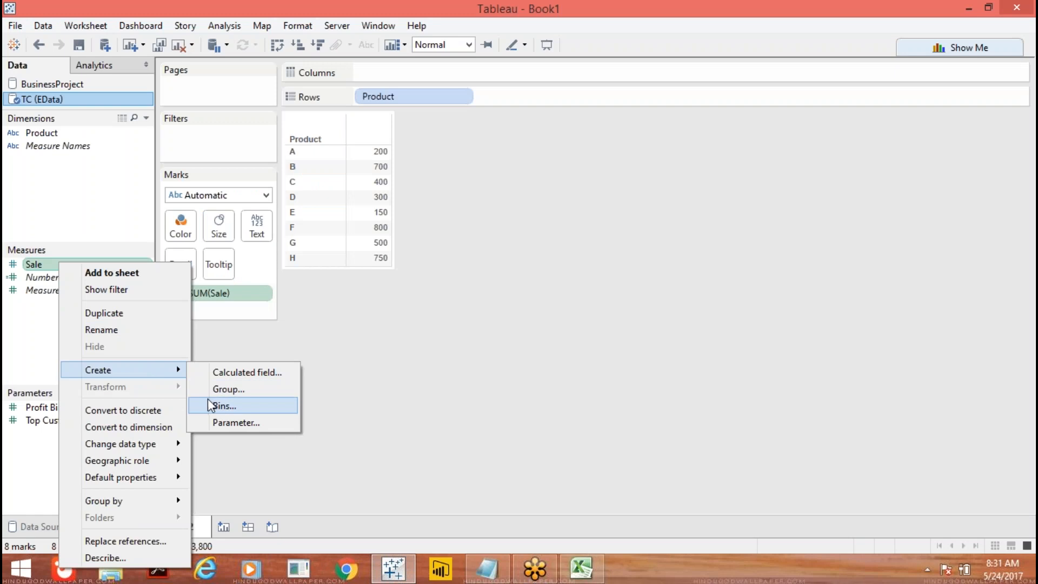
pyautogui.click(312, 351)
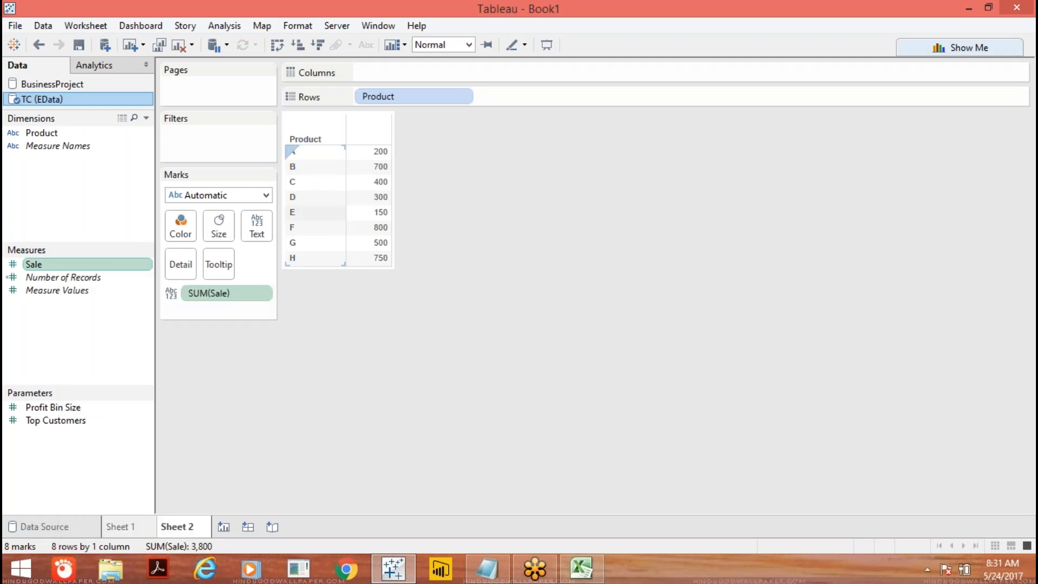
# Examine the table calculation settings for SUM(Sale), including the available calculation types, and close them without applying any.
pyautogui.click(261, 293)
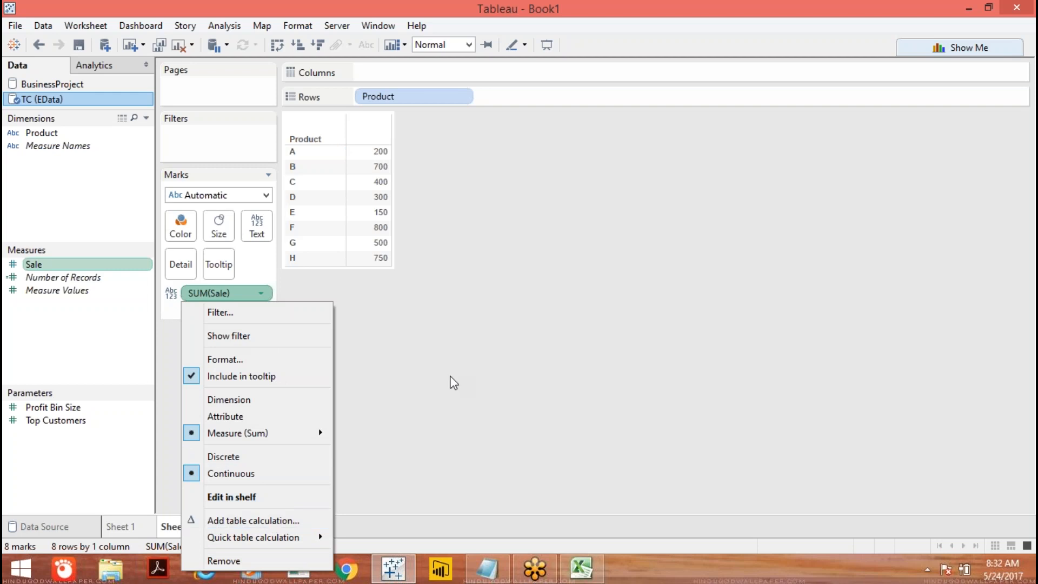
pyautogui.click(476, 369)
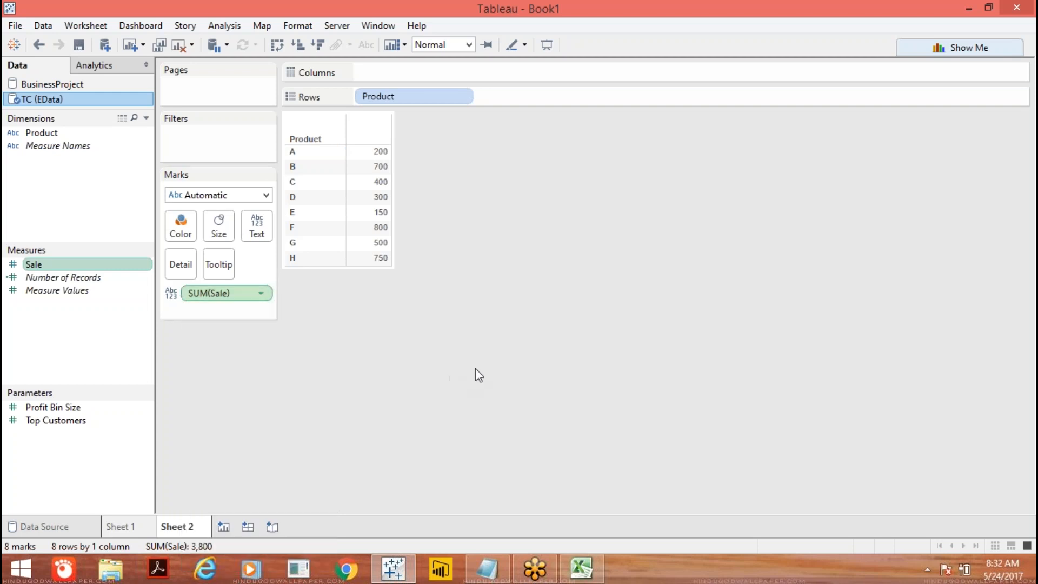
pyautogui.click(262, 292)
pyautogui.moveTo(233, 538)
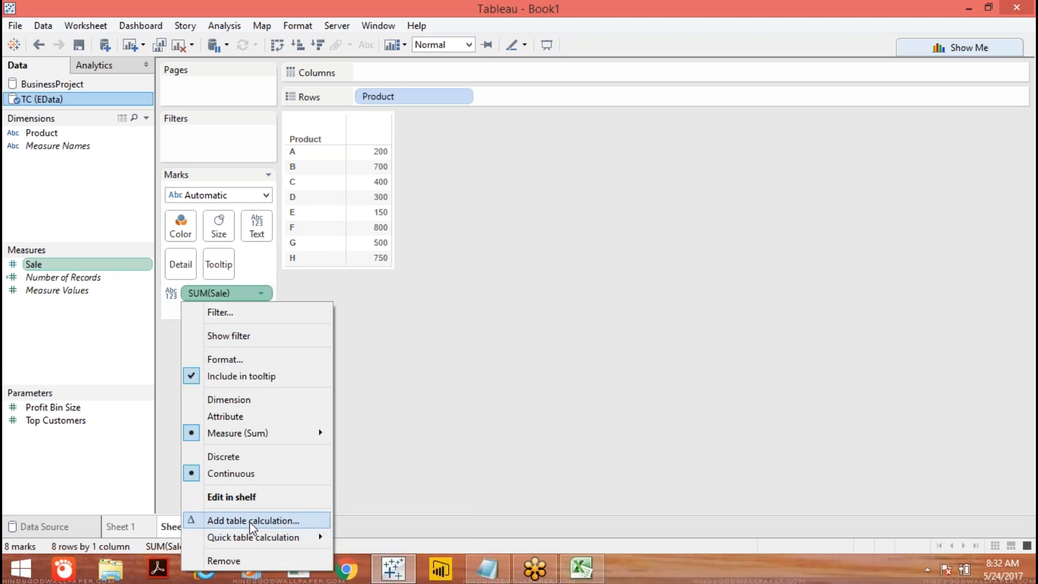
pyautogui.click(252, 521)
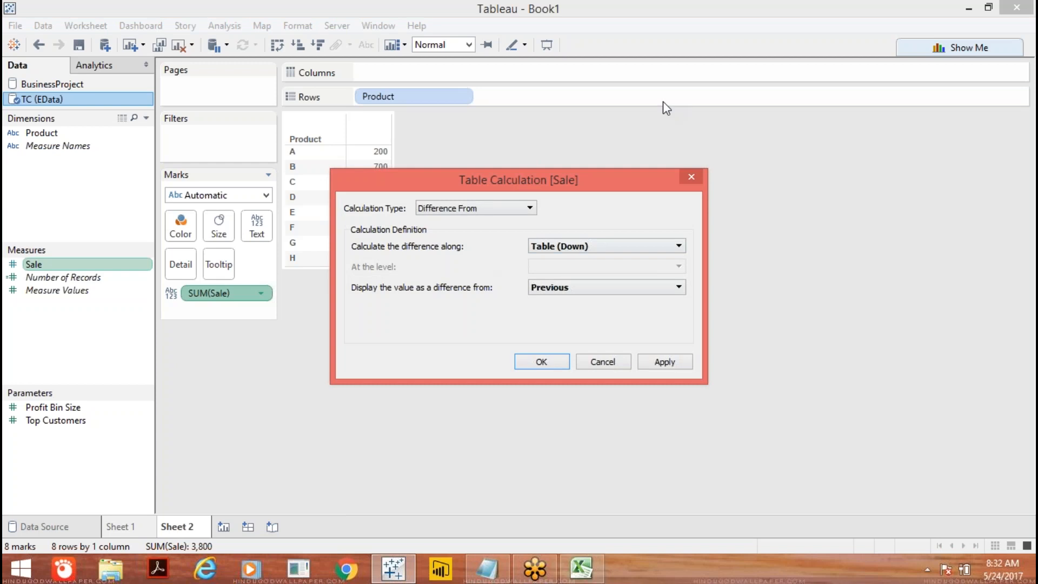
pyautogui.click(530, 209)
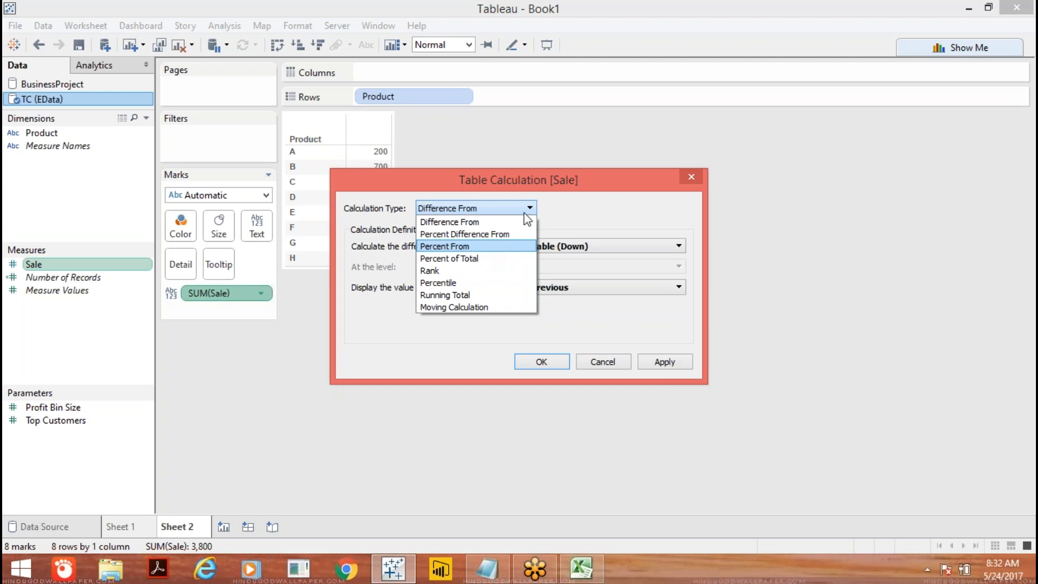
pyautogui.click(612, 203)
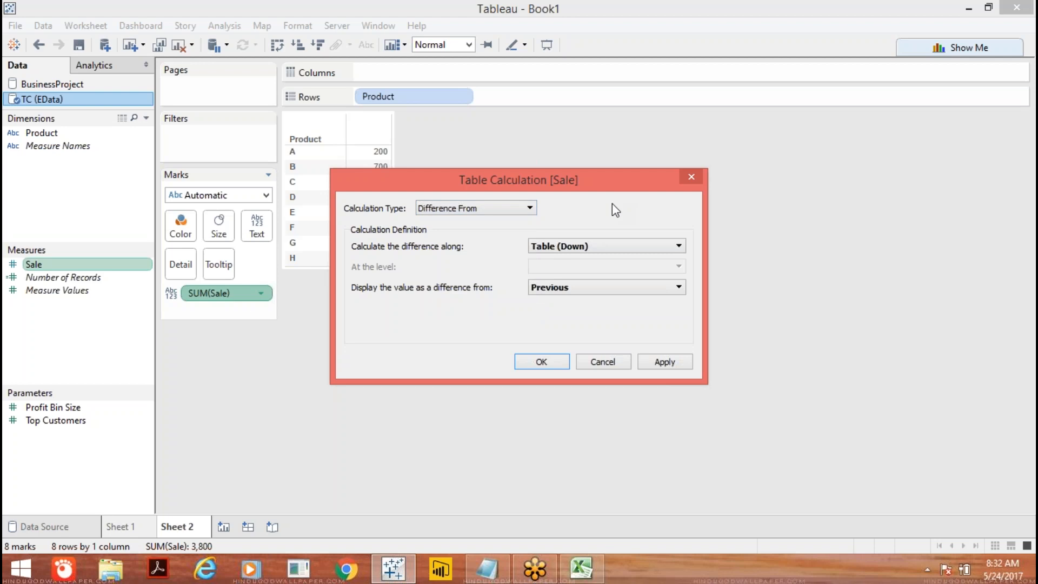
pyautogui.moveTo(549, 185); pyautogui.dragTo(630, 192)
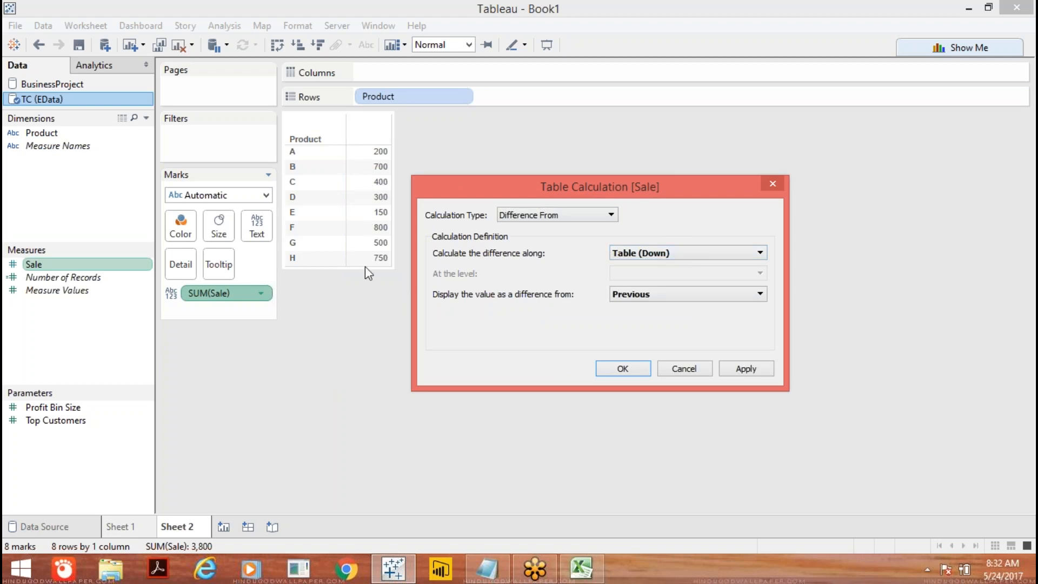
pyautogui.click(772, 184)
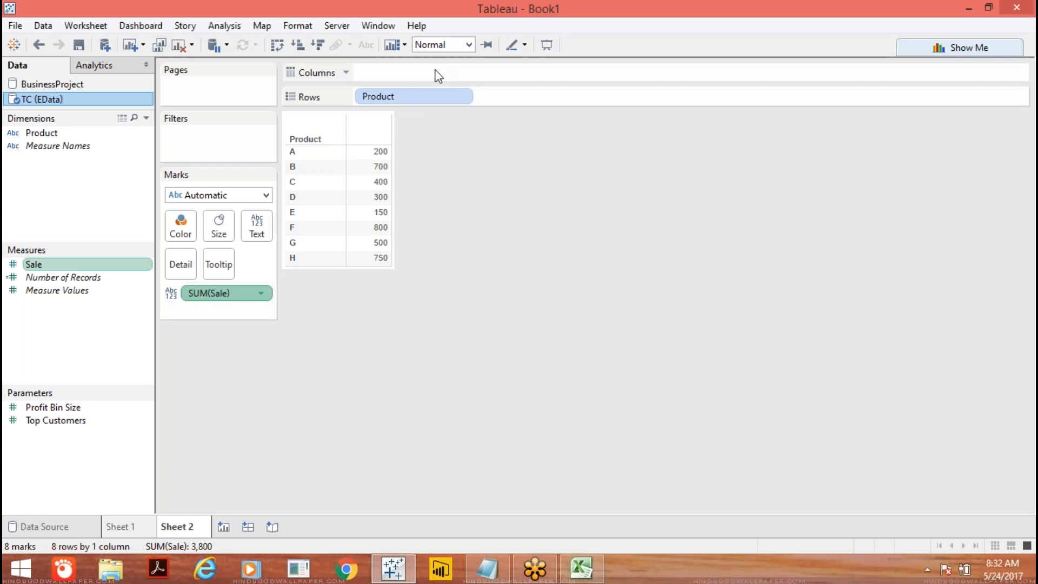
# Move Product to Columns to examine Sale's Difference From direction and reference options, and return Product to Rows.
pyautogui.moveTo(433, 102); pyautogui.dragTo(437, 74)
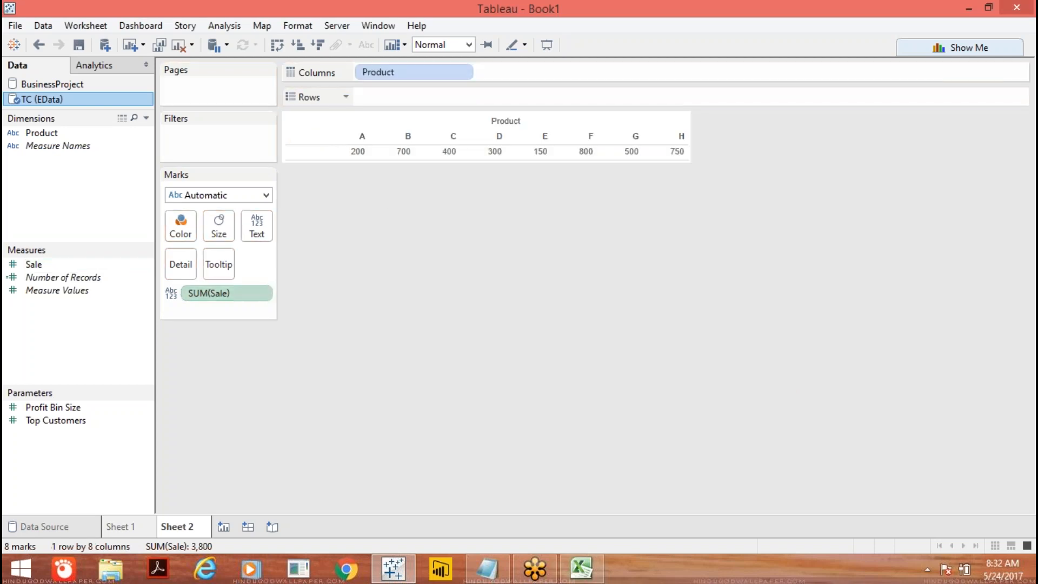
pyautogui.click(263, 295)
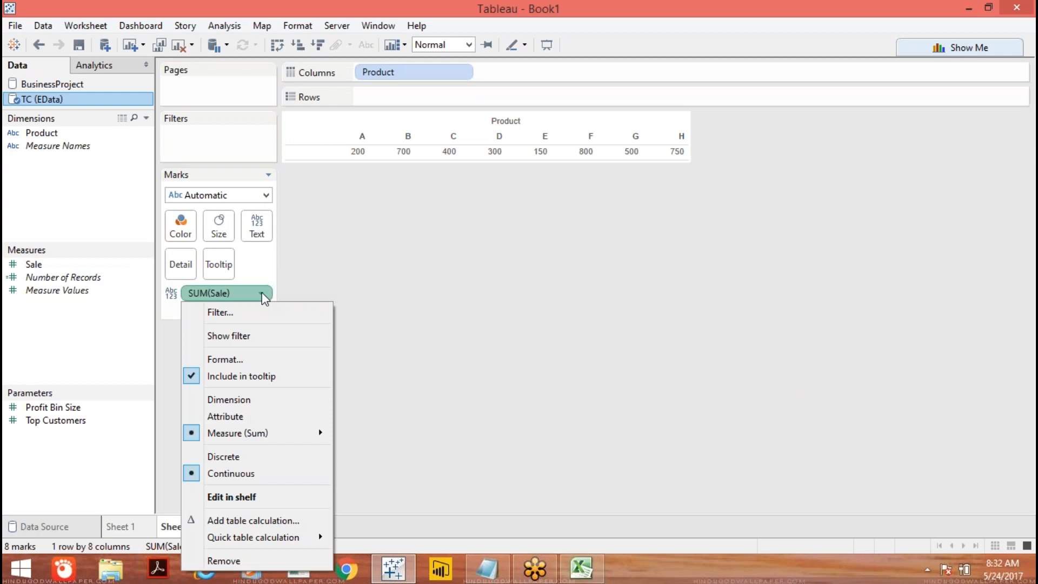
pyautogui.click(261, 520)
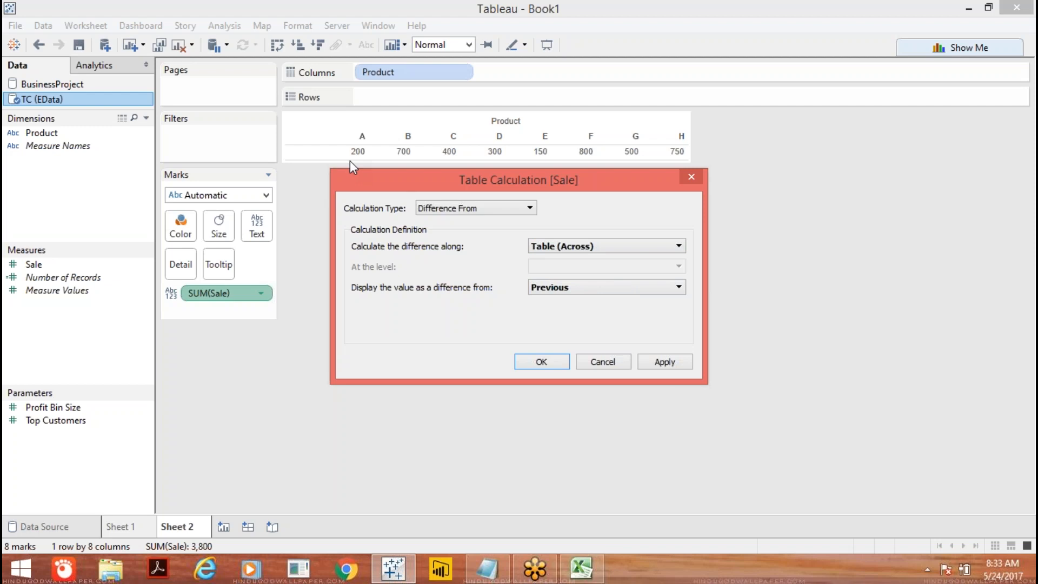
pyautogui.click(678, 288)
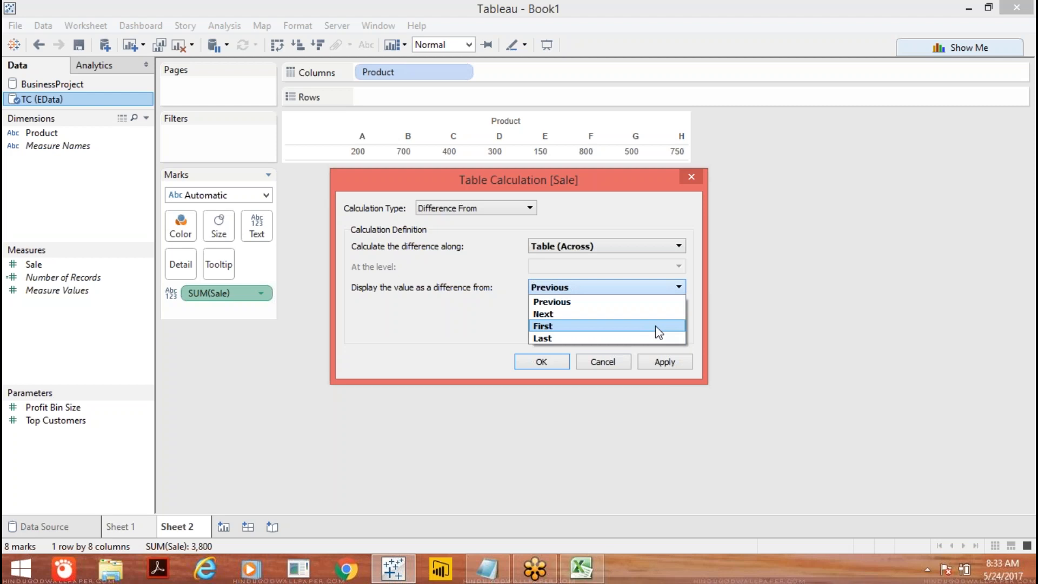
pyautogui.click(692, 178)
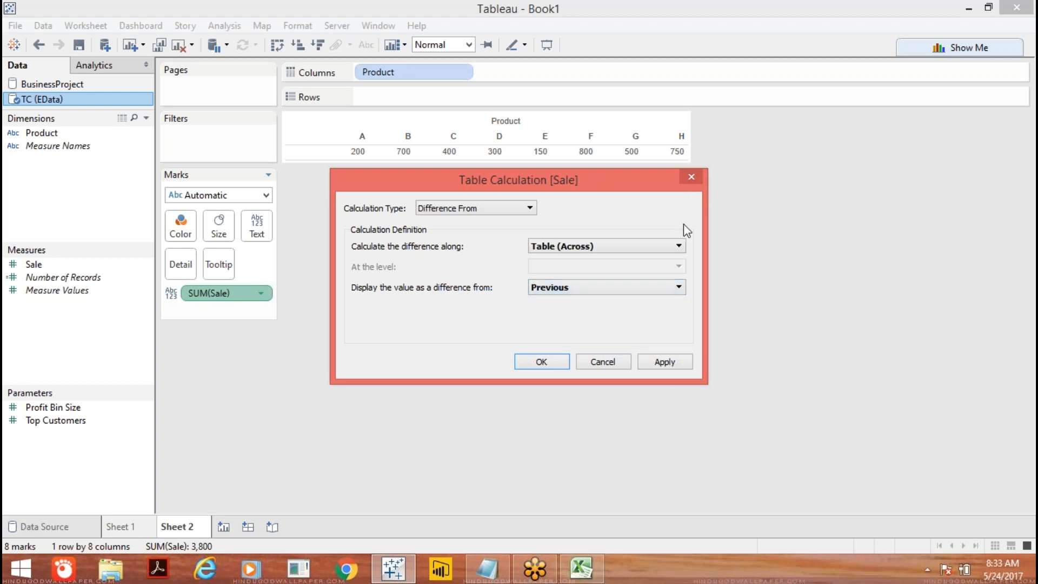
pyautogui.click(693, 177)
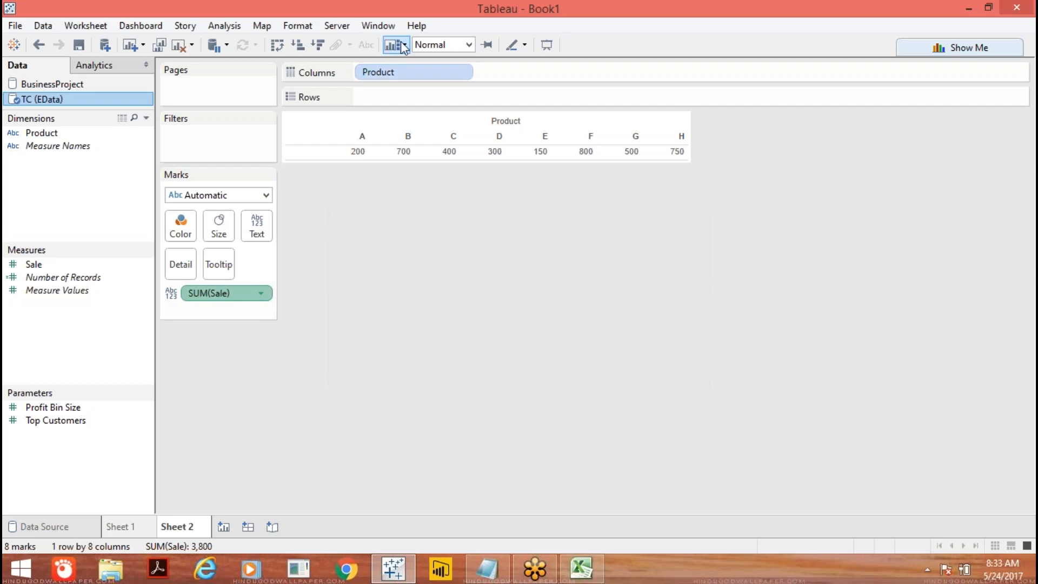
pyautogui.moveTo(413, 72); pyautogui.dragTo(414, 100)
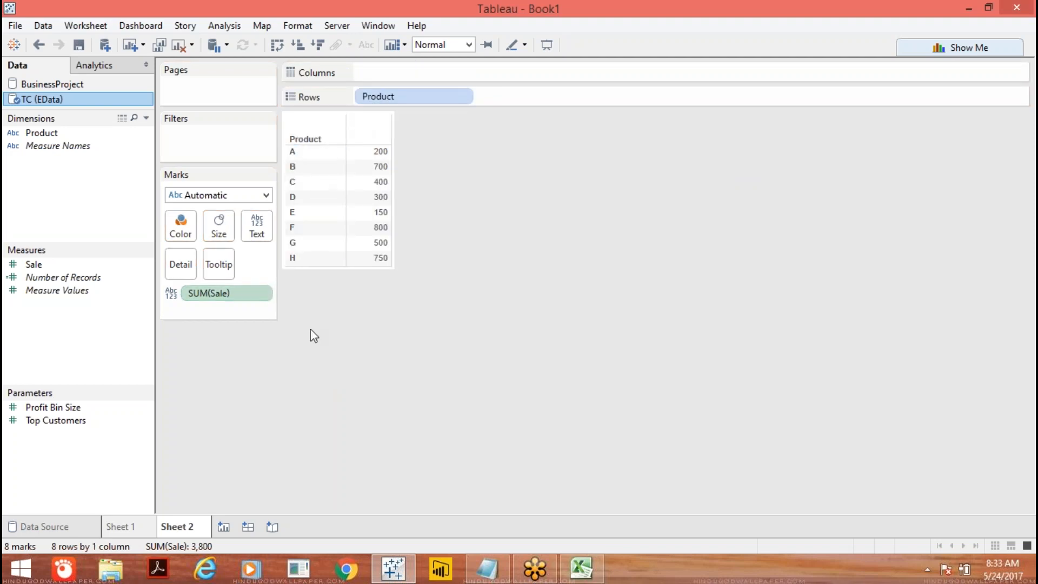
# Switch to the EData workbook in Excel, widen column C on the TC sheet and enter the heading DF_F in C1.
pyautogui.click(579, 567)
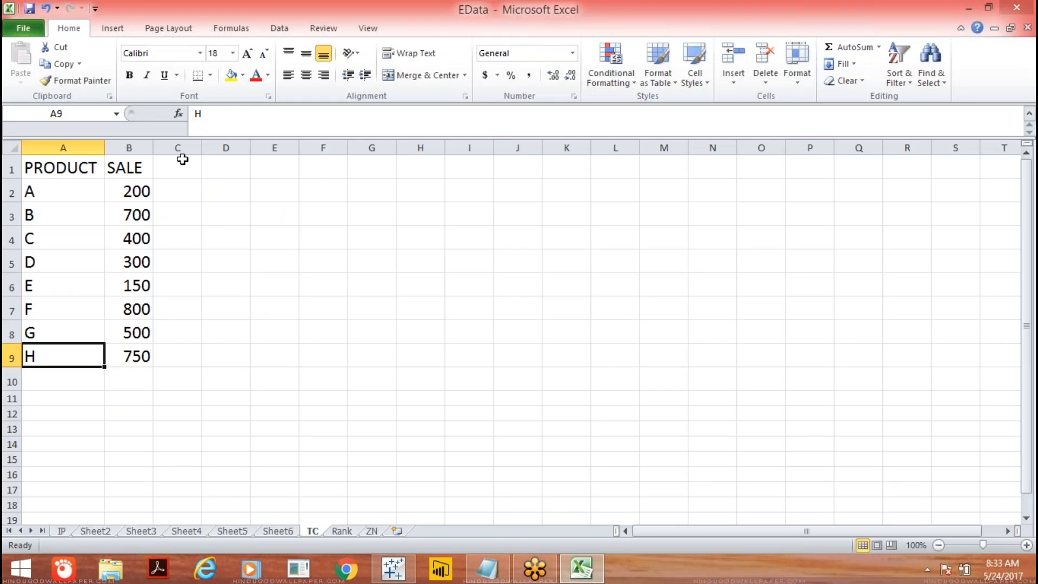
pyautogui.moveTo(199, 149); pyautogui.dragTo(241, 150)
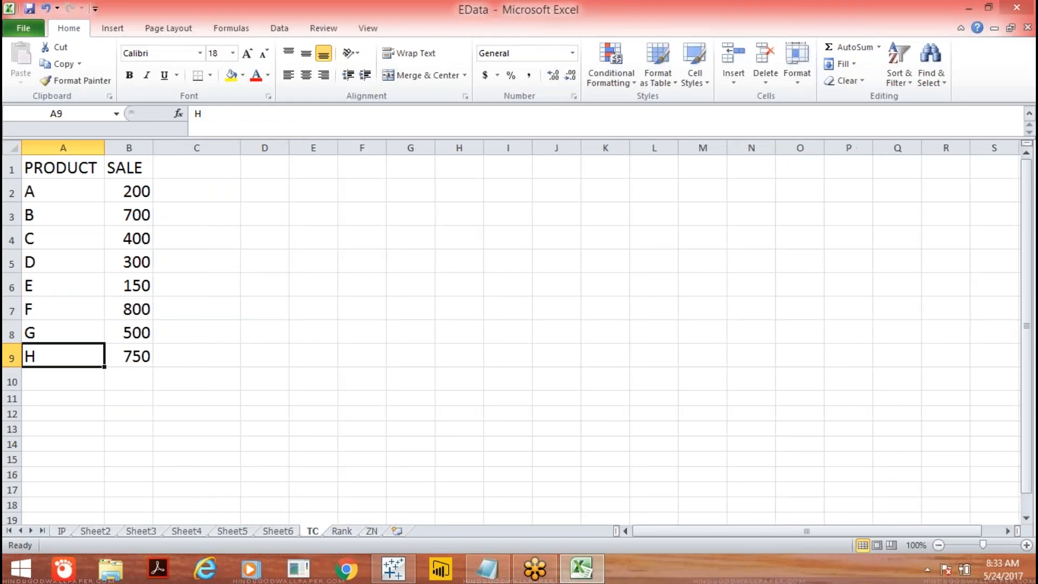
pyautogui.click(183, 169)
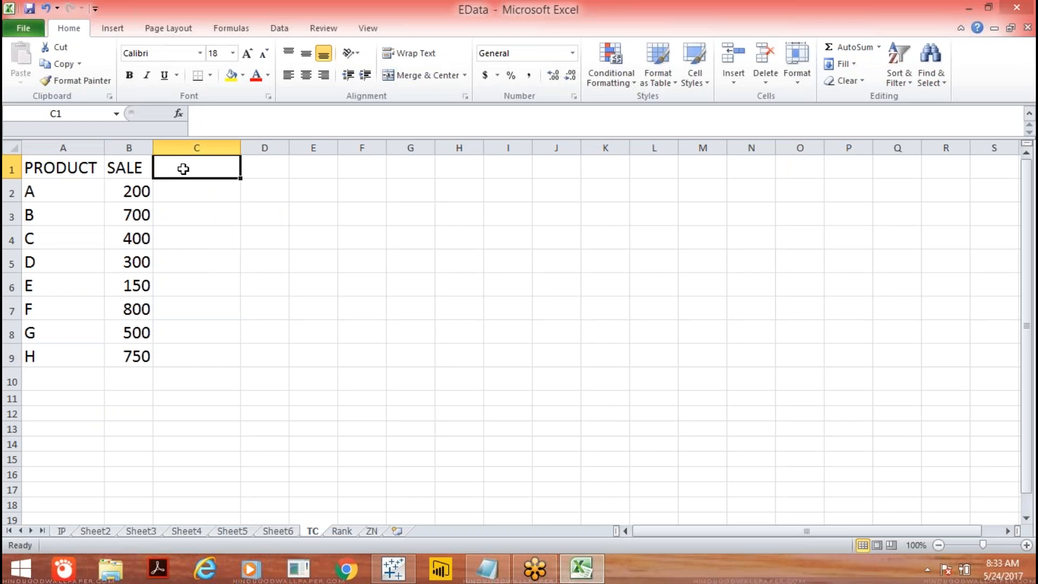
pyautogui.write('DF')
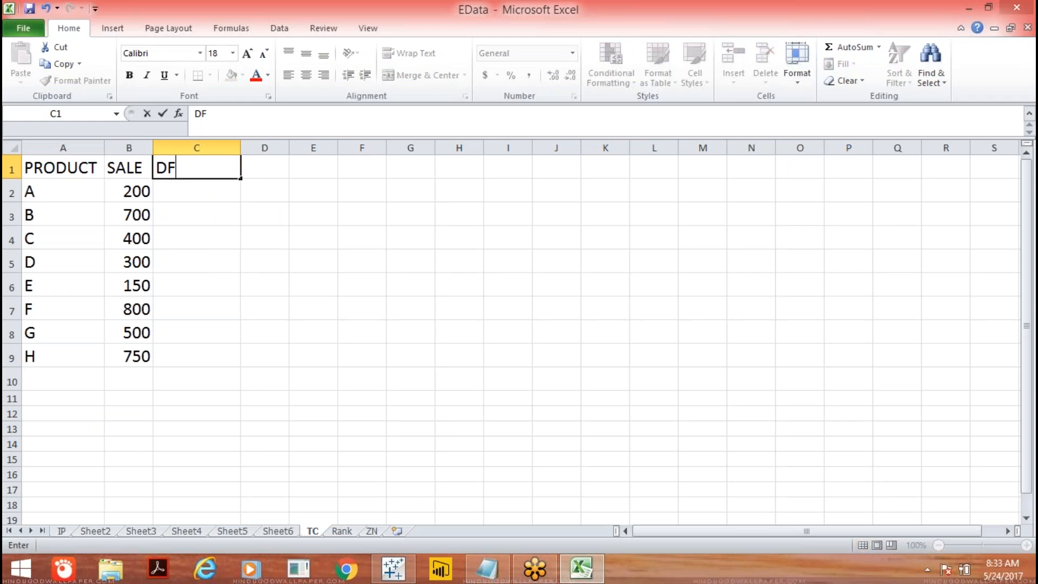
pyautogui.write('_F')
# Fill the DF_F column for products A to D with 0, 500, 200 and 100 in cells C2 to C5.
pyautogui.click(201, 199)
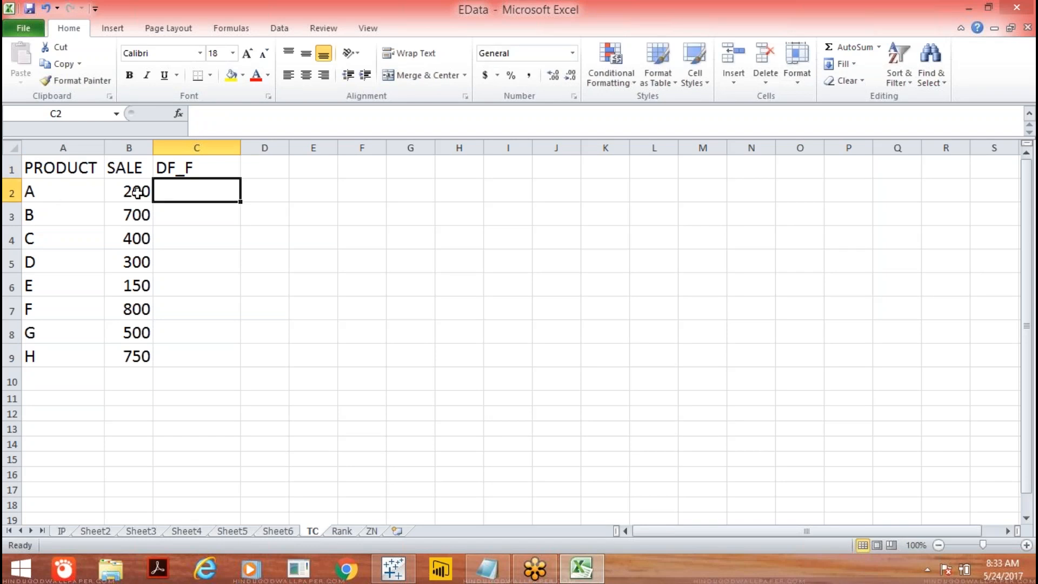
pyautogui.write('0')
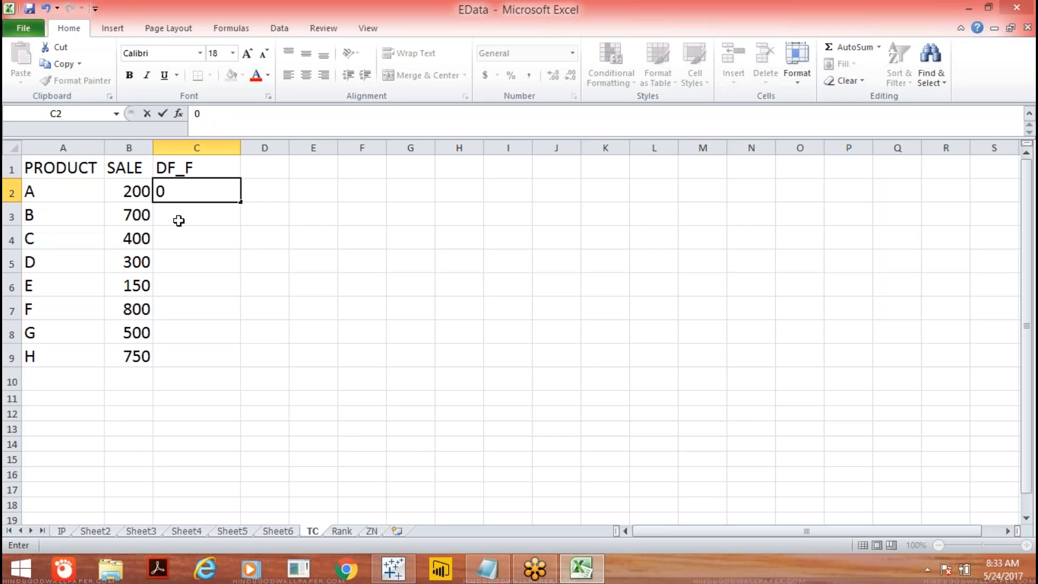
pyautogui.press('Return')
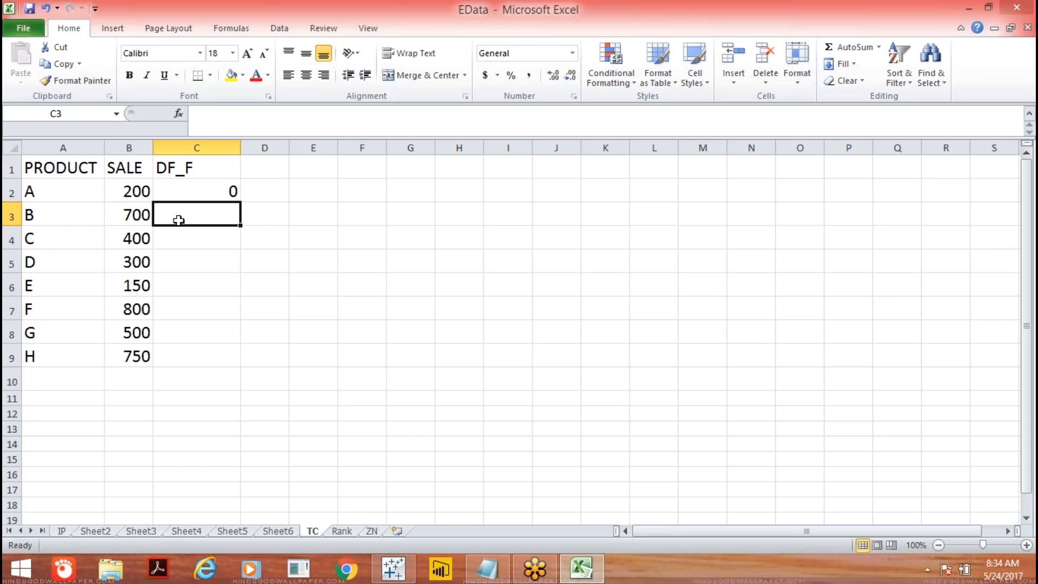
pyautogui.write('500')
pyautogui.click(194, 239)
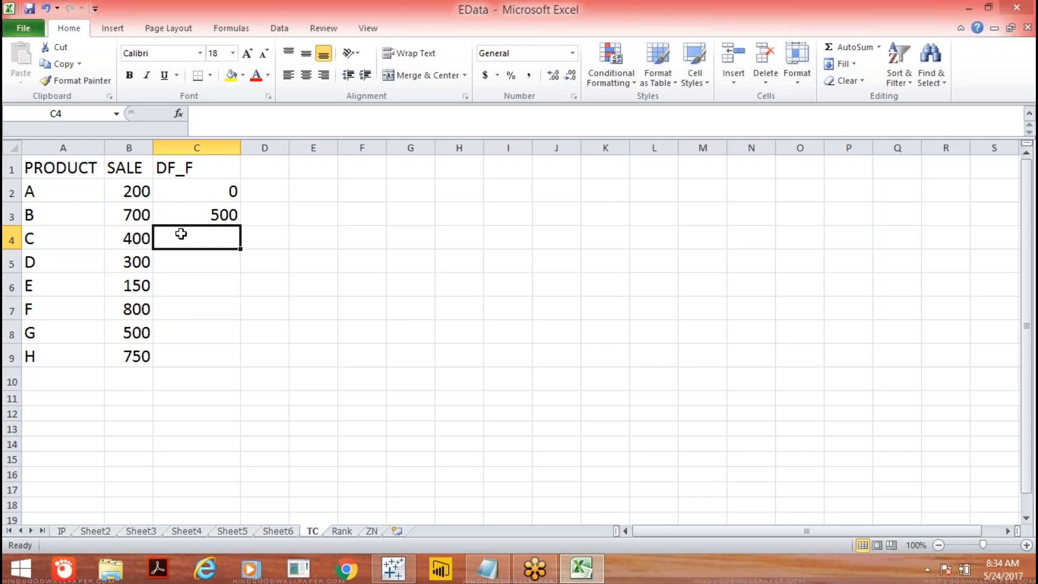
pyautogui.write('200')
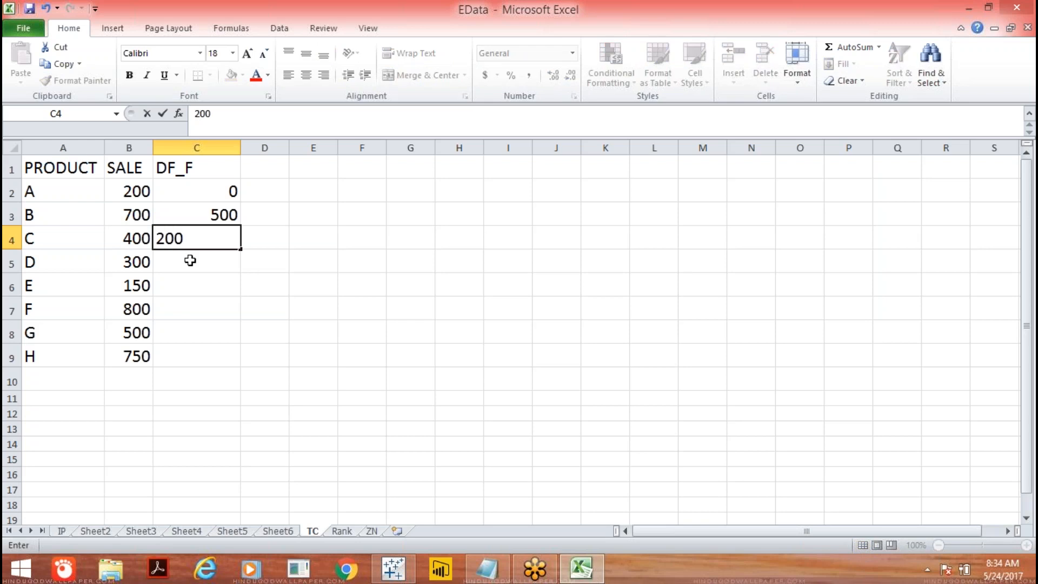
pyautogui.click(190, 260)
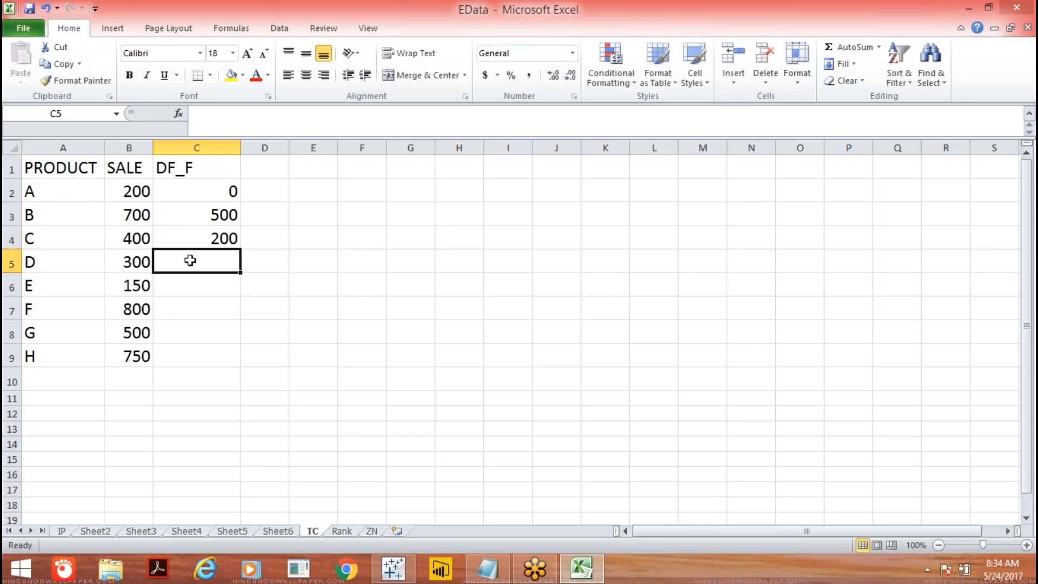
pyautogui.write('100')
# Fill the DF_F column for products E to H with -50, 600, 300 and 550 in cells C6 to C9.
pyautogui.click(202, 287)
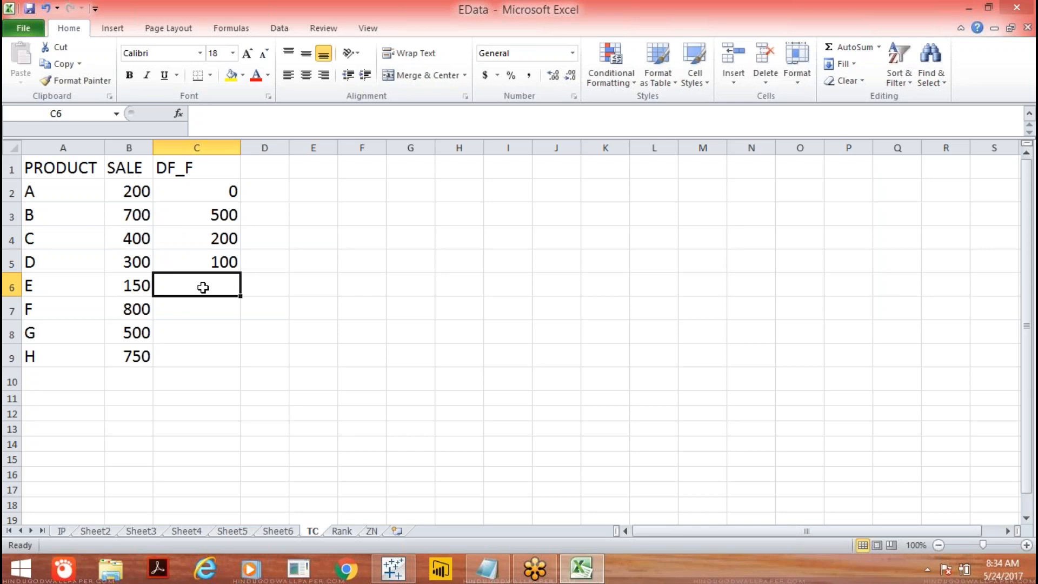
pyautogui.write('-50')
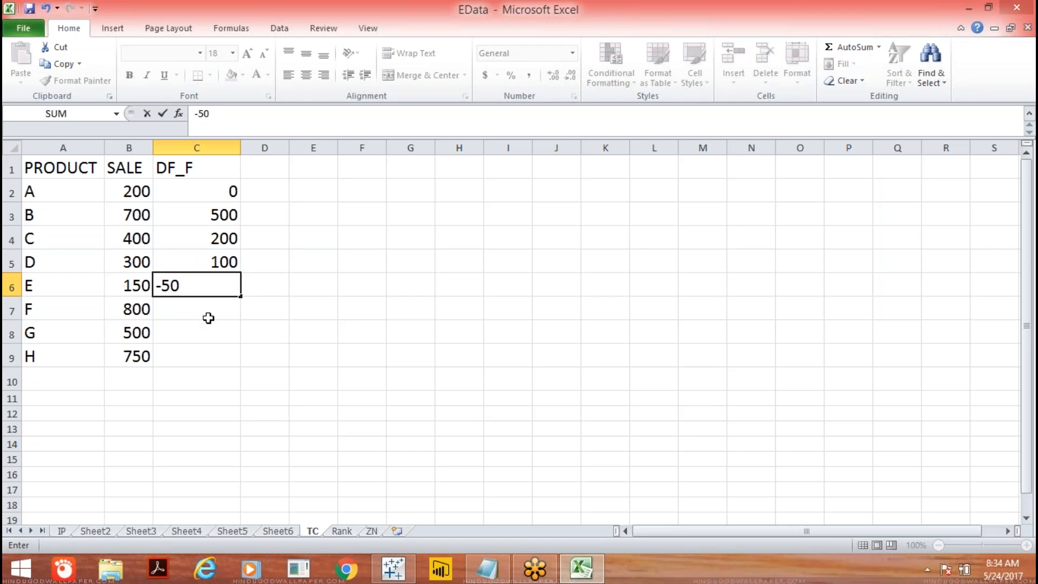
pyautogui.click(204, 307)
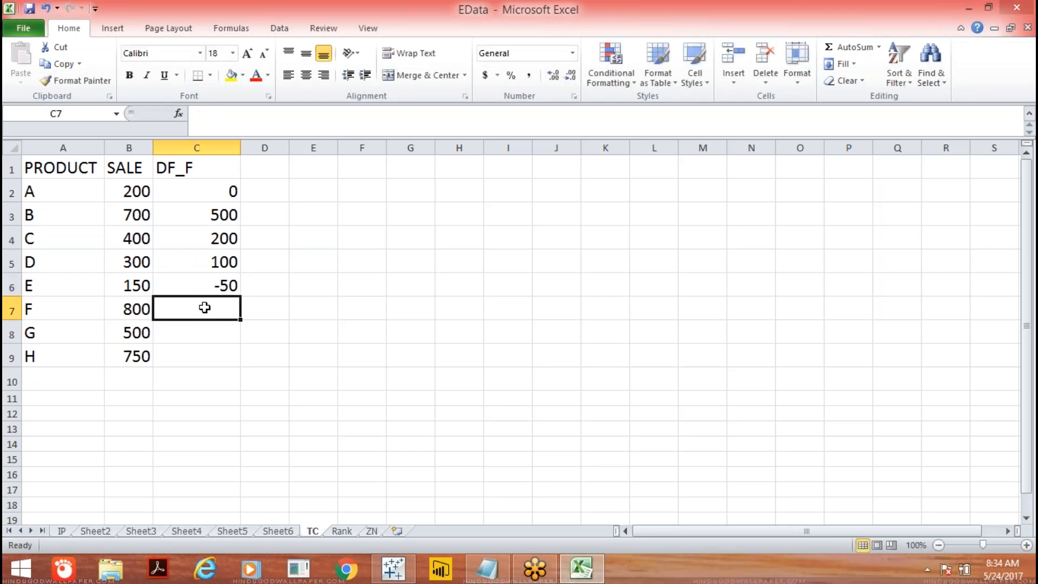
pyautogui.write('600')
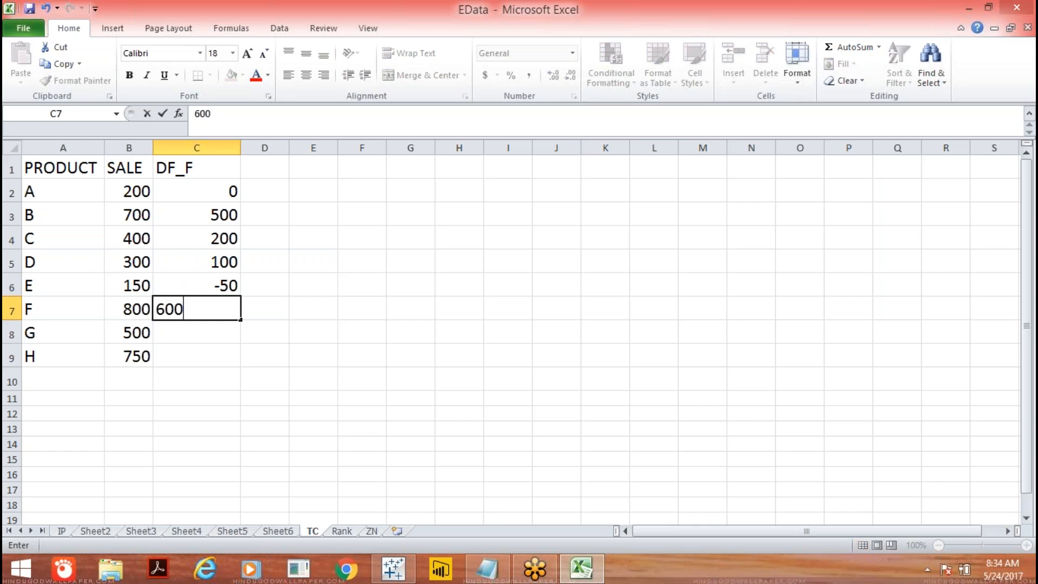
pyautogui.click(202, 335)
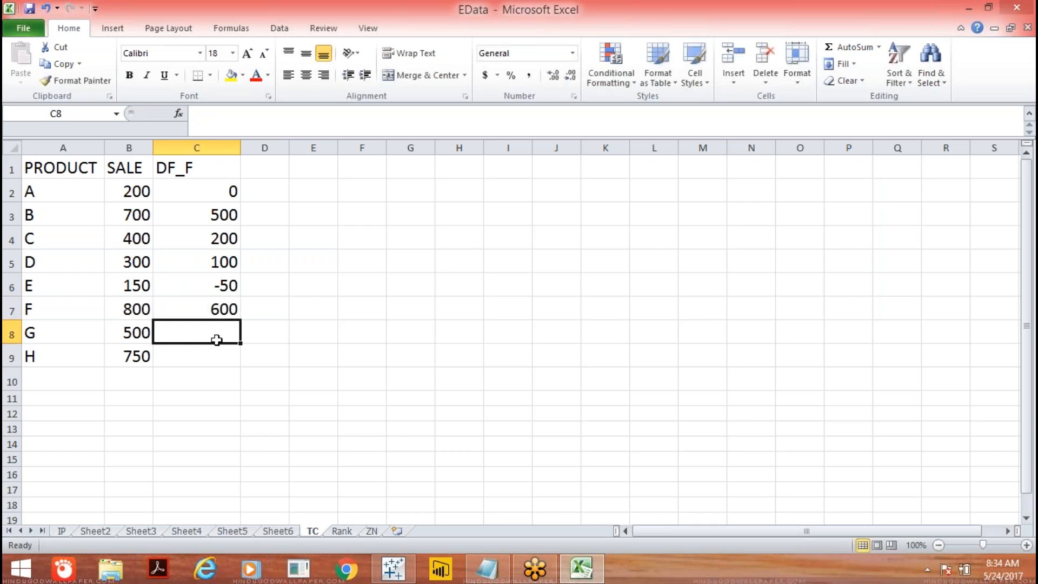
pyautogui.write('300')
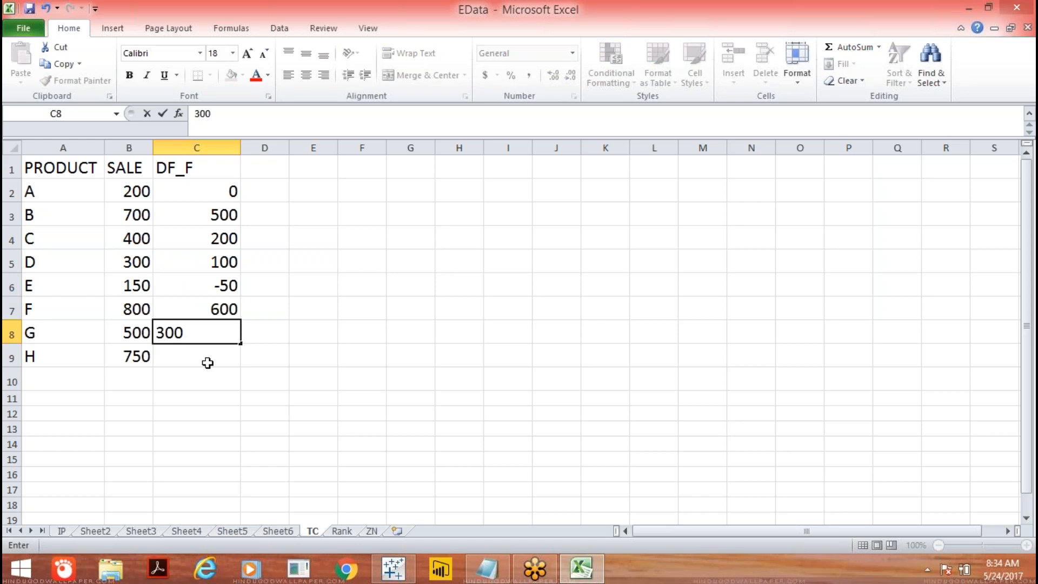
pyautogui.click(201, 360)
pyautogui.write('550')
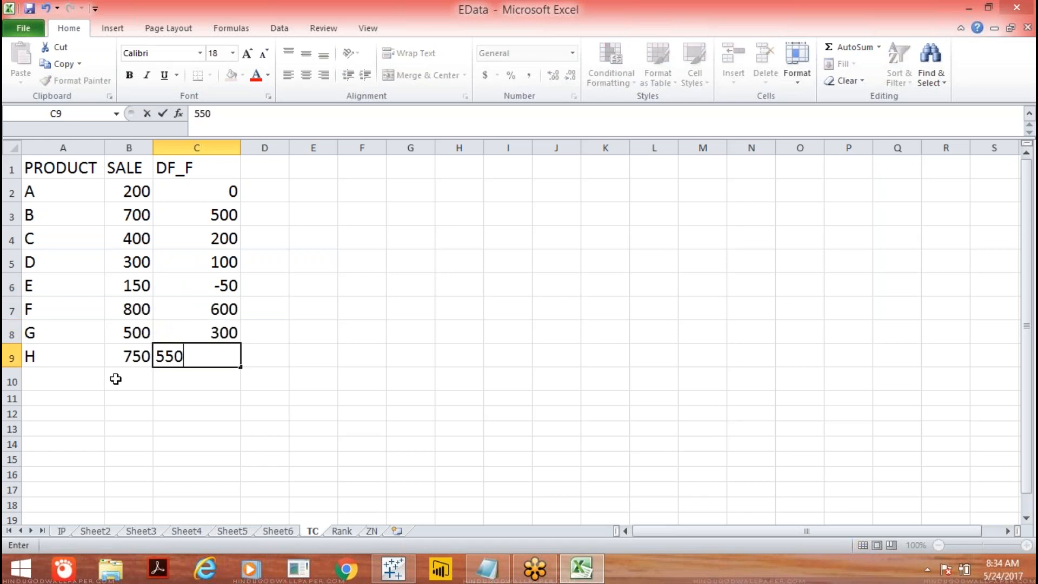
pyautogui.click(115, 379)
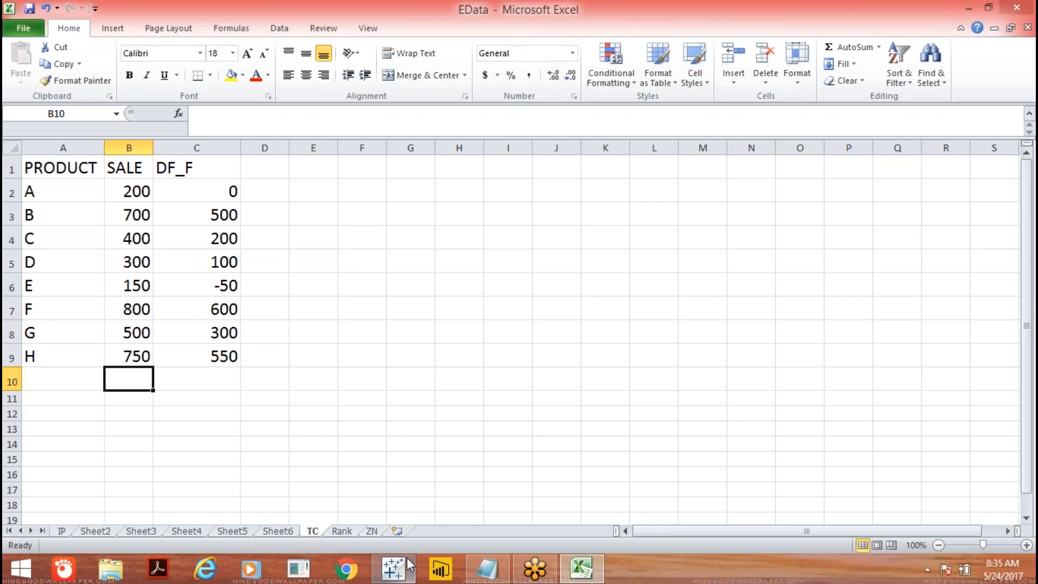
# Switch to Tableau, apply a Difference From table calculation to SUM(Sale) along Table (Down) relative to First, and uncover the results.
pyautogui.click(394, 570)
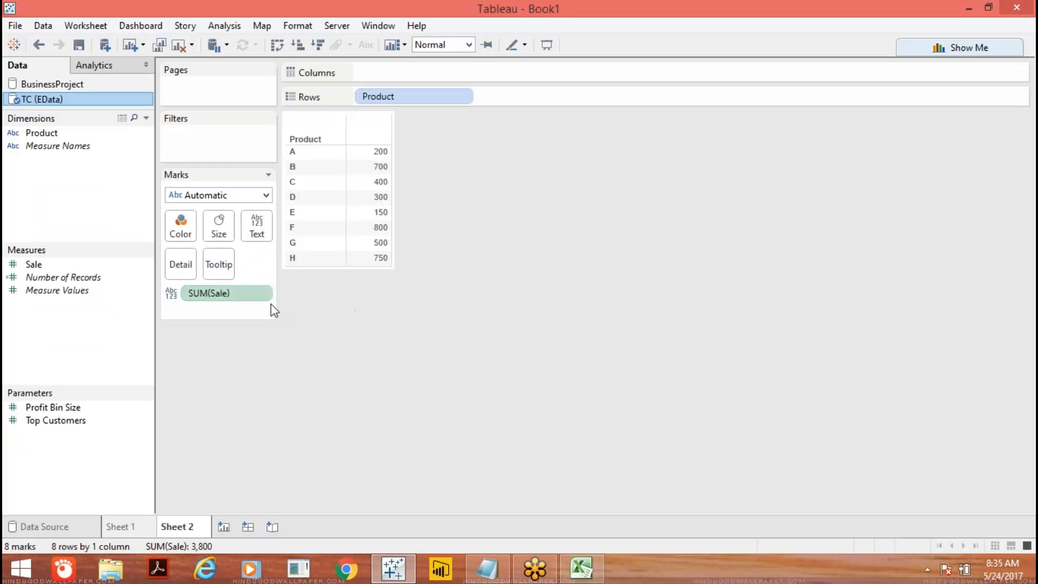
pyautogui.click(262, 292)
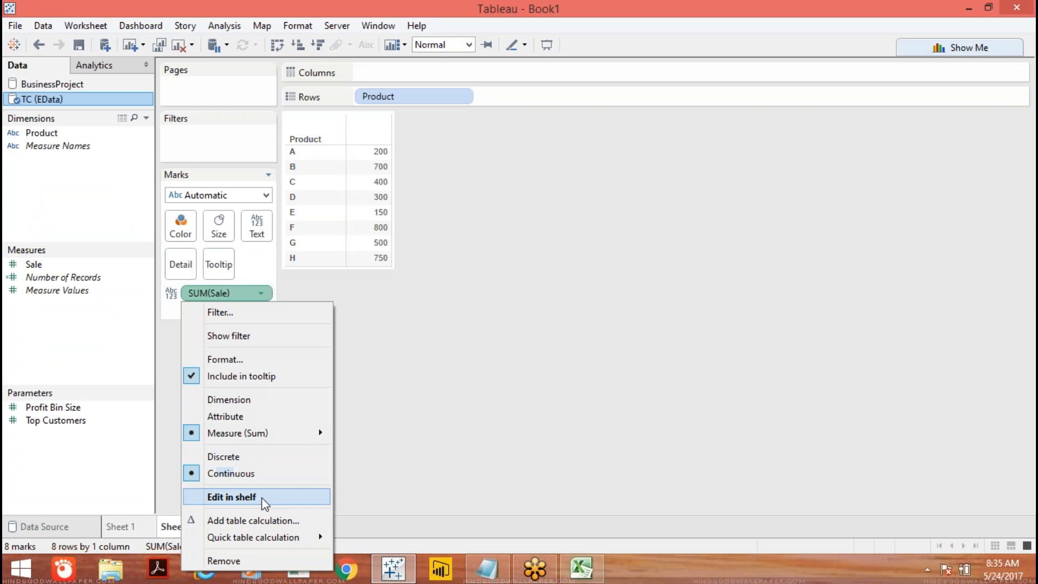
pyautogui.click(258, 520)
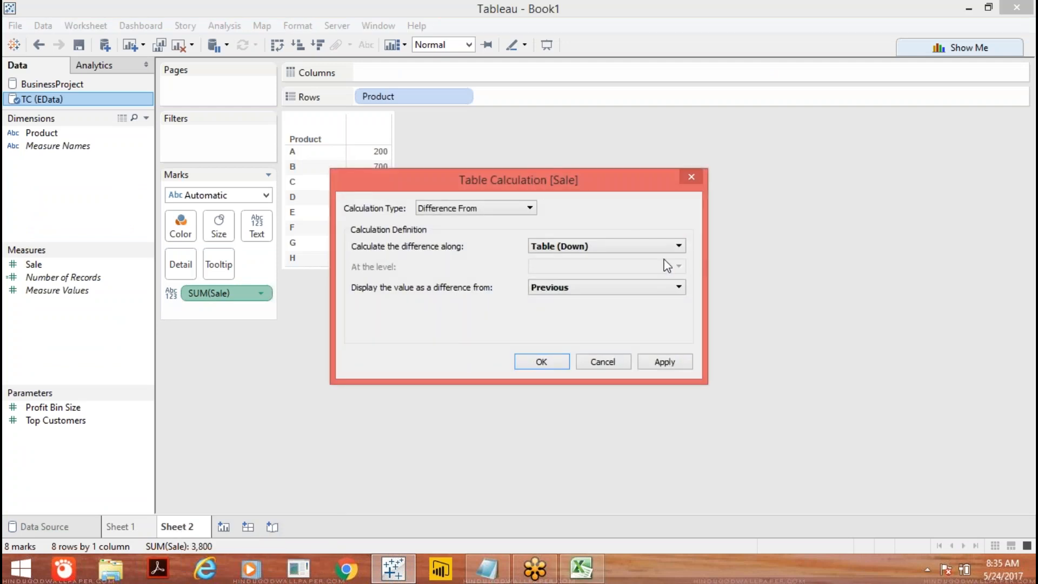
pyautogui.click(678, 287)
pyautogui.click(628, 328)
pyautogui.click(661, 362)
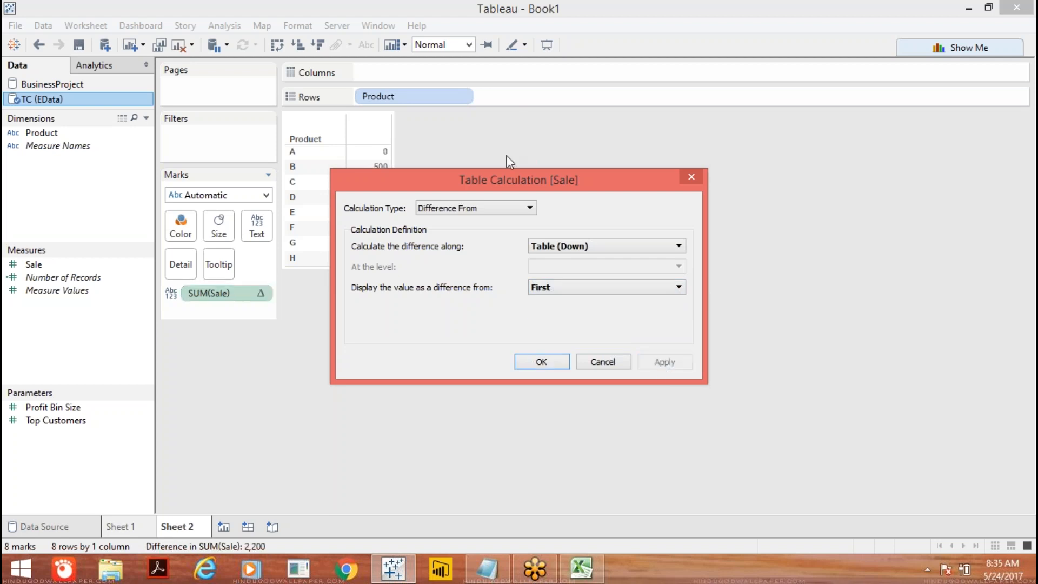
pyautogui.moveTo(498, 181); pyautogui.dragTo(673, 148)
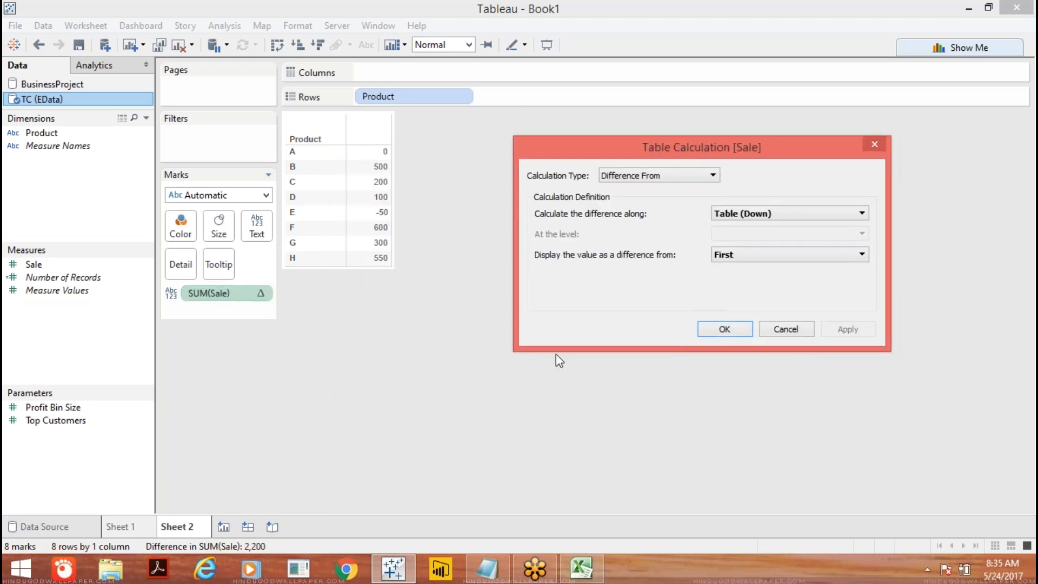
# Switch to the EData workbook in Excel, shrink its window and place it beside Tableau's product table for comparison.
pyautogui.click(581, 568)
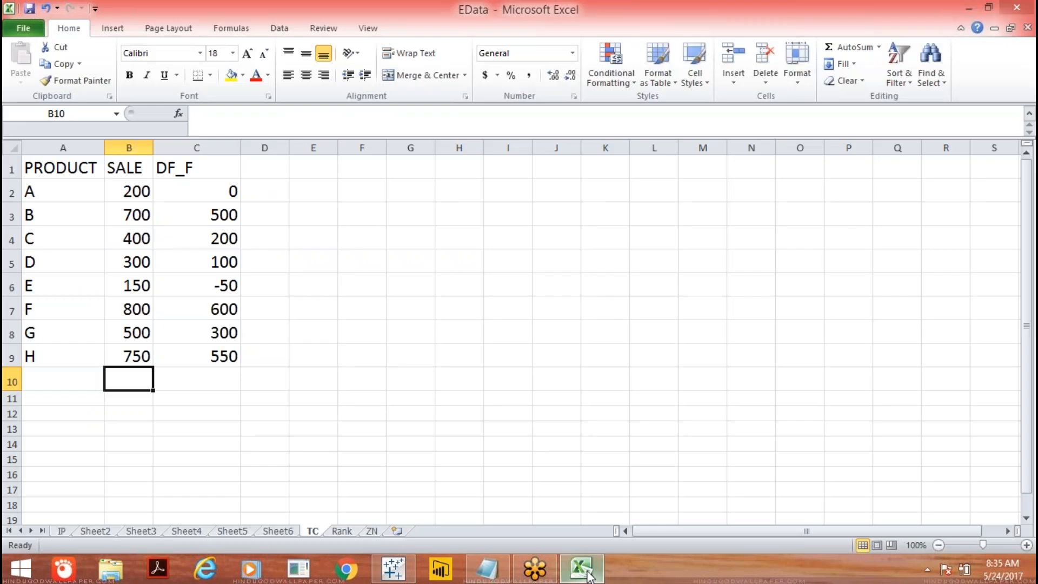
pyautogui.click(988, 8)
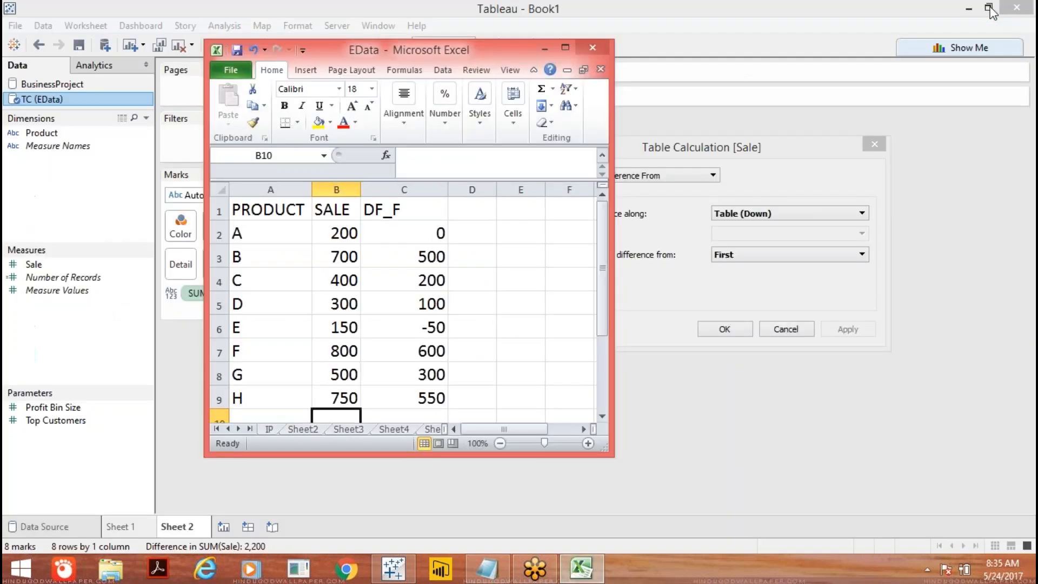
pyautogui.moveTo(337, 48); pyautogui.dragTo(548, 2)
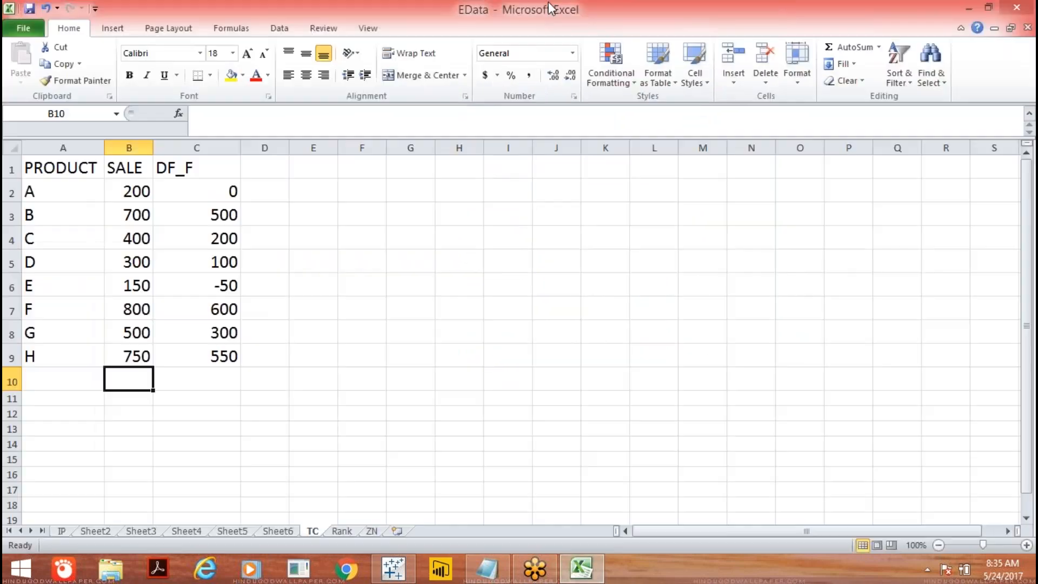
pyautogui.click(988, 8)
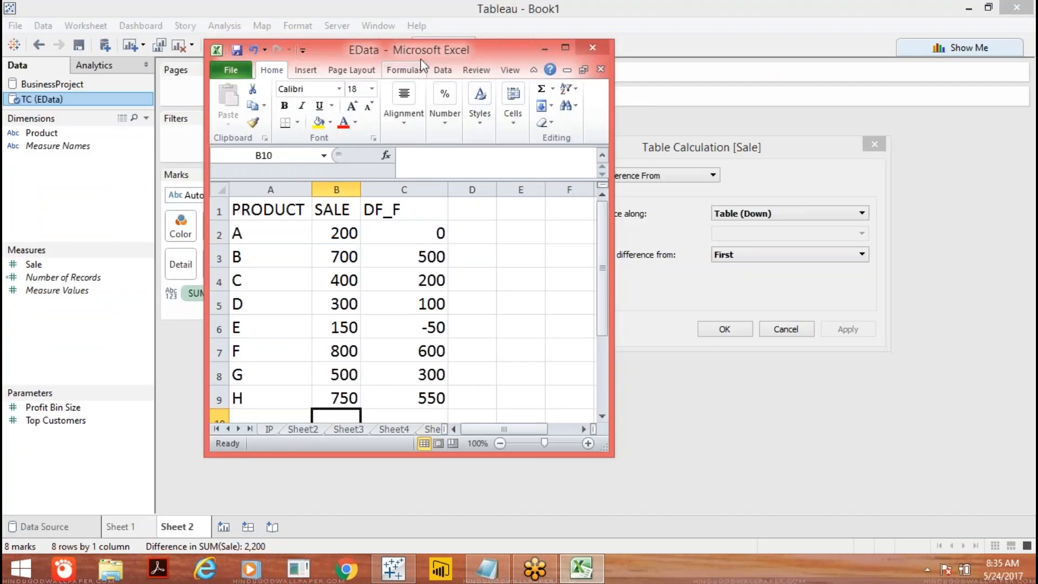
pyautogui.moveTo(423, 56); pyautogui.dragTo(647, 80)
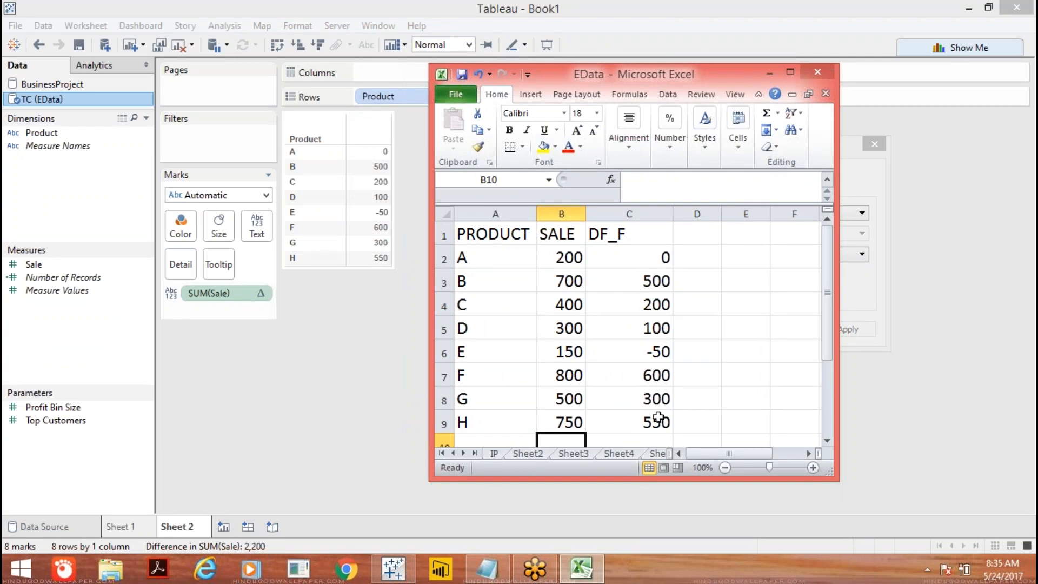
# Enter the heading DF_L in cell D1 and narrow column C.
pyautogui.click(694, 226)
pyautogui.write('D')
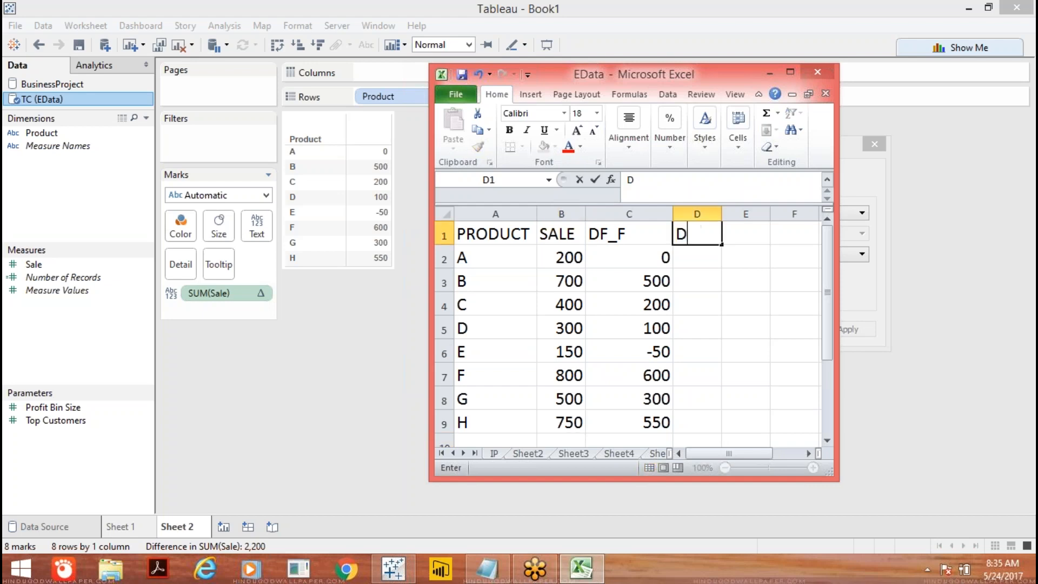
pyautogui.write('F_L')
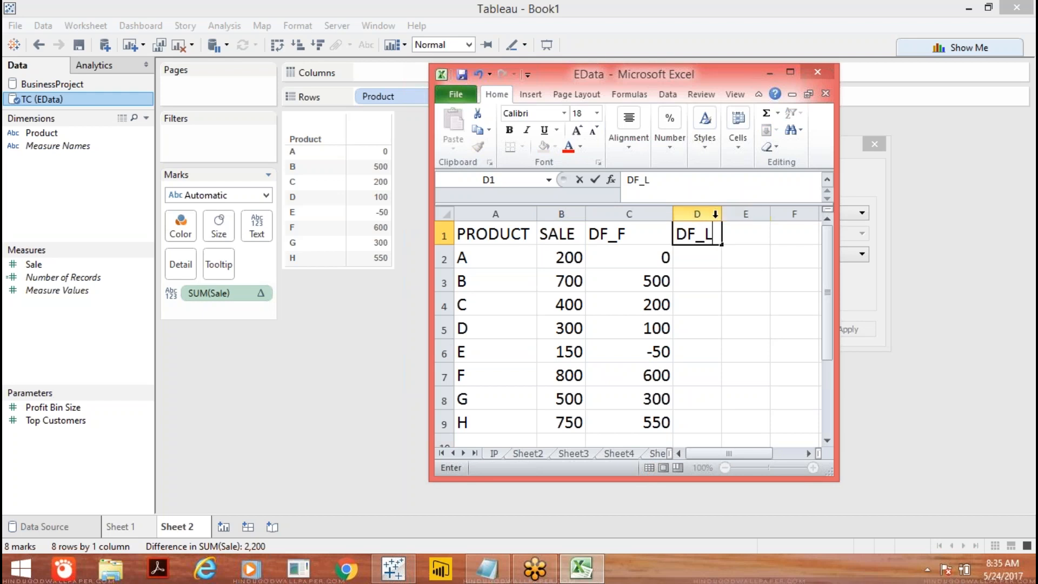
pyautogui.click(652, 214)
pyautogui.moveTo(673, 213); pyautogui.dragTo(643, 223)
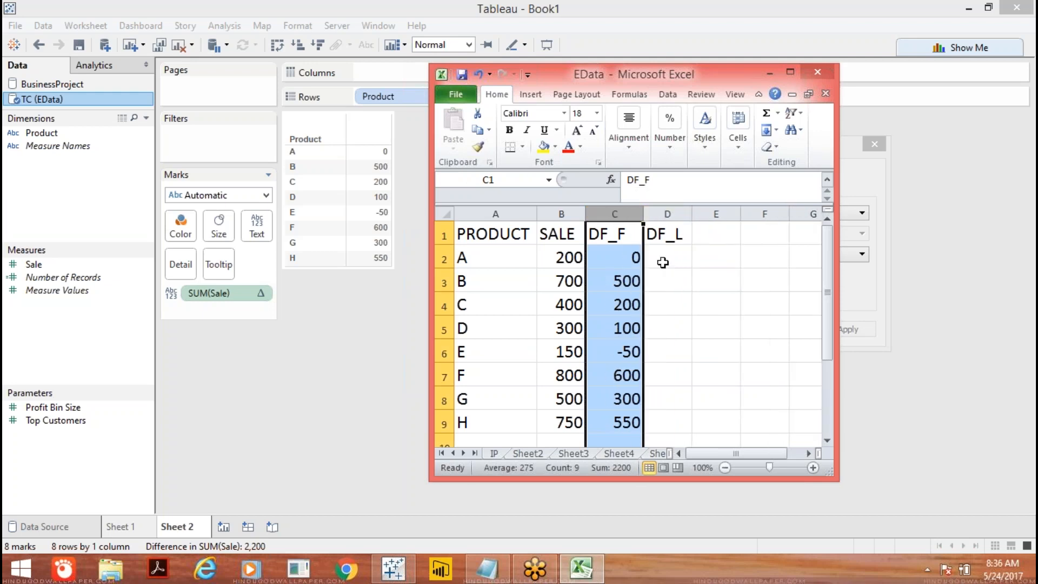
# Fill the DF_L column for products A to D with -550, -50, -350 and -450 in cells D2 to D5.
pyautogui.click(663, 261)
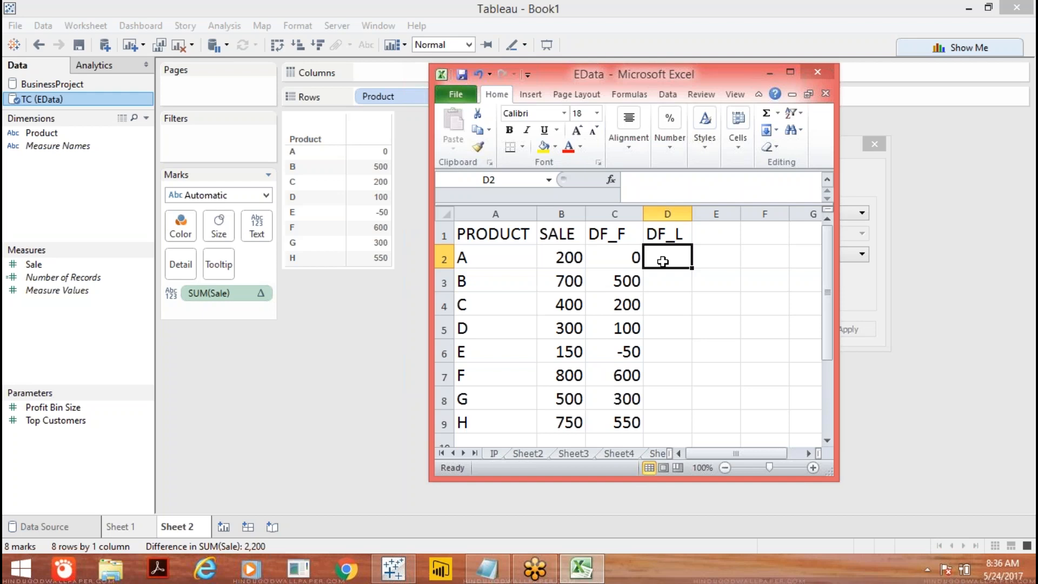
pyautogui.write('-550')
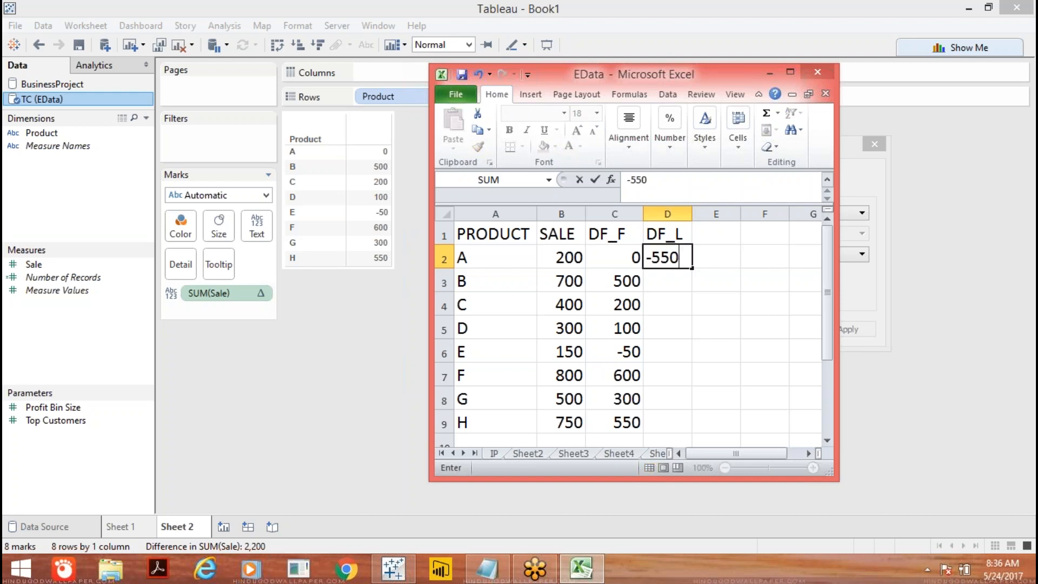
pyautogui.click(664, 286)
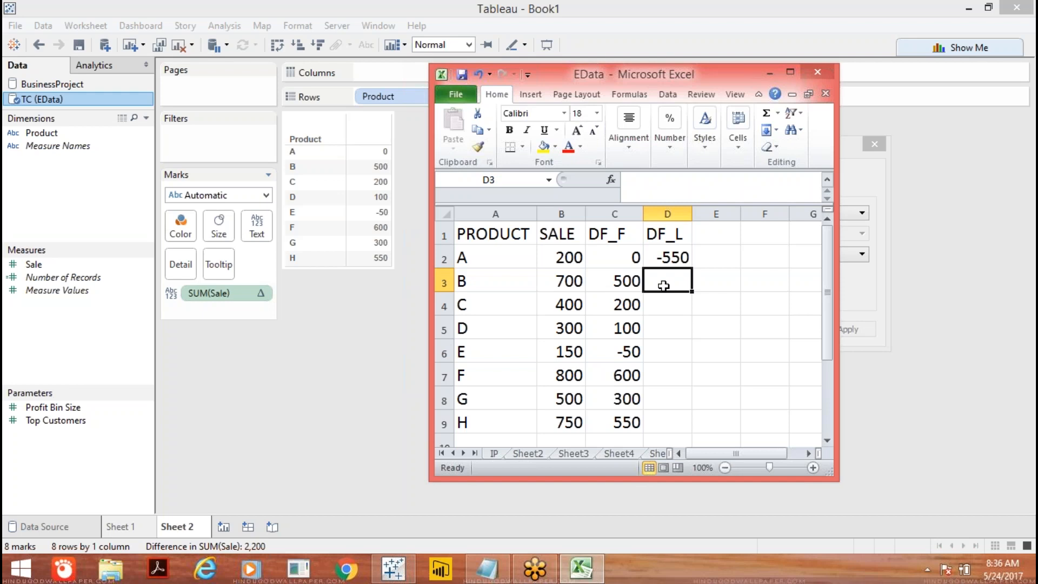
pyautogui.write('-50')
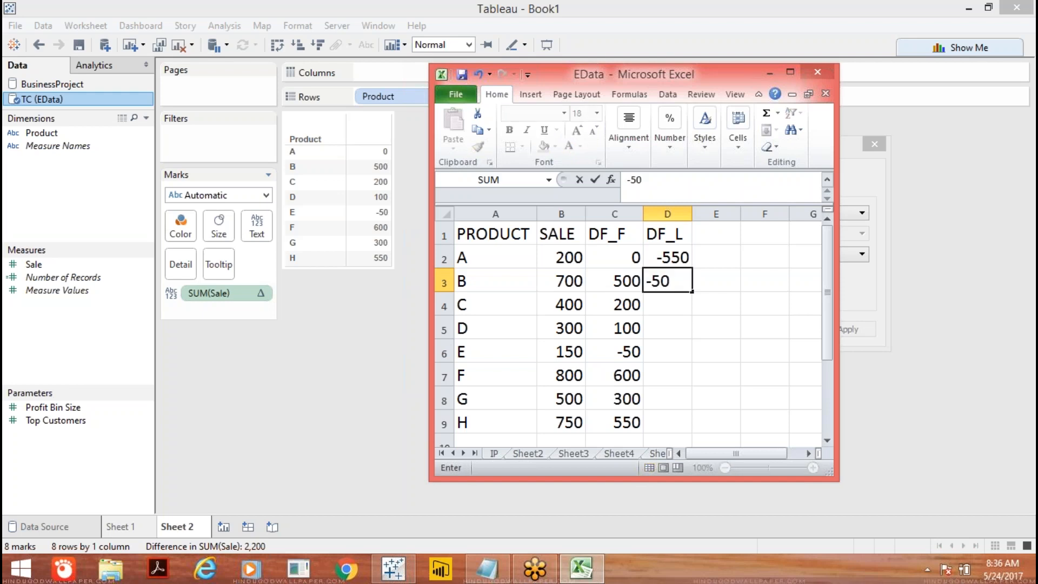
pyautogui.click(666, 297)
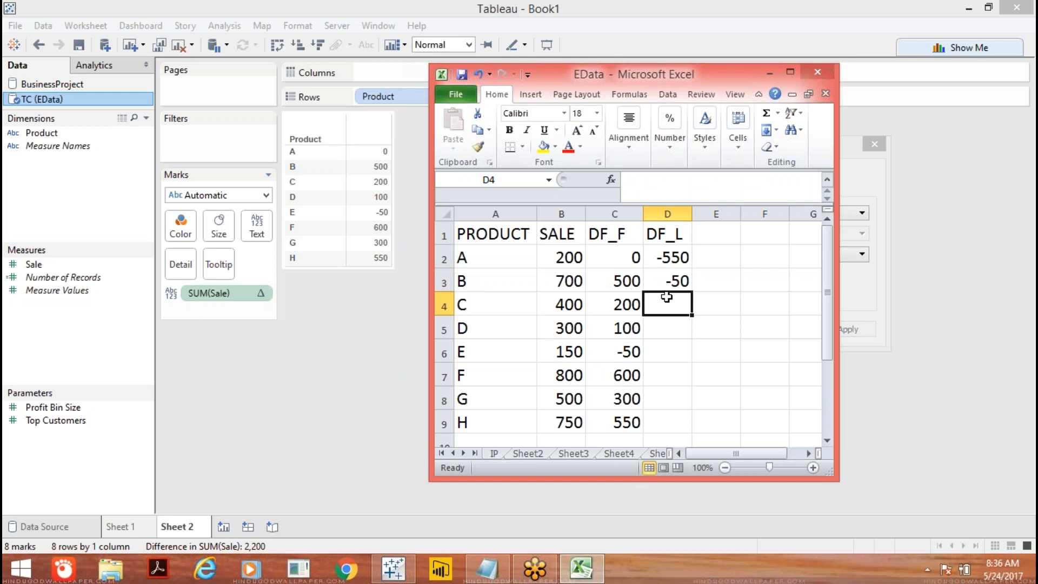
pyautogui.write('-350')
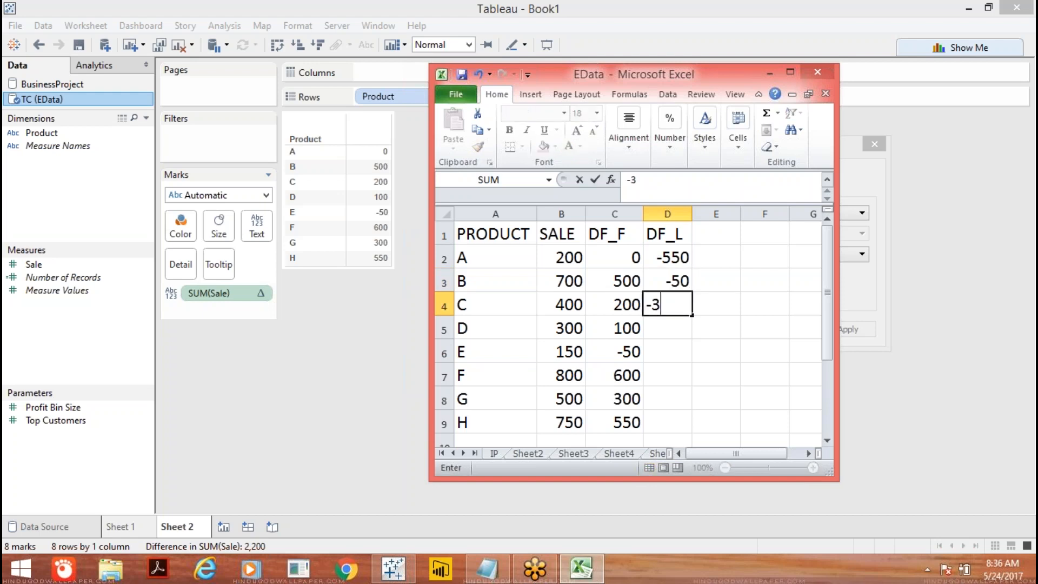
pyautogui.click(669, 329)
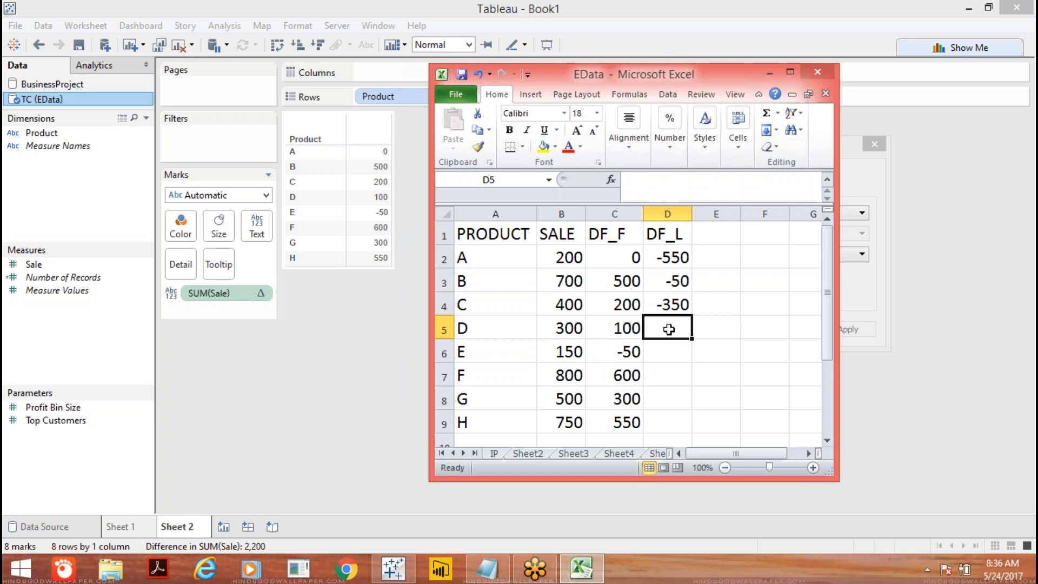
pyautogui.write('-450')
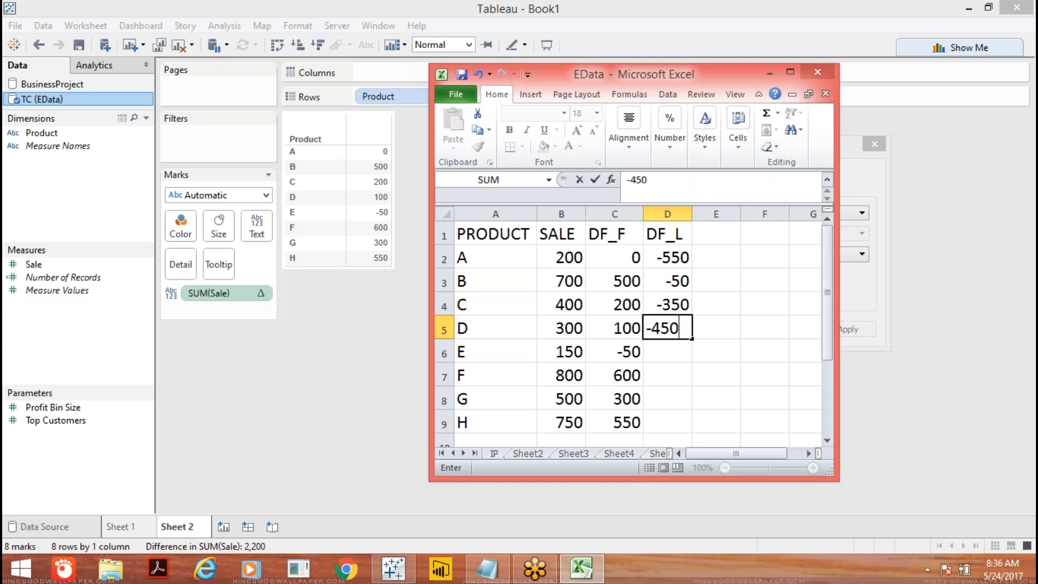
# Fill the DF_L column for products E to H with -600, 50, -250 and 0 in cells D6 to D9.
pyautogui.click(671, 355)
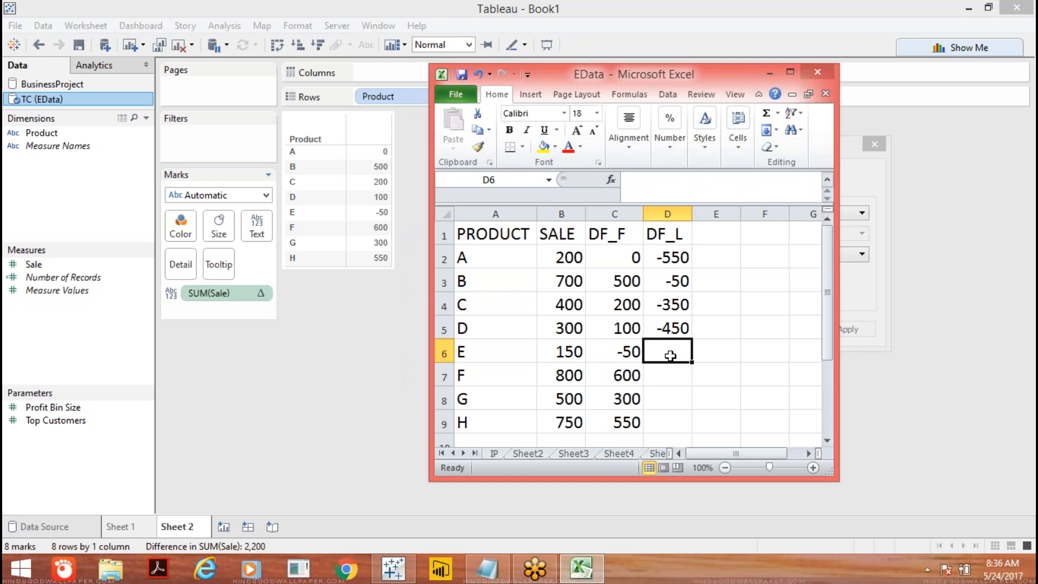
pyautogui.write('-600')
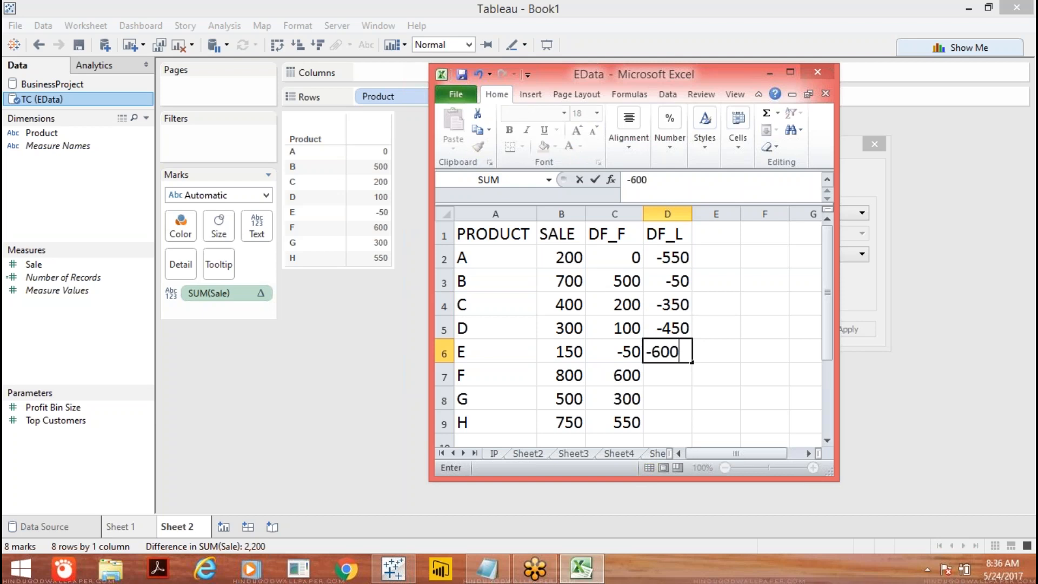
pyautogui.click(671, 376)
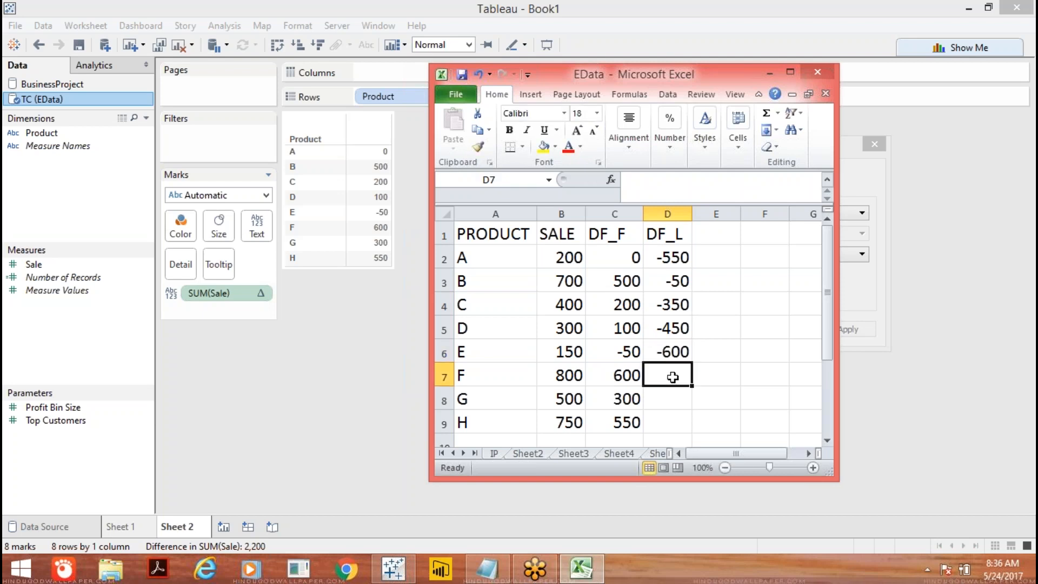
pyautogui.write('50')
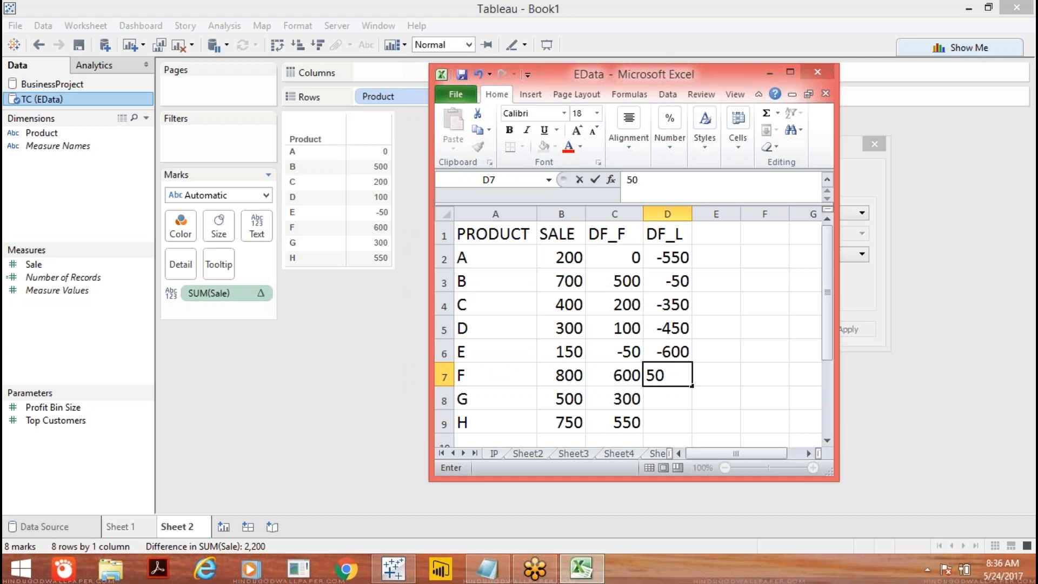
pyautogui.click(670, 399)
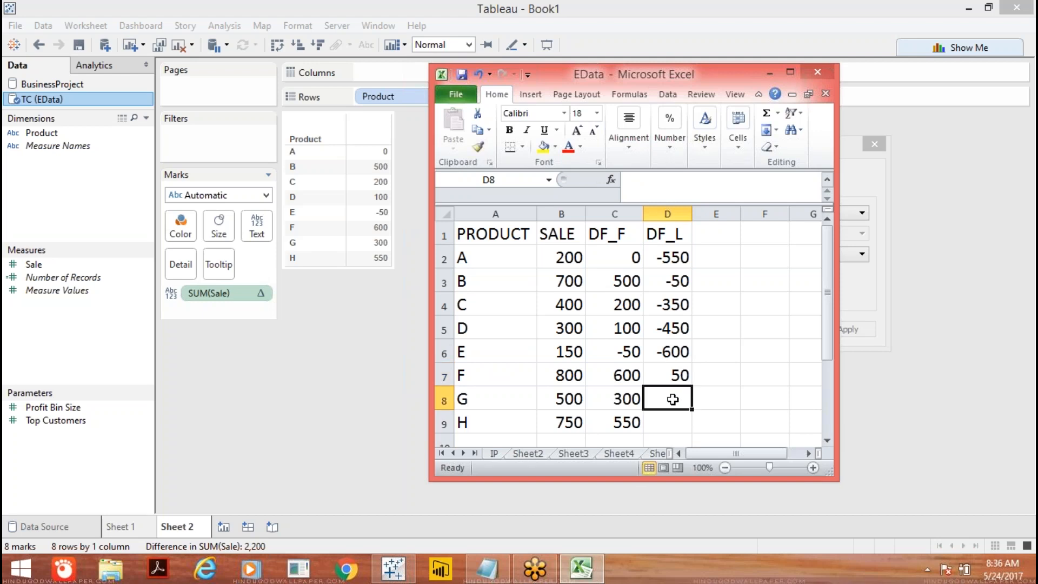
pyautogui.write('-2')
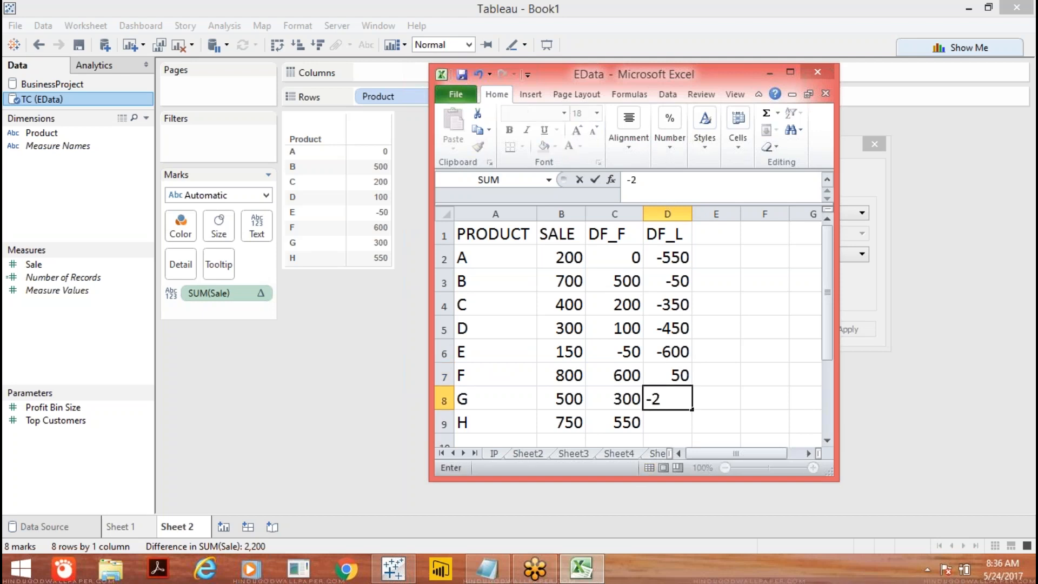
pyautogui.write('50')
pyautogui.click(676, 419)
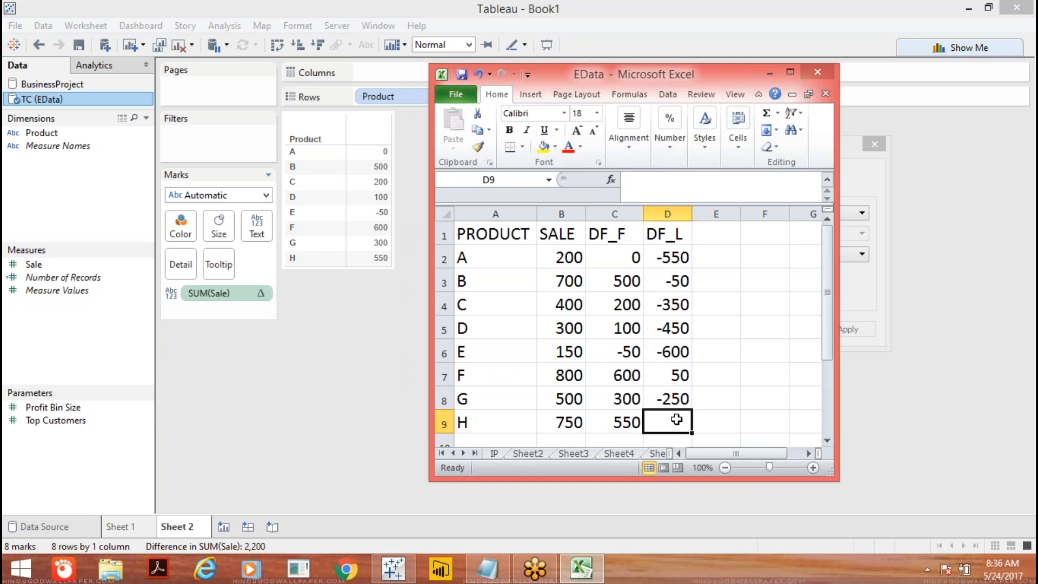
pyautogui.write('0')
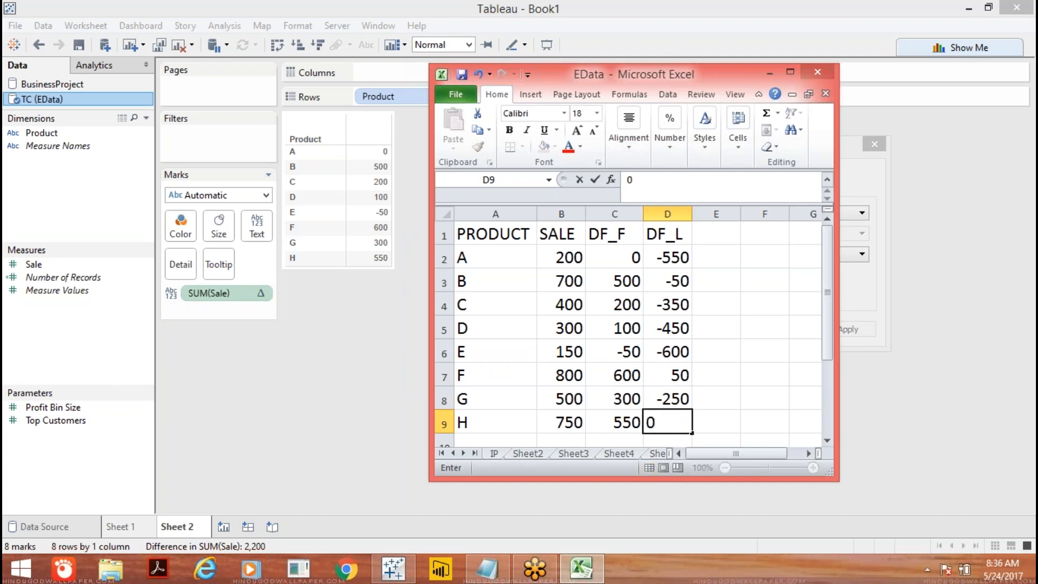
pyautogui.click(698, 237)
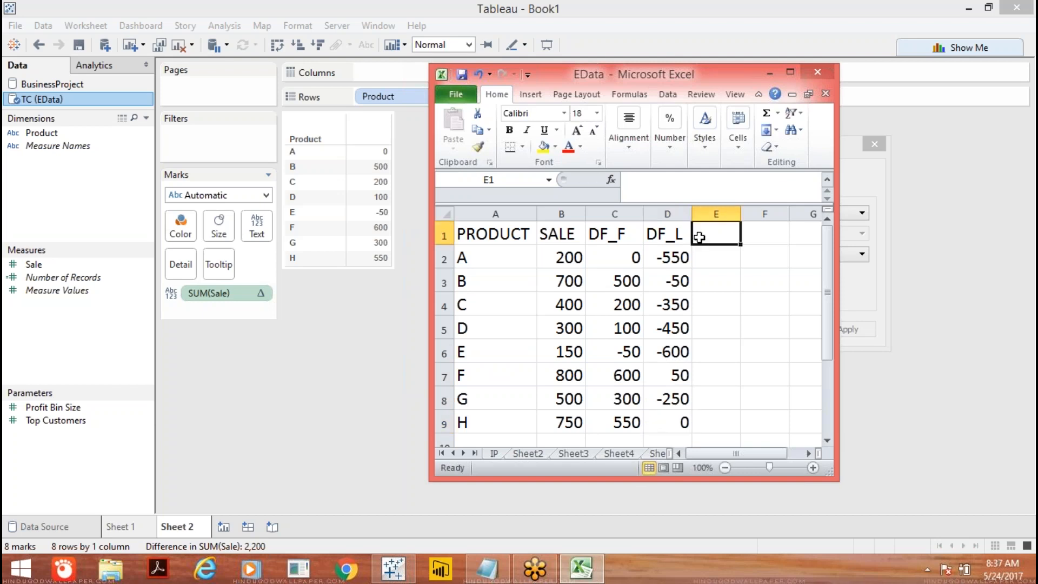
# Return to Tableau and apply Last as the reference for Sale's Difference From calculation.
pyautogui.click(954, 163)
pyautogui.click(865, 256)
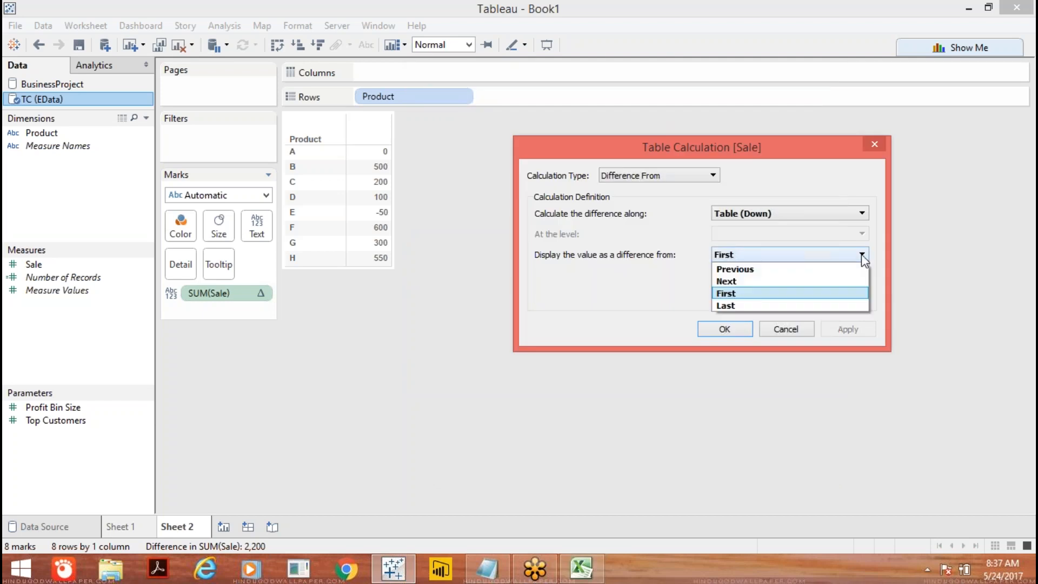
pyautogui.click(782, 305)
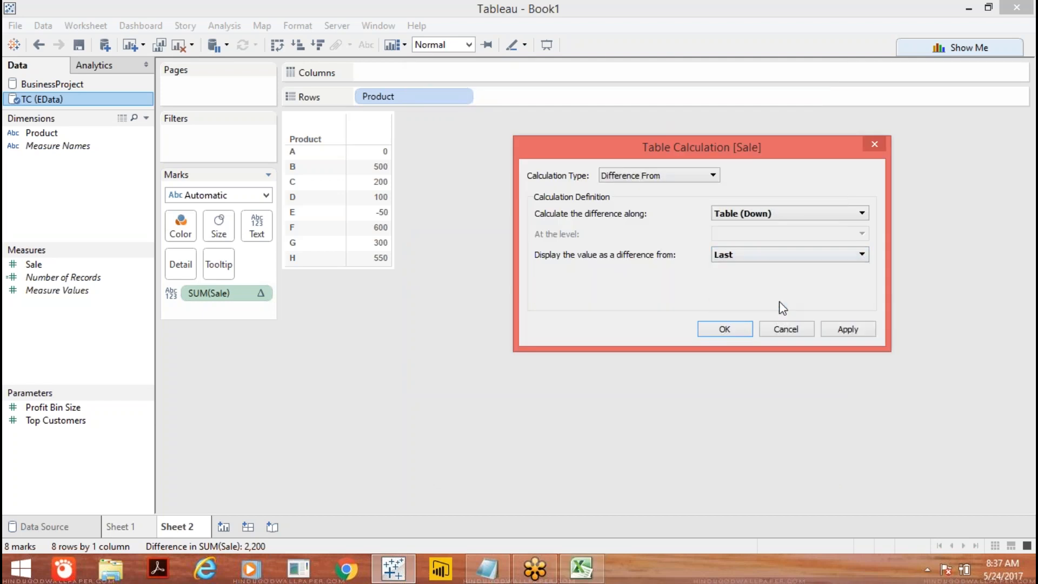
pyautogui.click(849, 329)
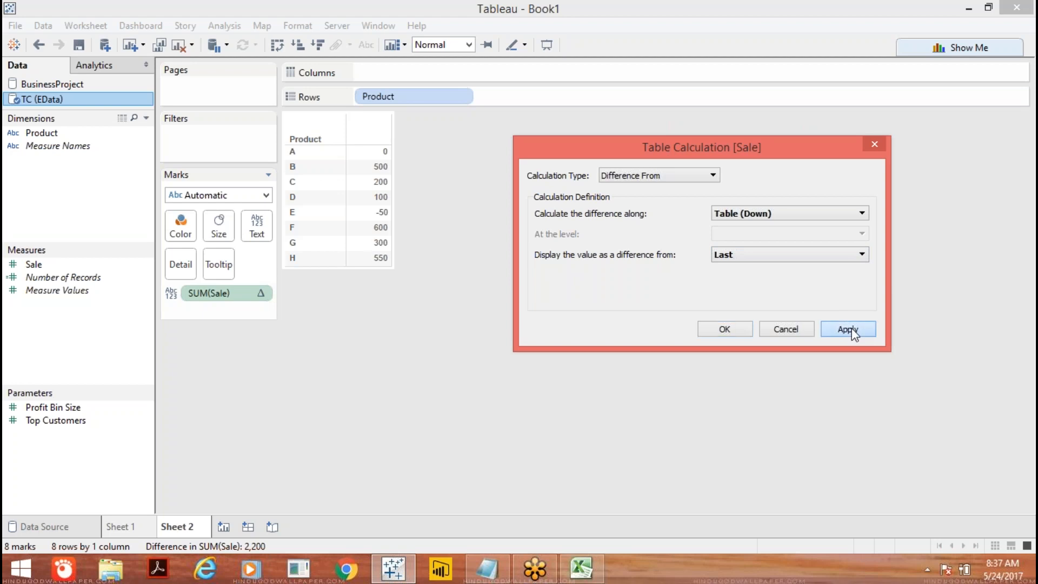
# Switch to the EData workbook in Excel and enter the heading DF_P in cell E1.
pyautogui.click(590, 575)
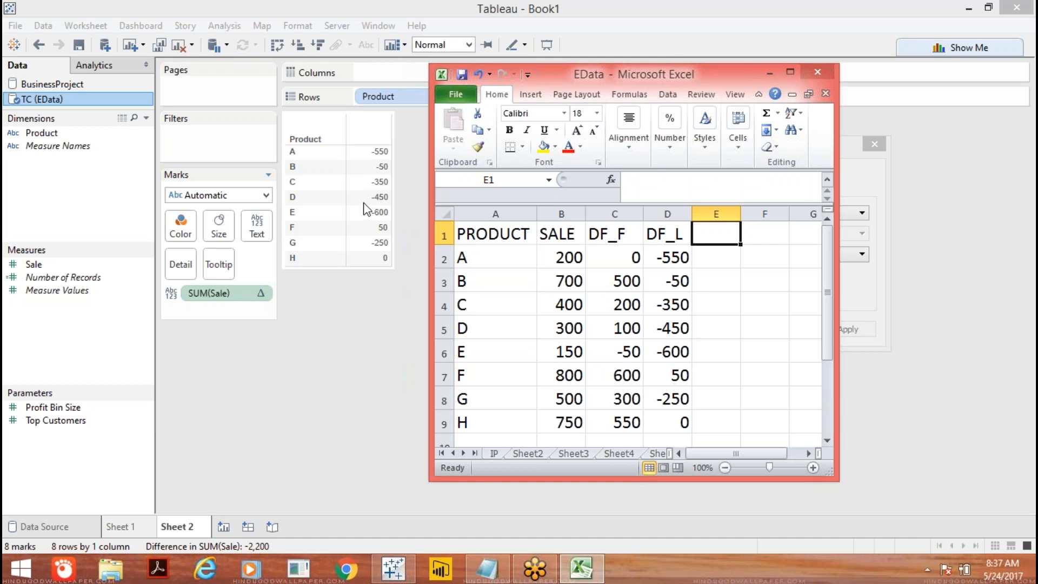
pyautogui.write('DF_')
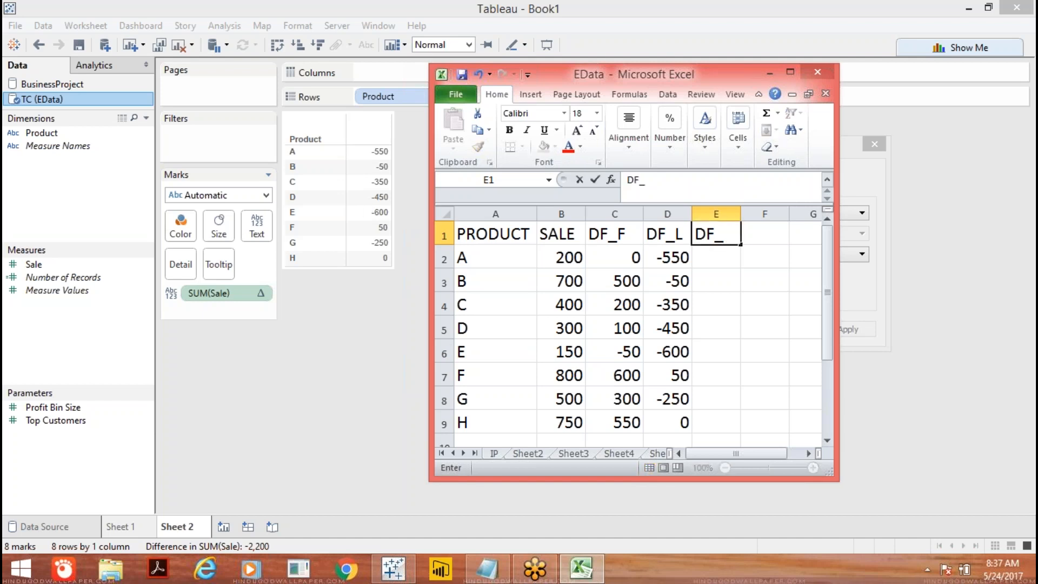
pyautogui.write('P')
pyautogui.click(706, 254)
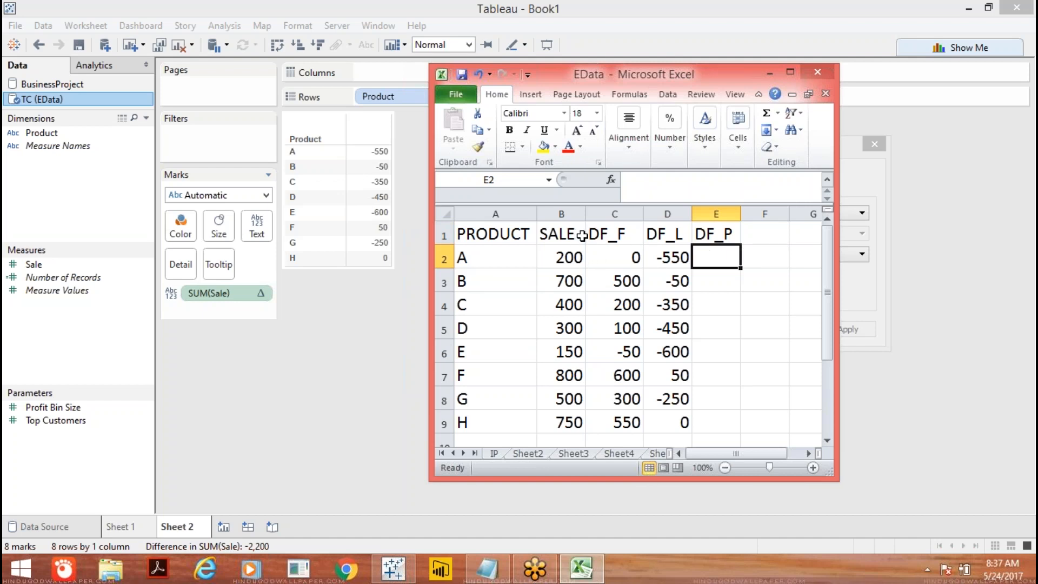
pyautogui.write('-')
pyautogui.click(712, 274)
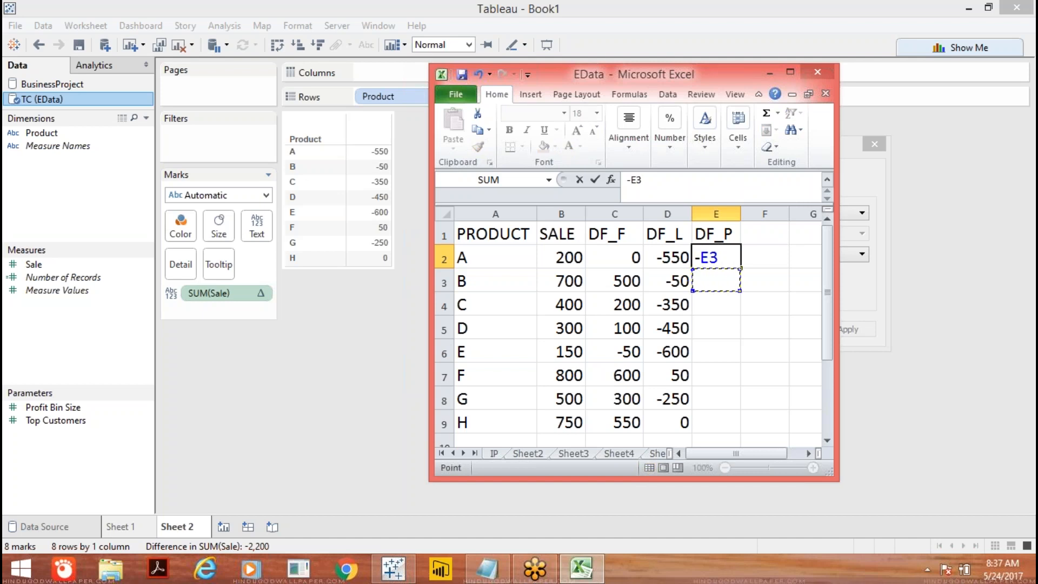
pyautogui.press('BackSpace')
pyautogui.press('BackSpace')
pyautogui.click(713, 282)
pyautogui.click(731, 262)
pyautogui.press('BackSpace')
pyautogui.press('Escape')
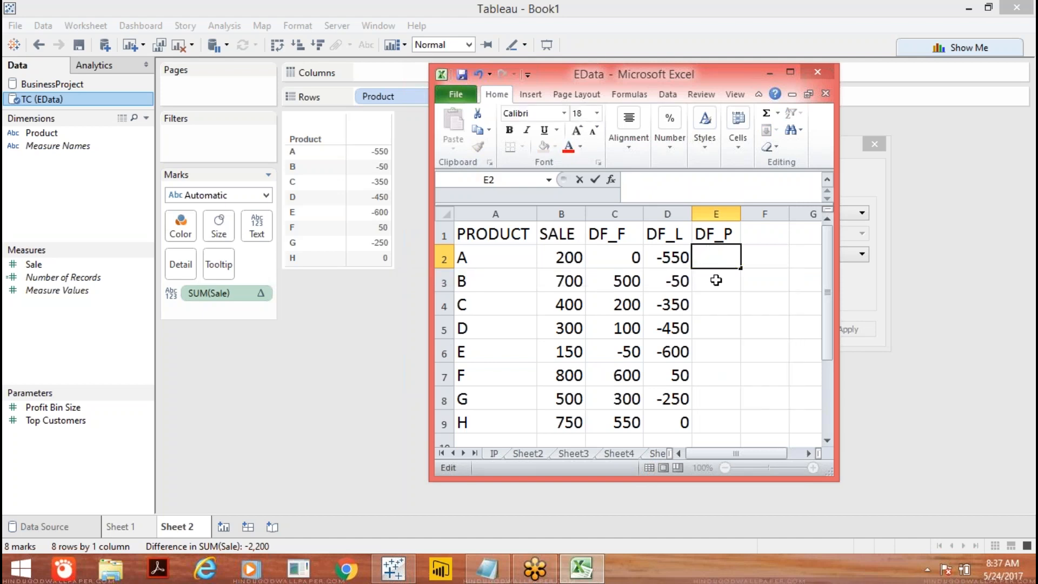
# Fill the DF_P column for products B to E with 500, -300, -100 and -150 in cells E3 to E6.
pyautogui.click(715, 280)
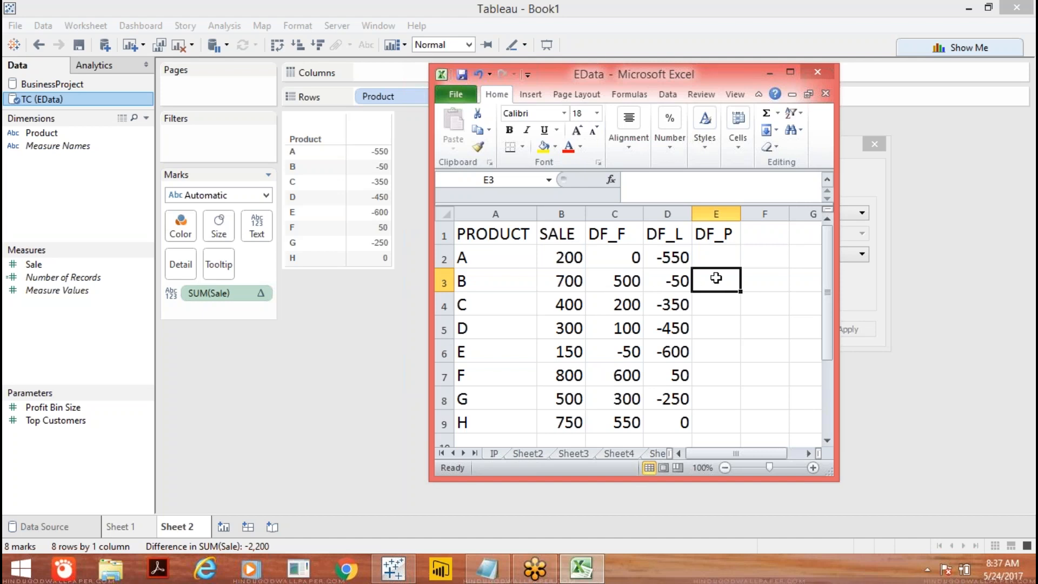
pyautogui.write('500')
pyautogui.click(720, 306)
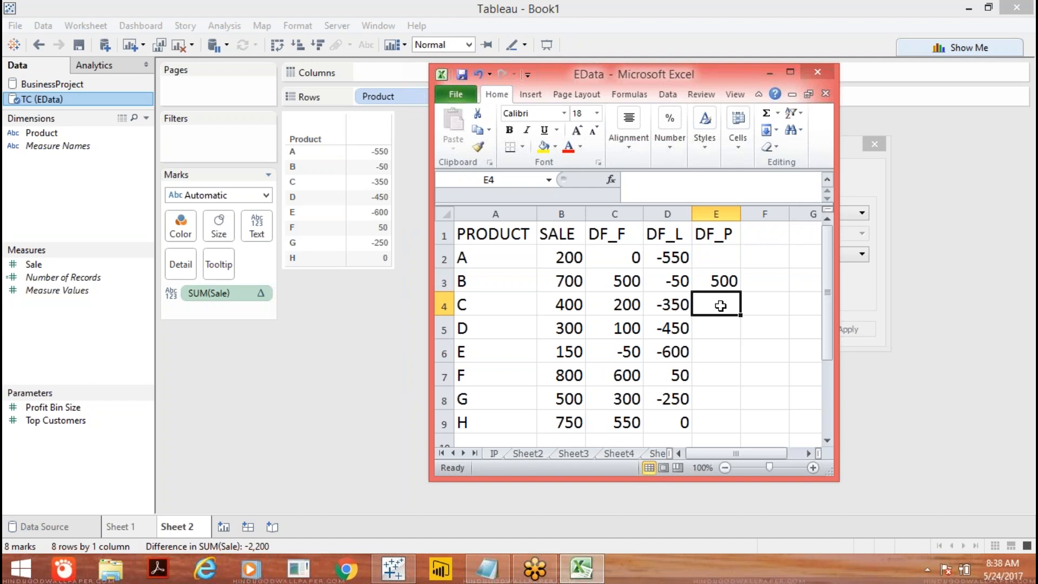
pyautogui.write('-300')
pyautogui.click(726, 332)
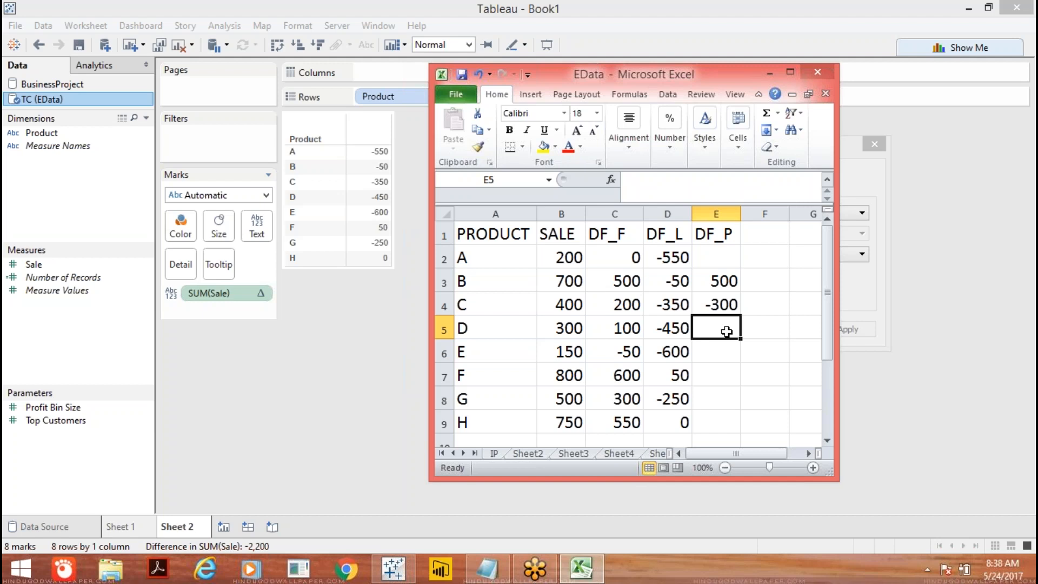
pyautogui.write('-100')
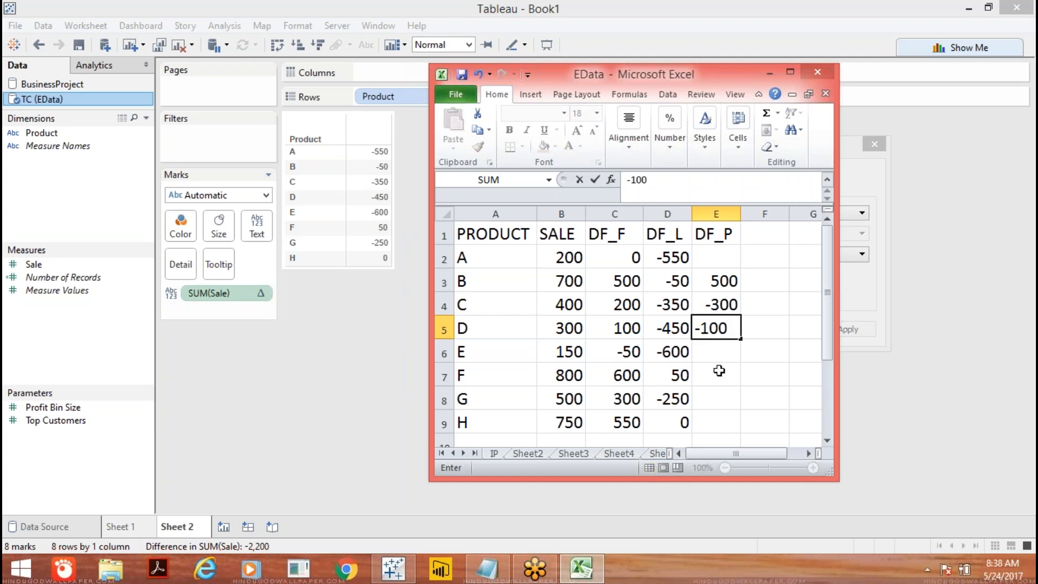
pyautogui.click(714, 354)
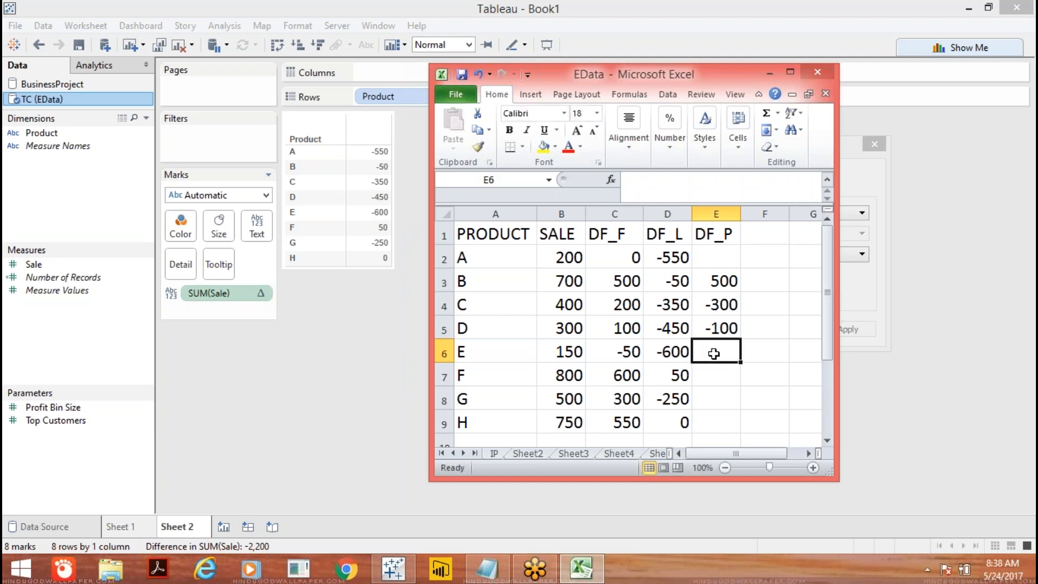
pyautogui.write('-150')
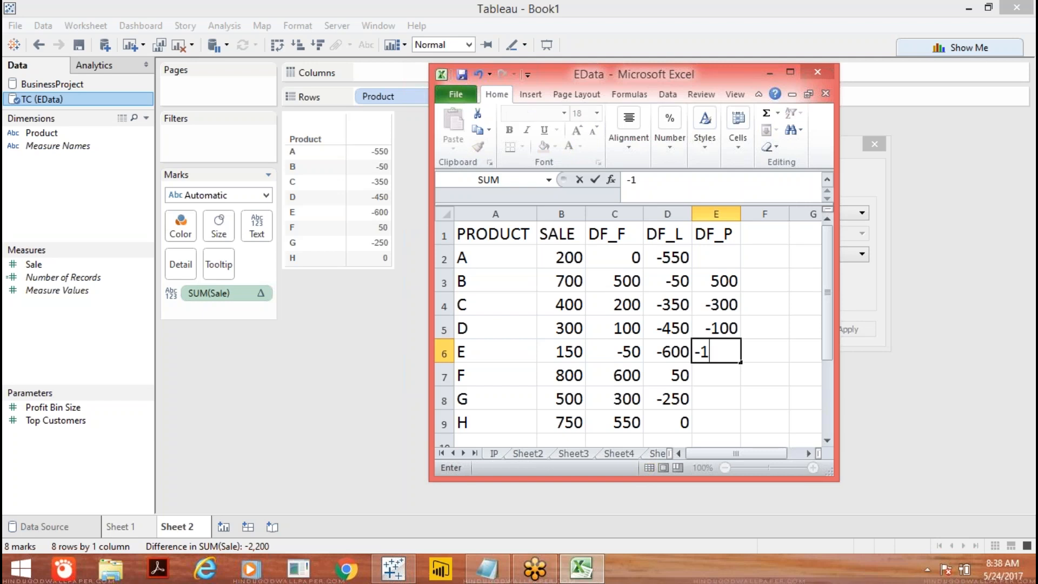
# Fill the DF_P column for products F to H with 650, -300 and 250 in cells E7 to E9.
pyautogui.click(718, 374)
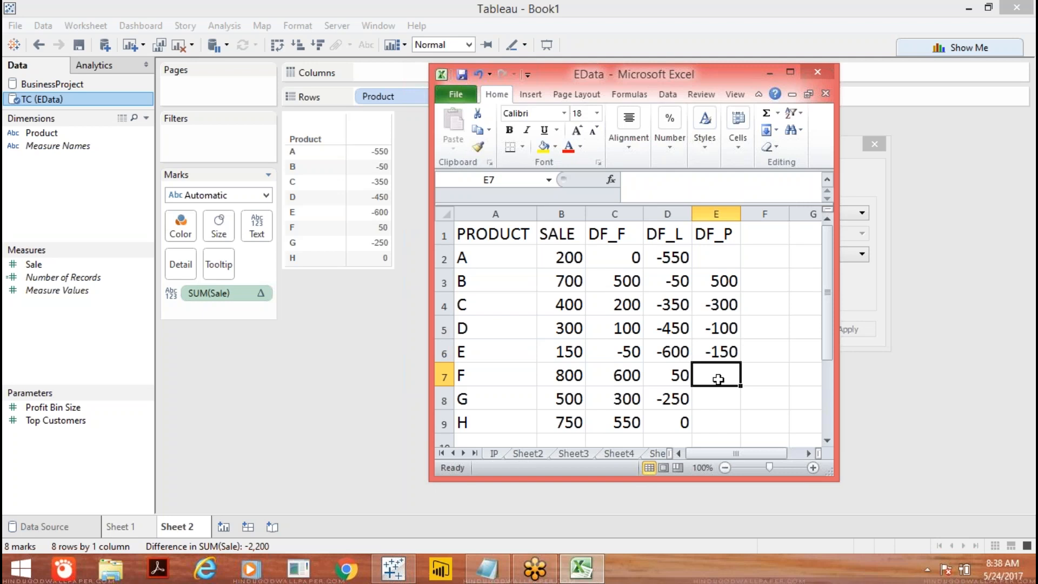
pyautogui.write('650')
pyautogui.click(722, 397)
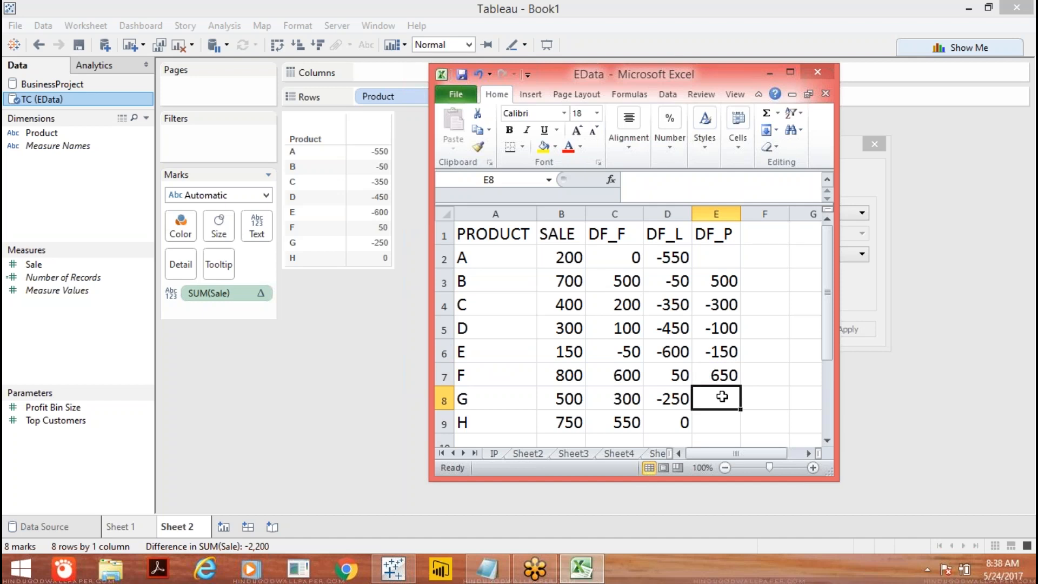
pyautogui.write('-300')
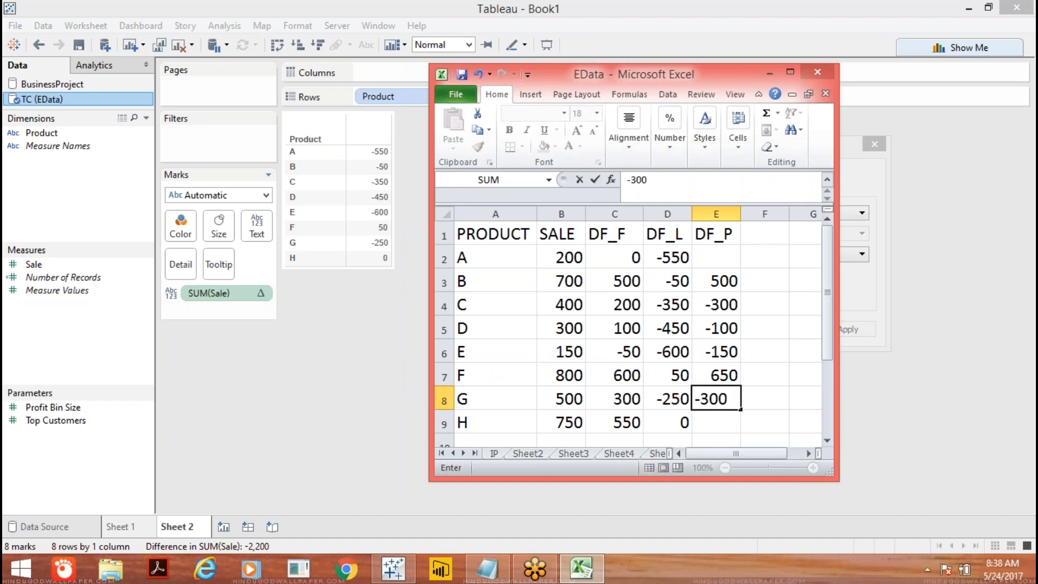
pyautogui.click(734, 425)
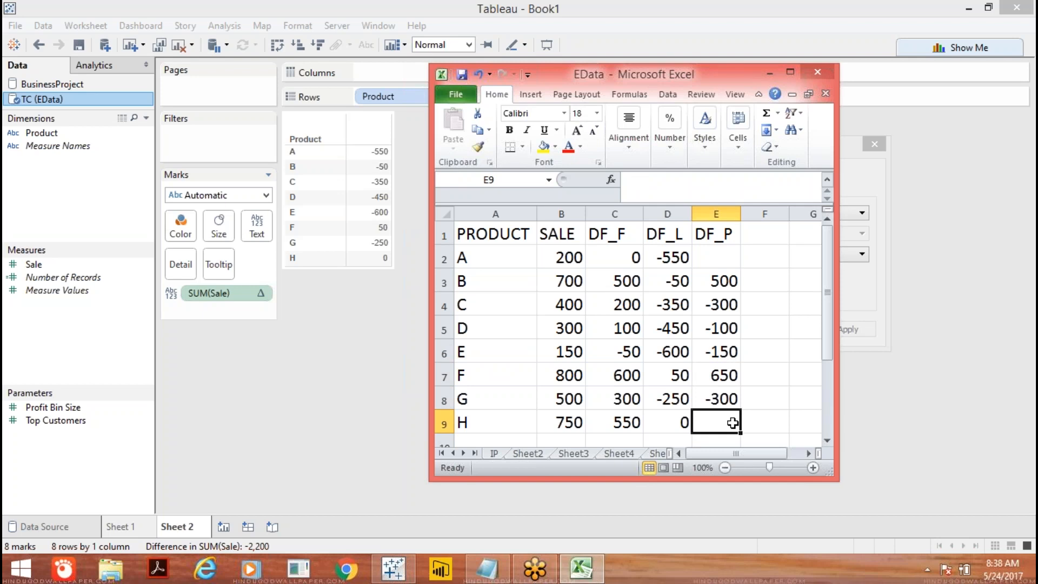
pyautogui.write('250')
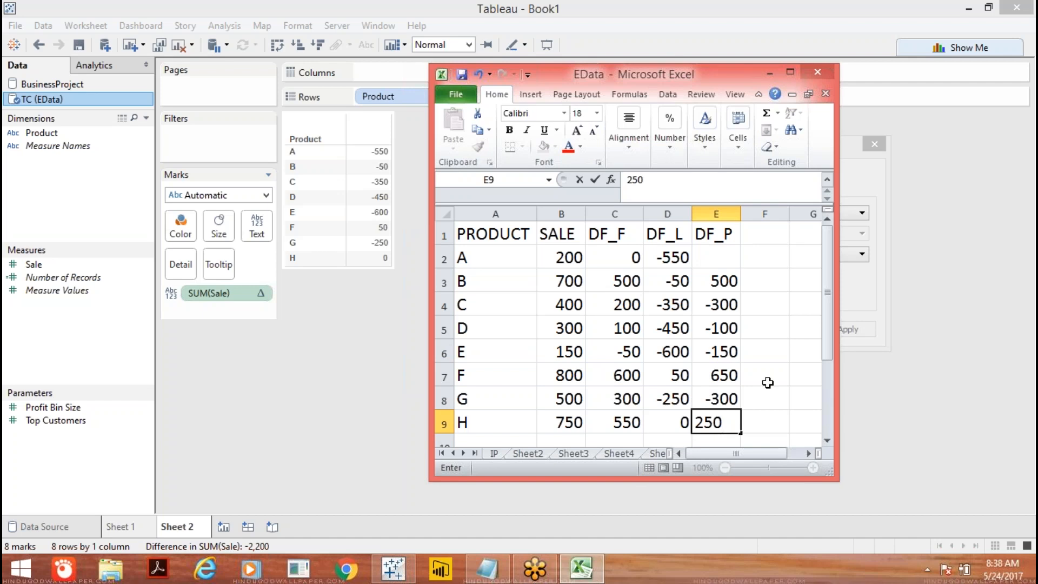
# Return to Tableau, set Previous as the reference for Sale's Difference From calculation, and compare the results with Excel's DF_P column.
pyautogui.click(970, 320)
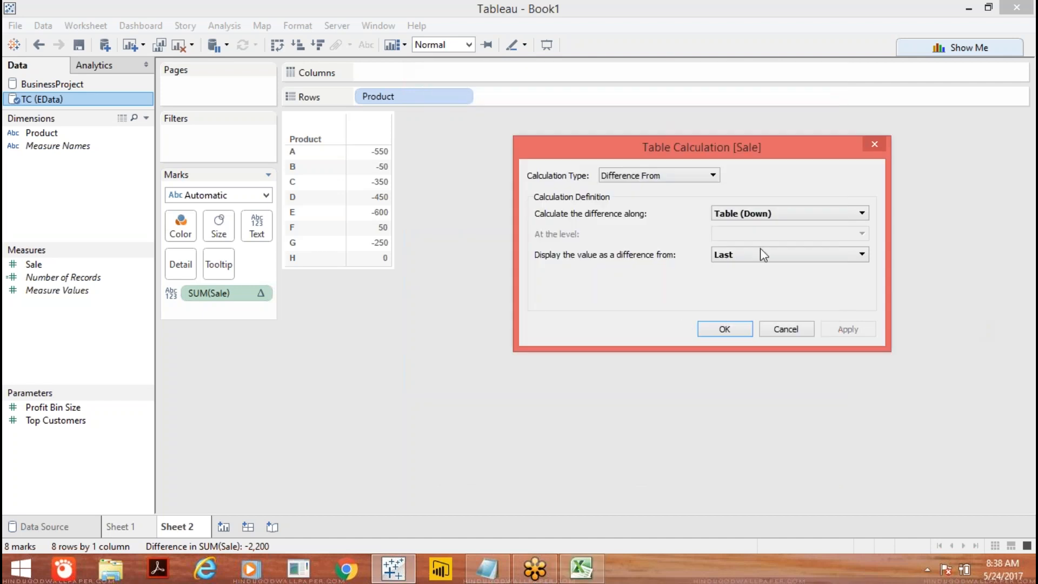
pyautogui.click(862, 254)
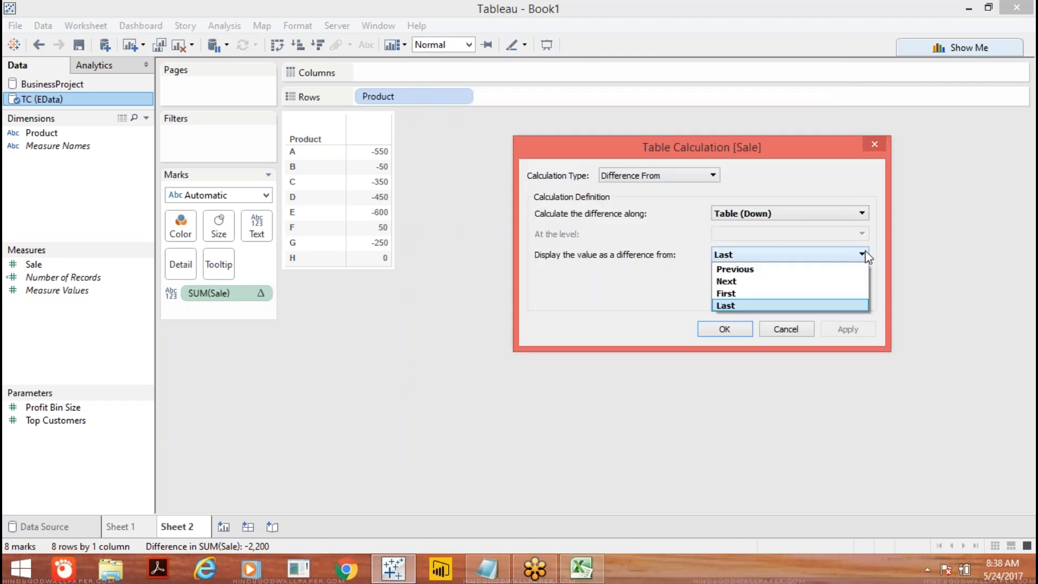
pyautogui.click(793, 273)
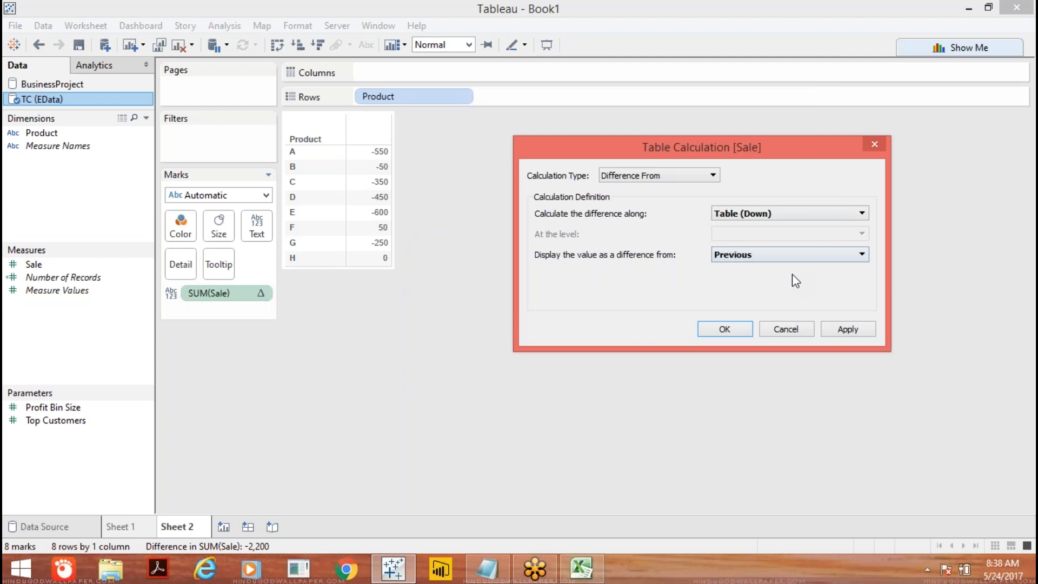
pyautogui.click(847, 330)
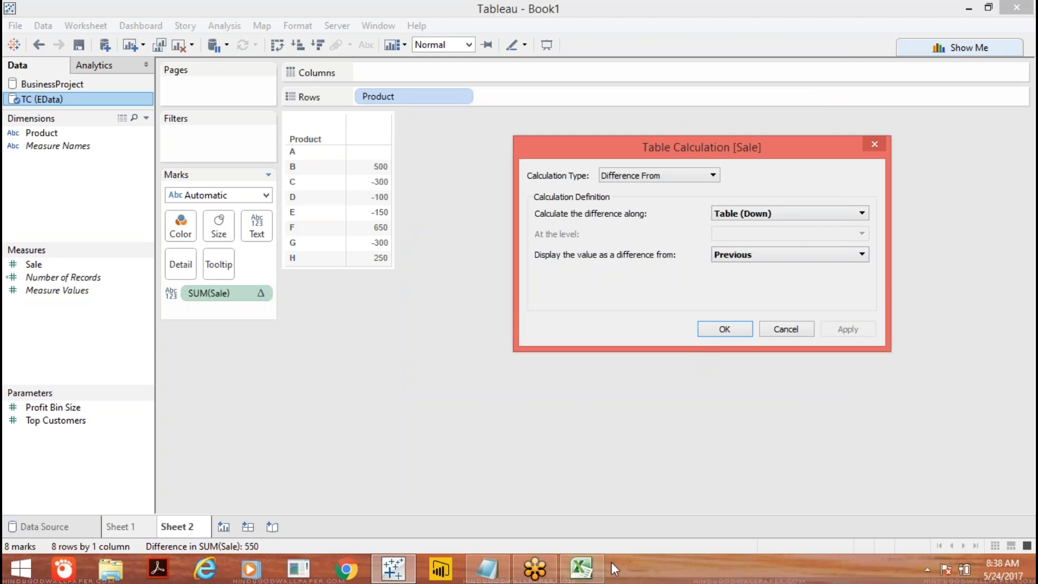
pyautogui.click(581, 568)
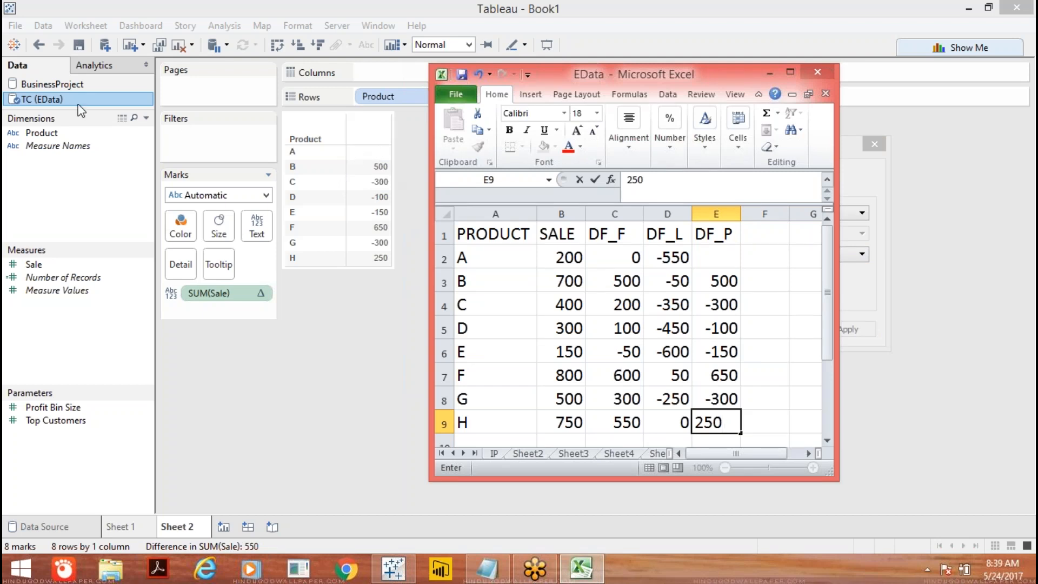
pyautogui.click(37, 269)
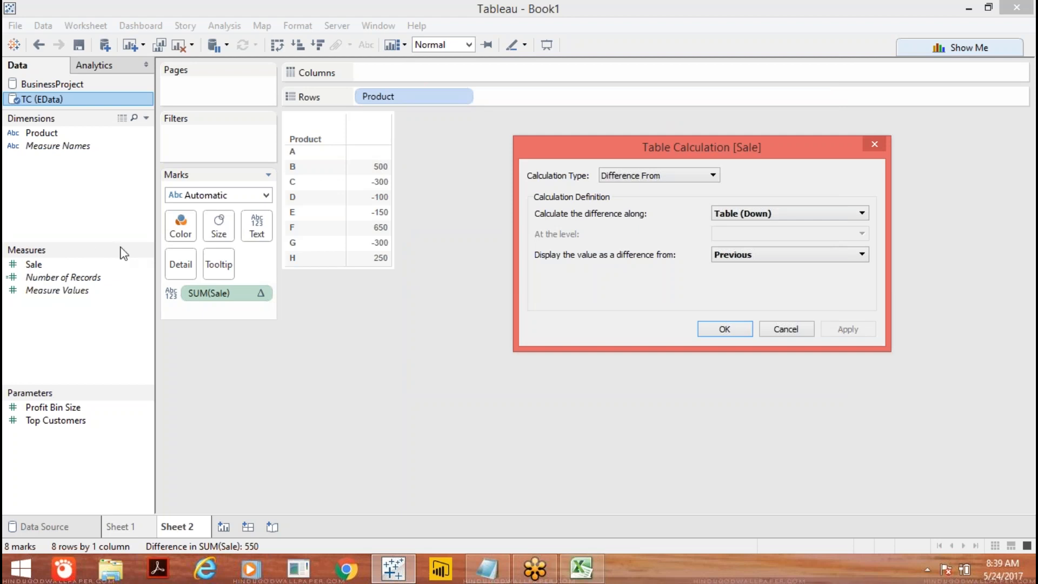
pyautogui.click(734, 327)
# Add the plain Sale measure to the table, place it before the difference column, and widen the columns.
pyautogui.moveTo(70, 263); pyautogui.dragTo(349, 190)
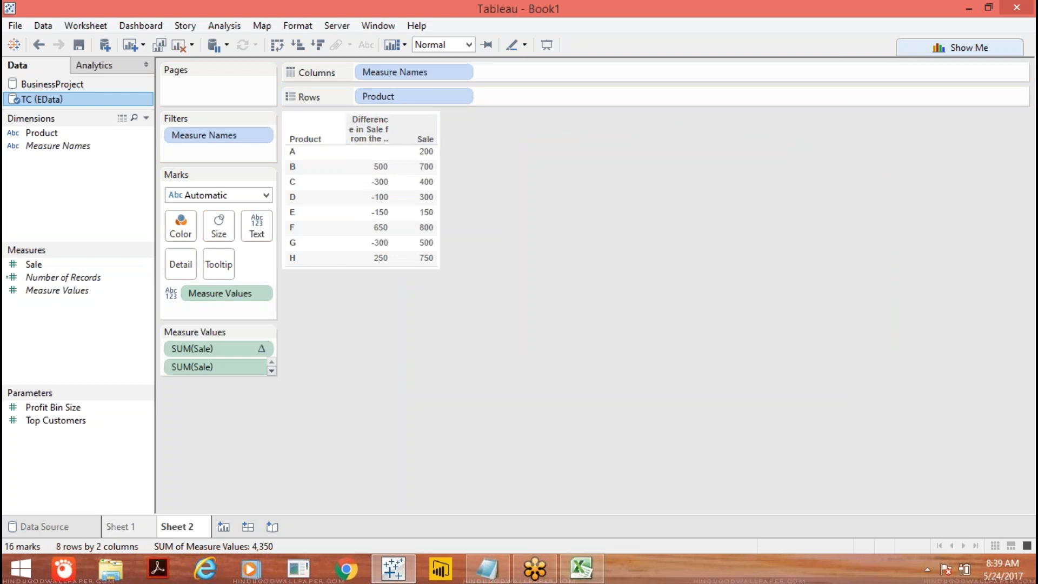
pyautogui.moveTo(420, 135); pyautogui.dragTo(353, 137)
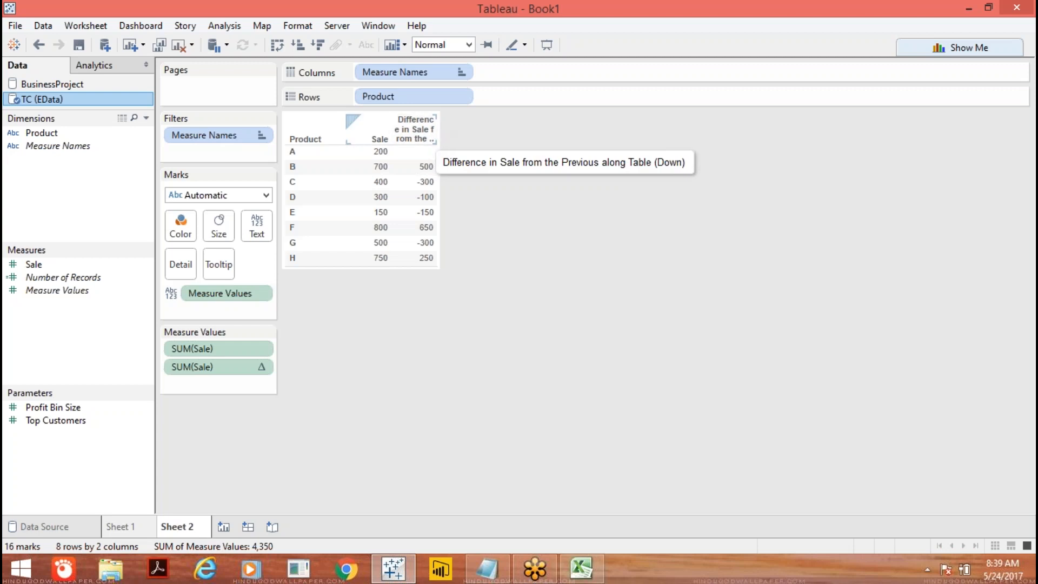
pyautogui.moveTo(436, 130); pyautogui.dragTo(505, 130)
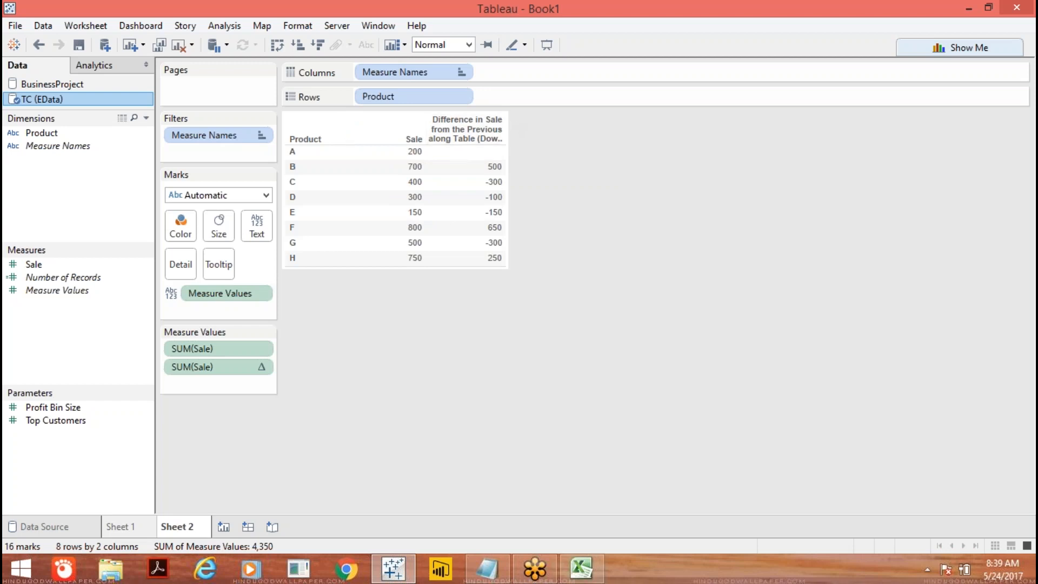
pyautogui.moveTo(505, 130); pyautogui.dragTo(528, 128)
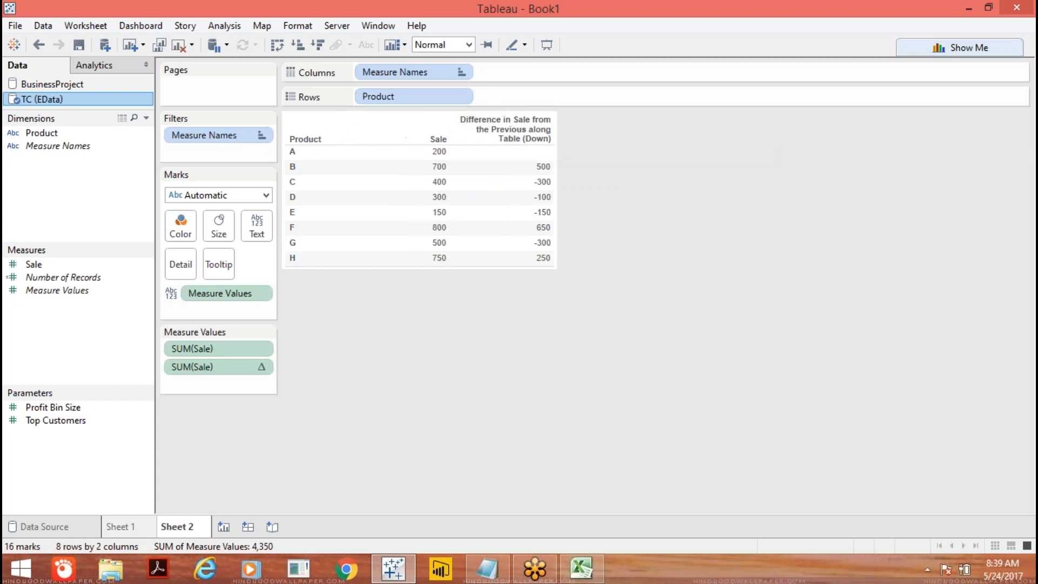
# Change the alias of the difference column's header to DF_P.
pyautogui.click(527, 128)
pyautogui.rightClick(528, 128)
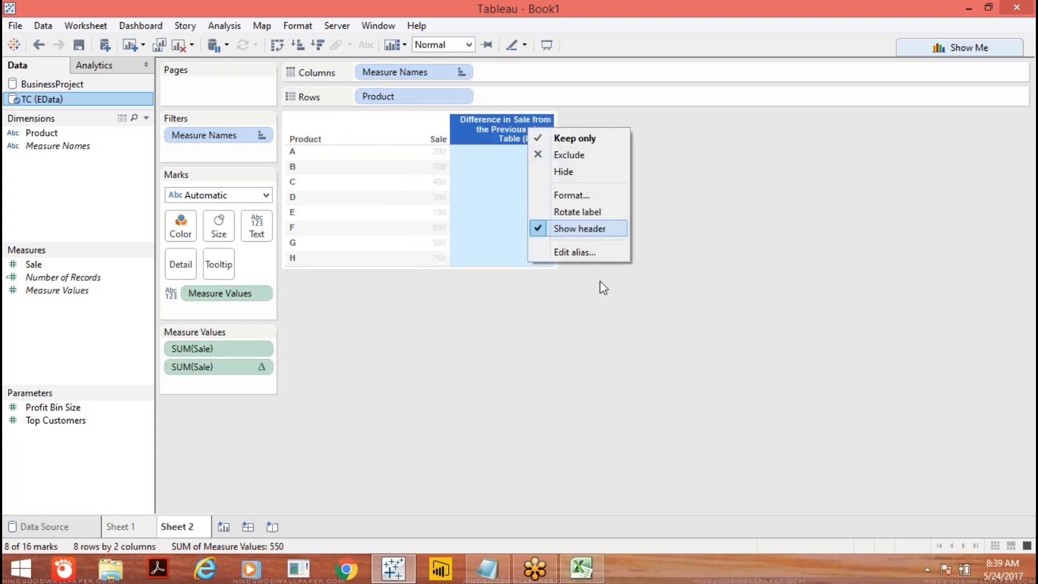
pyautogui.click(592, 254)
pyautogui.write('D')
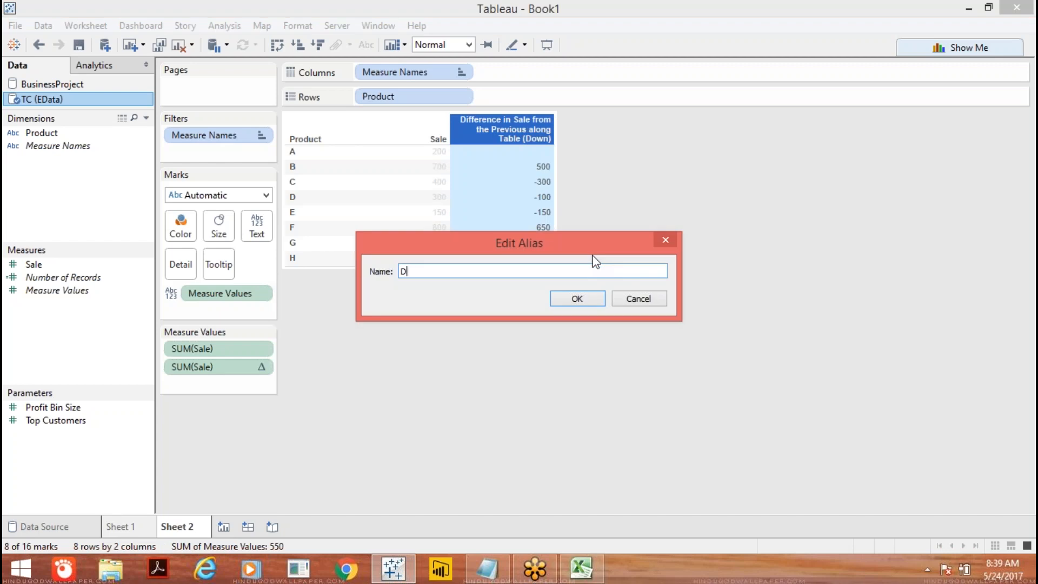
pyautogui.write('F_P')
pyautogui.click(578, 297)
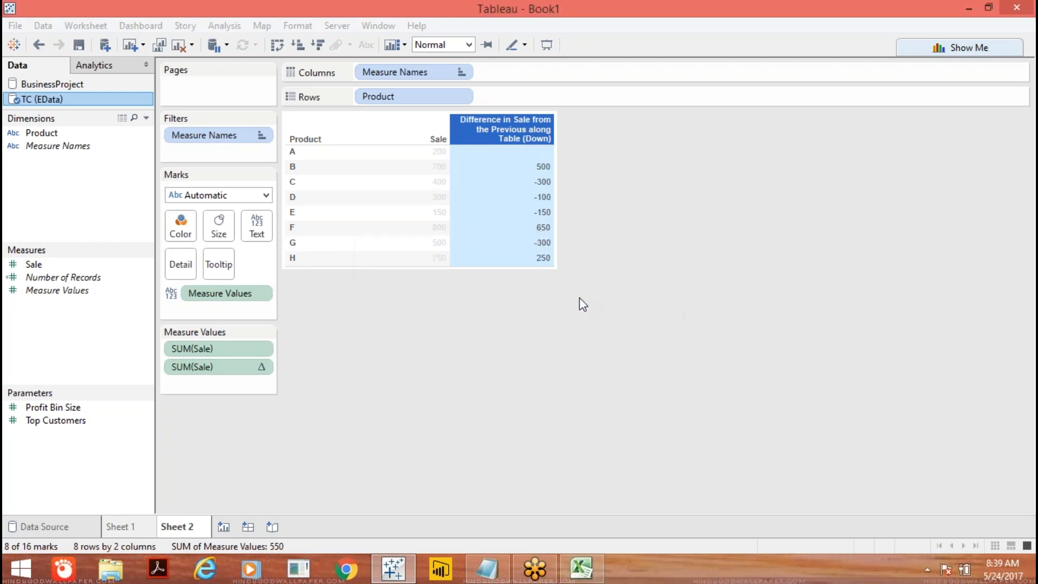
pyautogui.click(582, 304)
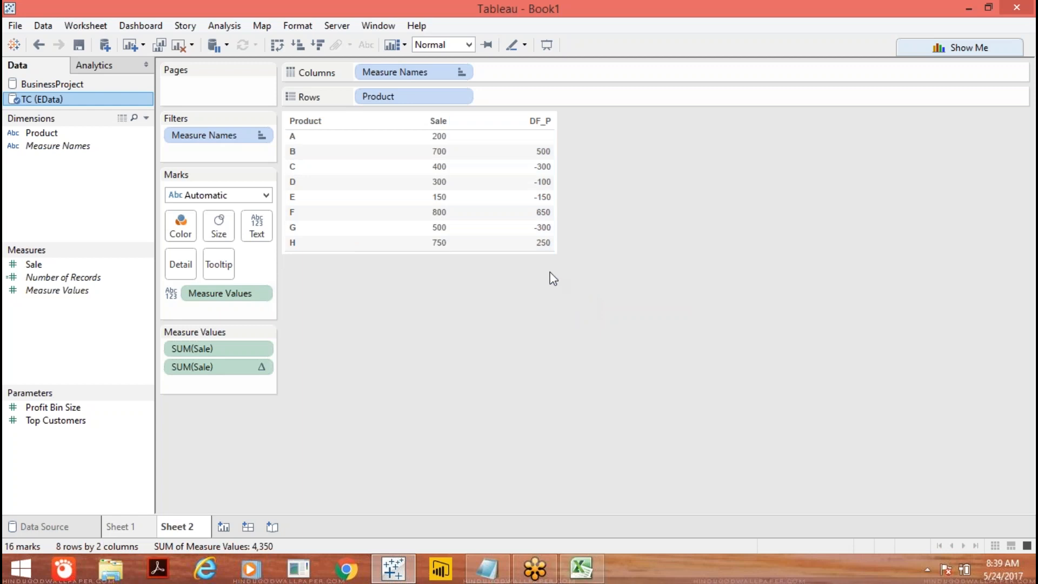
# Switch to Excel, move its window clear of the Tableau table, and enter the heading Df_N in cell F1.
pyautogui.click(589, 555)
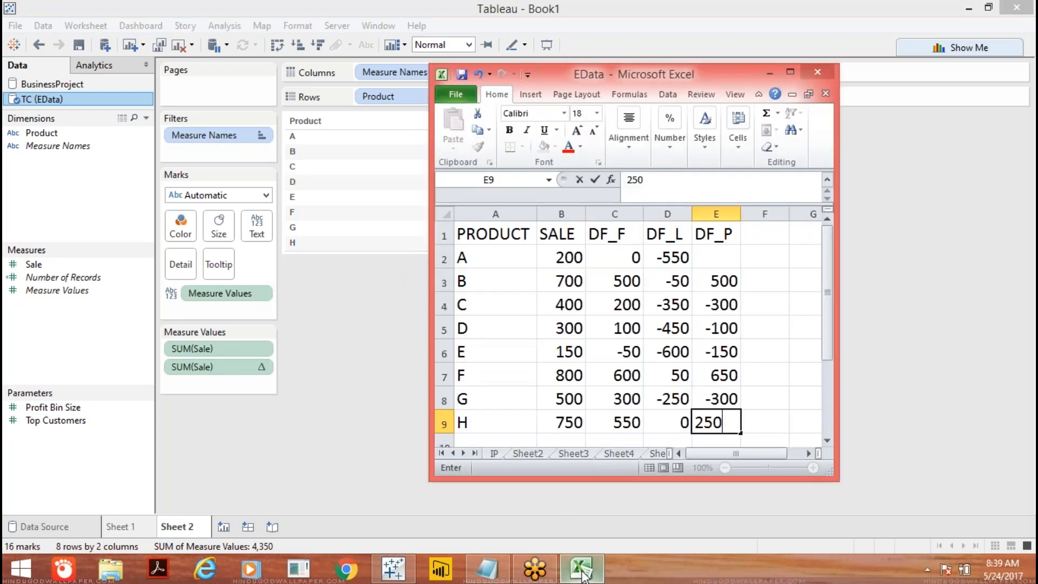
pyautogui.moveTo(554, 73); pyautogui.dragTo(702, 77)
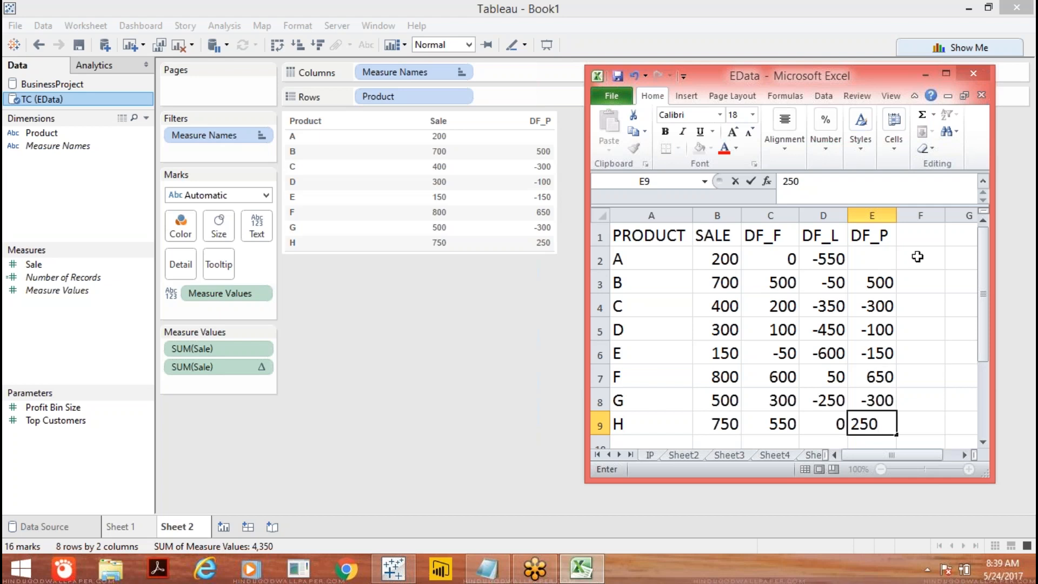
pyautogui.click(913, 238)
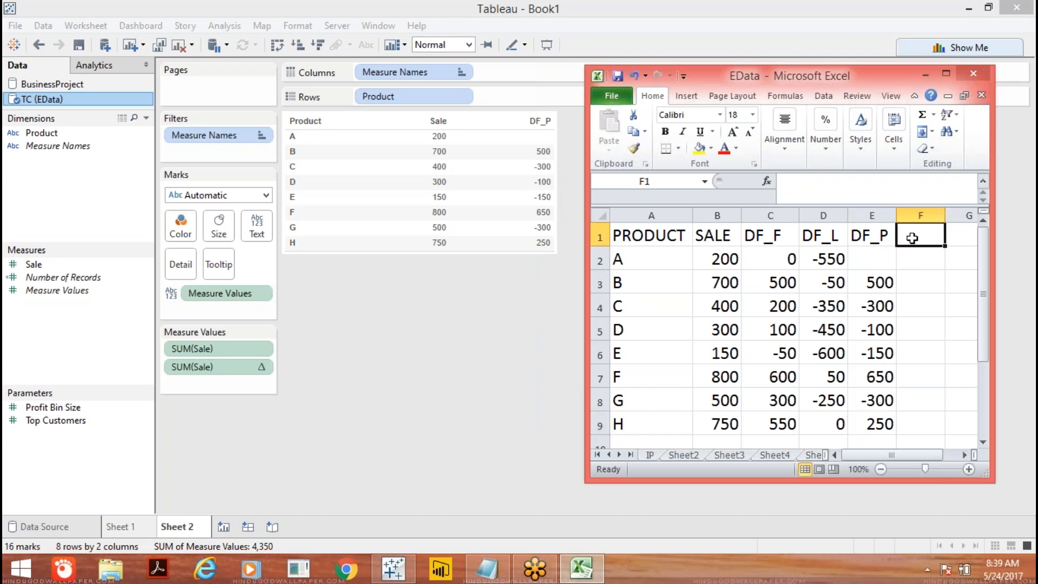
pyautogui.write('Df')
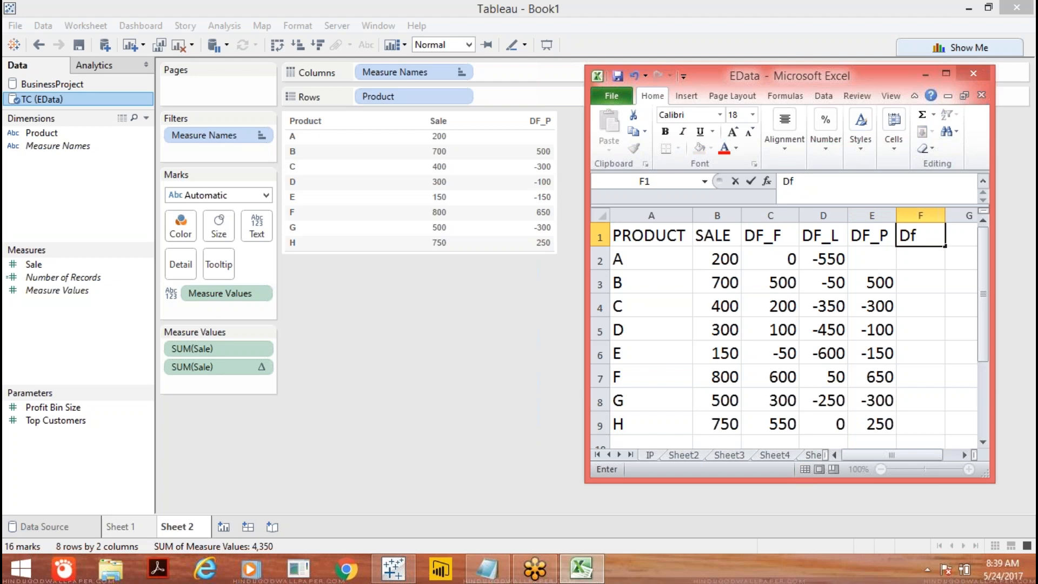
pyautogui.write('_Las')
pyautogui.press('BackSpace')
pyautogui.press('BackSpace')
pyautogui.press('BackSpace')
pyautogui.write('N')
pyautogui.click(927, 253)
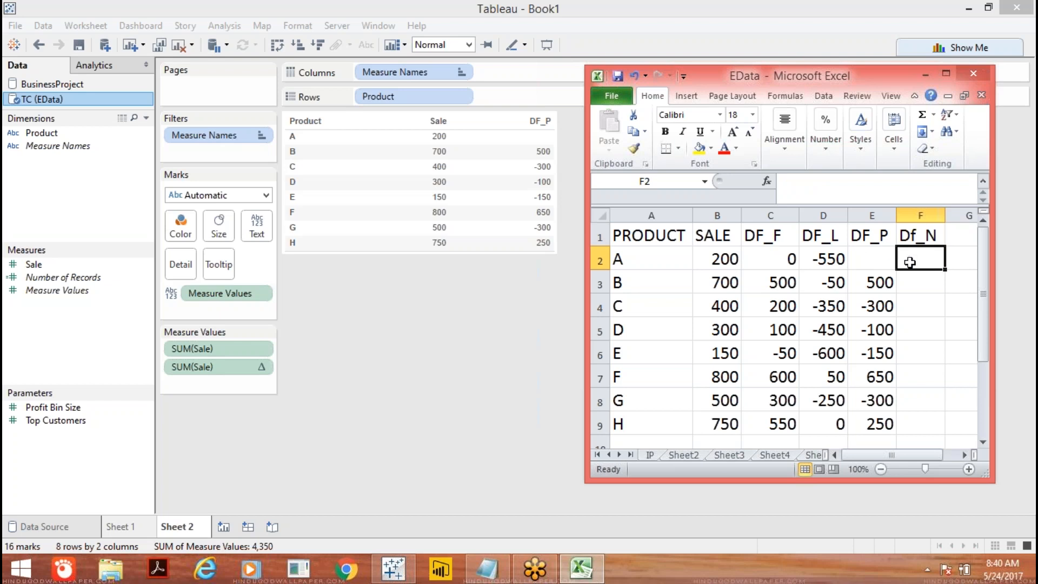
# Fill the Df_N column for products A to D with -500, 300, 100 and 150 in cells F2 to F5.
pyautogui.write('-500')
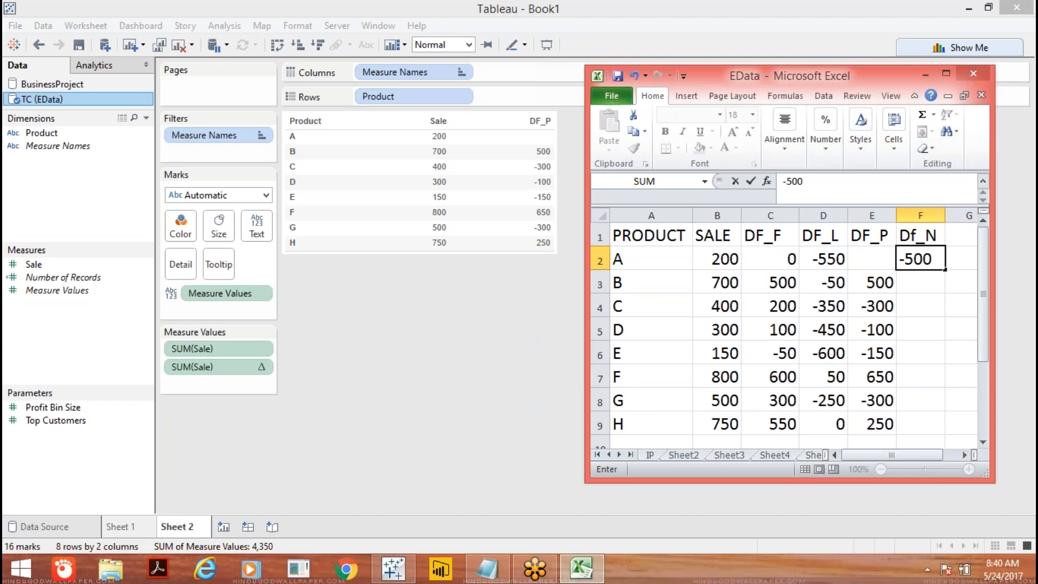
pyautogui.press('Return')
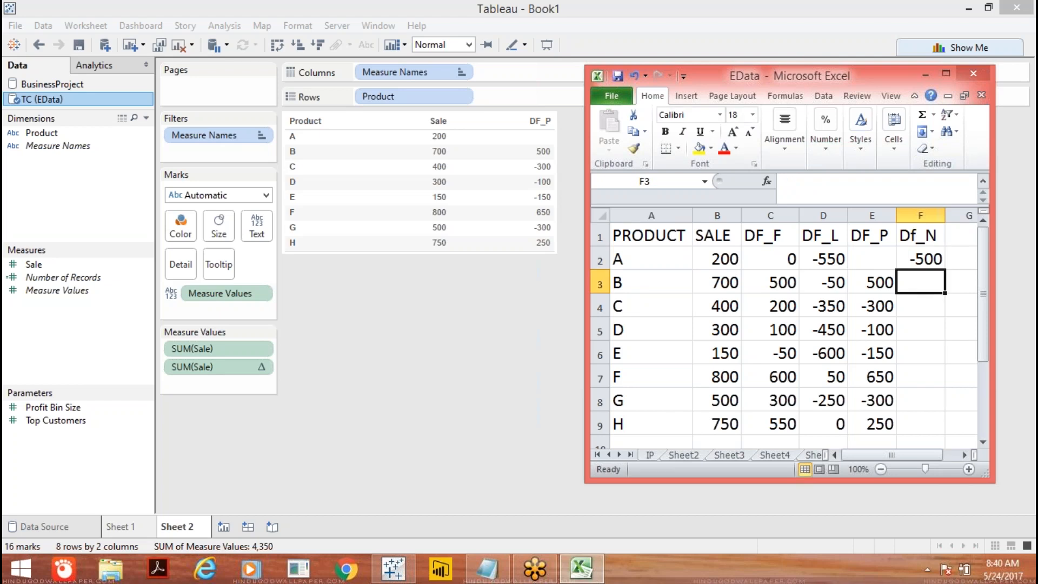
pyautogui.write('300')
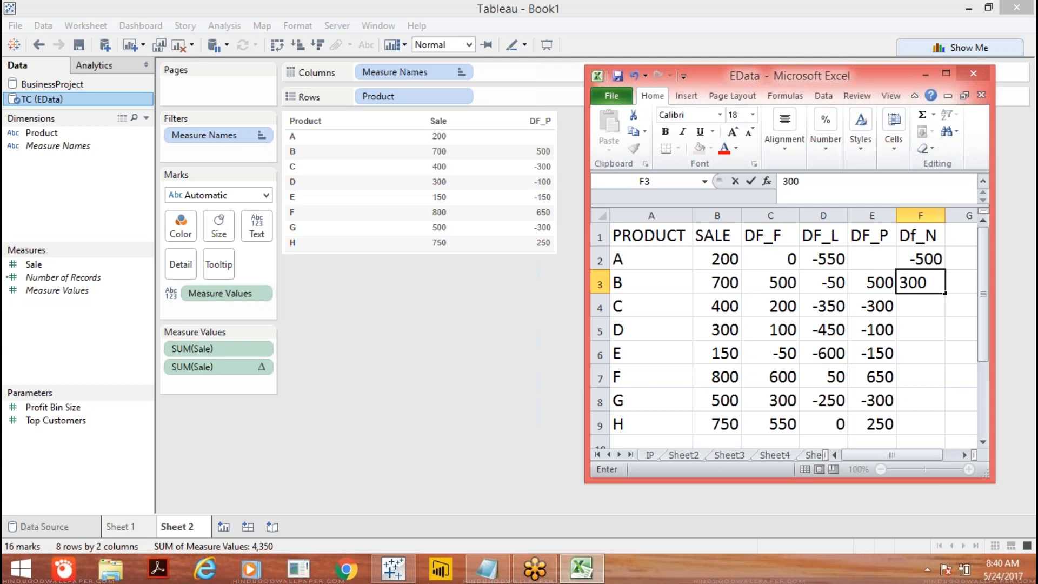
pyautogui.press('Return')
pyautogui.write('100')
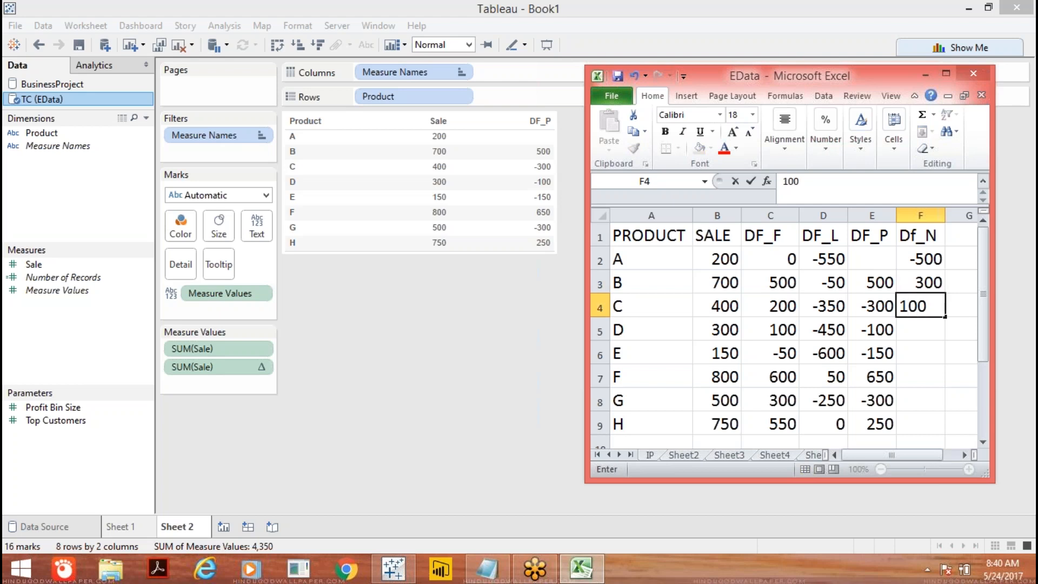
pyautogui.press('Return')
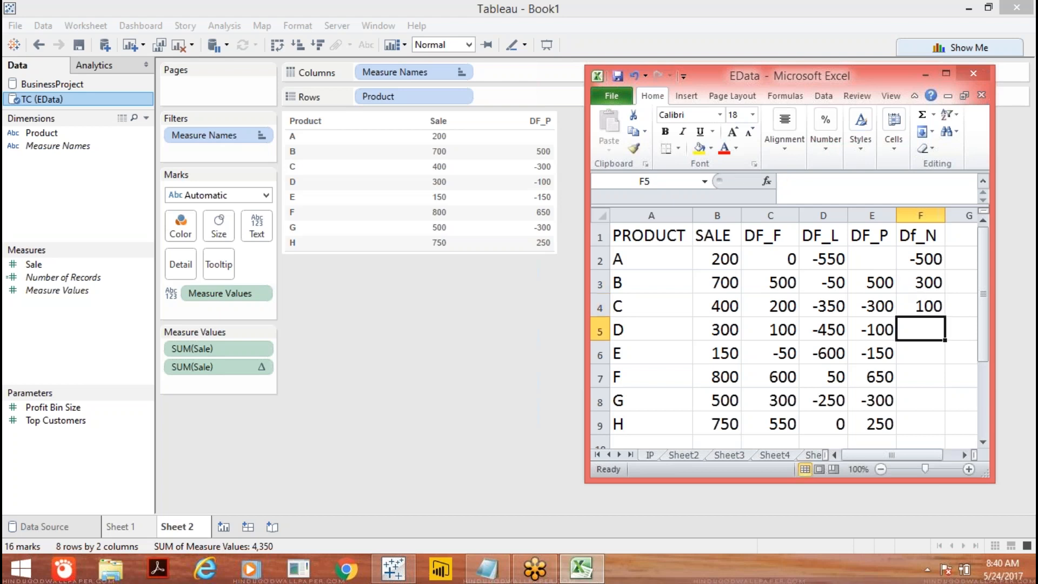
pyautogui.write('15-')
pyautogui.press('BackSpace')
pyautogui.write('0')
pyautogui.press('Return')
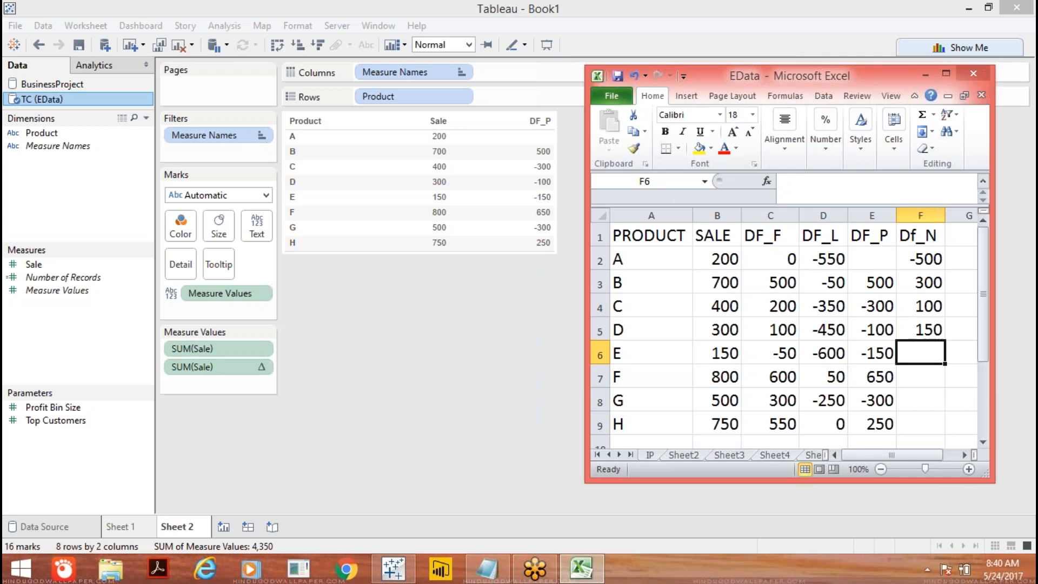
# Enter the Df_N values -650, 300 and -250 for products E, F and G in cells F6 to F8.
pyautogui.write('-650')
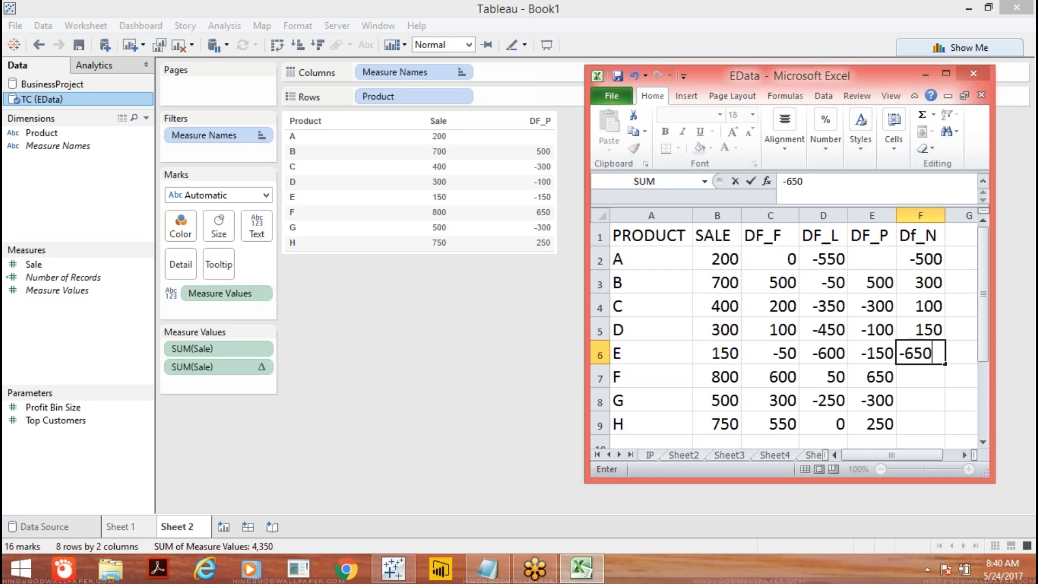
pyautogui.press('Return')
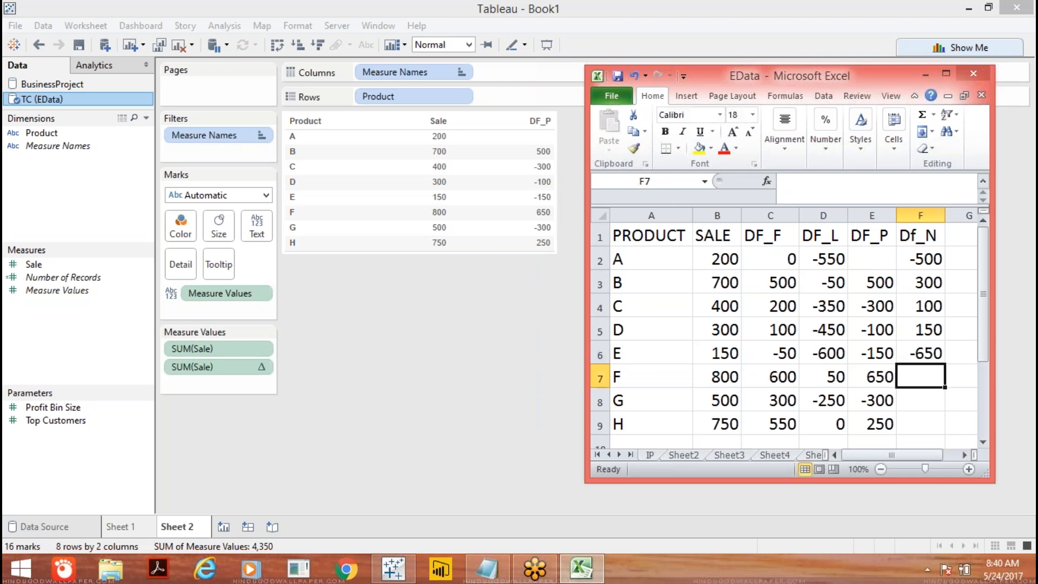
pyautogui.write('300')
pyautogui.press('Return')
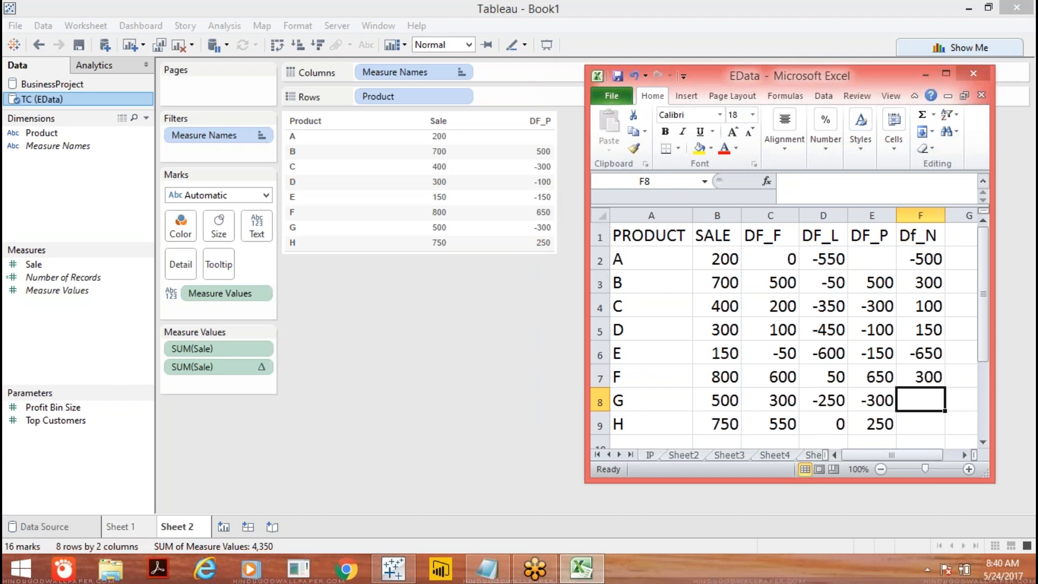
pyautogui.write('-250')
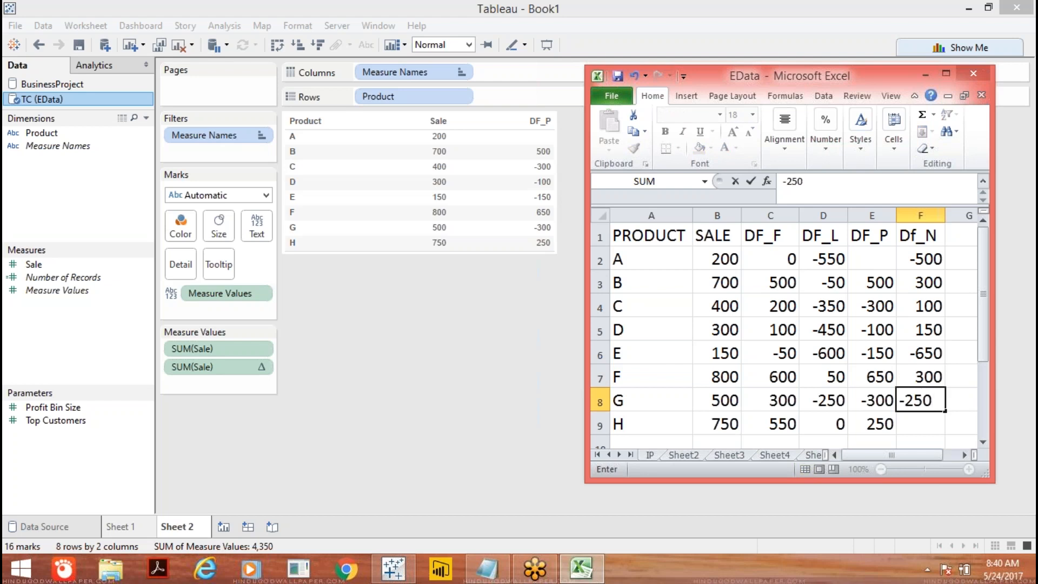
pyautogui.press('Return')
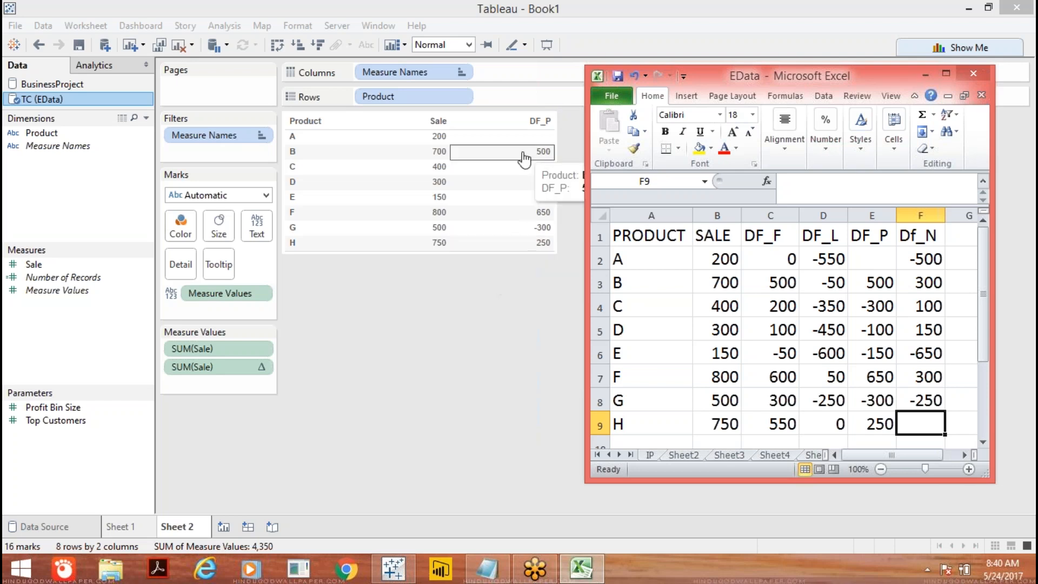
# Return to Tableau and set Next as the reference for Sale's Difference From table calculation.
pyautogui.click(262, 369)
pyautogui.click(261, 369)
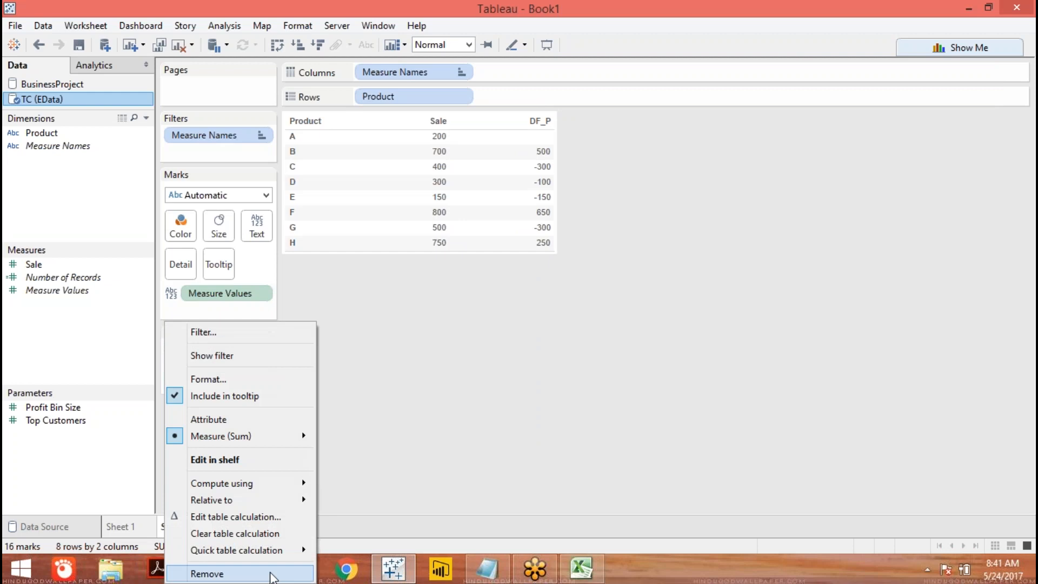
pyautogui.click(279, 516)
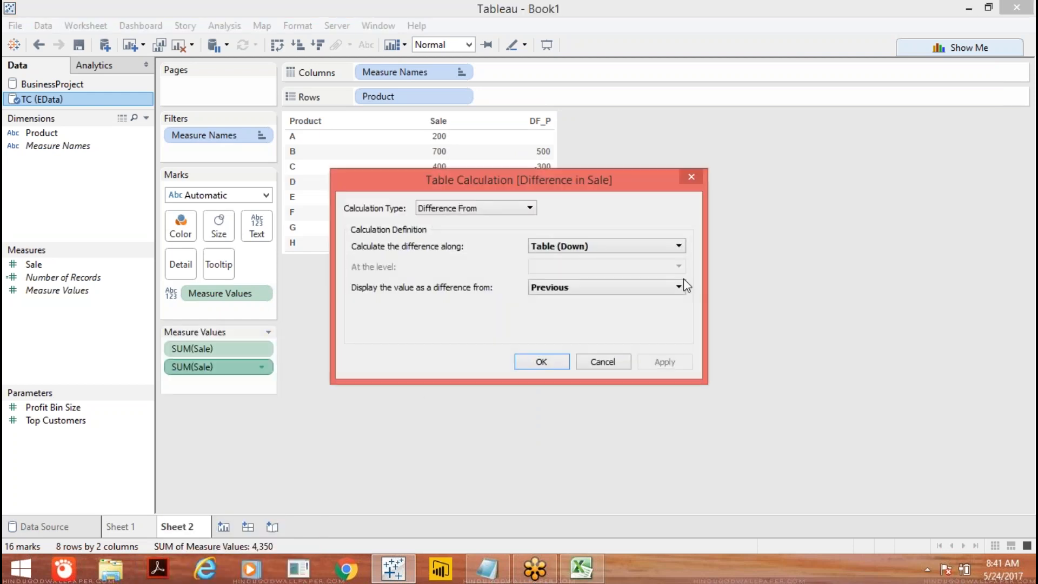
pyautogui.click(680, 288)
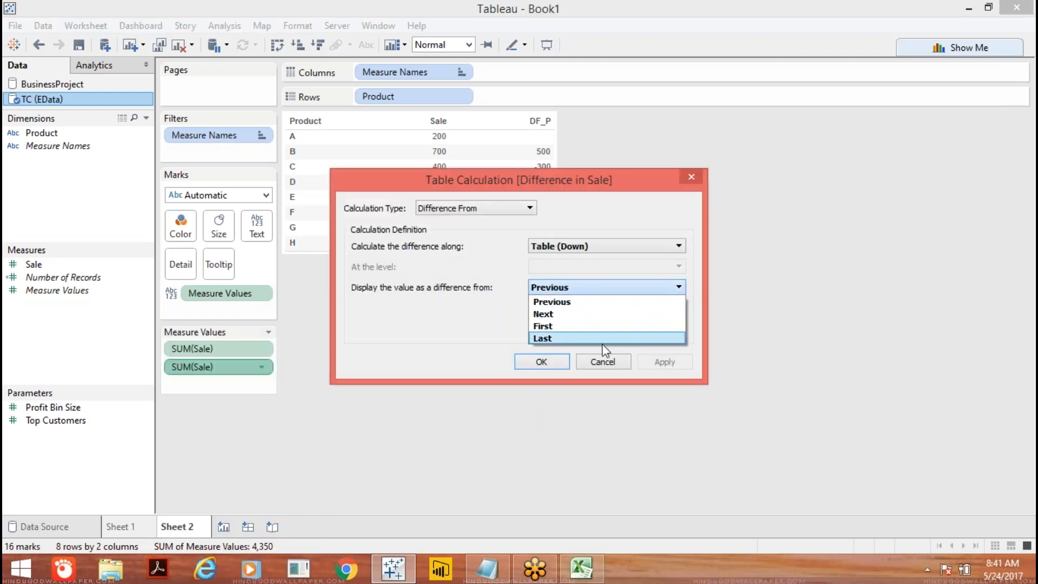
pyautogui.click(600, 315)
pyautogui.click(665, 361)
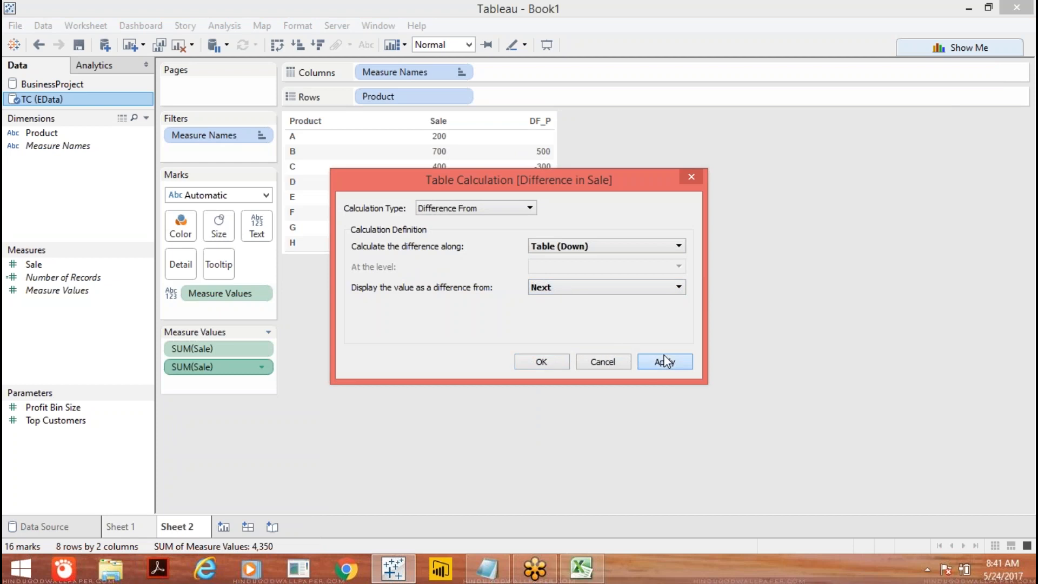
pyautogui.click(543, 358)
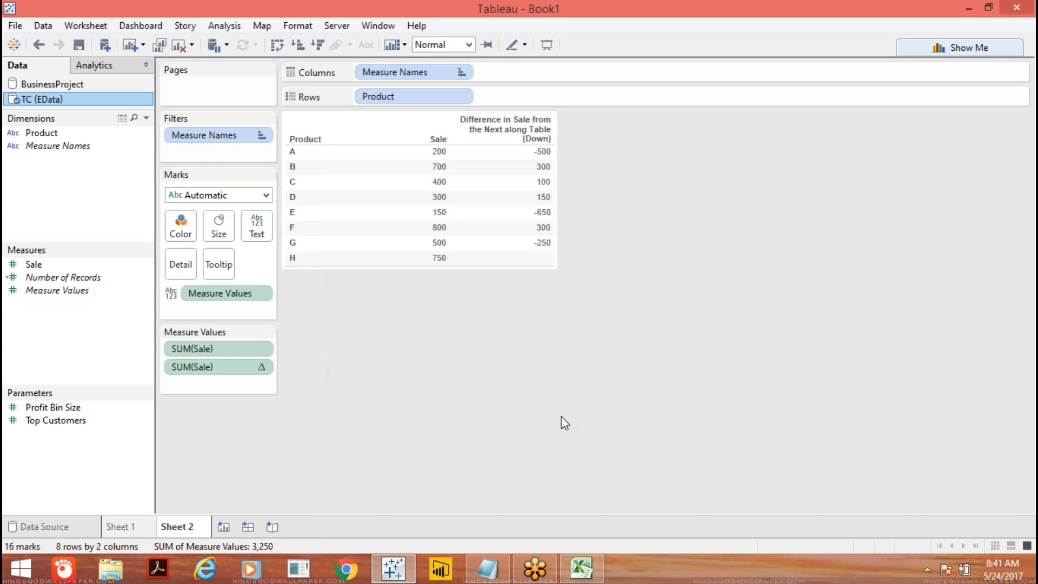
# Bring up Excel beside the Tableau table, compare the Df_N column with the Next differences, and return to Tableau.
pyautogui.click(593, 570)
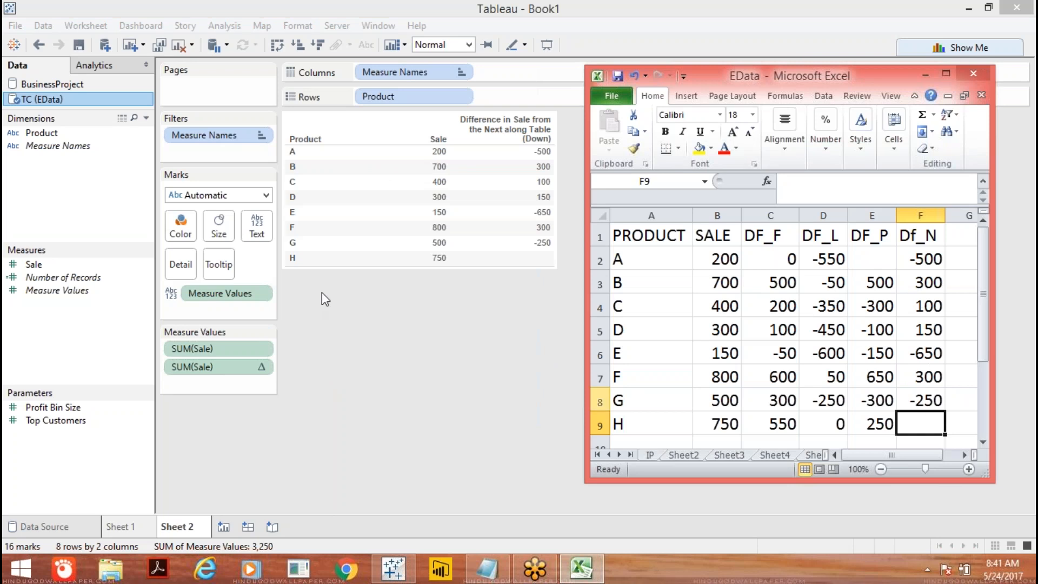
pyautogui.click(360, 349)
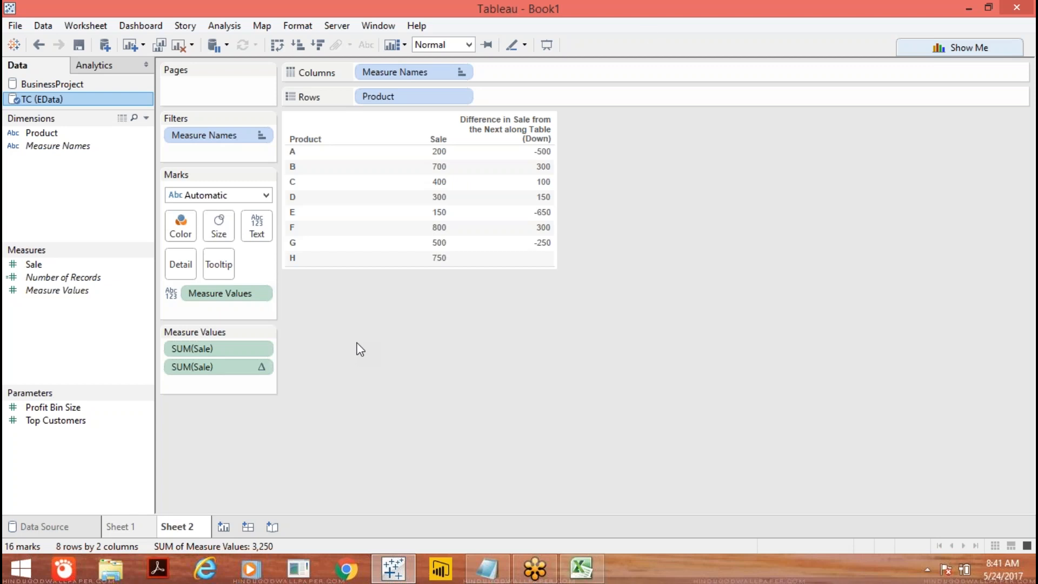
pyautogui.click(873, 22)
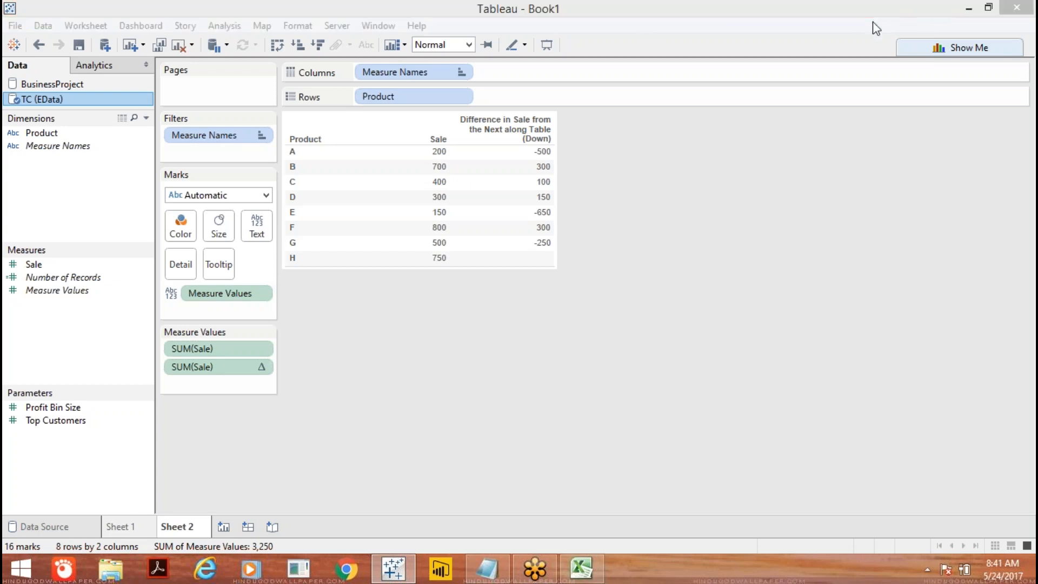
pyautogui.click(873, 23)
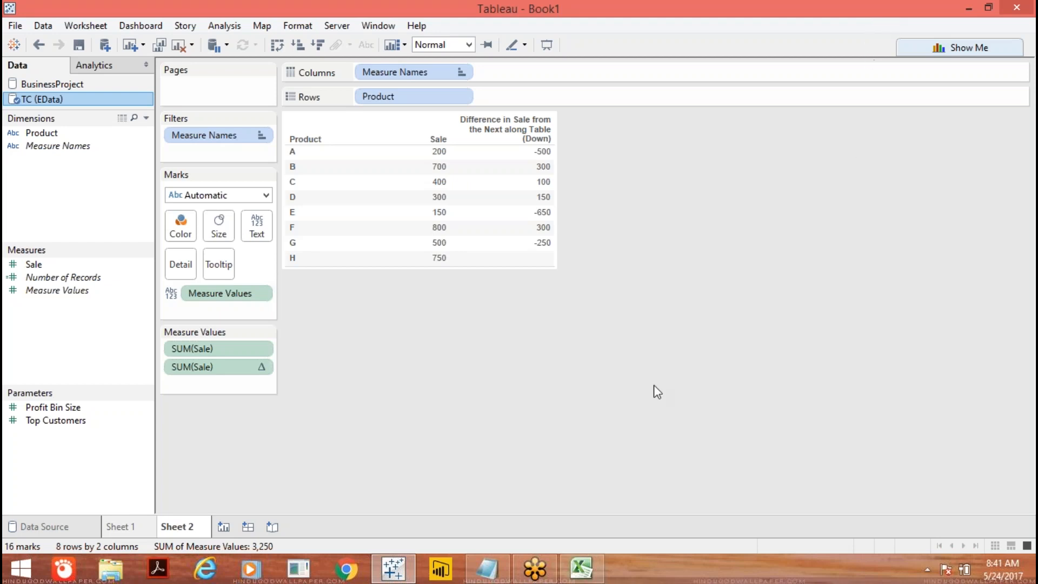
# Switch to the 8 AM notes in Notepad and add a full-width divider line of equals signs below the Diff From list.
pyautogui.click(488, 570)
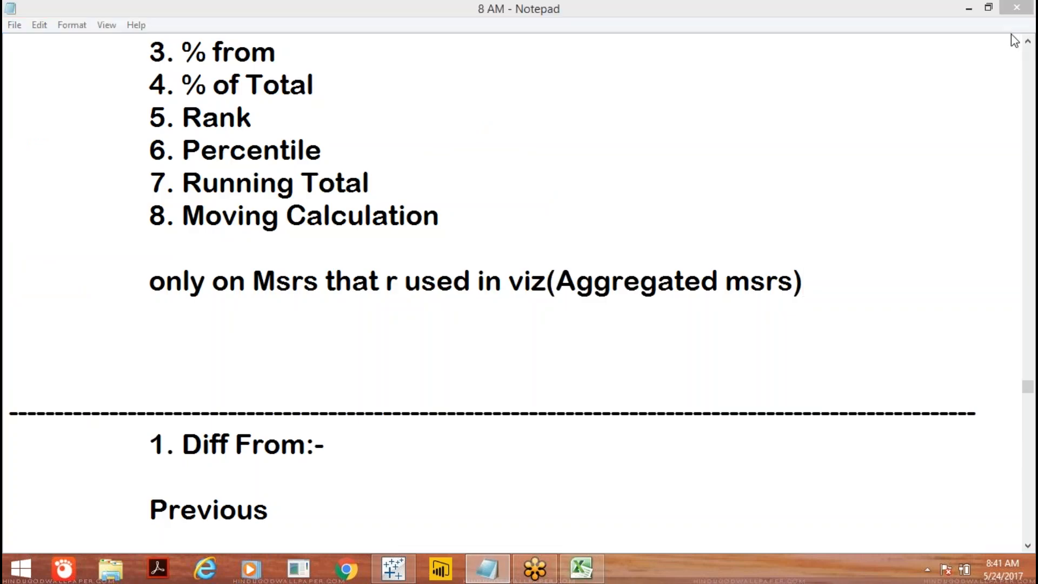
pyautogui.press('Down')
pyautogui.press('Down')
pyautogui.press('Down')
pyautogui.press('Down')
pyautogui.press('Down')
pyautogui.press('Down')
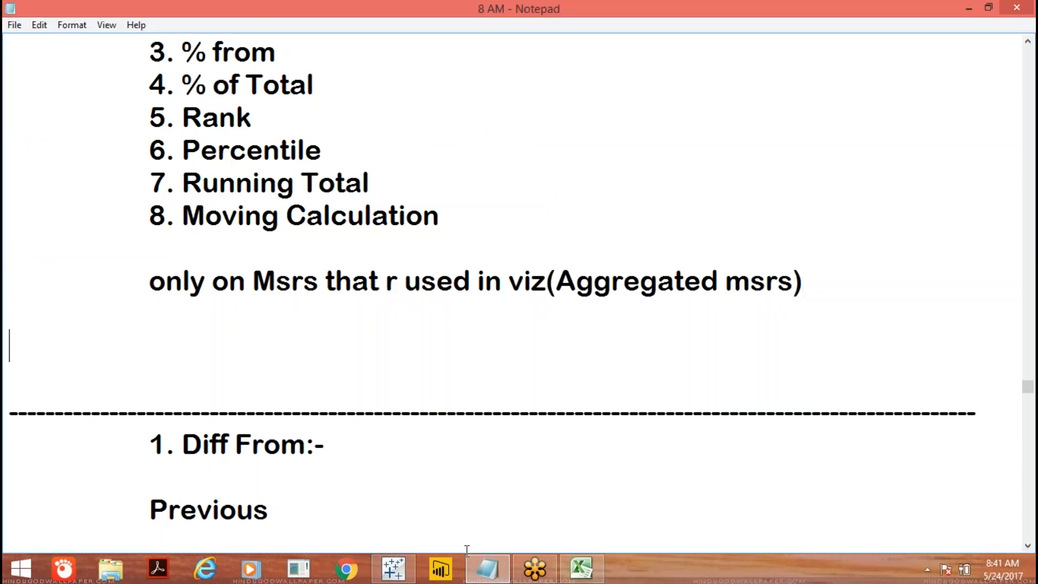
pyautogui.hotkey('ctrl', 'End')
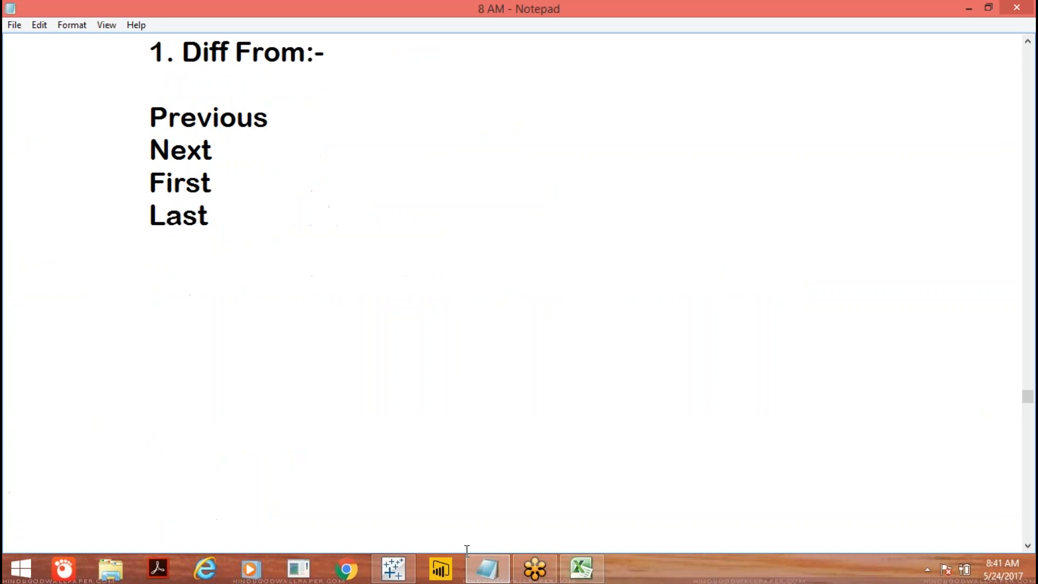
pyautogui.click(277, 219)
pyautogui.press('Return')
pyautogui.press('Return')
pyautogui.write('============================================================')
pyautogui.press('Return')
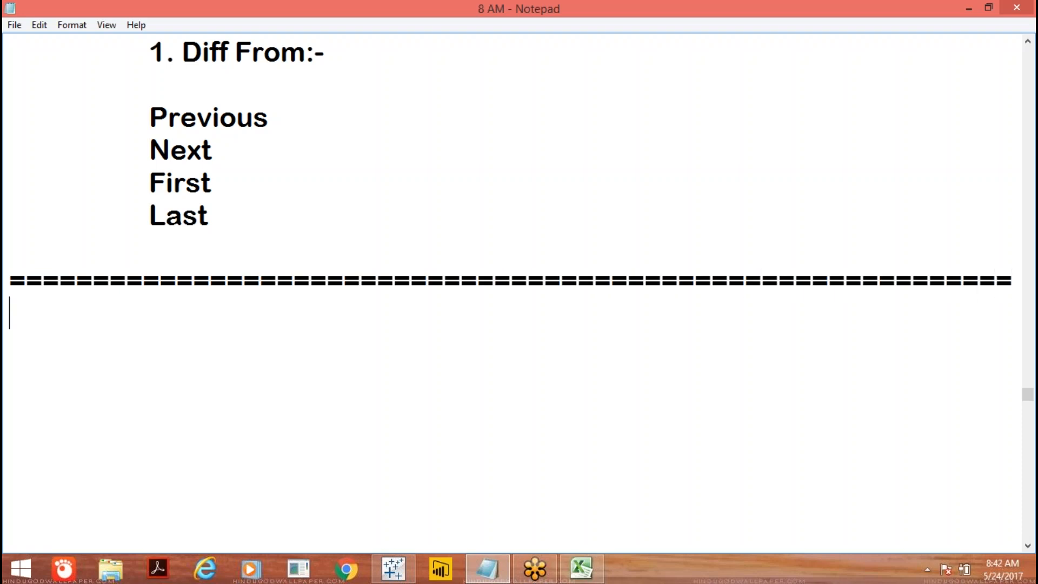
# Add the heading "Task::" on the line below the divider.
pyautogui.write(':')
pyautogui.press('BackSpace')
pyautogui.write('Task::')
pyautogui.press('Return')
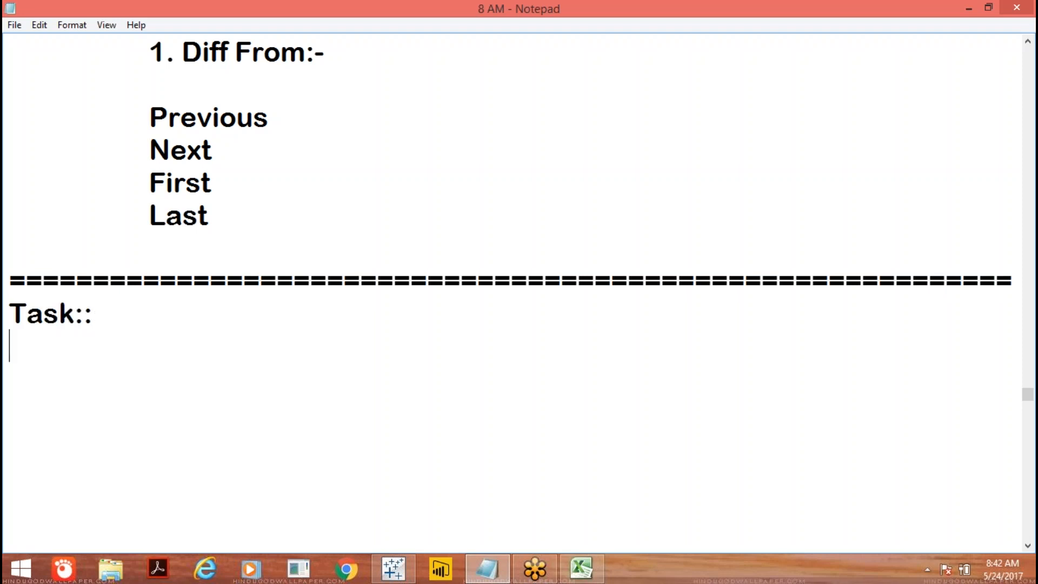
# Below the Task heading, write "Create a report by comparing each country sale with India sale in Asia Continent.".
pyautogui.write('Create ')
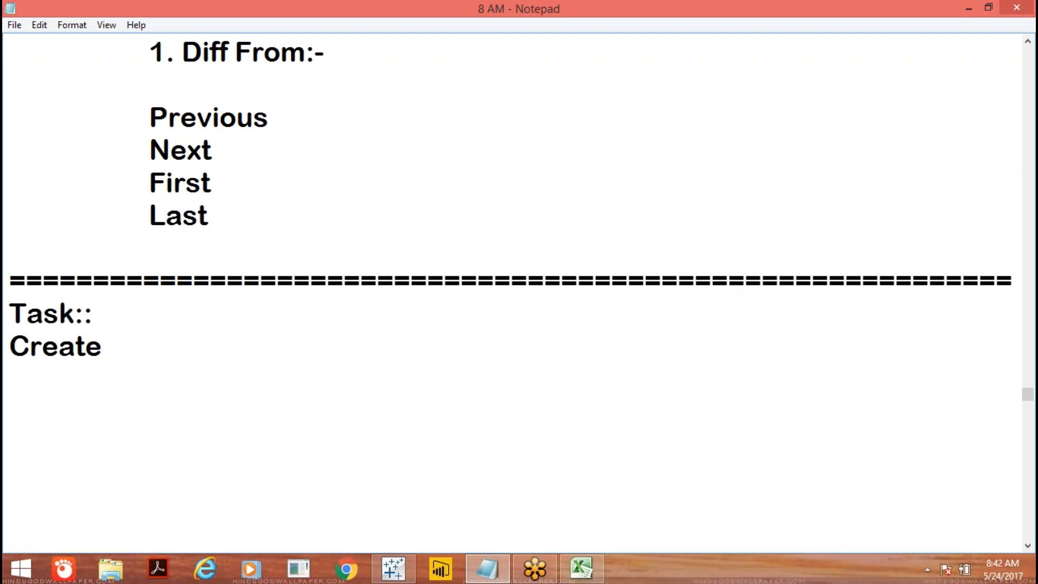
pyautogui.write('a report')
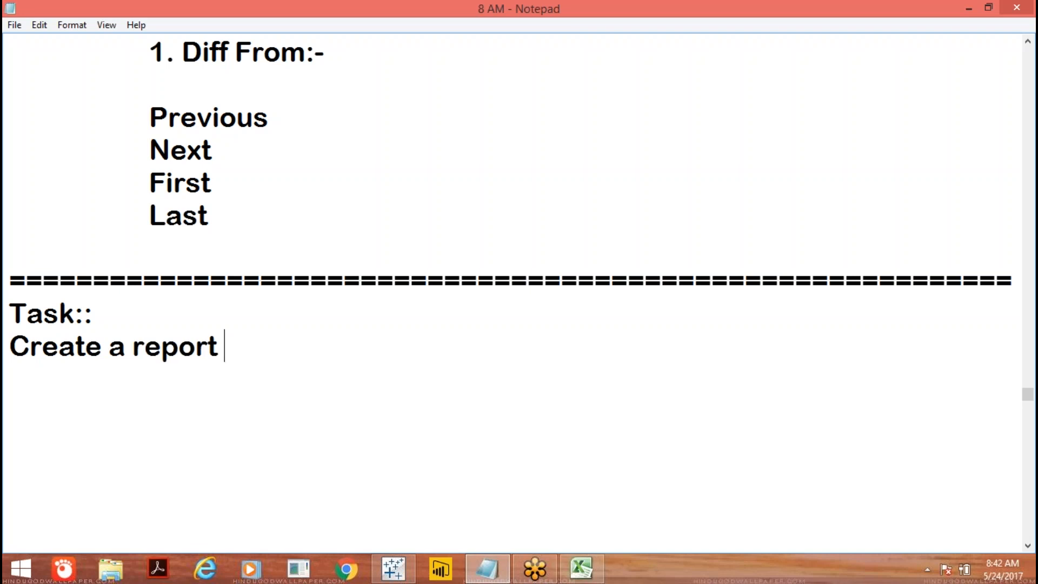
pyautogui.write(' by comparing each country ')
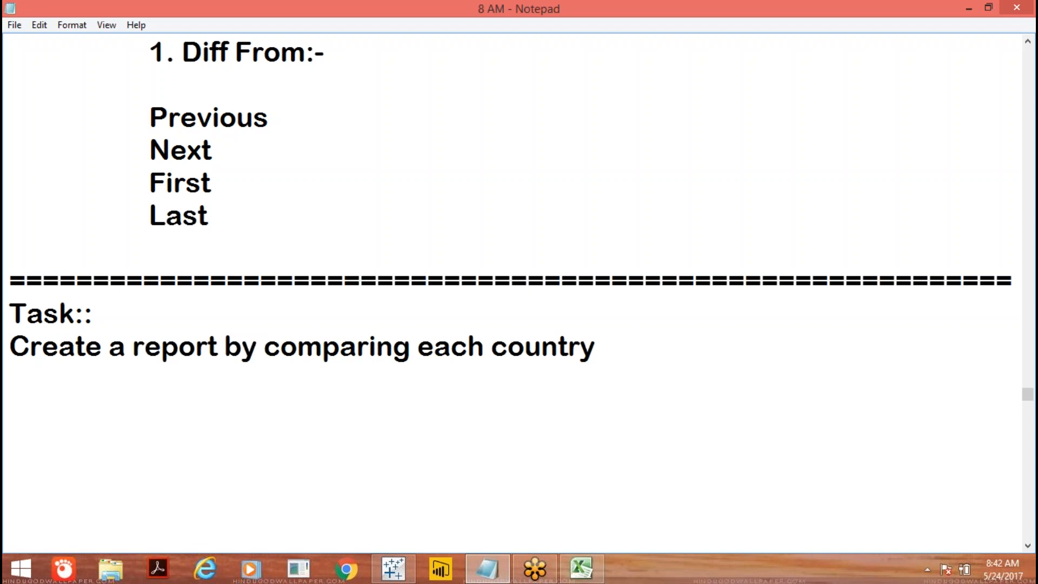
pyautogui.write('sale')
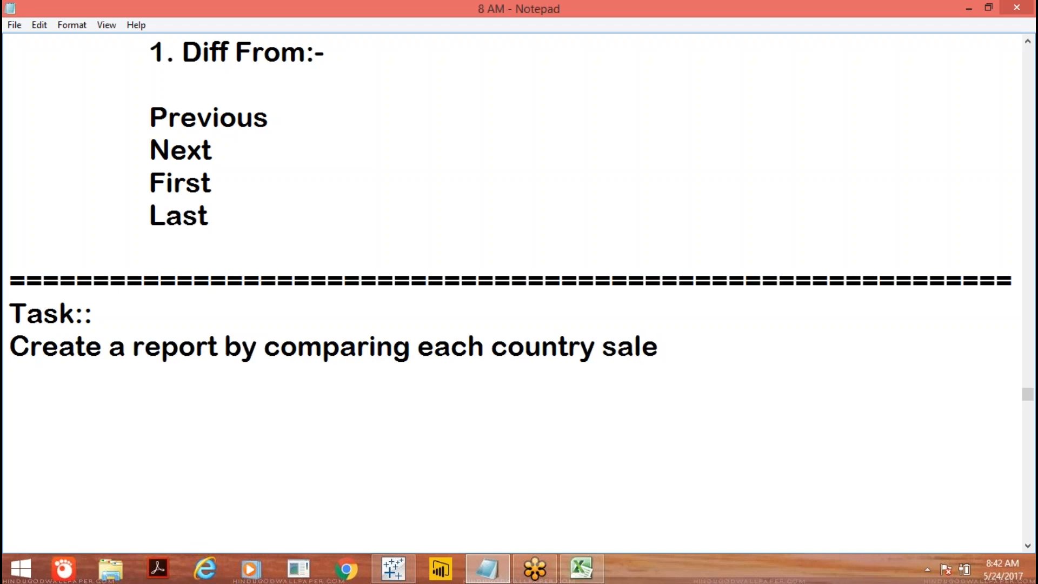
pyautogui.write('with ')
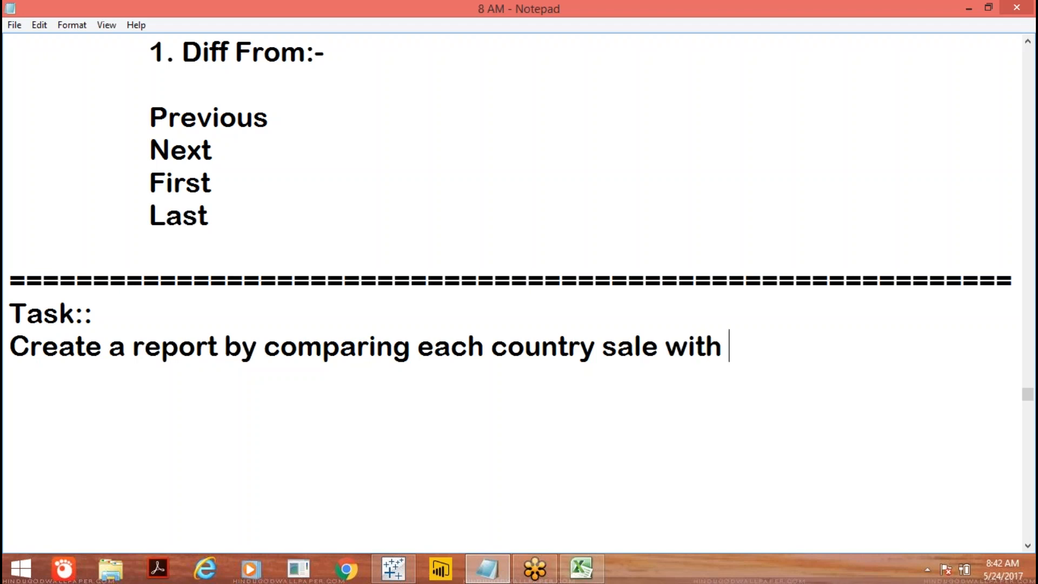
pyautogui.write('India')
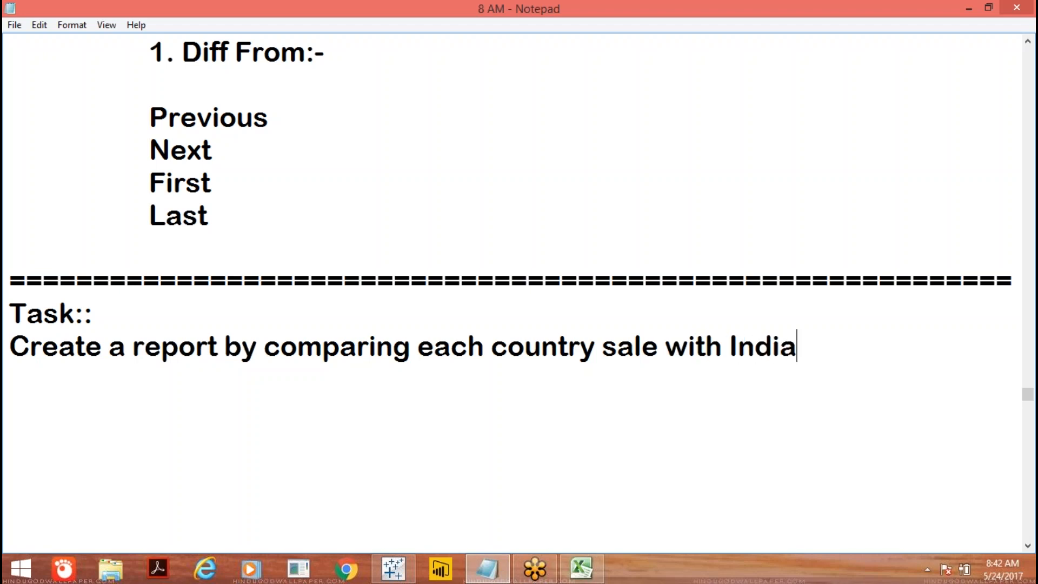
pyautogui.write(' sale')
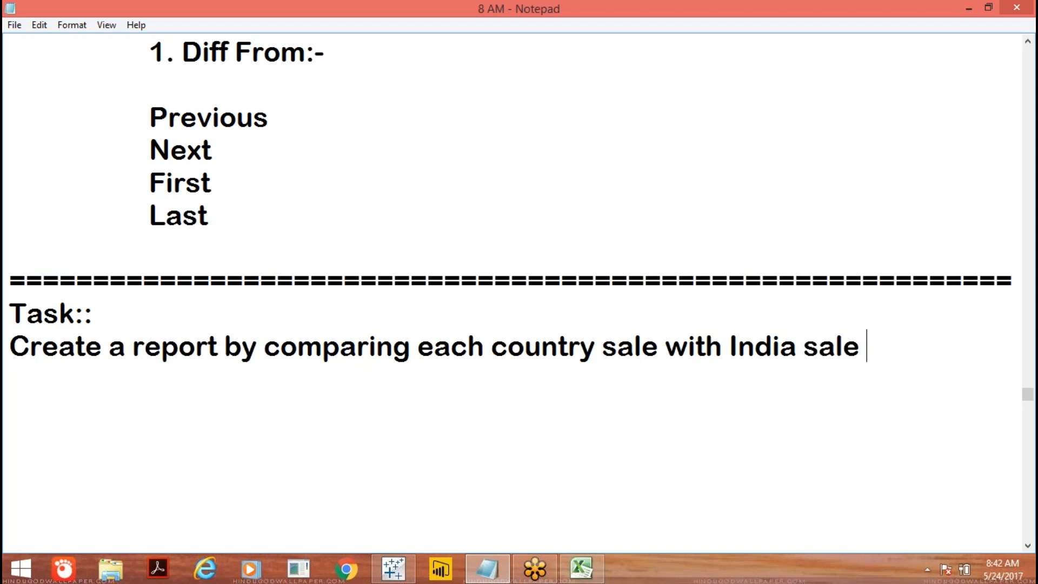
pyautogui.write(' in As')
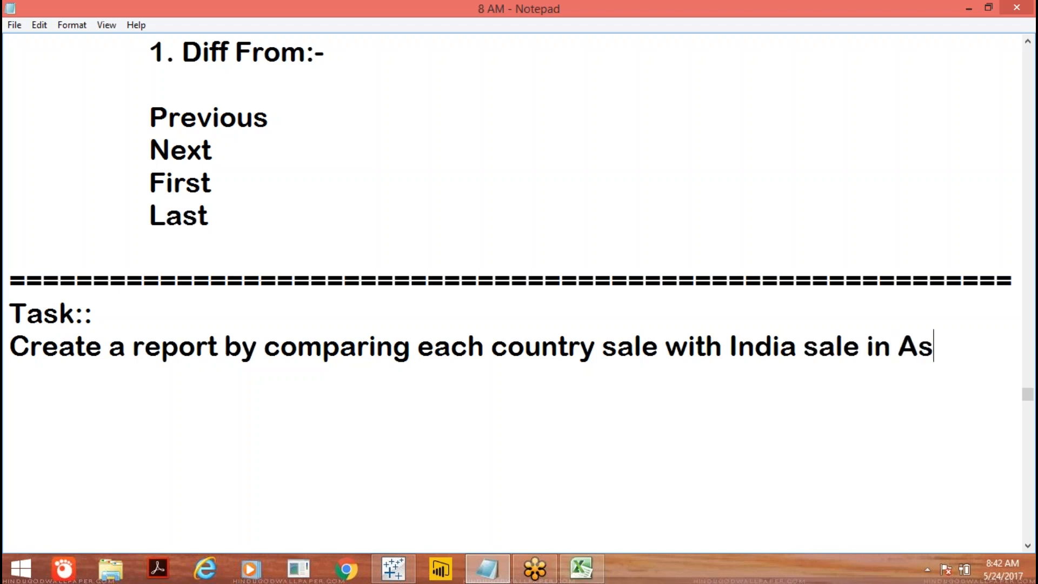
pyautogui.write('ia C')
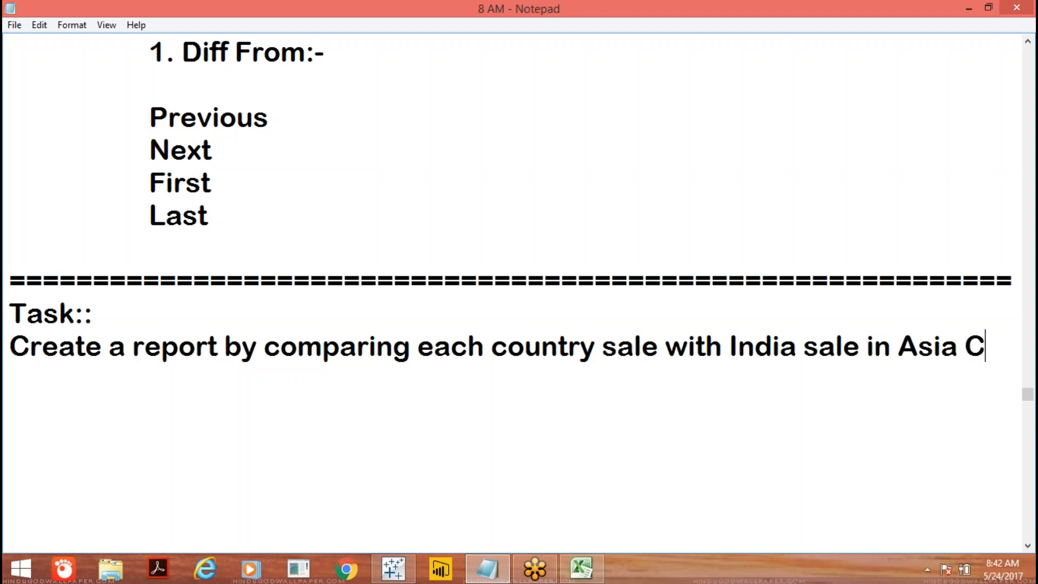
pyautogui.write('ontinen')
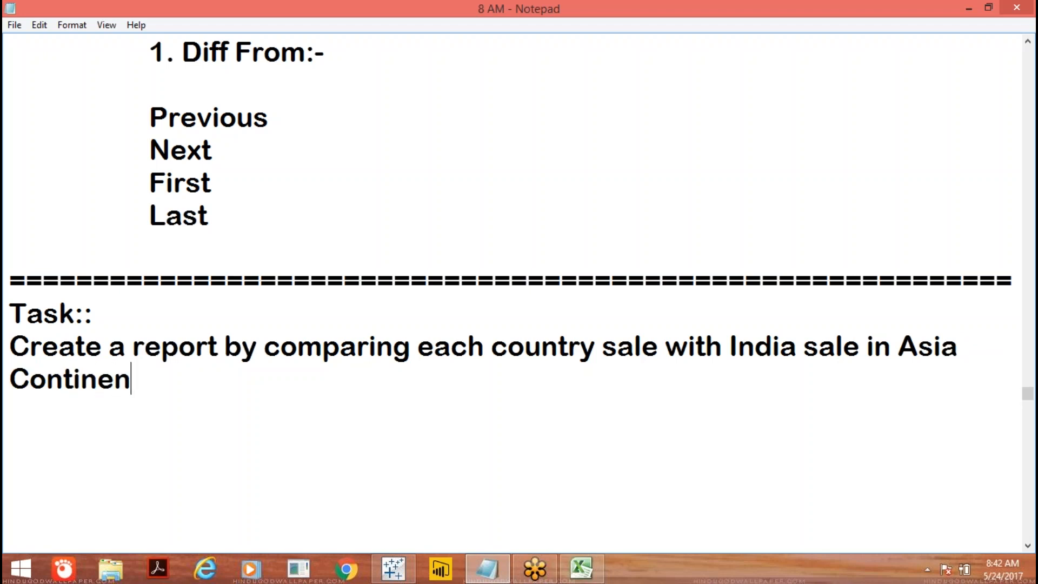
pyautogui.write('t.')
# Switch to Tableau and, on a new worksheet, build a table of Sales by Country / Region from the BusinessProject data source.
pyautogui.click(398, 572)
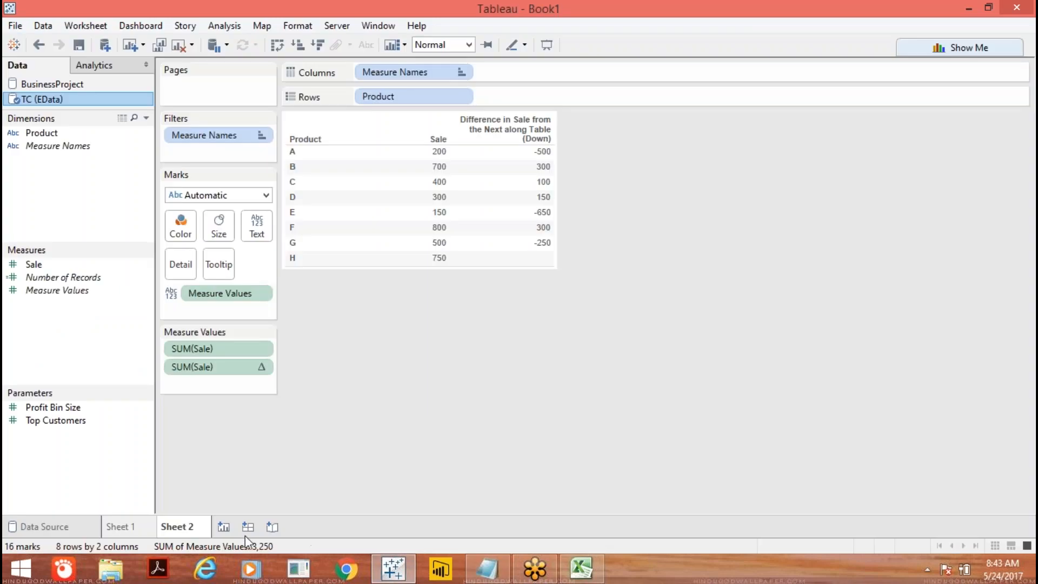
pyautogui.click(224, 526)
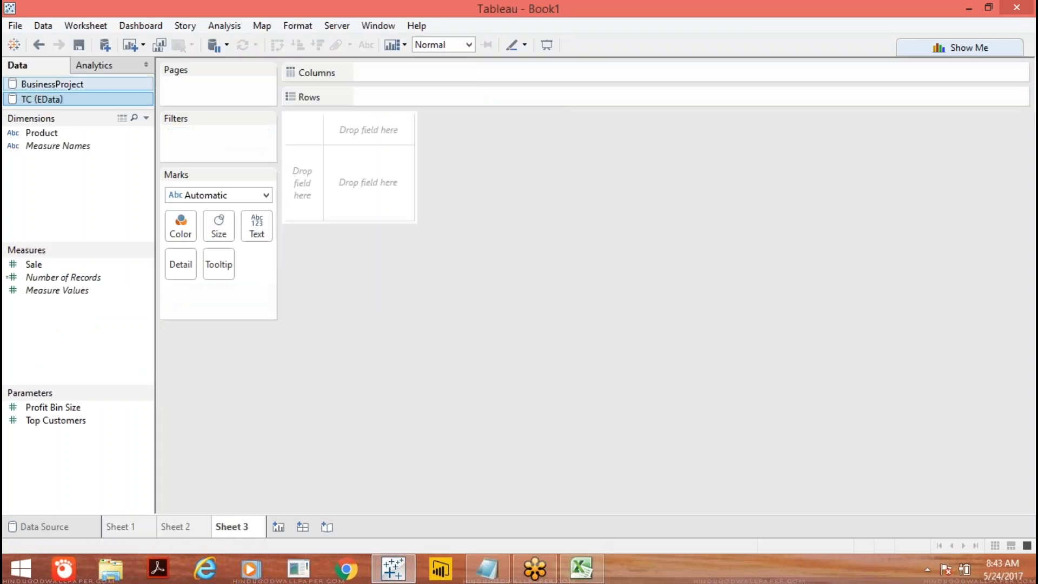
pyautogui.click(60, 84)
pyautogui.click(20, 184)
pyautogui.moveTo(89, 197); pyautogui.dragTo(416, 100)
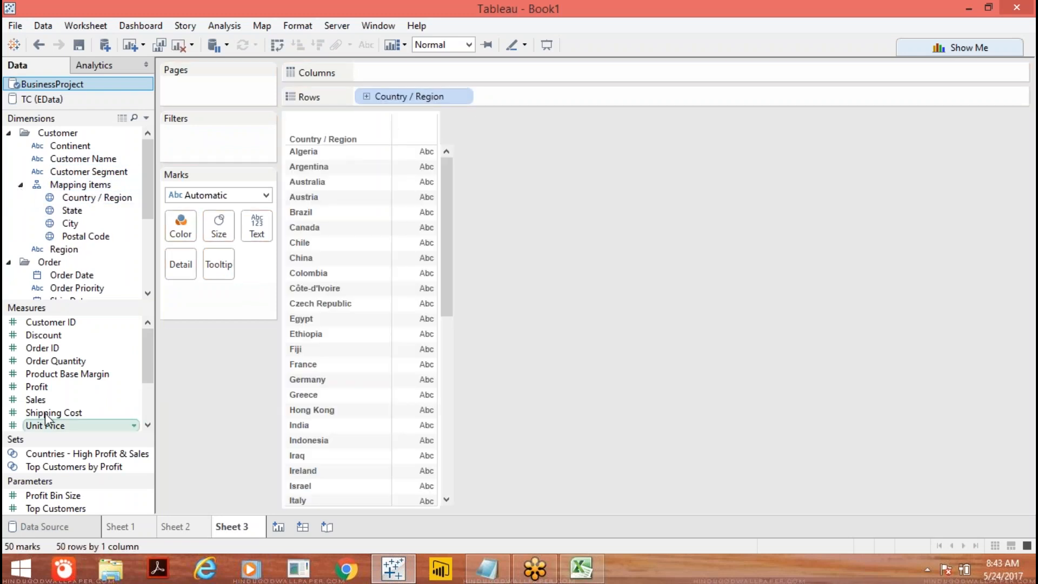
pyautogui.moveTo(35, 400); pyautogui.dragTo(410, 286)
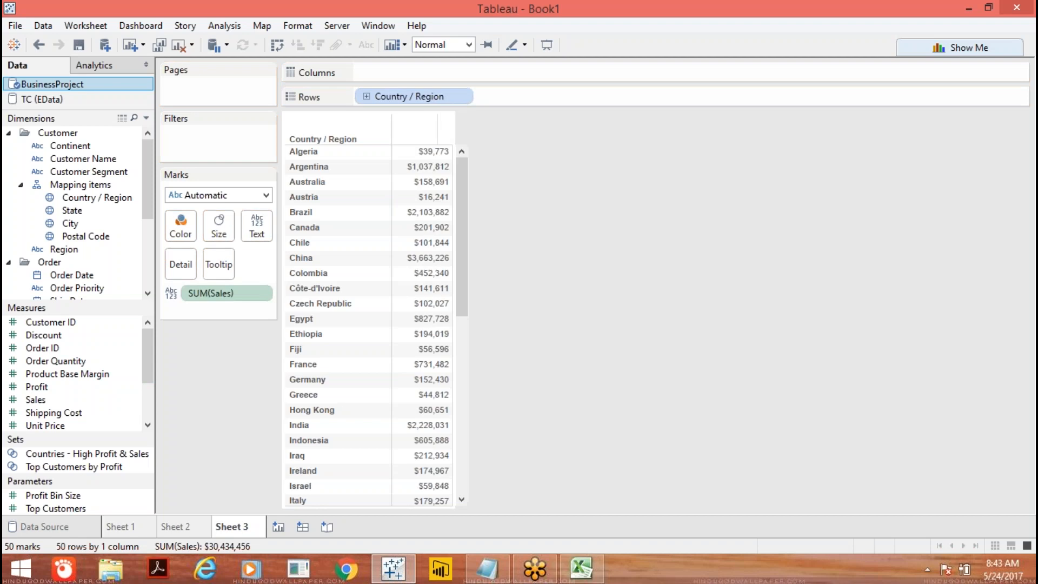
# Filter the table to the Asia continent and move India to the first row, above China.
pyautogui.moveTo(411, 168)
pyautogui.moveTo(395, 288)
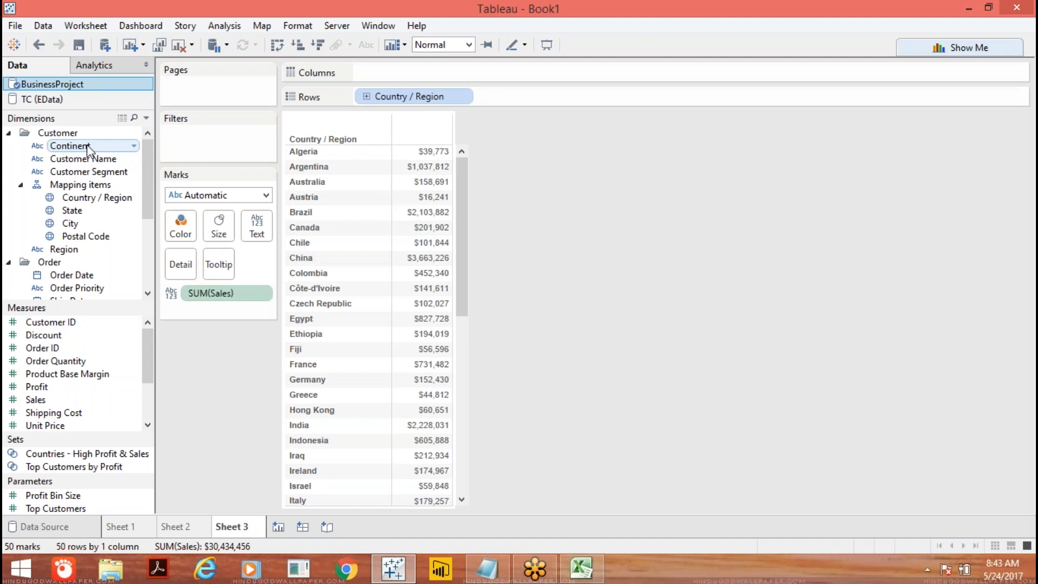
pyautogui.moveTo(86, 145); pyautogui.dragTo(183, 140)
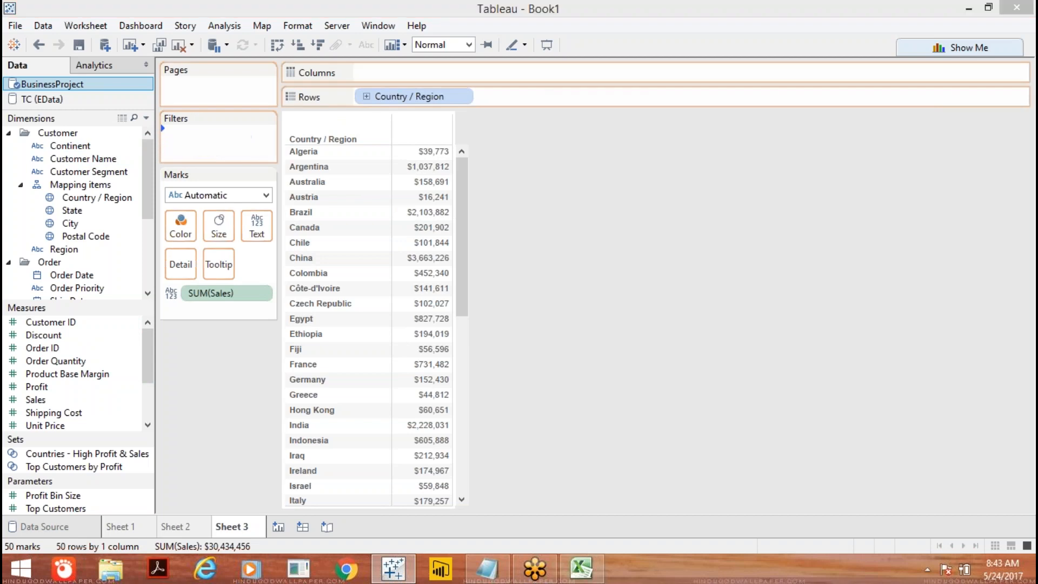
pyautogui.click(376, 184)
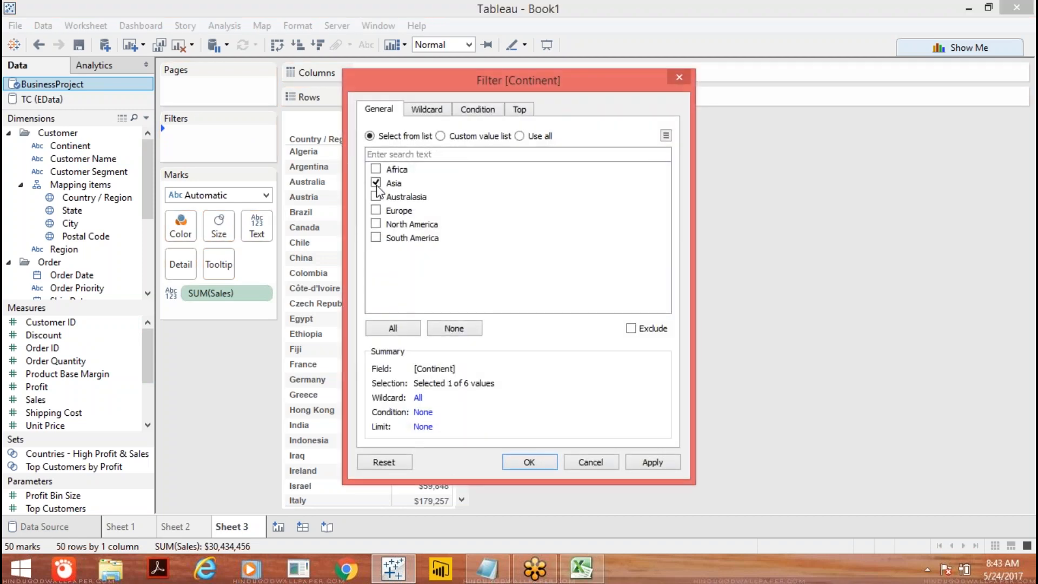
pyautogui.click(651, 462)
pyautogui.click(545, 460)
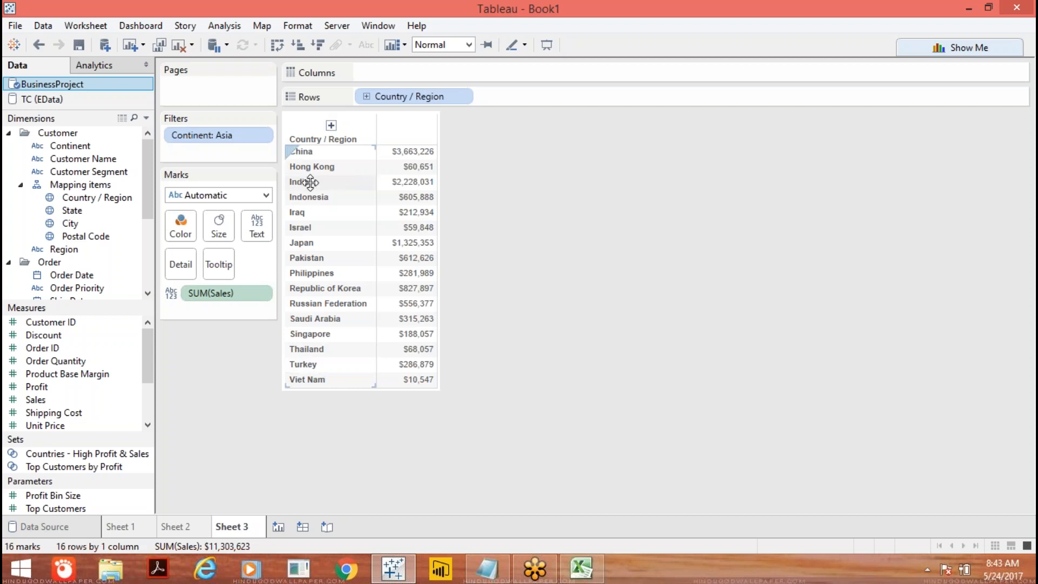
pyautogui.moveTo(309, 176); pyautogui.dragTo(316, 152)
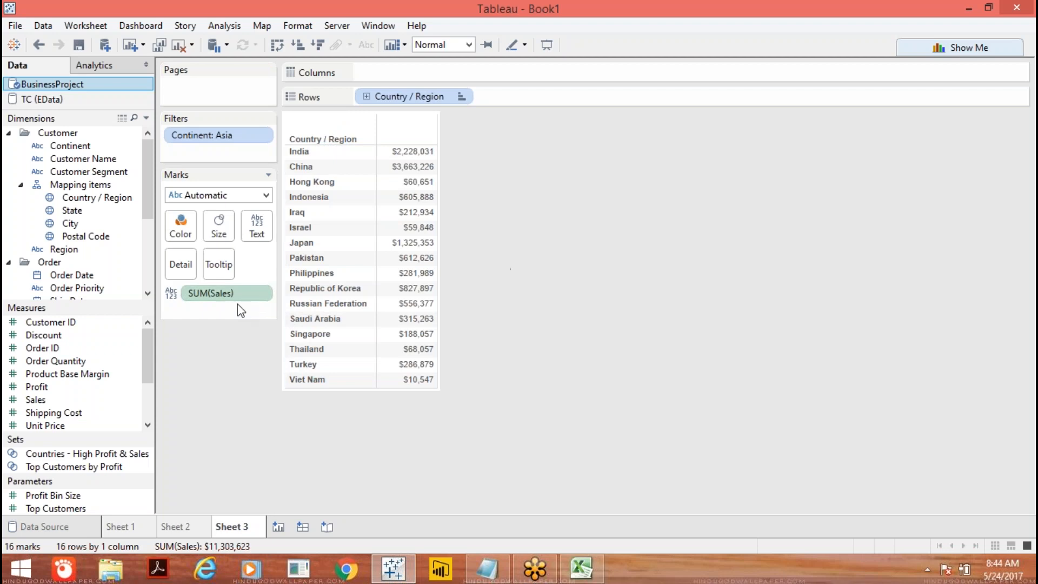
# Apply a Difference From table calculation to Sales along Table (Down) relative to First, and add plain Sales as the column before it.
pyautogui.click(261, 293)
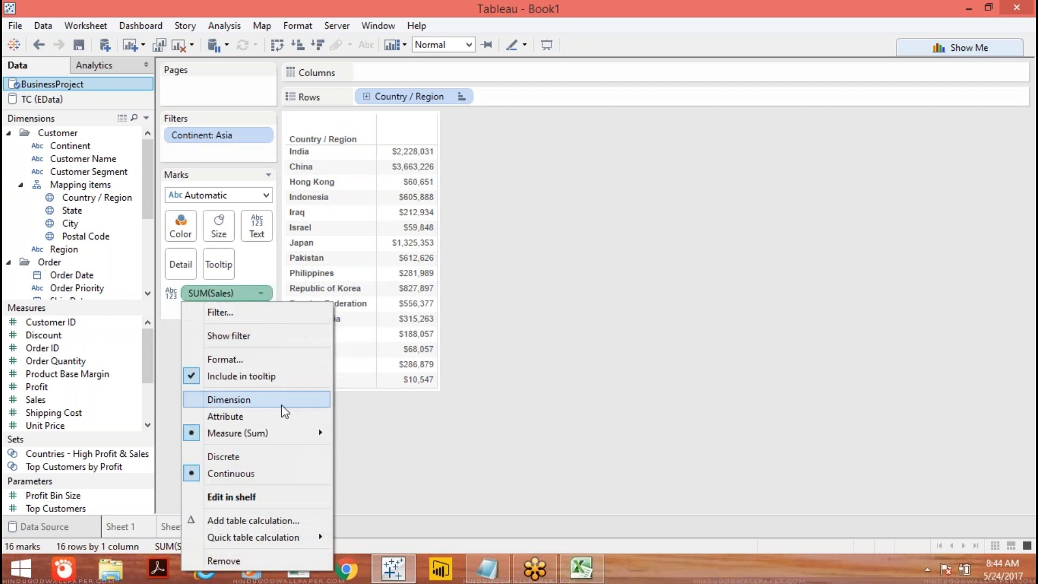
pyautogui.click(253, 521)
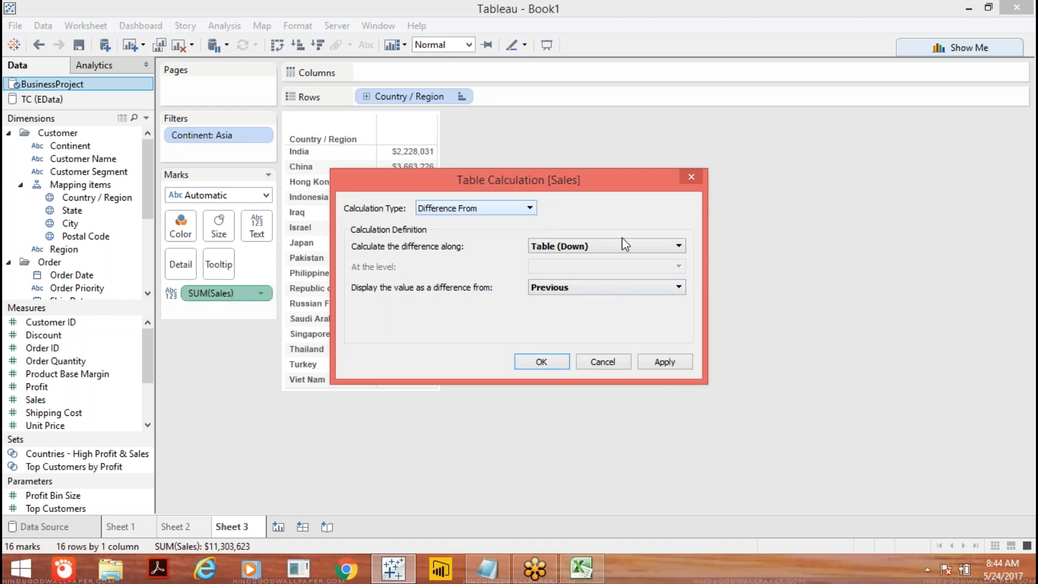
pyautogui.click(679, 288)
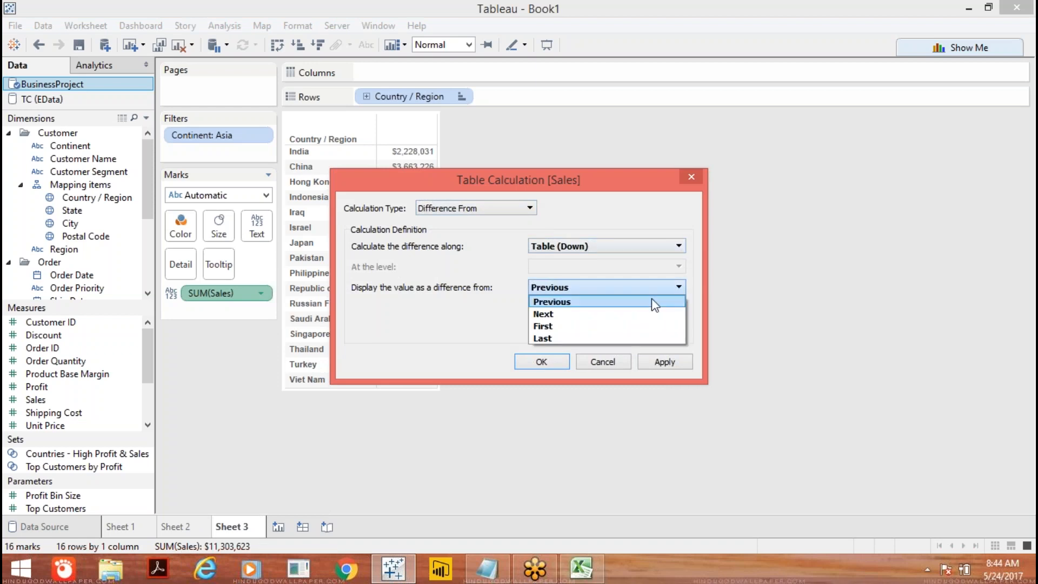
pyautogui.click(612, 327)
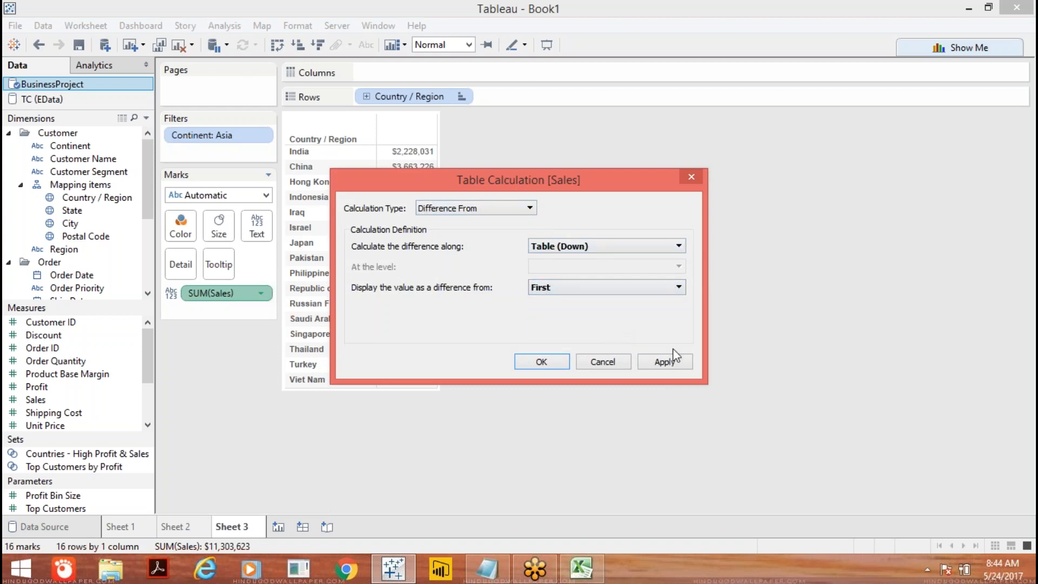
pyautogui.click(665, 361)
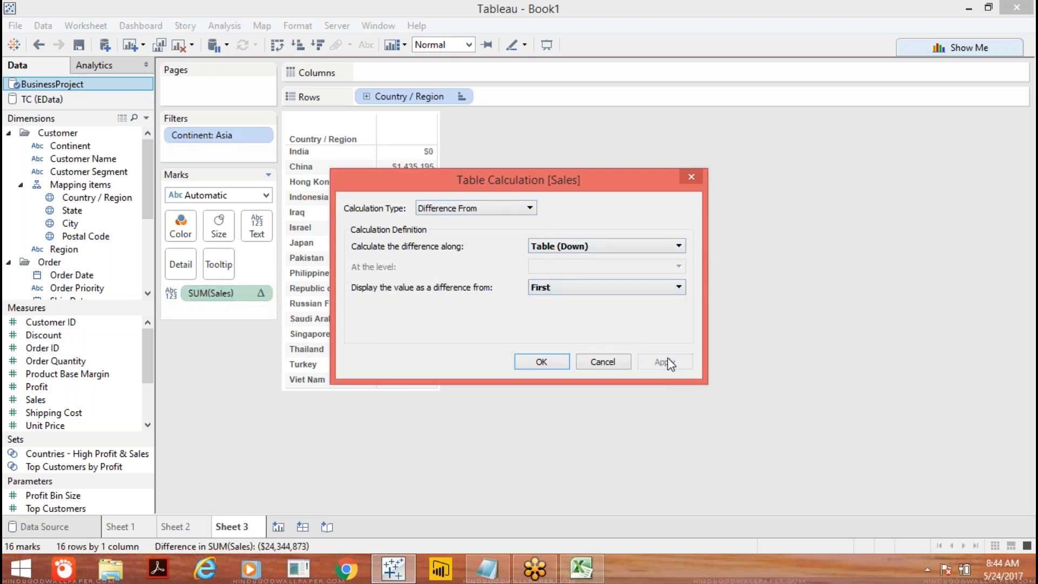
pyautogui.click(540, 358)
pyautogui.moveTo(36, 399); pyautogui.dragTo(381, 289)
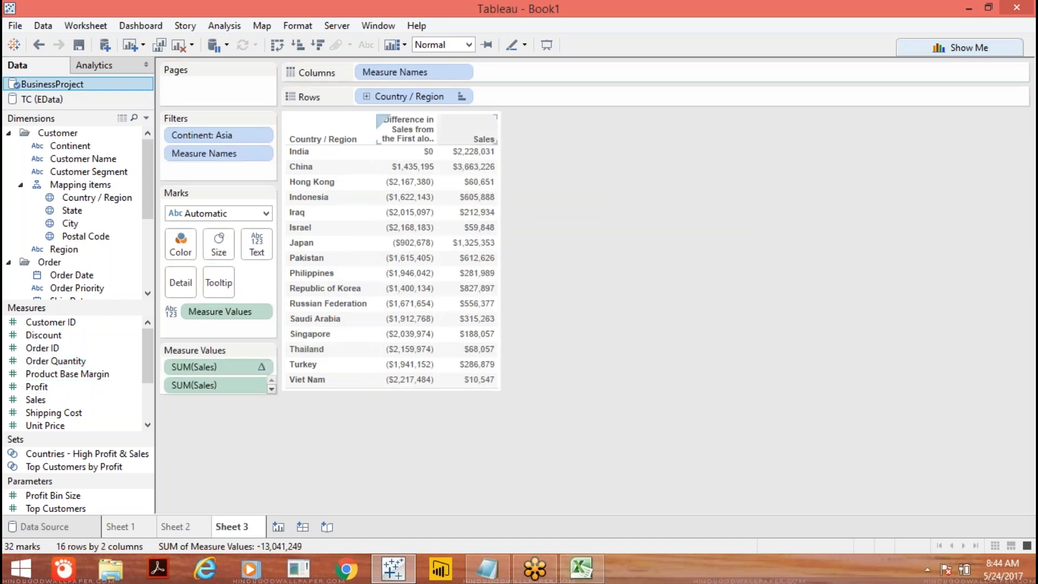
pyautogui.moveTo(408, 128); pyautogui.dragTo(470, 129)
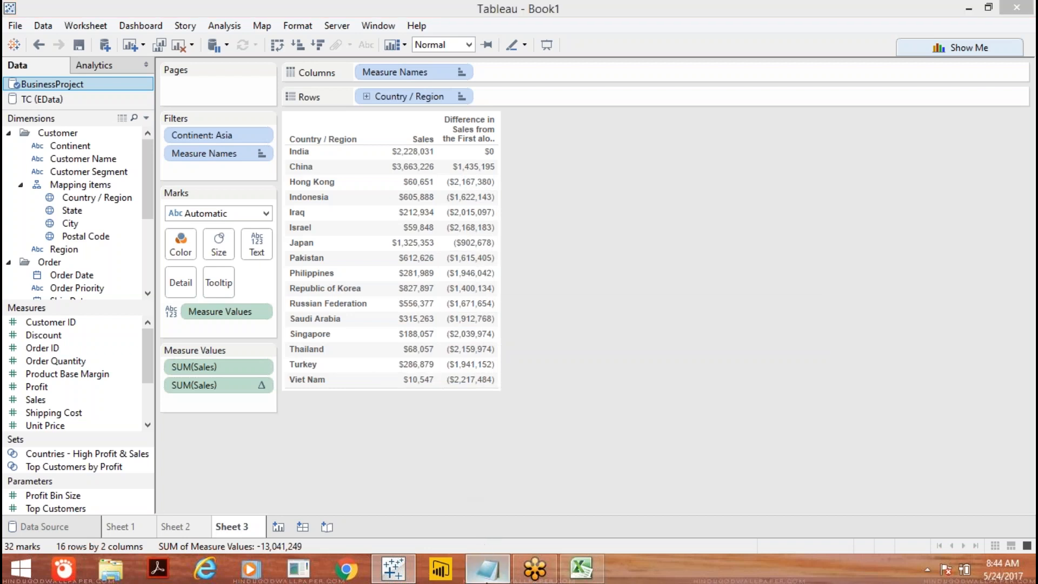
# Switch to Notepad and, below the first task, write "Create report with comparing each month sale with its orev month in the selected year".
pyautogui.click(486, 568)
pyautogui.click(162, 365)
pyautogui.press('Return')
pyautogui.press('Return')
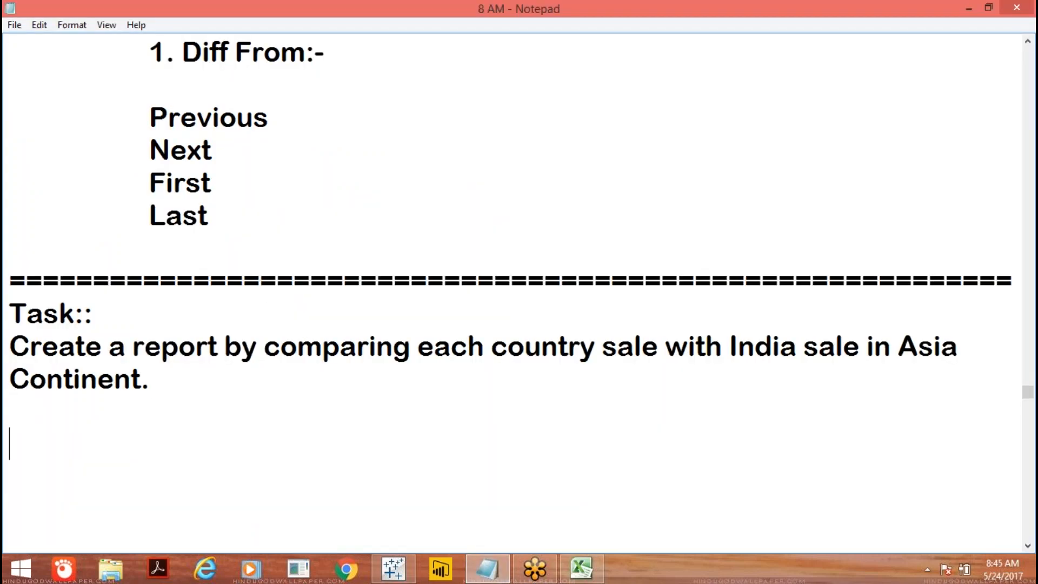
pyautogui.write('Create ')
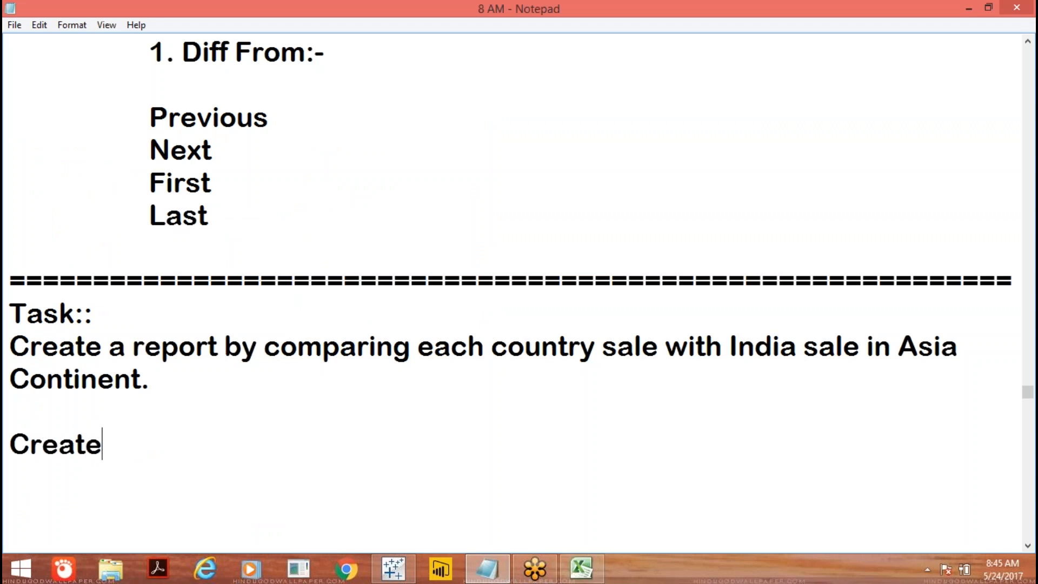
pyautogui.write('report')
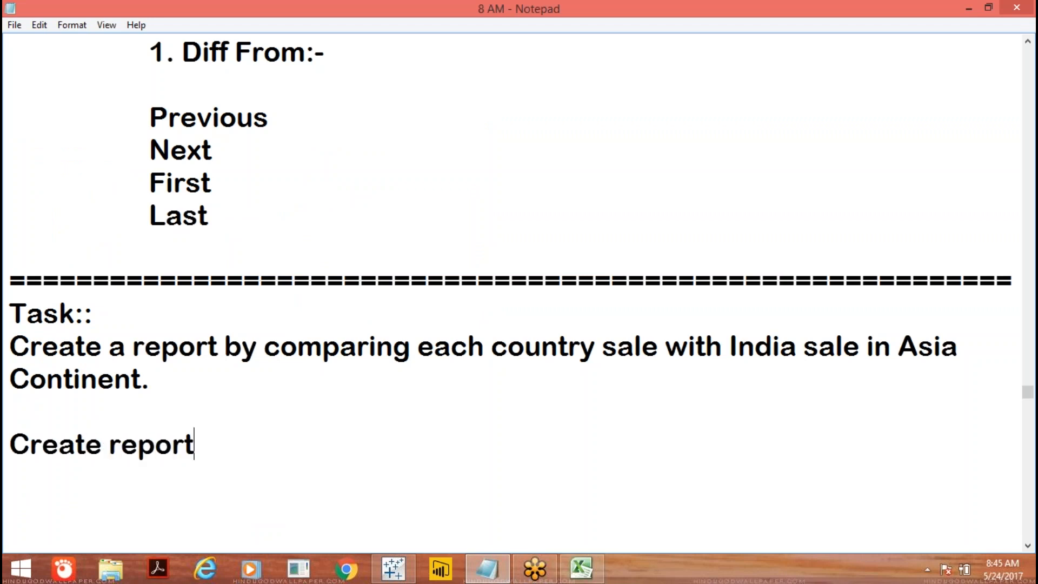
pyautogui.write(' with ')
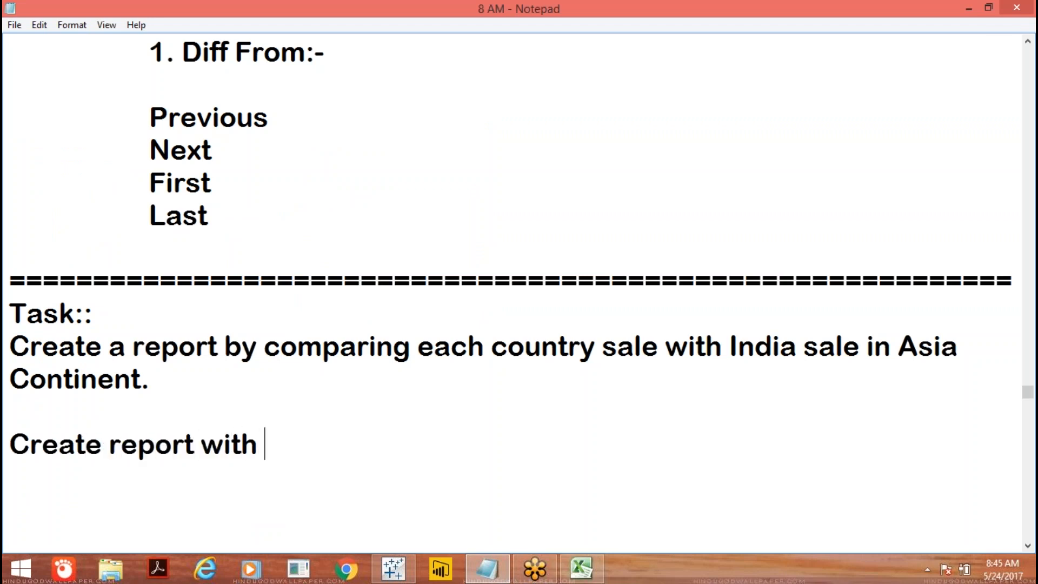
pyautogui.write('comparing ')
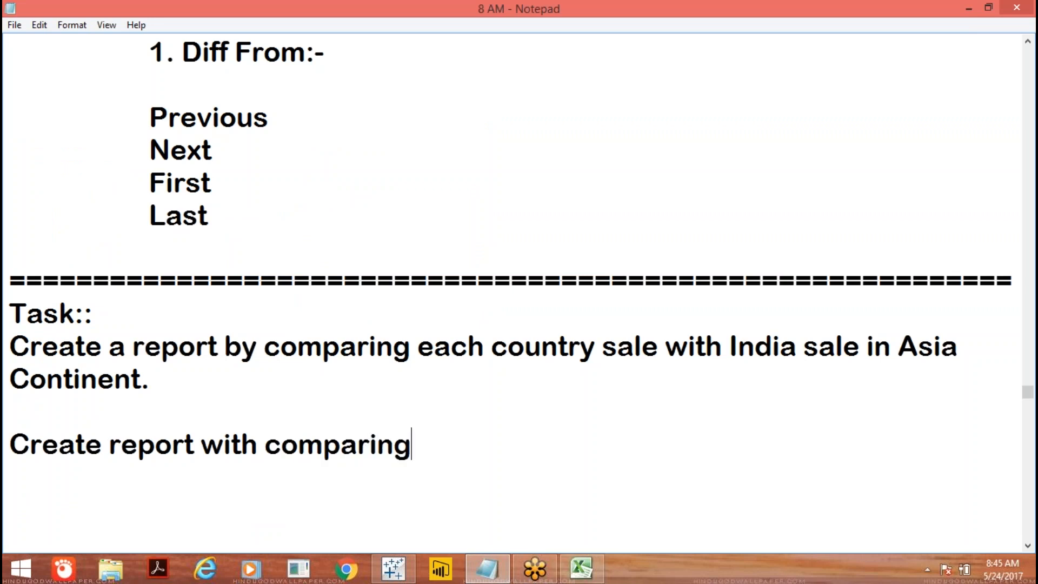
pyautogui.write('each mo')
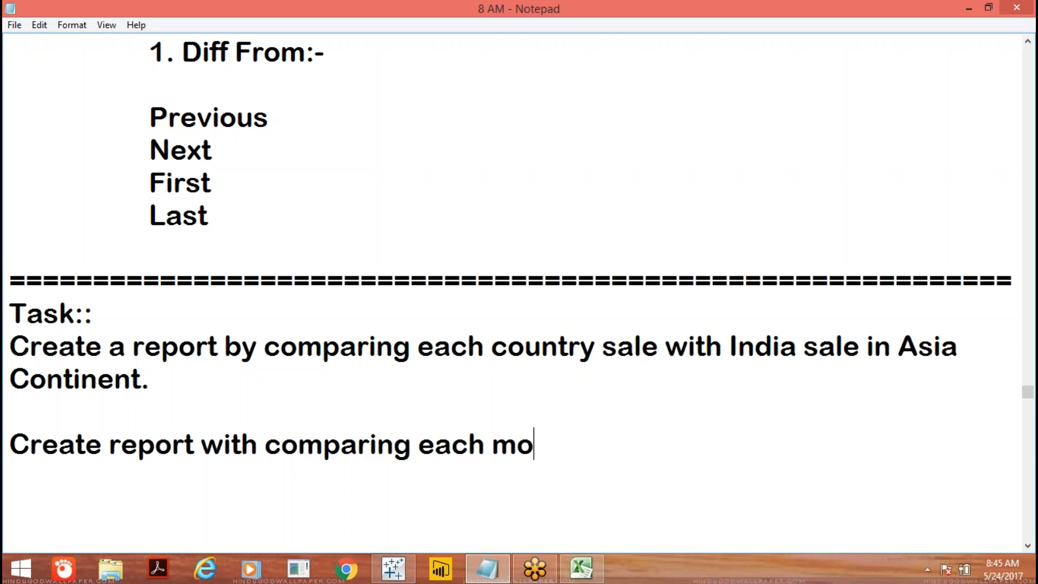
pyautogui.write('nth sale ')
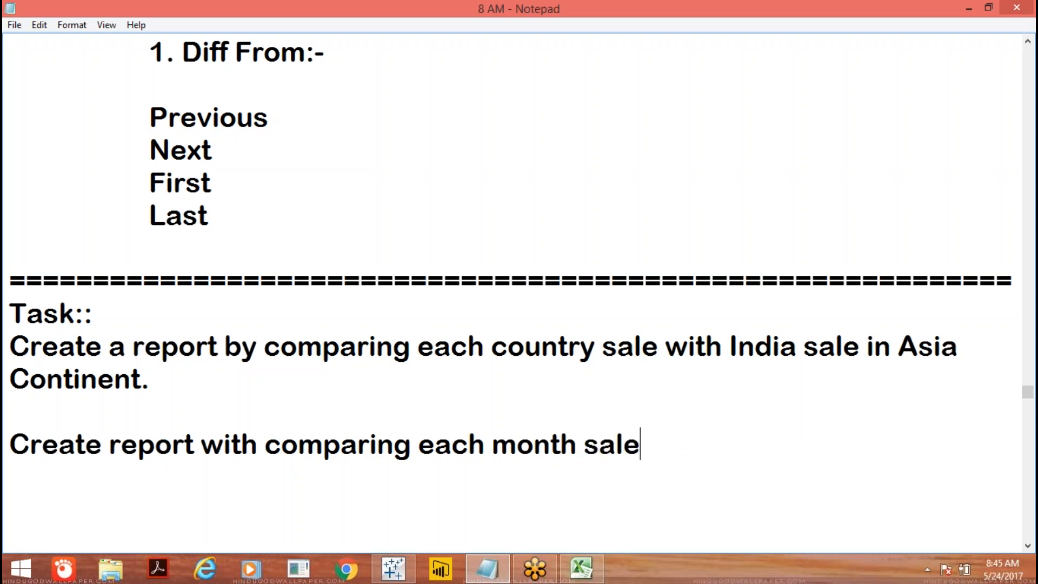
pyautogui.write('with its ')
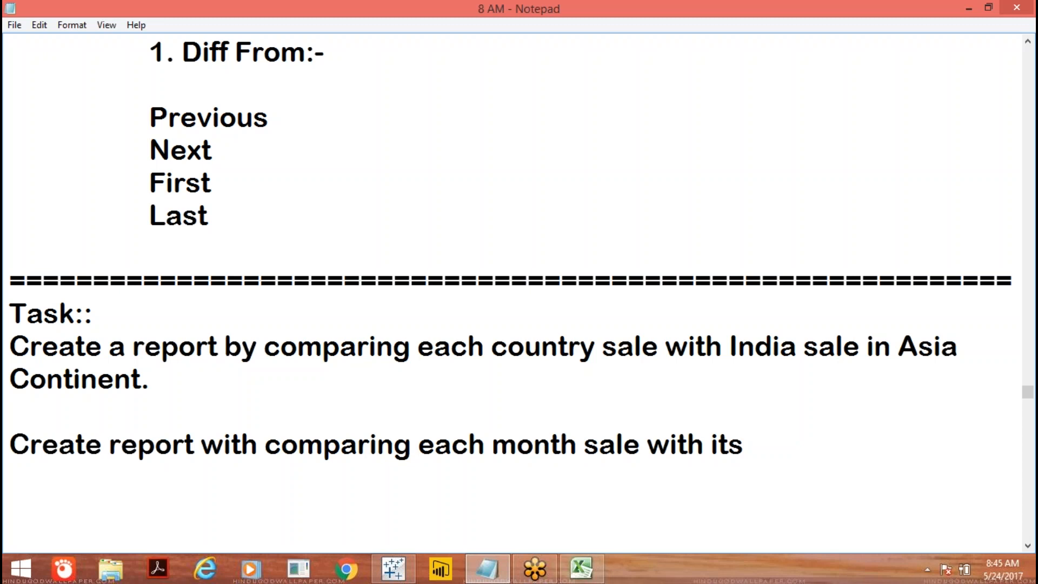
pyautogui.write('orev')
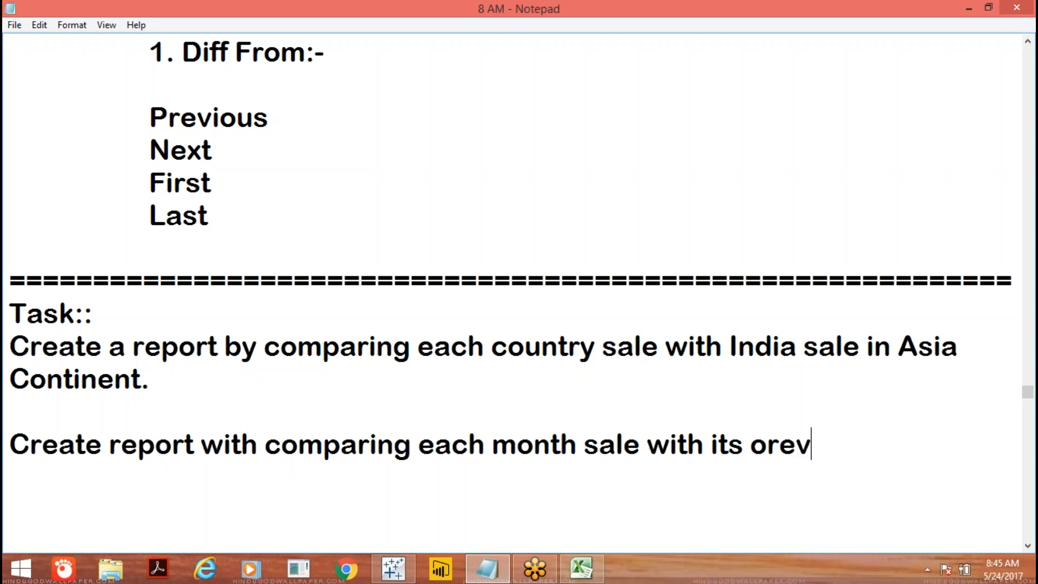
pyautogui.write(' mont')
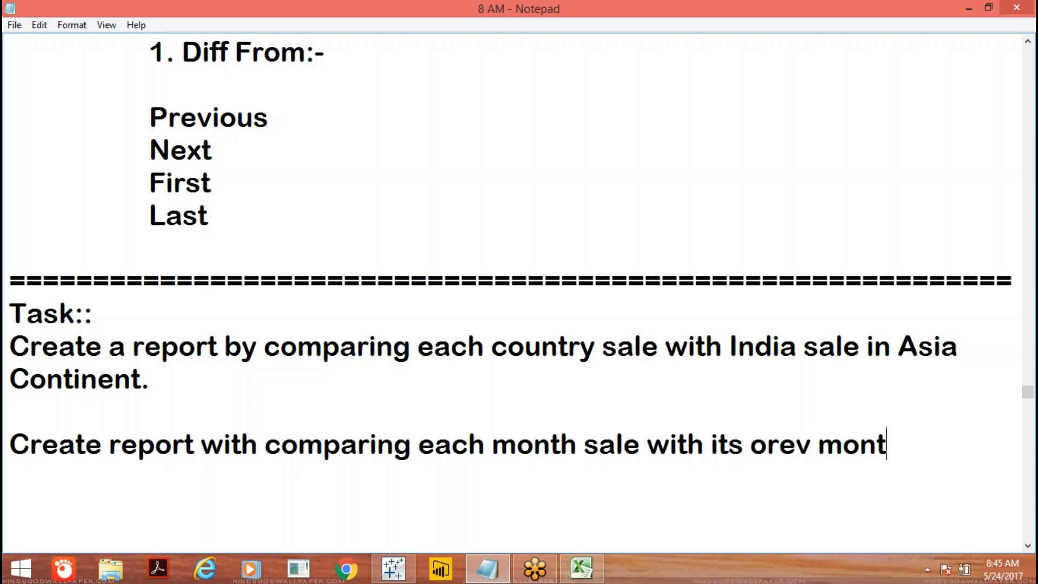
pyautogui.write('h in the sl')
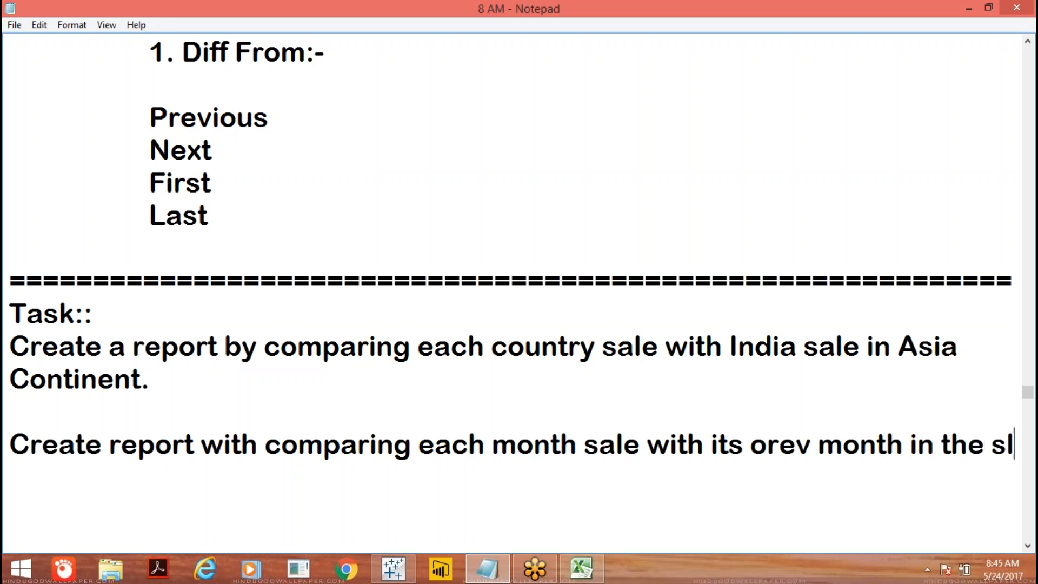
pyautogui.press('BackSpace')
pyautogui.write('elect')
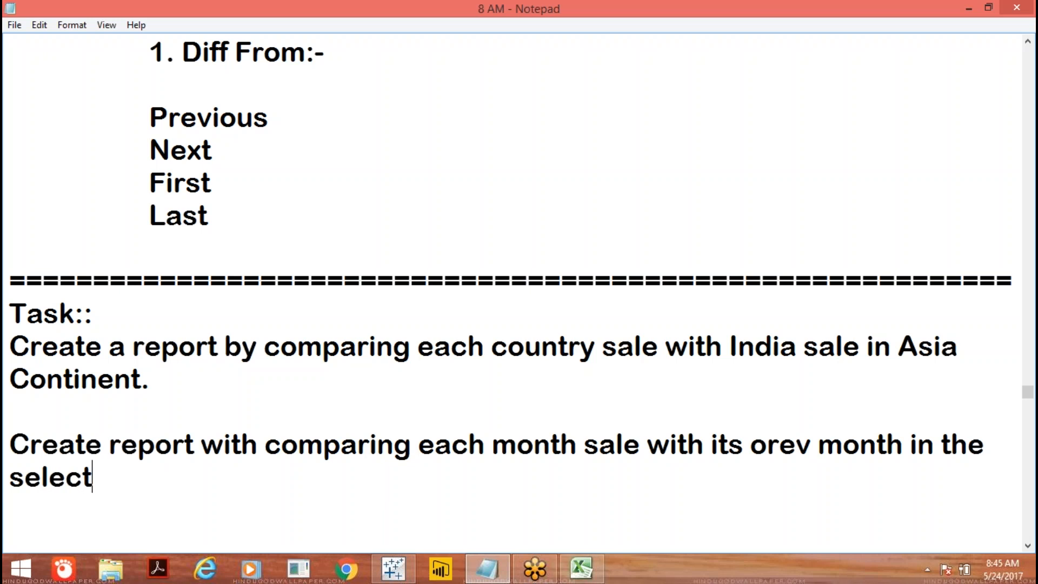
pyautogui.write('ed y')
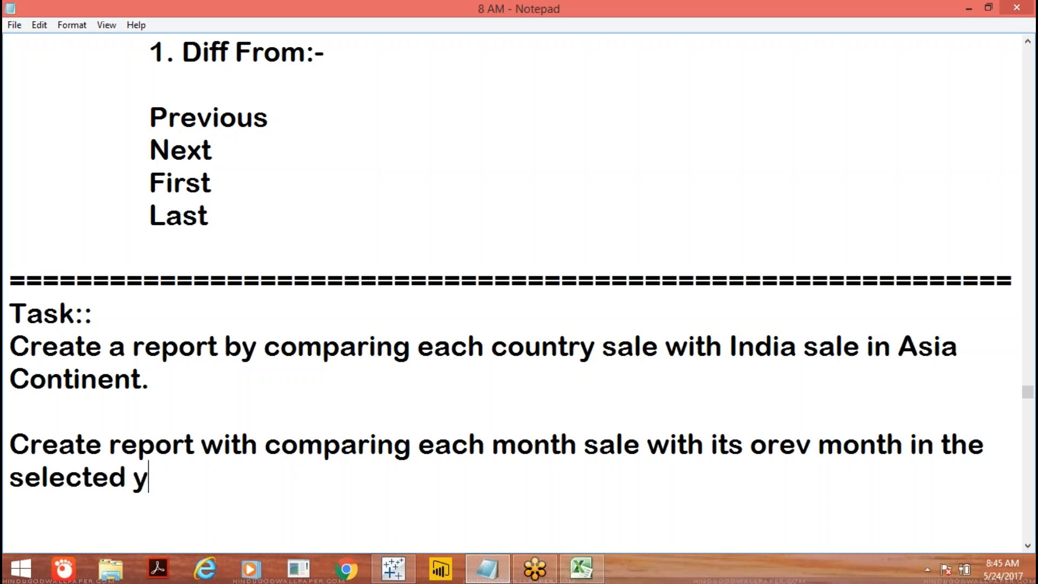
pyautogui.write('ear')
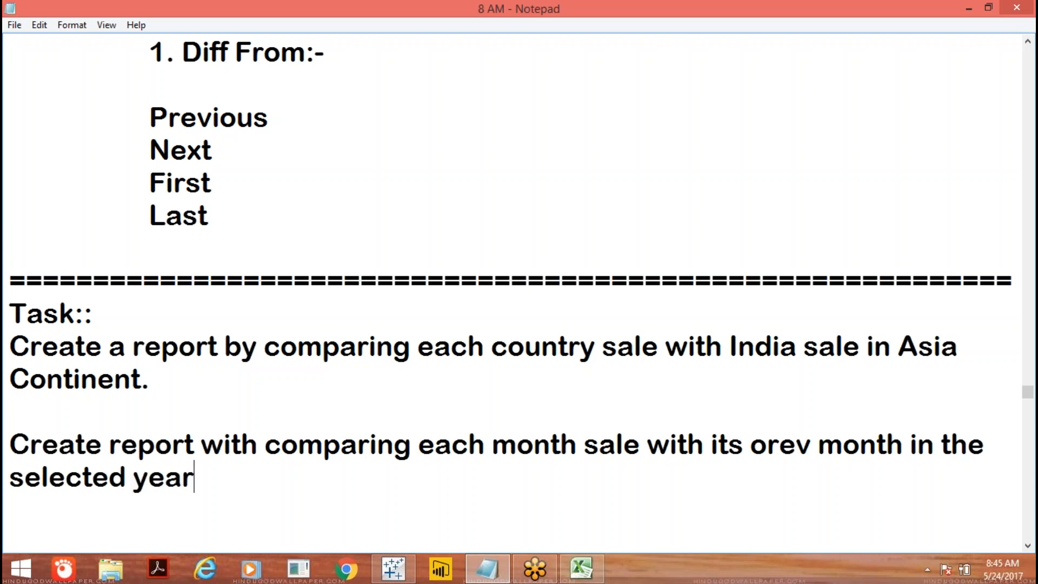
# Switch to Tableau and, on a new worksheet, build a table of Sales by month of Order Date.
pyautogui.click(394, 568)
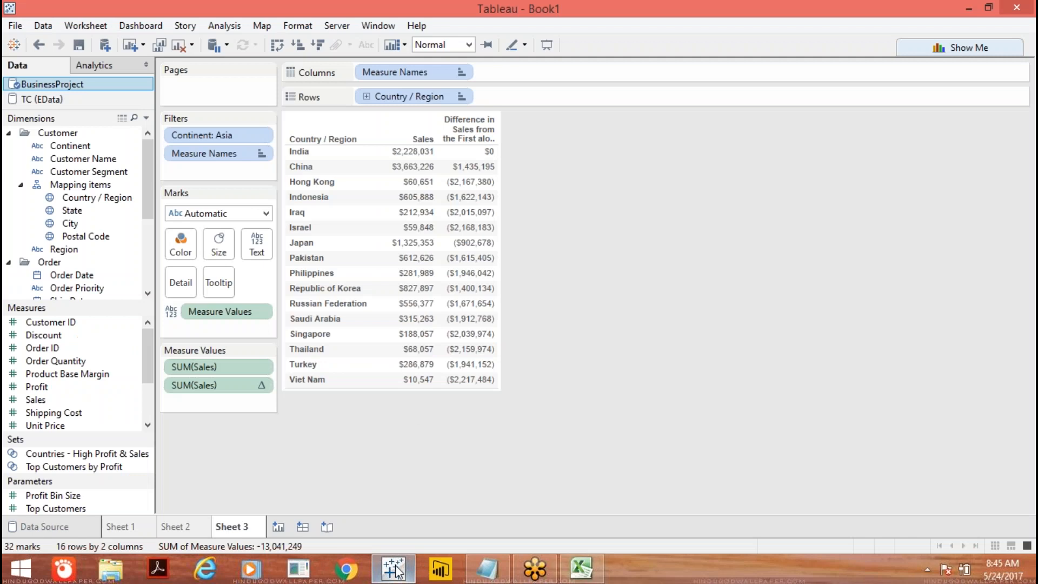
pyautogui.click(279, 526)
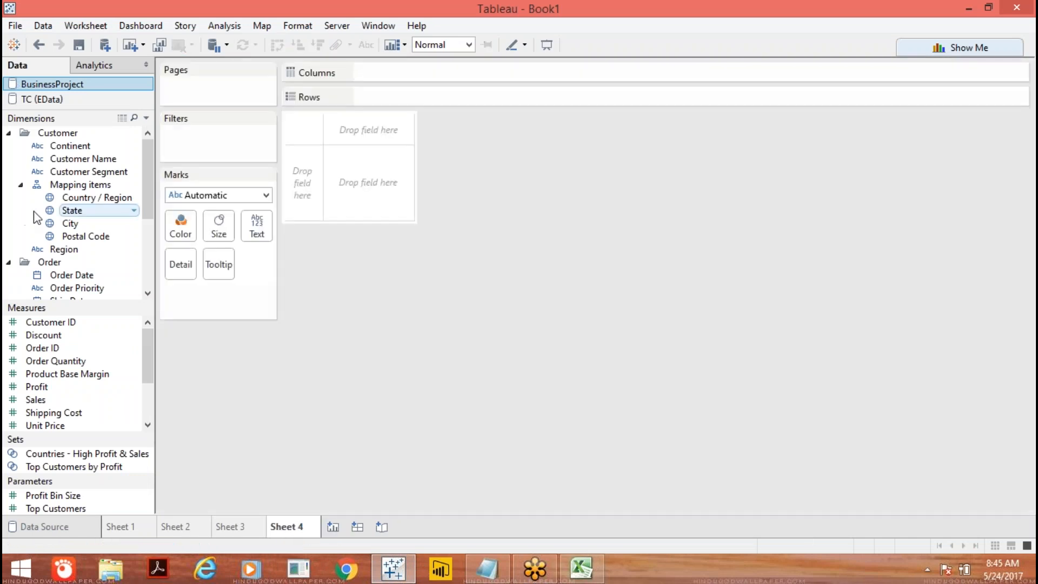
pyautogui.moveTo(79, 274)
pyautogui.mouseDown()
pyautogui.moveTo(303, 183)
pyautogui.moveTo(394, 91)
pyautogui.mouseUp()
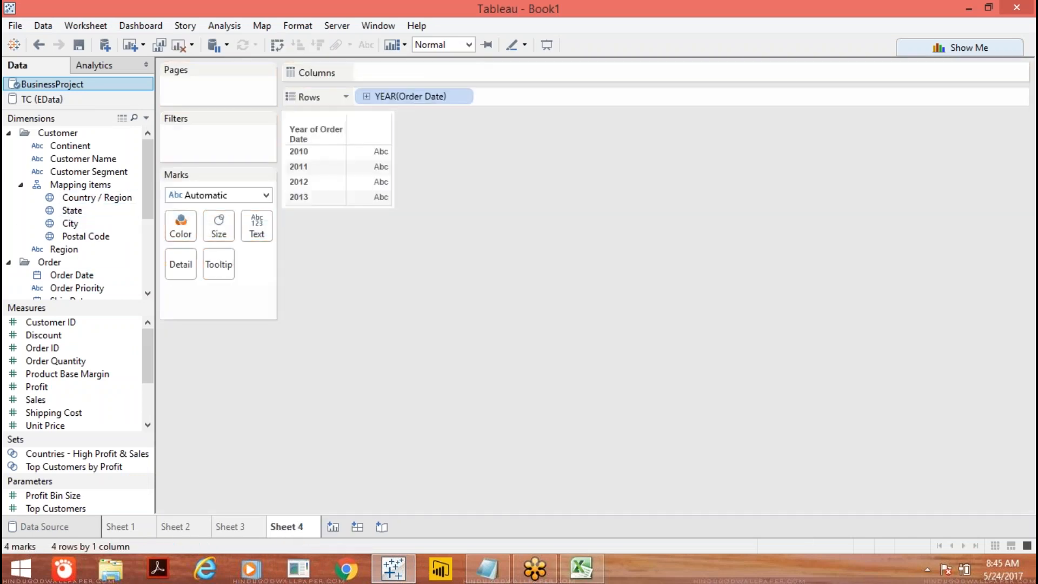
pyautogui.click(463, 97)
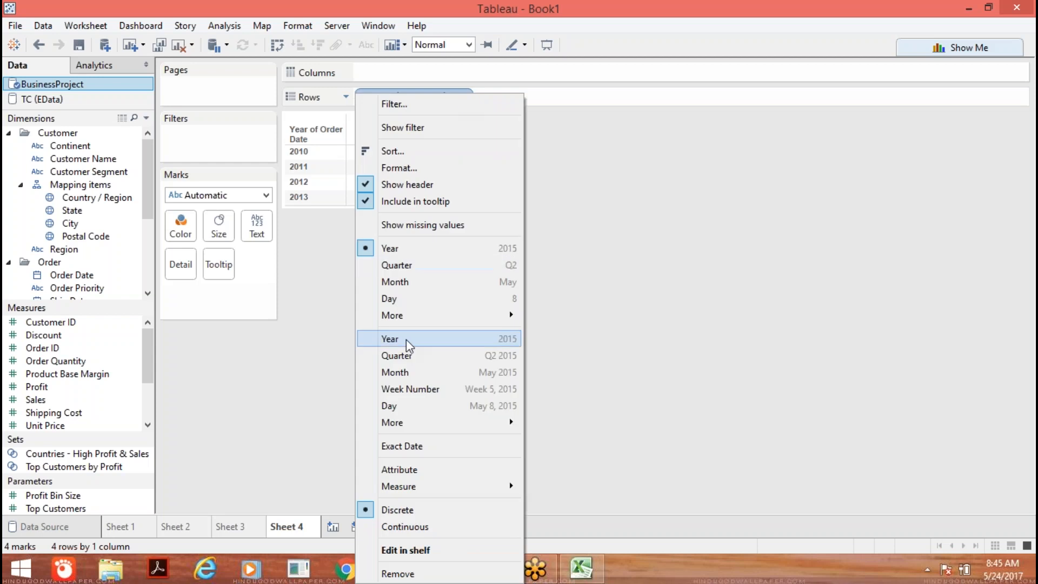
pyautogui.click(387, 282)
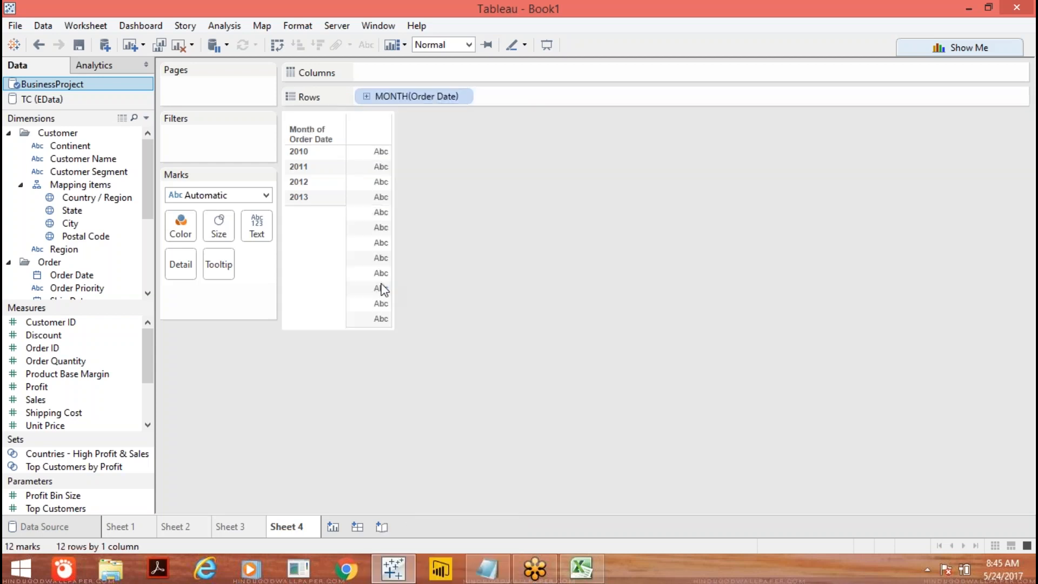
pyautogui.moveTo(64, 398); pyautogui.dragTo(368, 225)
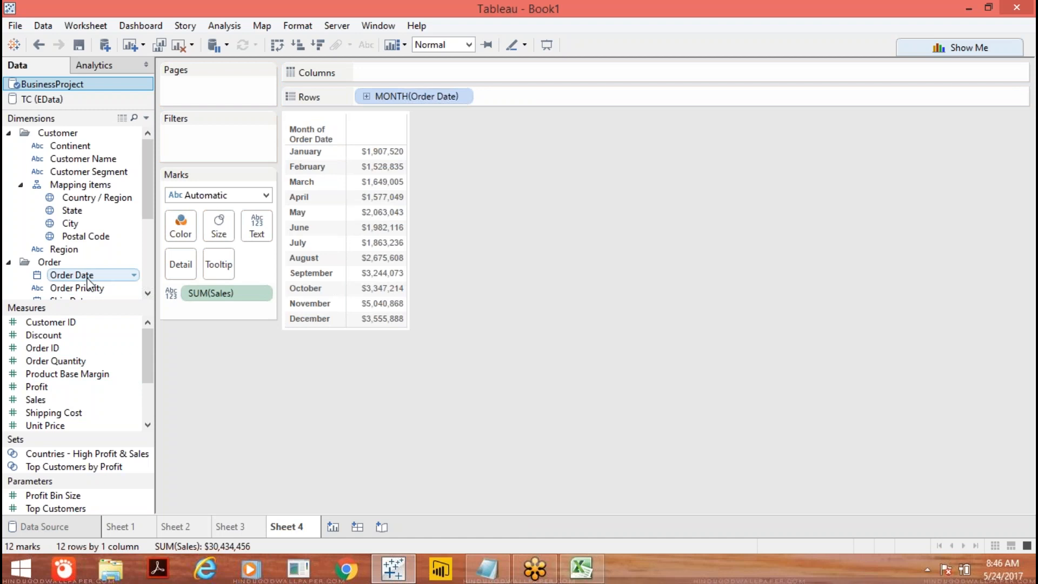
# Show a year filter for Order Date on the worksheet and keep only 2010 selected.
pyautogui.moveTo(88, 282); pyautogui.dragTo(250, 386)
pyautogui.rightClick(122, 275)
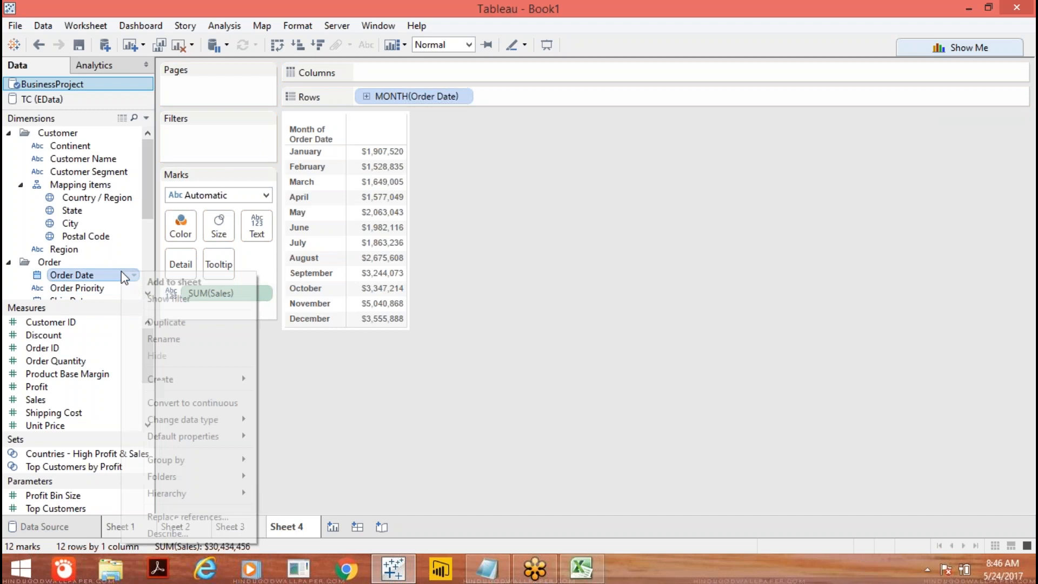
pyautogui.click(201, 303)
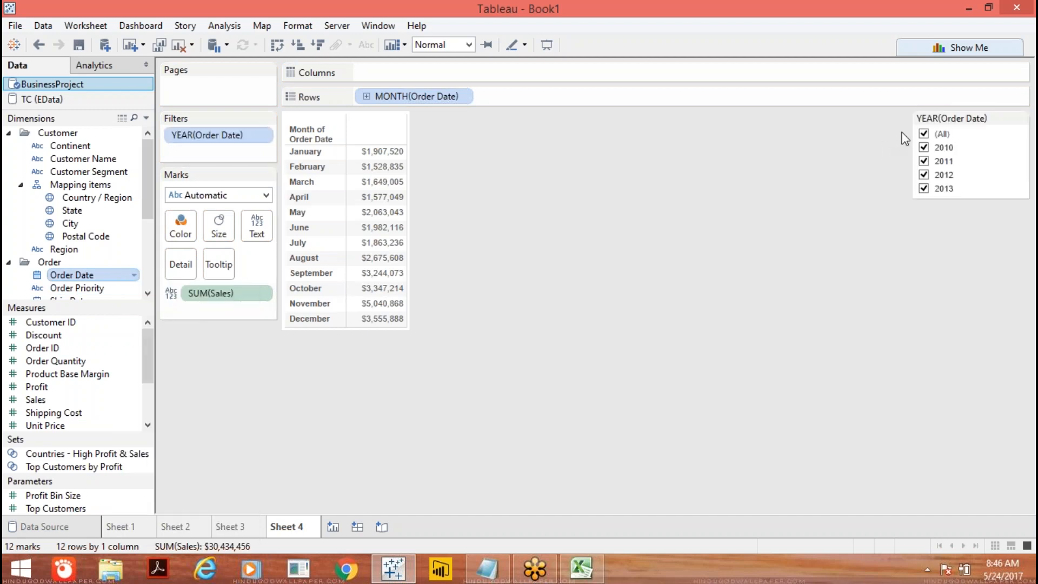
pyautogui.click(924, 134)
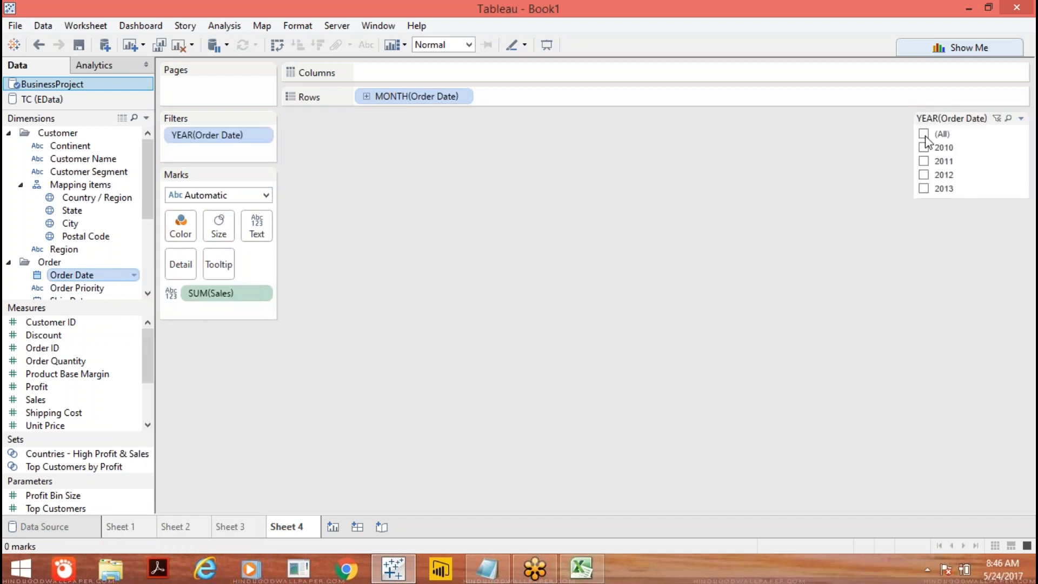
pyautogui.click(924, 148)
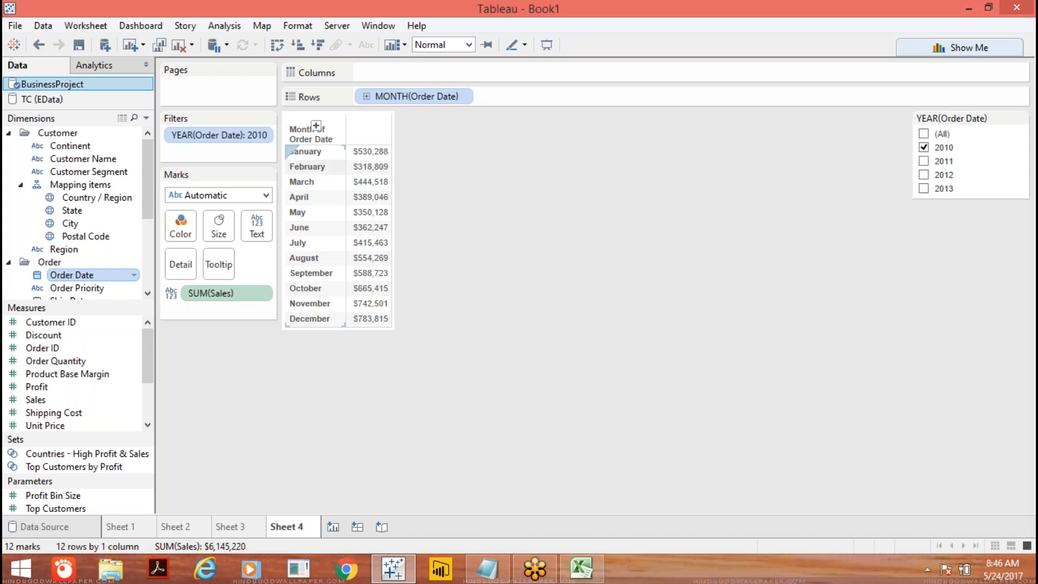
# Apply a Difference From table calculation to Sales along Table (Down) relative to Previous.
pyautogui.click(263, 294)
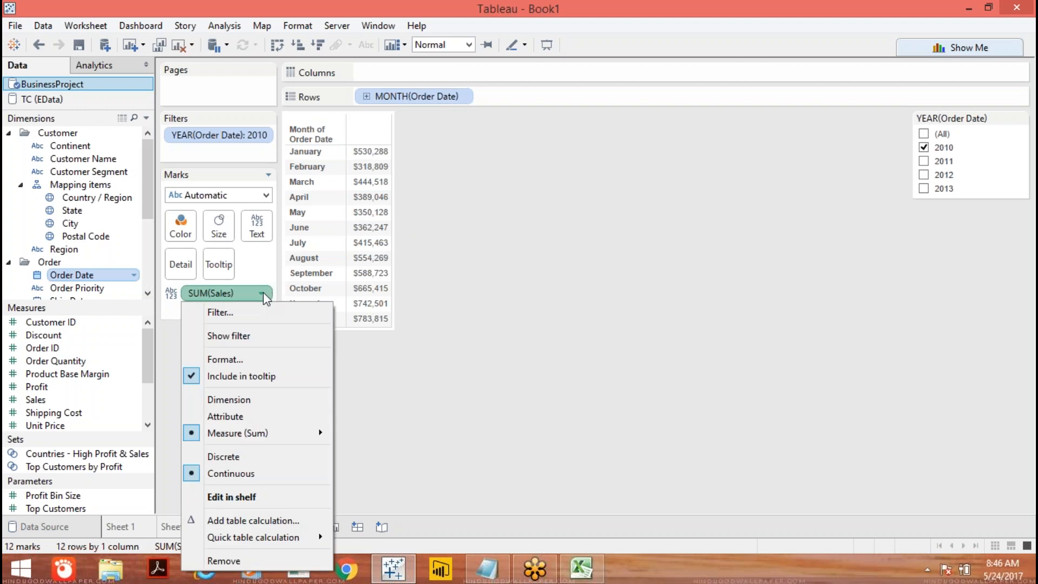
pyautogui.click(254, 520)
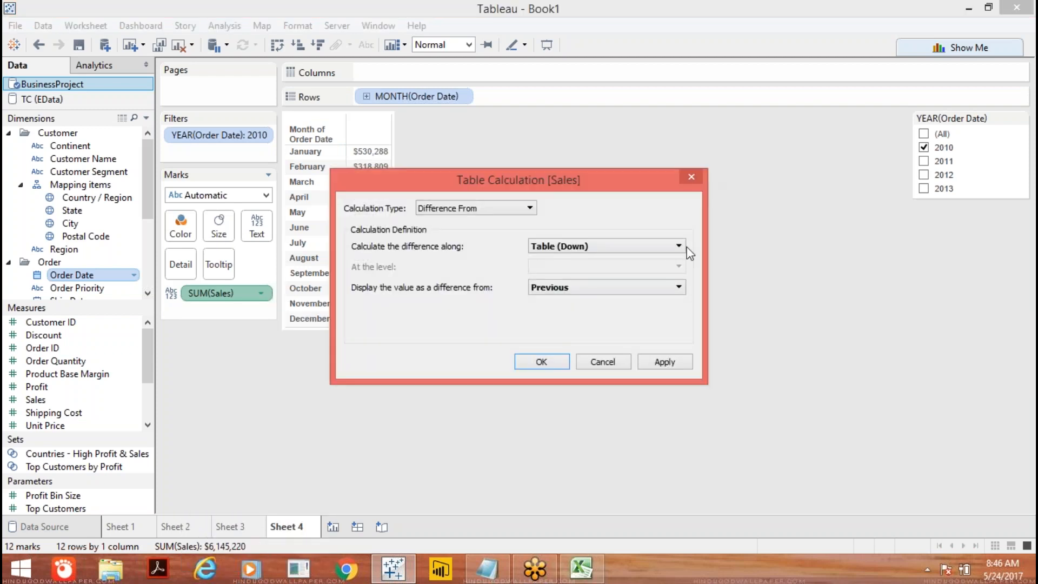
pyautogui.click(677, 287)
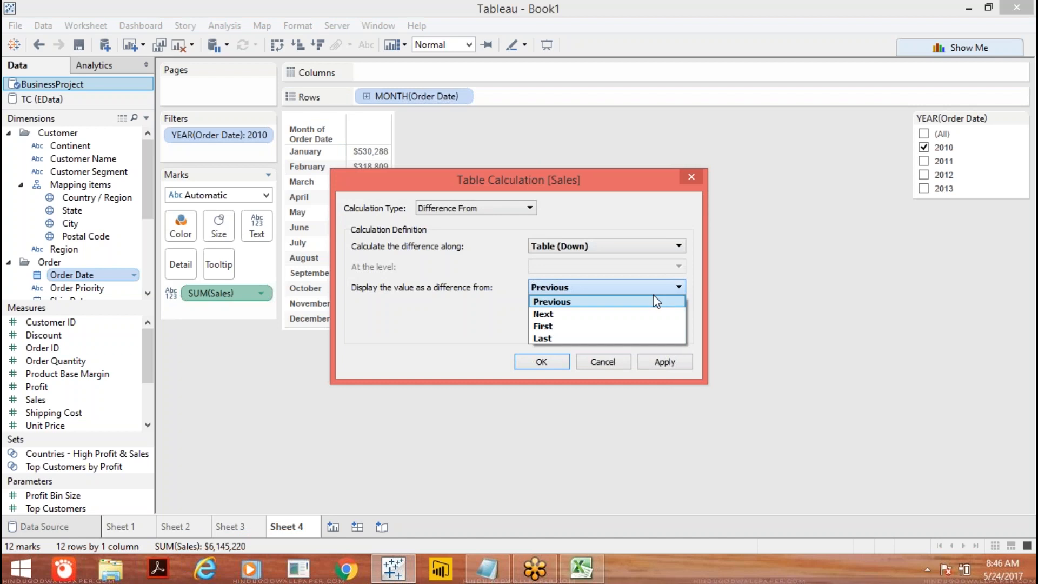
pyautogui.click(677, 287)
pyautogui.click(664, 363)
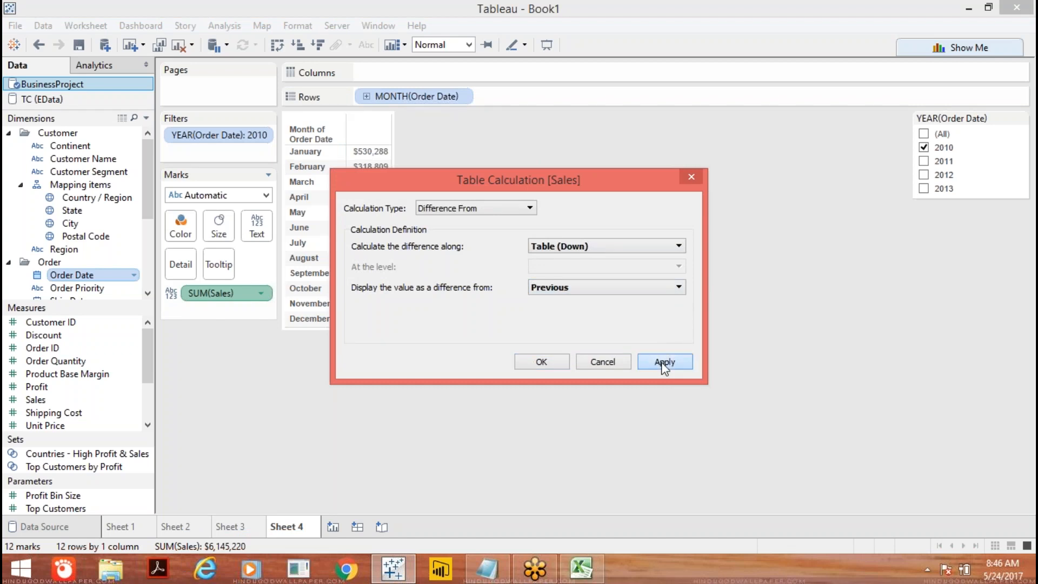
pyautogui.click(542, 362)
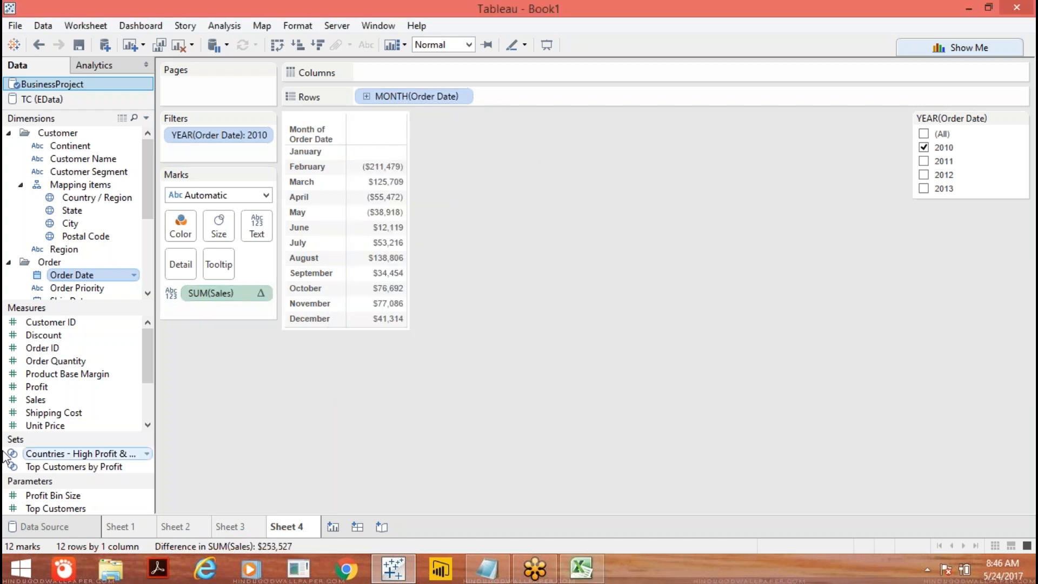
# Add plain Sales to the monthly table and place it as the column before the difference values.
pyautogui.moveTo(35, 399); pyautogui.dragTo(356, 251)
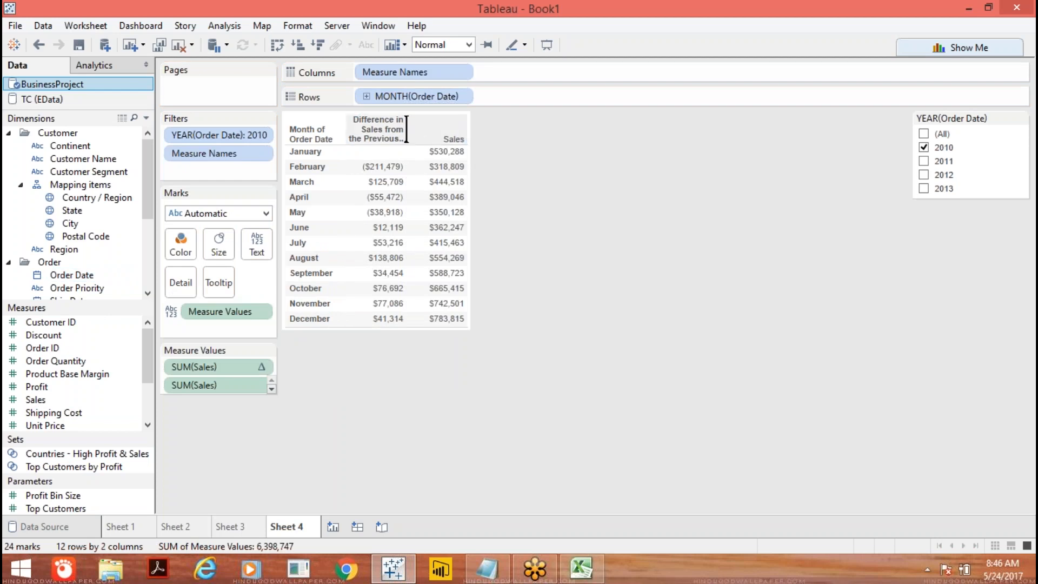
pyautogui.click(442, 134)
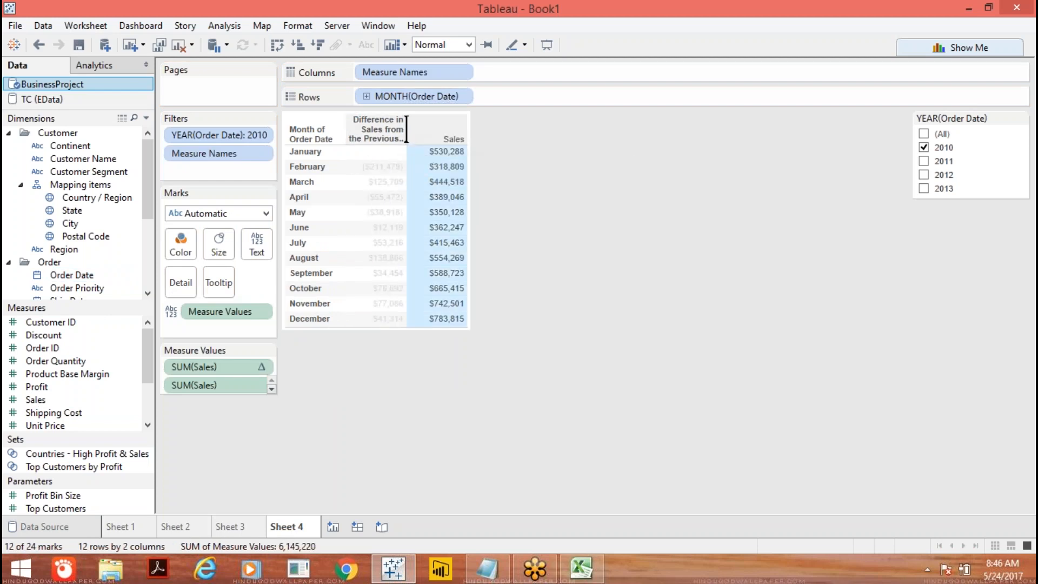
pyautogui.moveTo(443, 134); pyautogui.dragTo(373, 134)
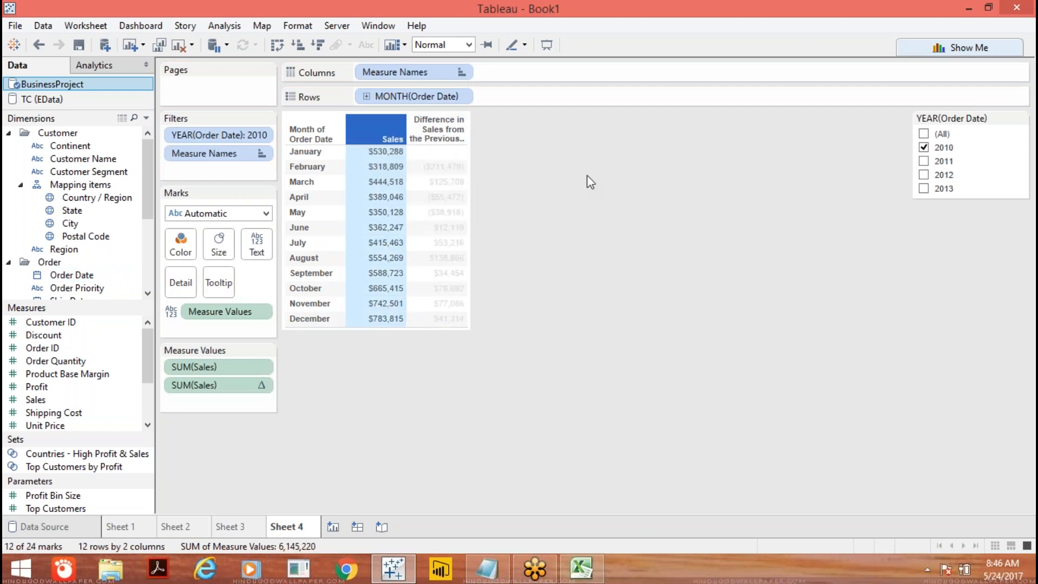
pyautogui.click(590, 181)
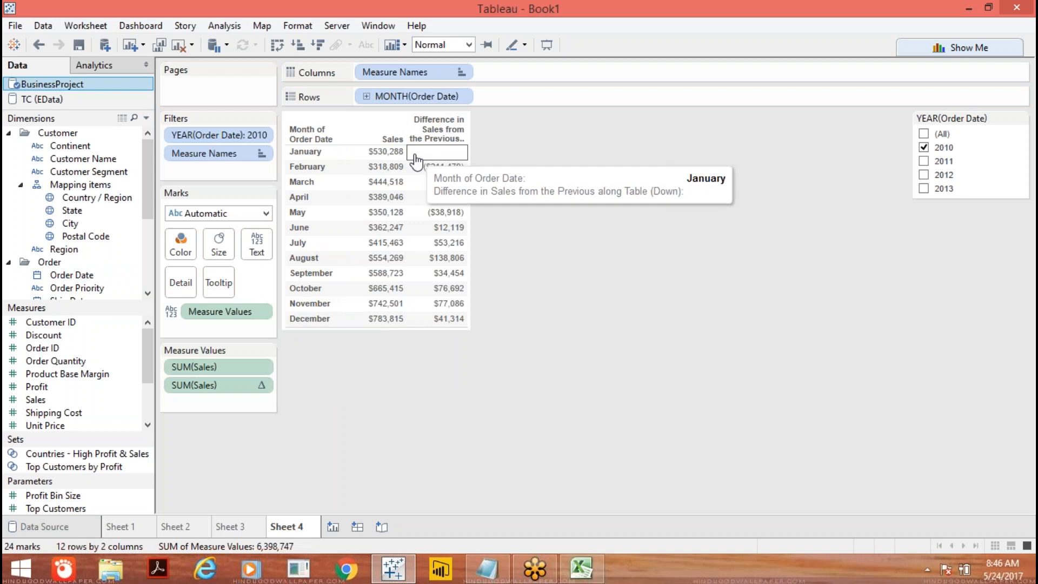
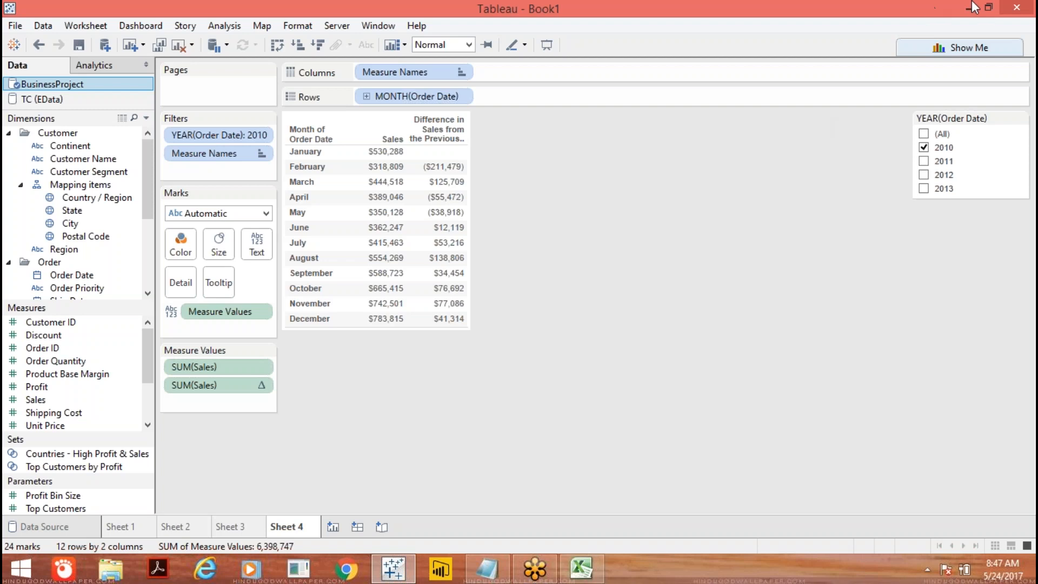
# Convert the monthly table to a horizontal bar chart and show value labels on the bars.
pyautogui.click(932, 52)
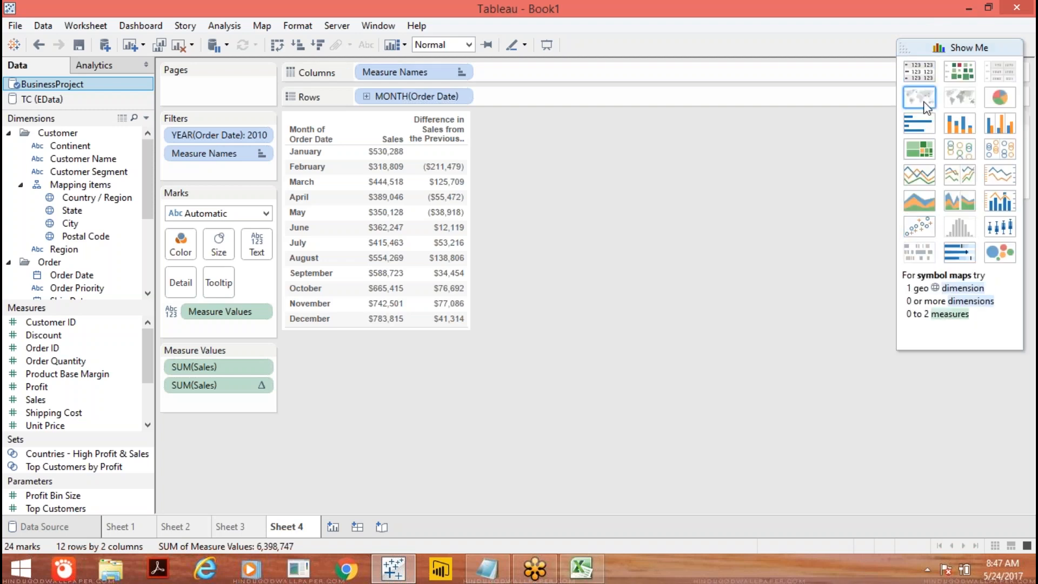
pyautogui.click(921, 123)
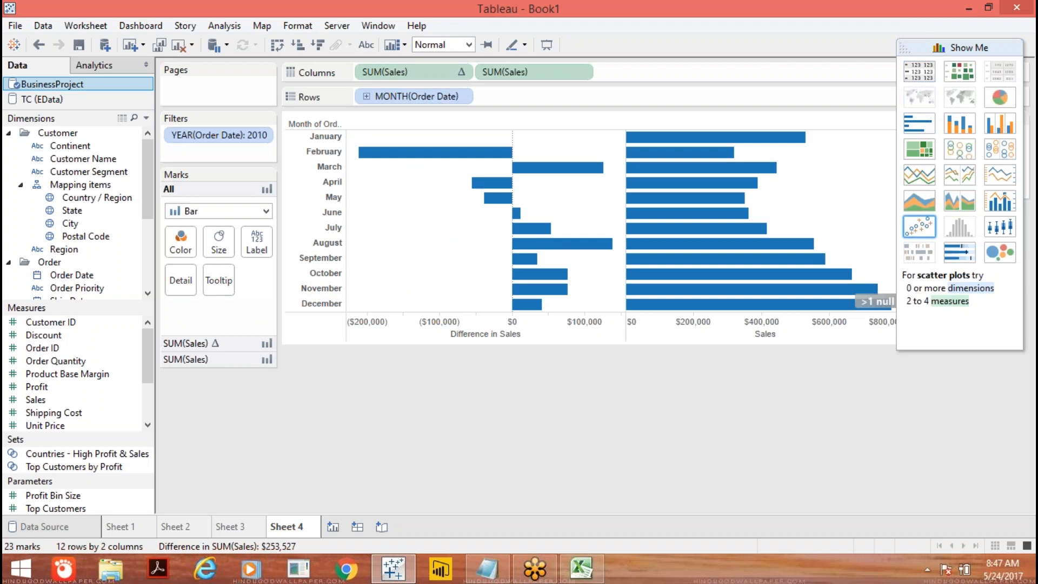
pyautogui.click(946, 47)
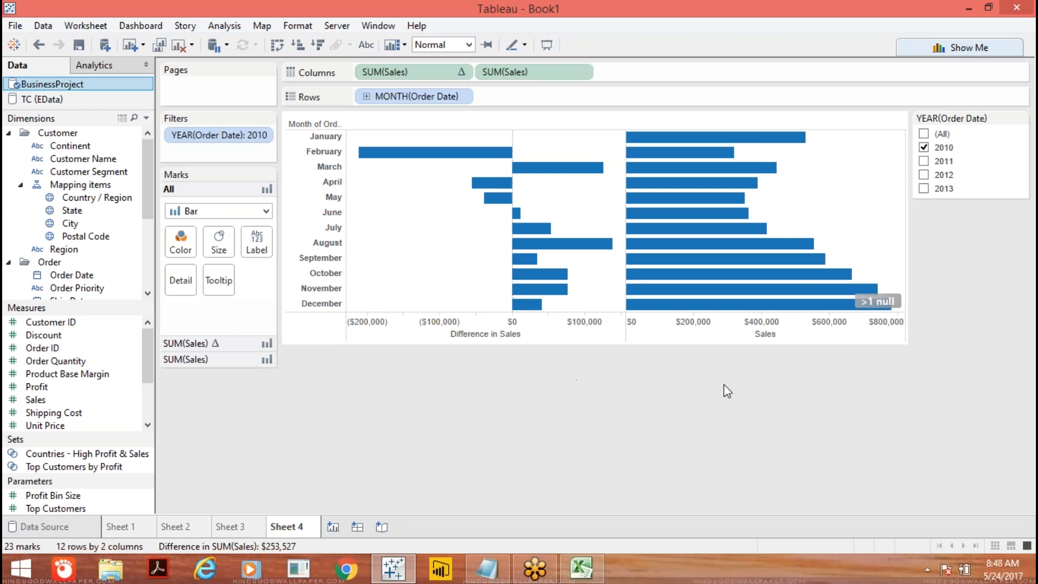
pyautogui.click(367, 44)
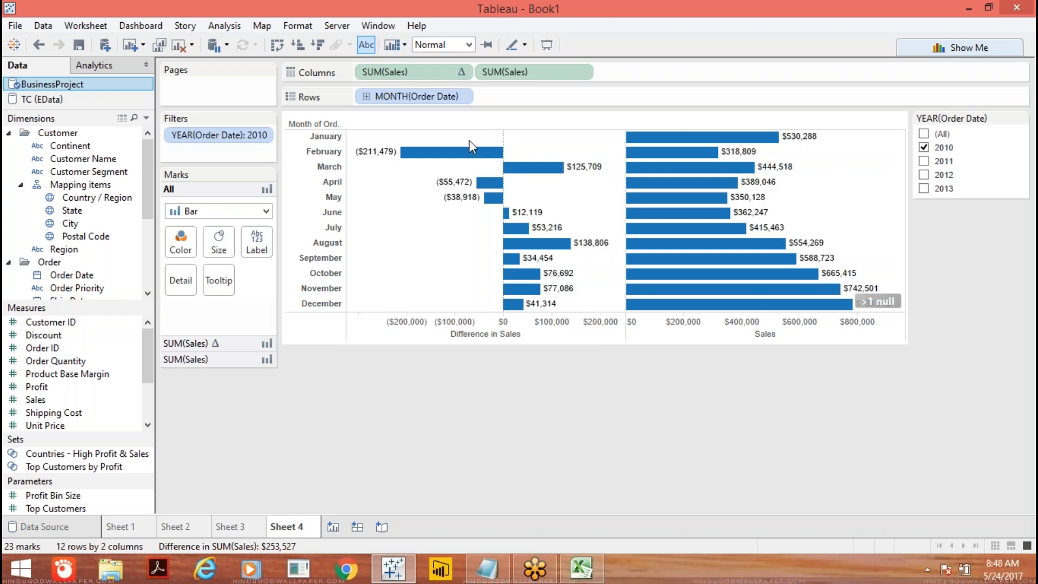
pyautogui.moveTo(676, 155)
pyautogui.moveTo(425, 164)
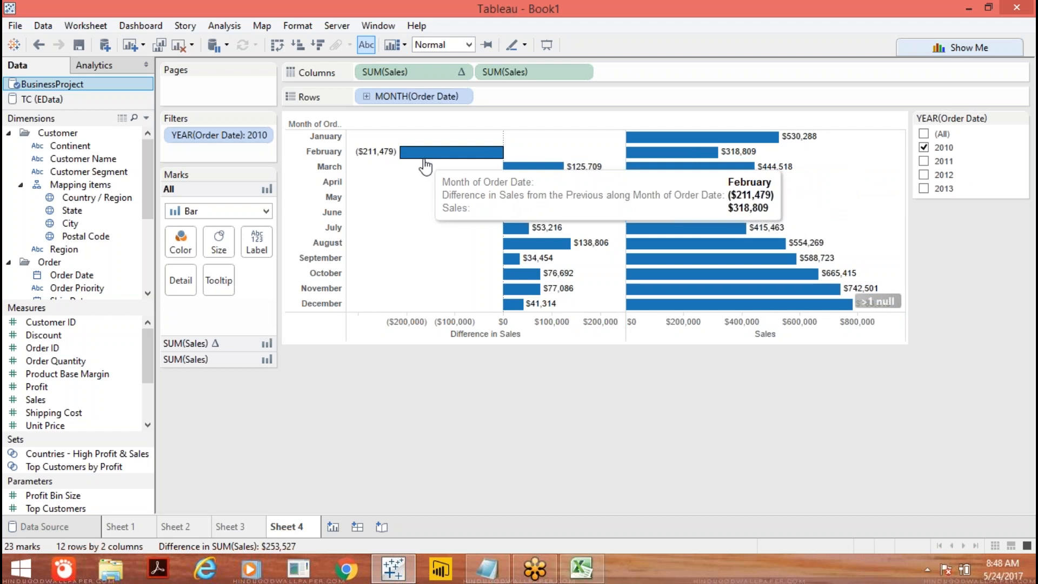
pyautogui.moveTo(574, 169)
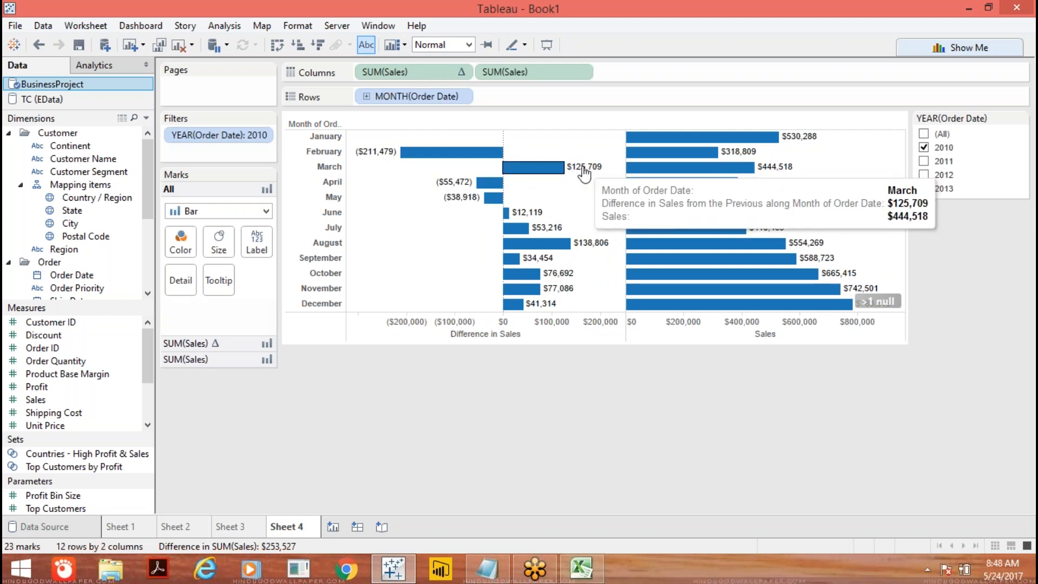
pyautogui.moveTo(496, 189)
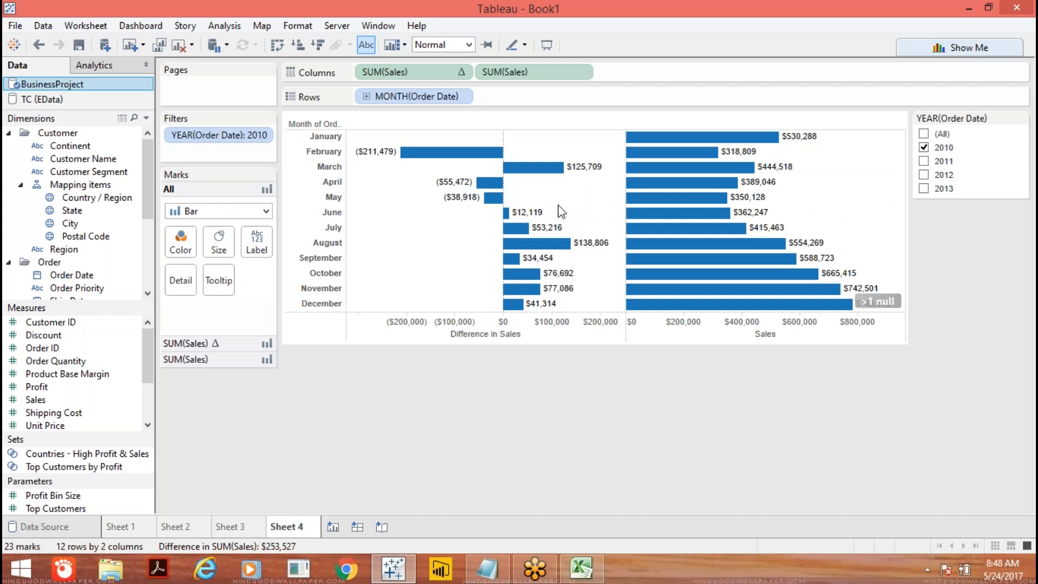
pyautogui.moveTo(531, 262)
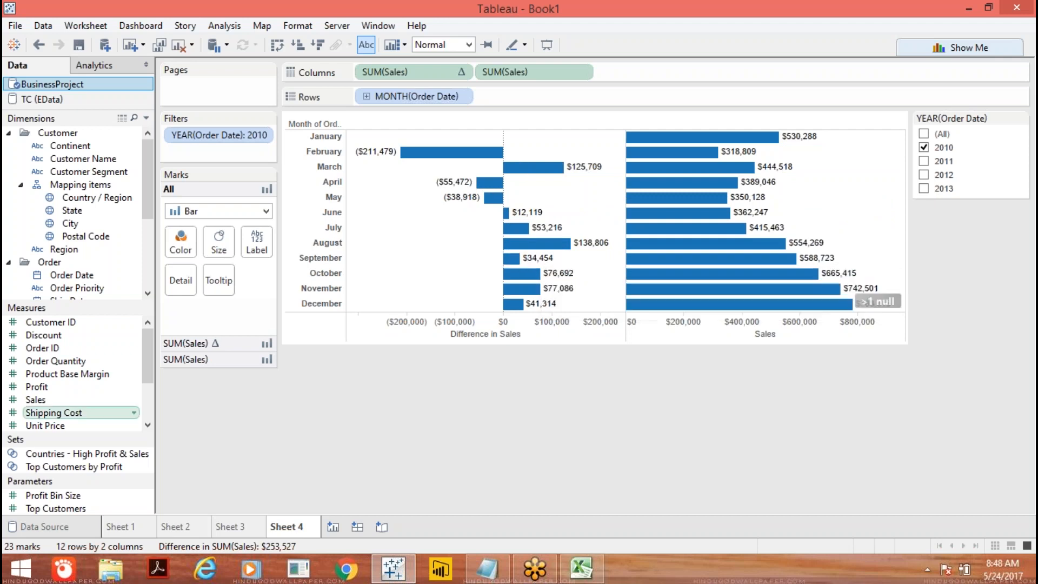
pyautogui.moveTo(36, 400)
pyautogui.mouseDown()
pyautogui.moveTo(173, 264)
pyautogui.moveTo(211, 246)
pyautogui.moveTo(181, 244)
pyautogui.mouseUp()
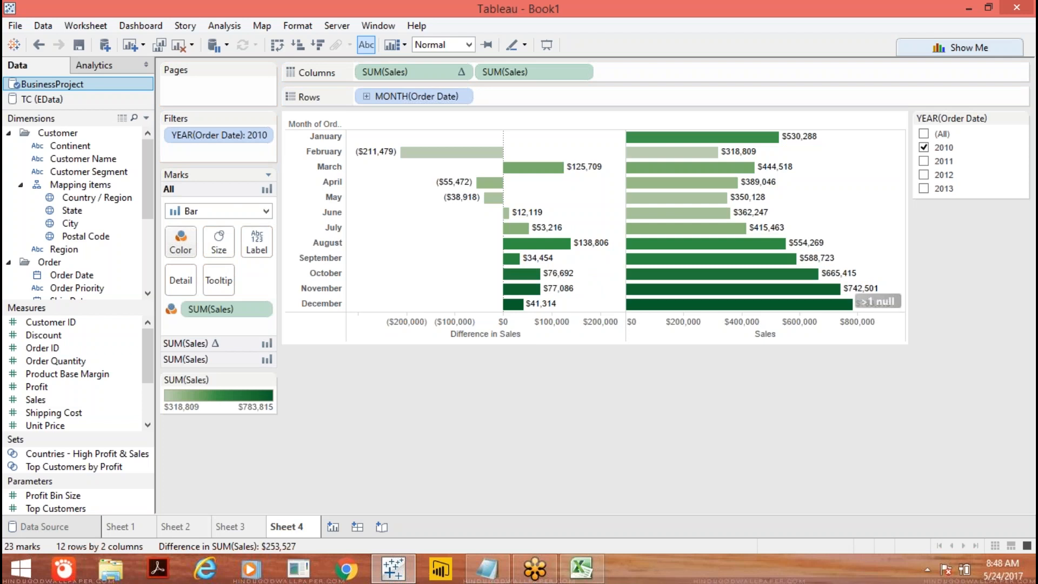
pyautogui.click(180, 244)
pyautogui.click(471, 471)
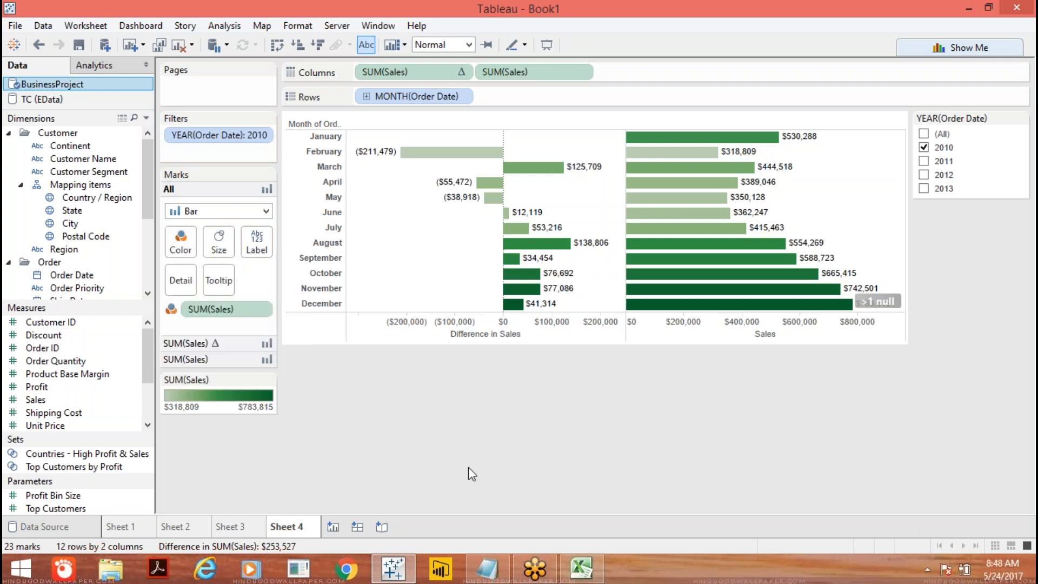
pyautogui.moveTo(211, 309); pyautogui.dragTo(414, 387)
# Color only the Difference in Sales bars by Sales and choose the Red-Green Diverging palette for them.
pyautogui.click(197, 344)
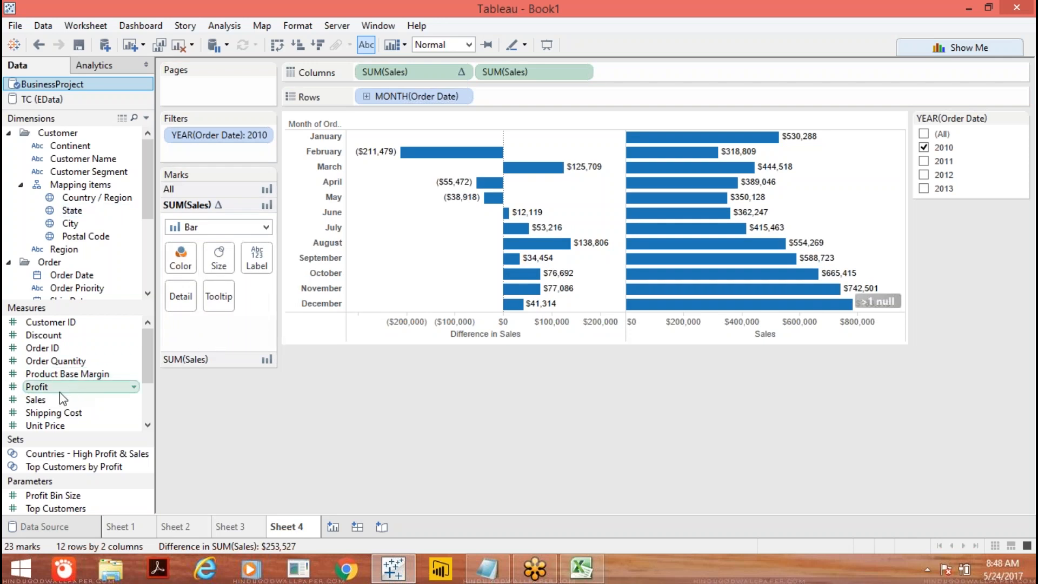
pyautogui.moveTo(44, 401); pyautogui.dragTo(180, 254)
pyautogui.click(268, 382)
pyautogui.click(225, 399)
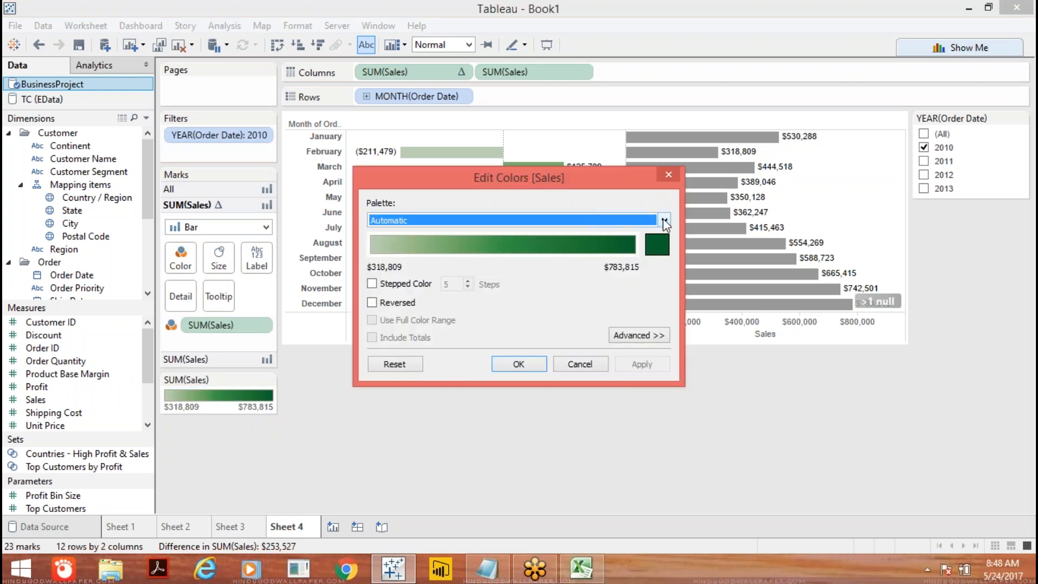
pyautogui.click(664, 220)
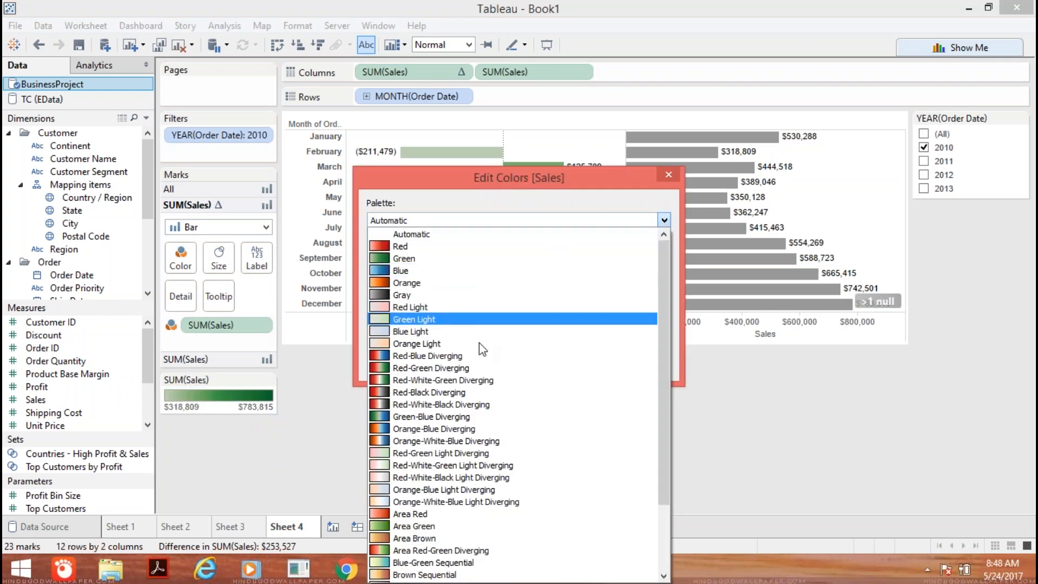
pyautogui.click(465, 368)
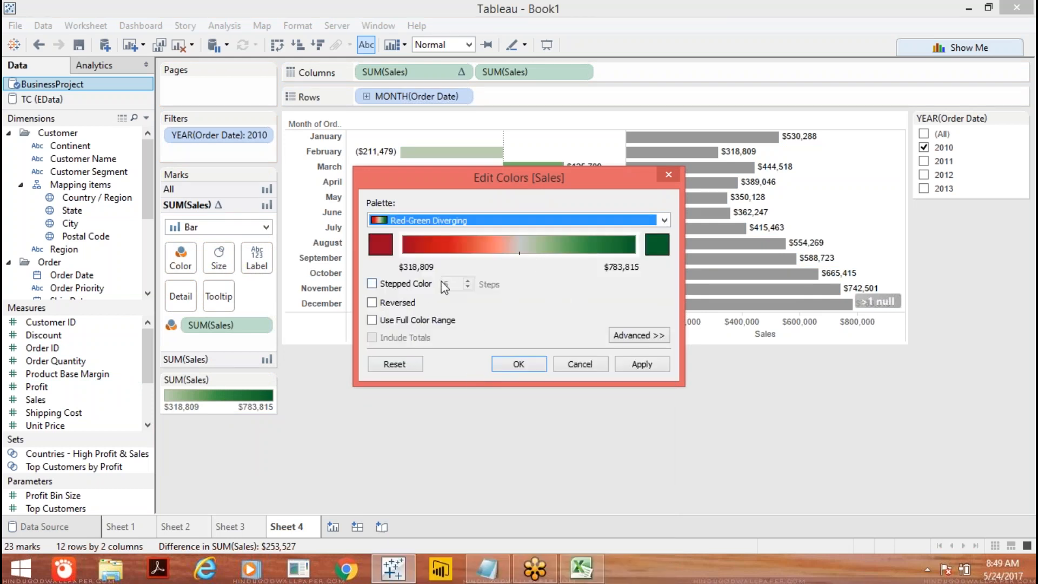
# Enable stepped color with 2 steps for the difference bars and apply the color settings.
pyautogui.click(372, 284)
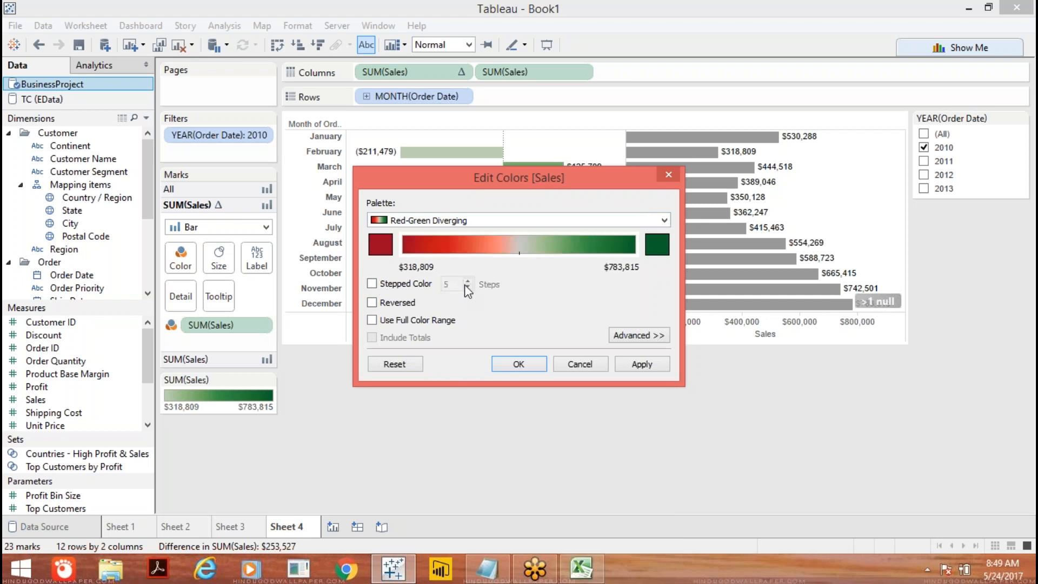
pyautogui.click(372, 284)
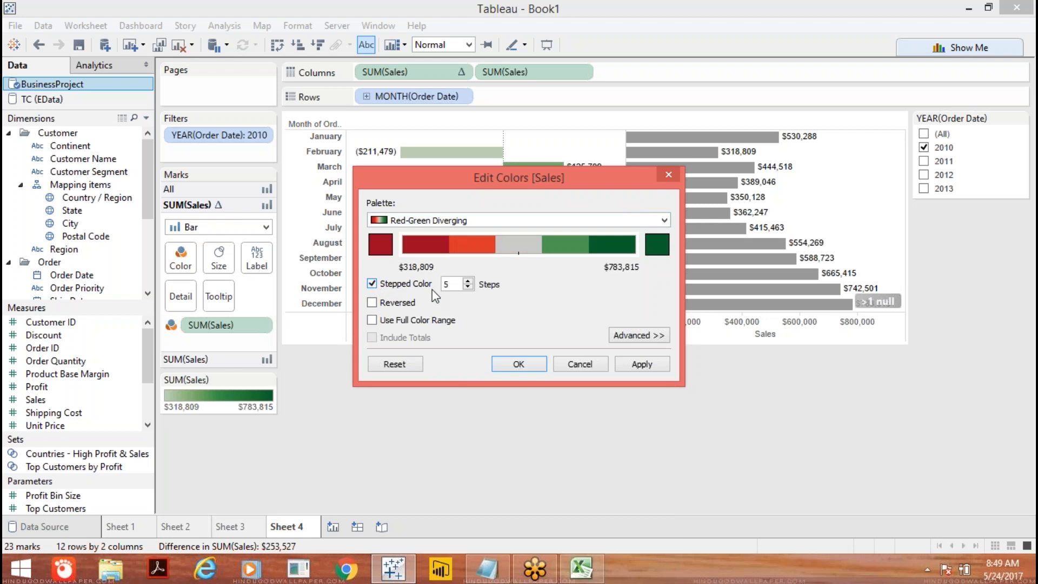
pyautogui.click(468, 287)
pyautogui.click(468, 287)
pyautogui.click(468, 287)
pyautogui.click(643, 364)
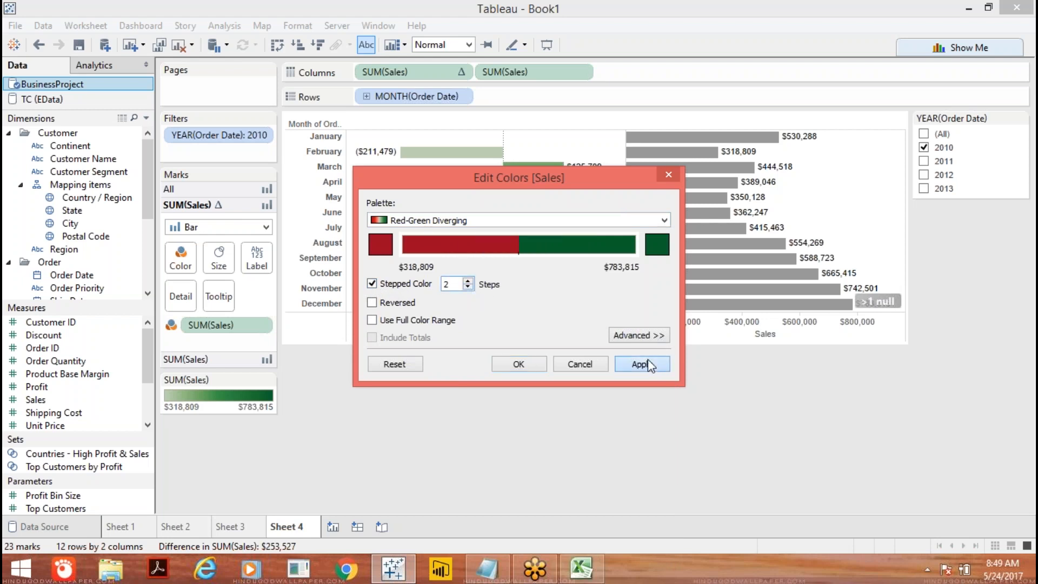
pyautogui.click(519, 364)
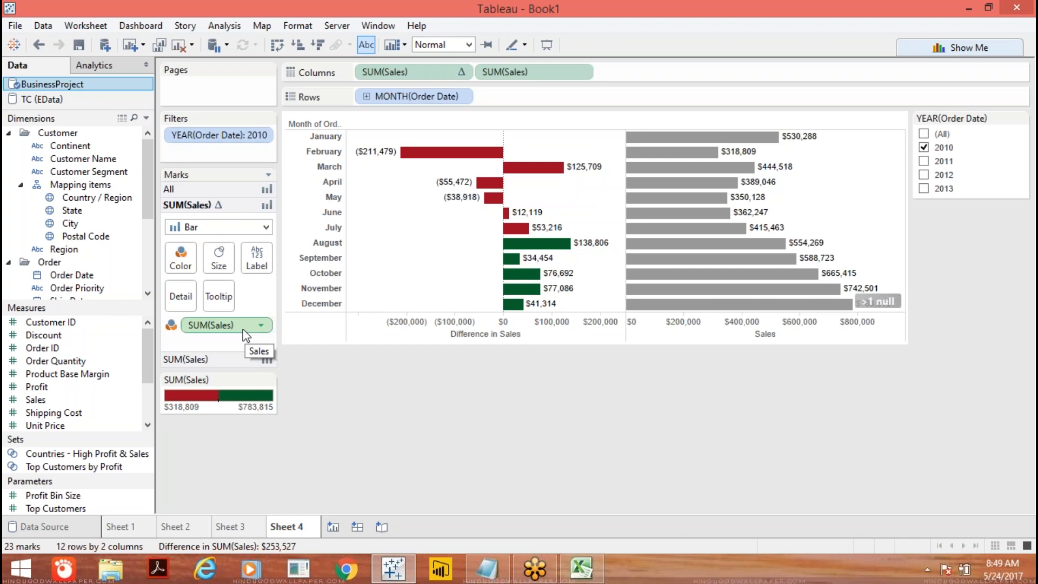
# Remove and reapply Sales as the difference bars' color, and set its palette to Green Light without stepped color.
pyautogui.moveTo(243, 329); pyautogui.dragTo(389, 389)
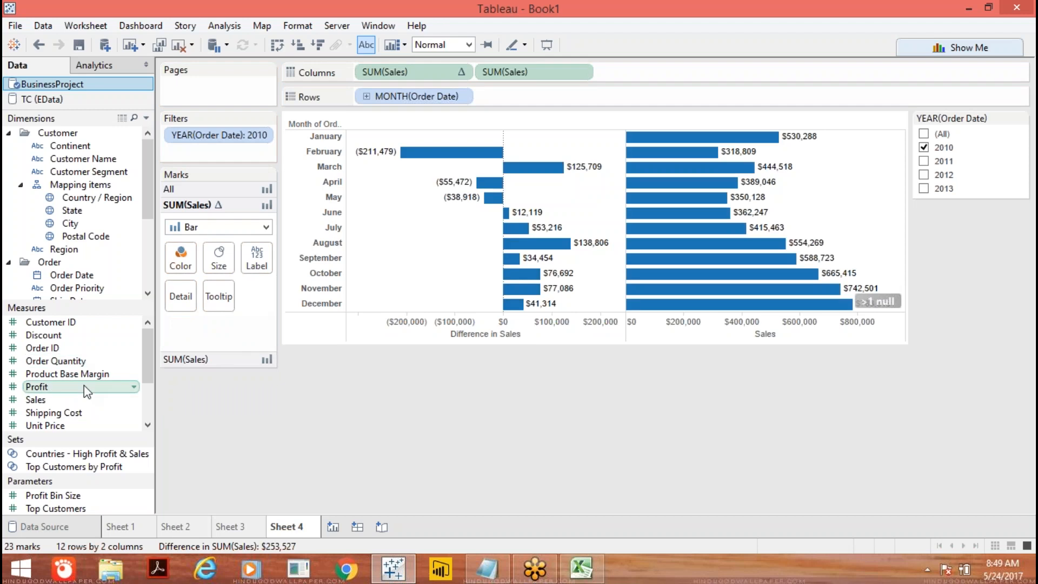
pyautogui.moveTo(60, 401); pyautogui.dragTo(174, 255)
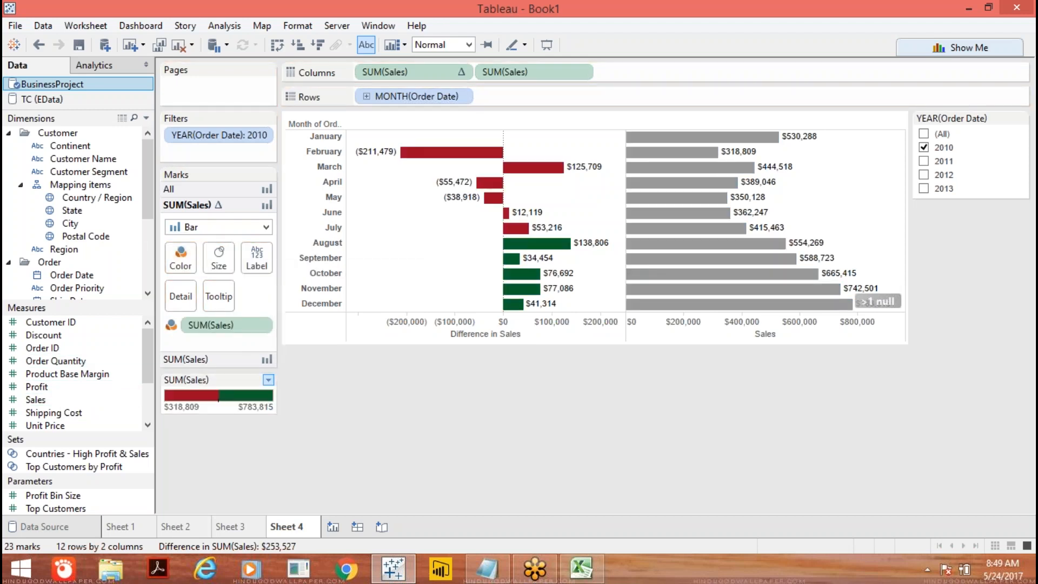
pyautogui.click(269, 380)
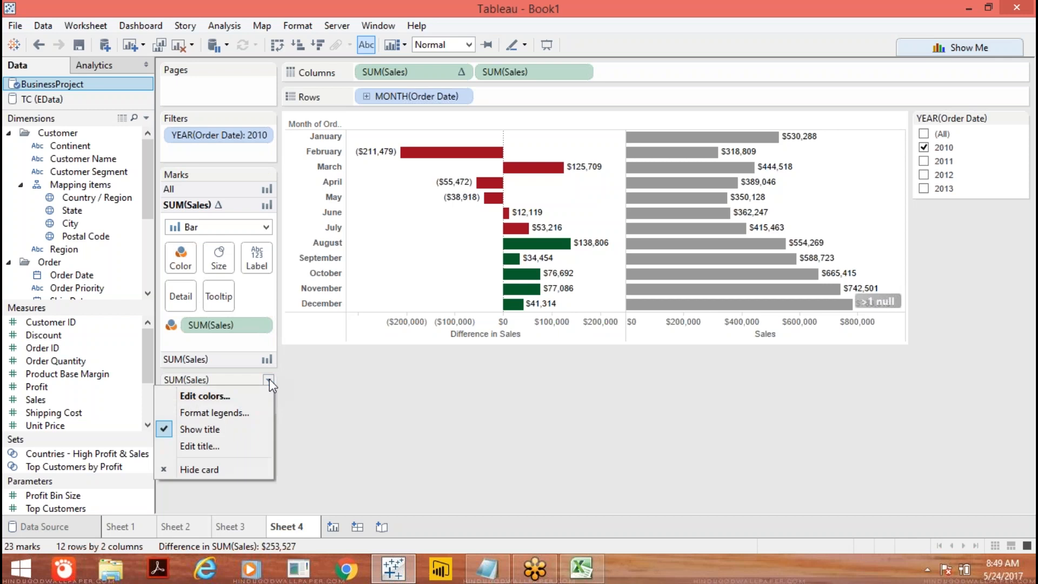
pyautogui.click(238, 395)
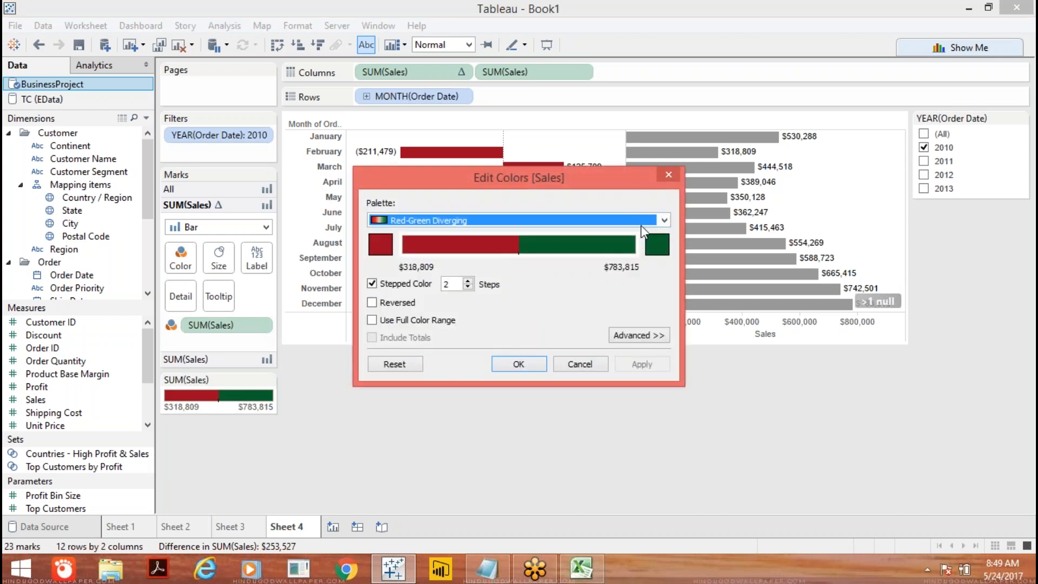
pyautogui.click(660, 248)
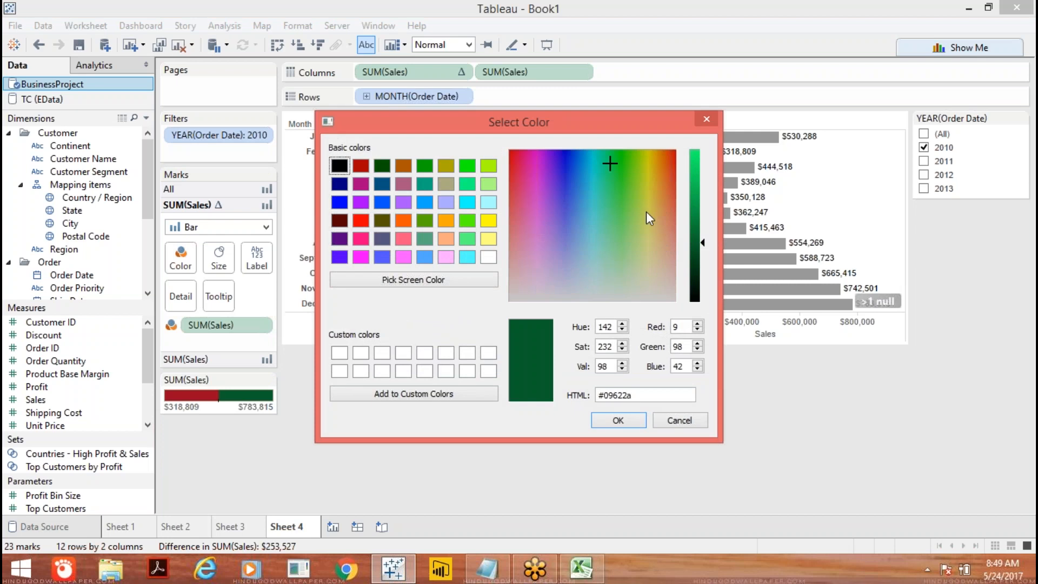
pyautogui.click(706, 119)
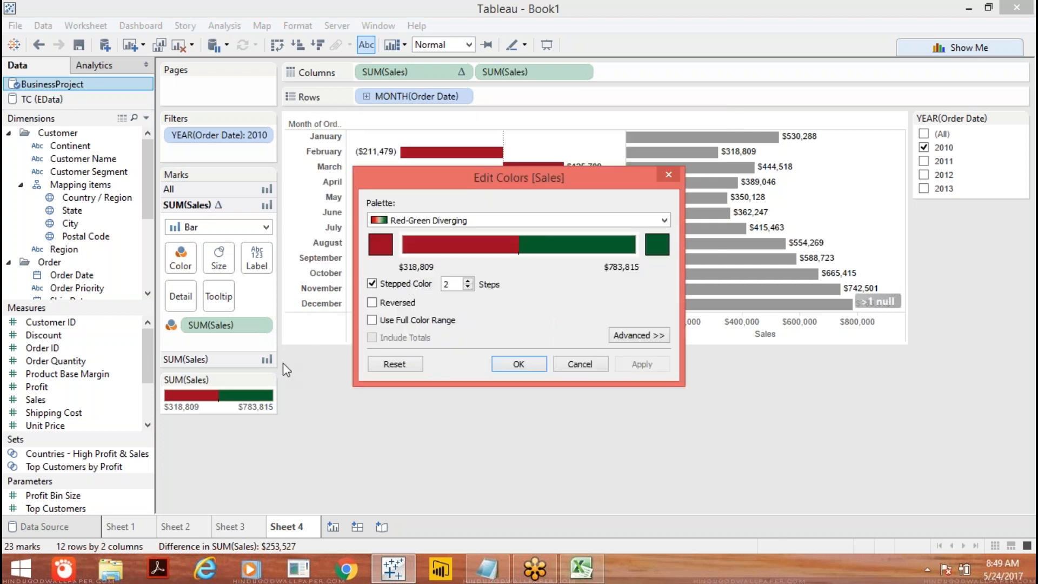
pyautogui.click(665, 221)
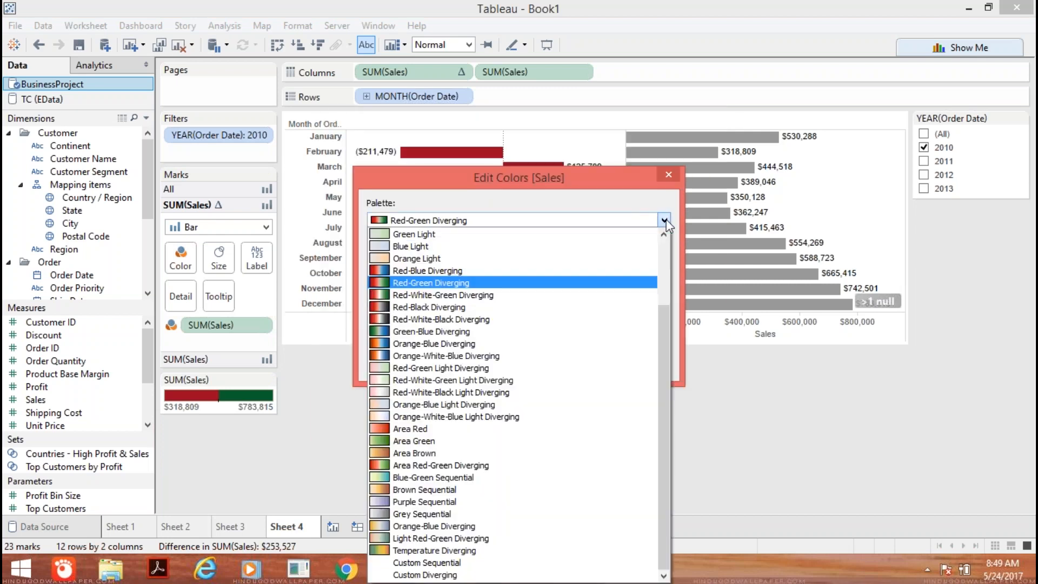
pyautogui.click(476, 238)
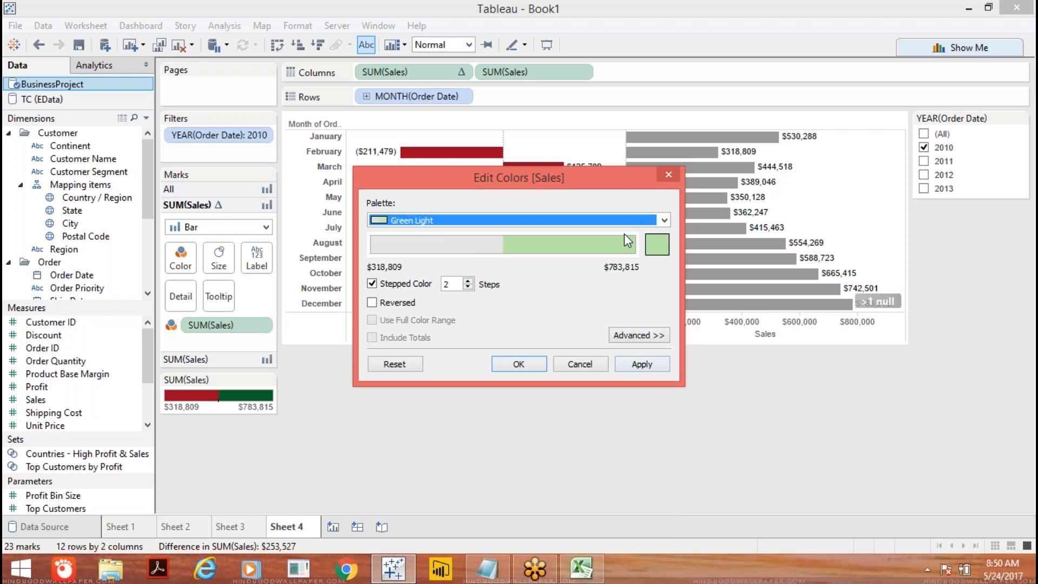
pyautogui.click(372, 284)
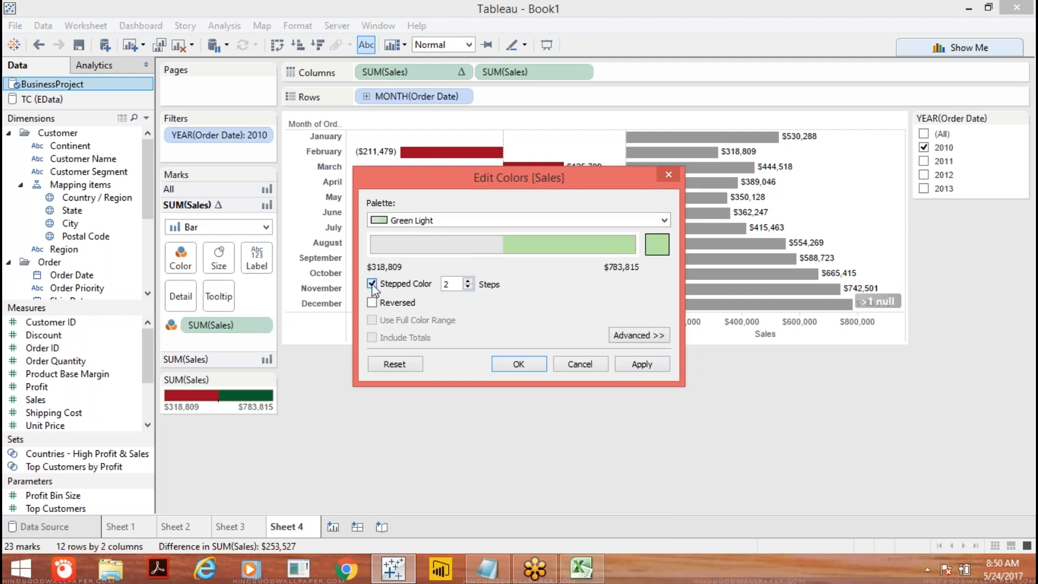
pyautogui.click(629, 364)
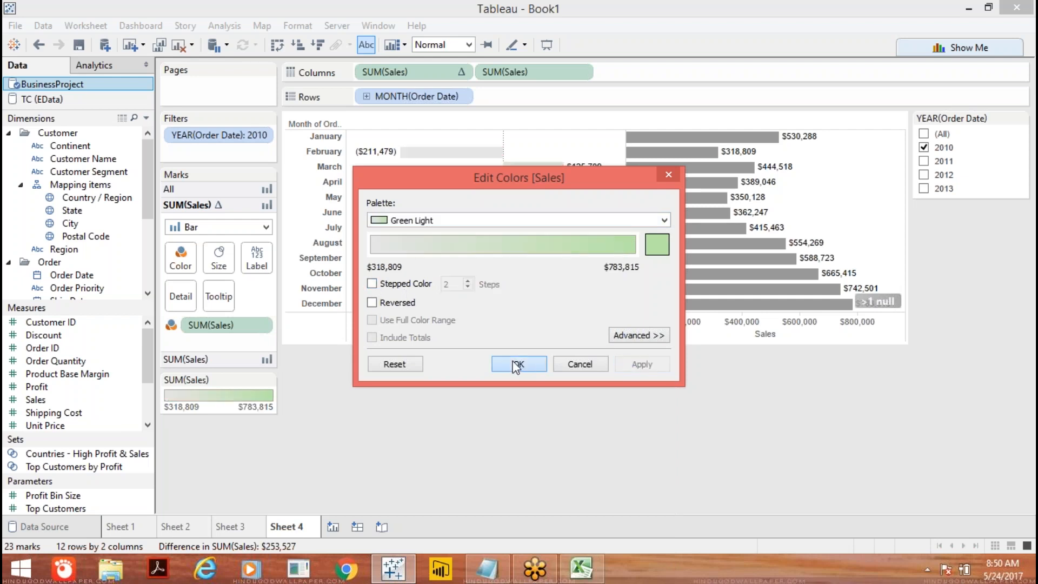
pyautogui.click(516, 365)
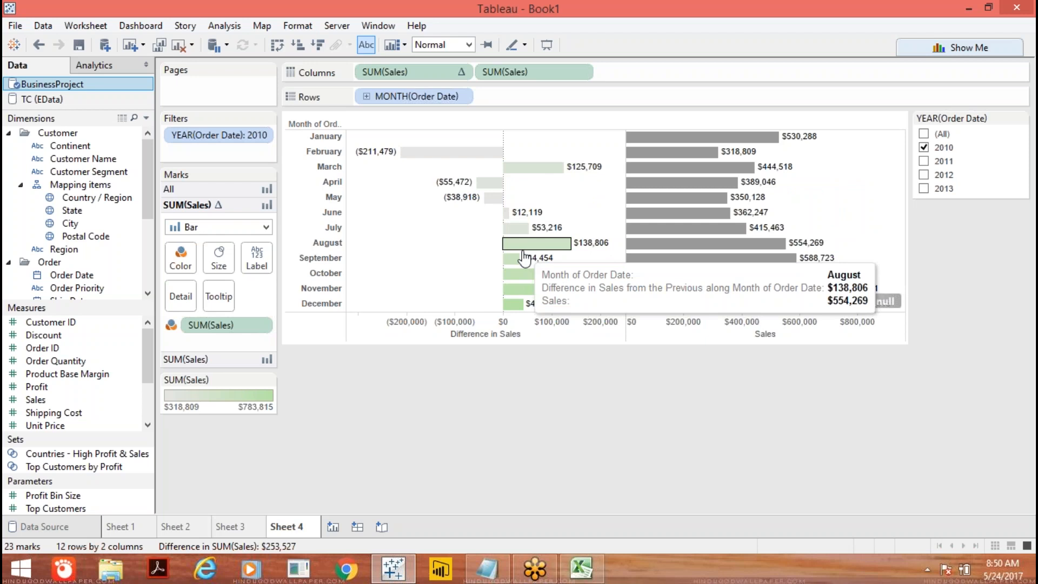
# On a new worksheet, build a table of Sales by year and month of Order Date, without the quarter level.
pyautogui.click(332, 528)
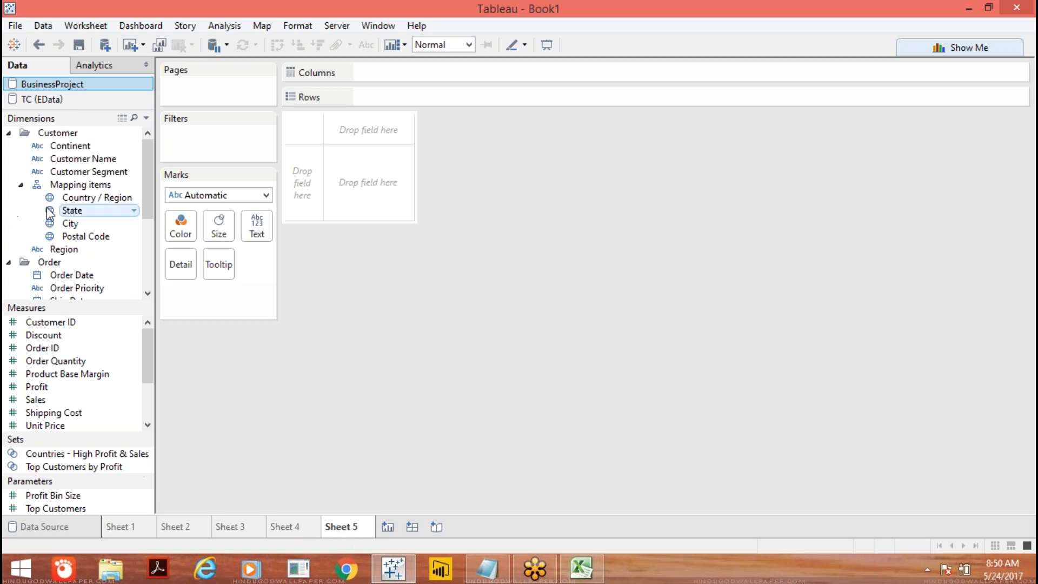
pyautogui.moveTo(145, 195); pyautogui.dragTo(146, 226)
pyautogui.moveTo(75, 215); pyautogui.dragTo(383, 99)
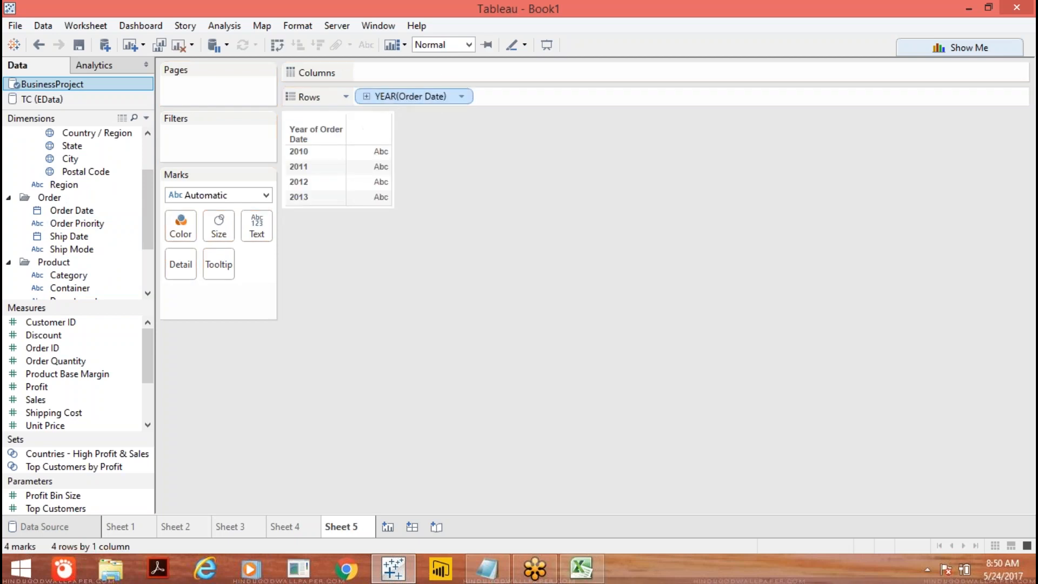
pyautogui.click(366, 96)
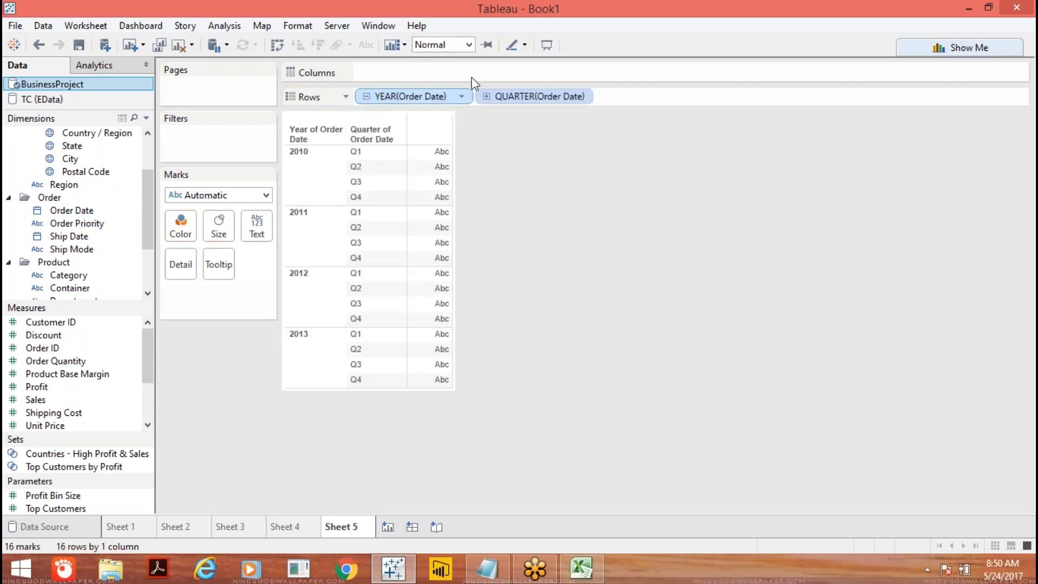
pyautogui.click(486, 96)
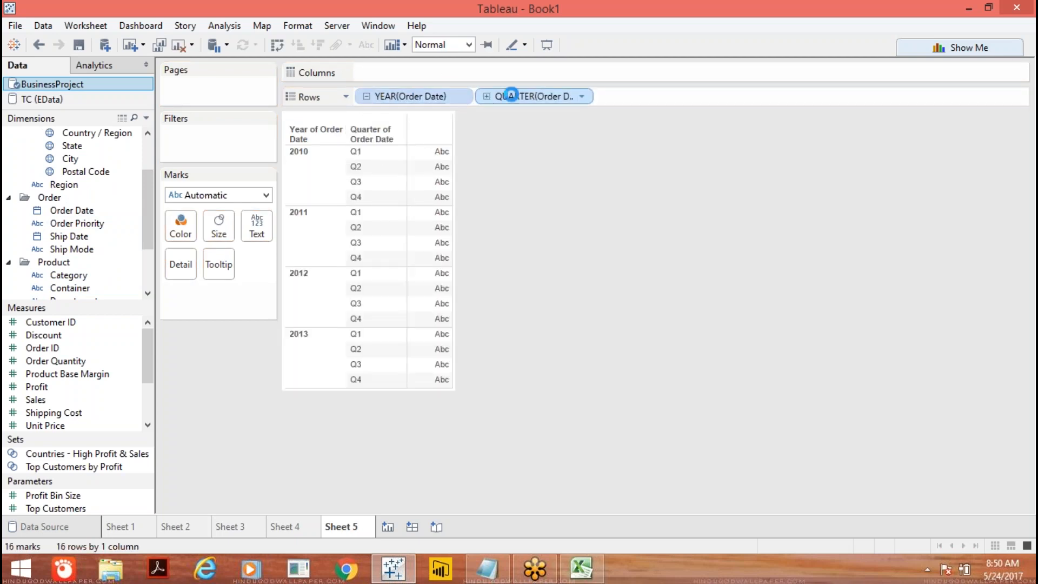
pyautogui.moveTo(530, 93); pyautogui.dragTo(627, 240)
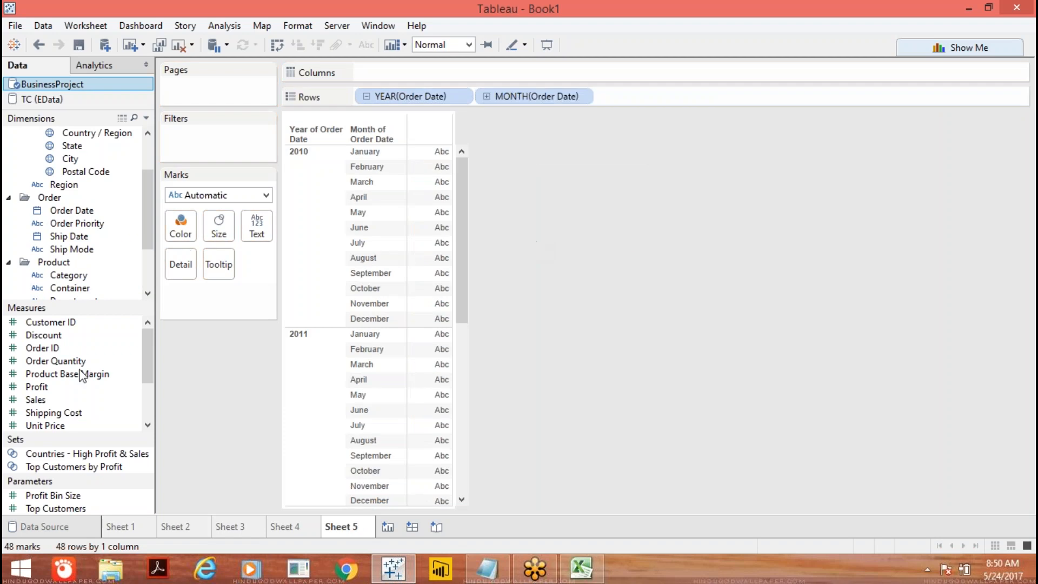
pyautogui.moveTo(50, 397); pyautogui.dragTo(417, 238)
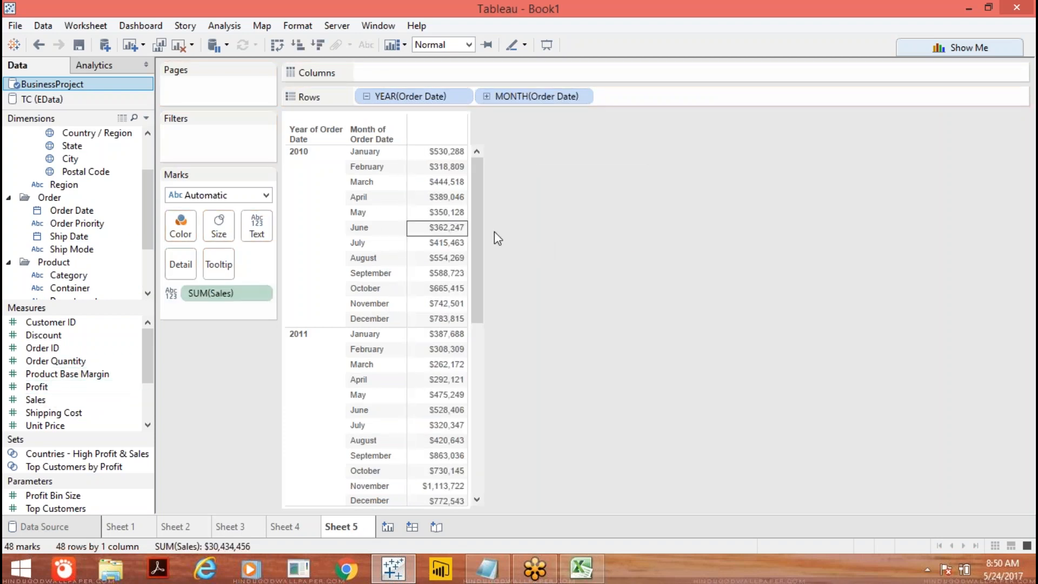
# Try the year of Order Date across the columns of the sales table, and return it to the rows before the month.
pyautogui.scroll(-2, 484, 232)
pyautogui.scroll(2, 489, 260)
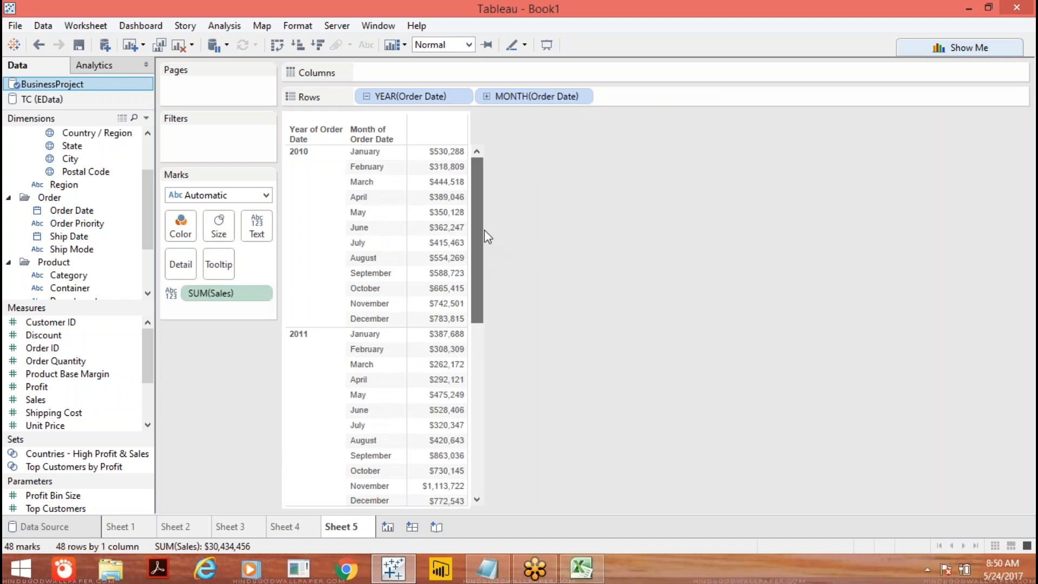
pyautogui.moveTo(410, 96); pyautogui.dragTo(411, 38)
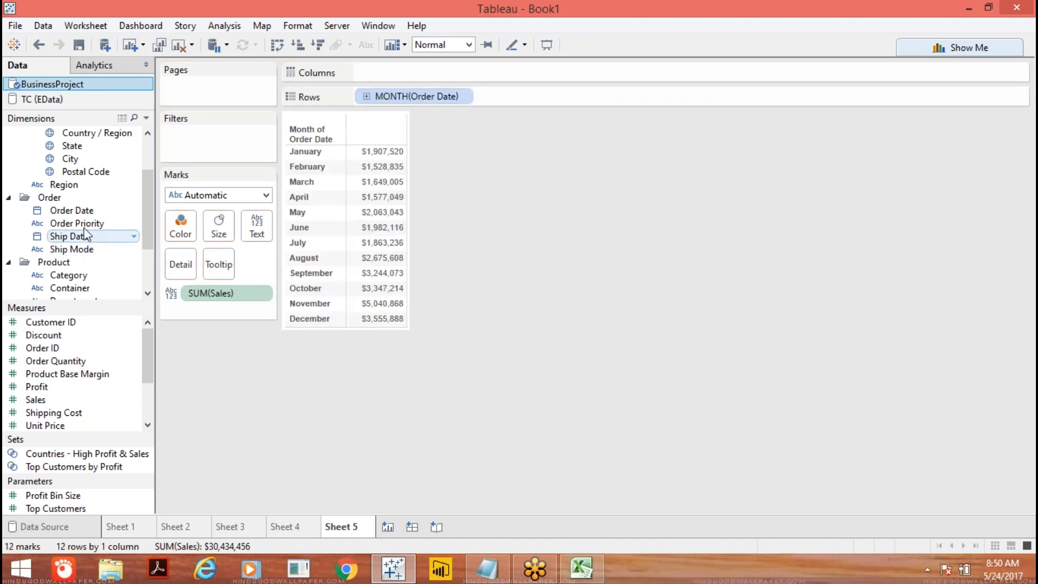
pyautogui.moveTo(71, 210)
pyautogui.mouseDown()
pyautogui.moveTo(346, 141)
pyautogui.moveTo(378, 71)
pyautogui.mouseUp()
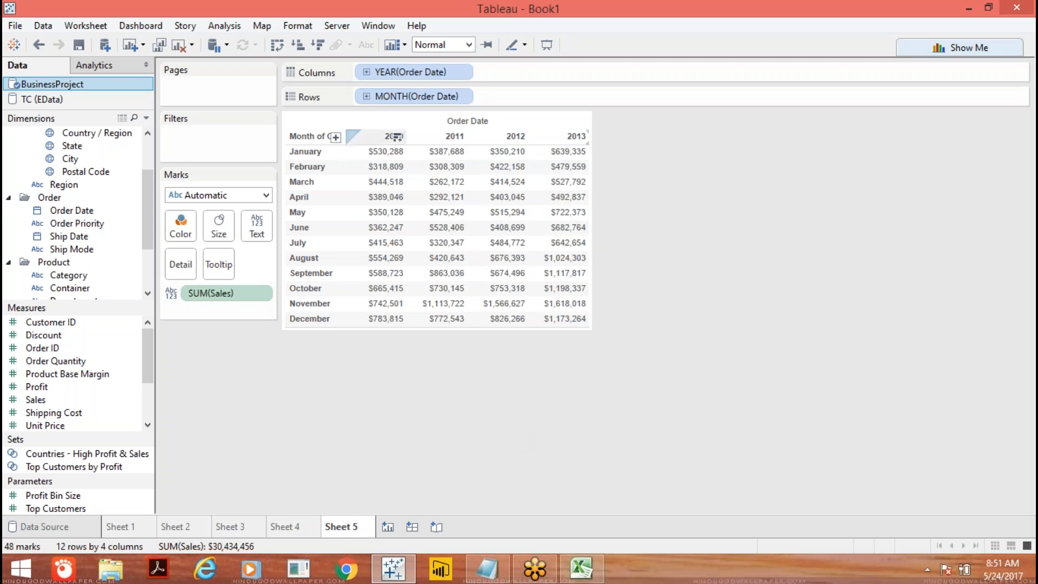
pyautogui.moveTo(395, 154)
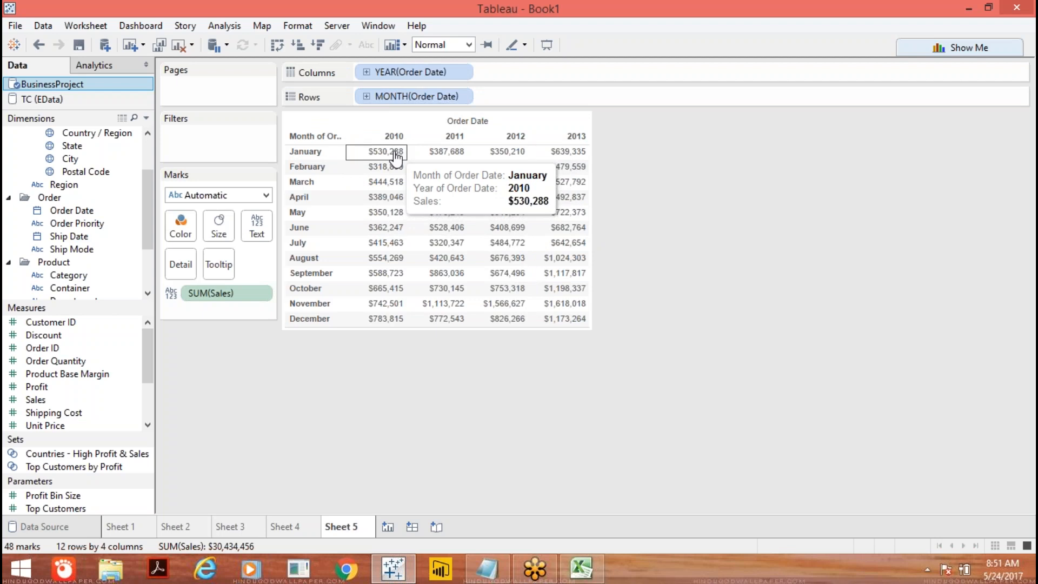
pyautogui.moveTo(415, 72); pyautogui.dragTo(362, 98)
pyautogui.moveTo(433, 154)
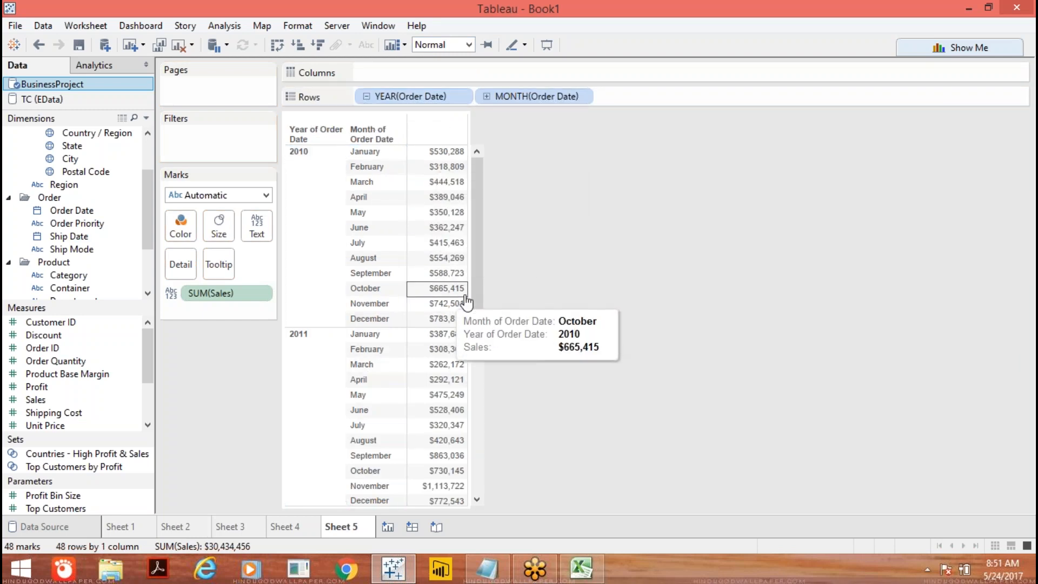
pyautogui.moveTo(474, 300); pyautogui.dragTo(489, 277)
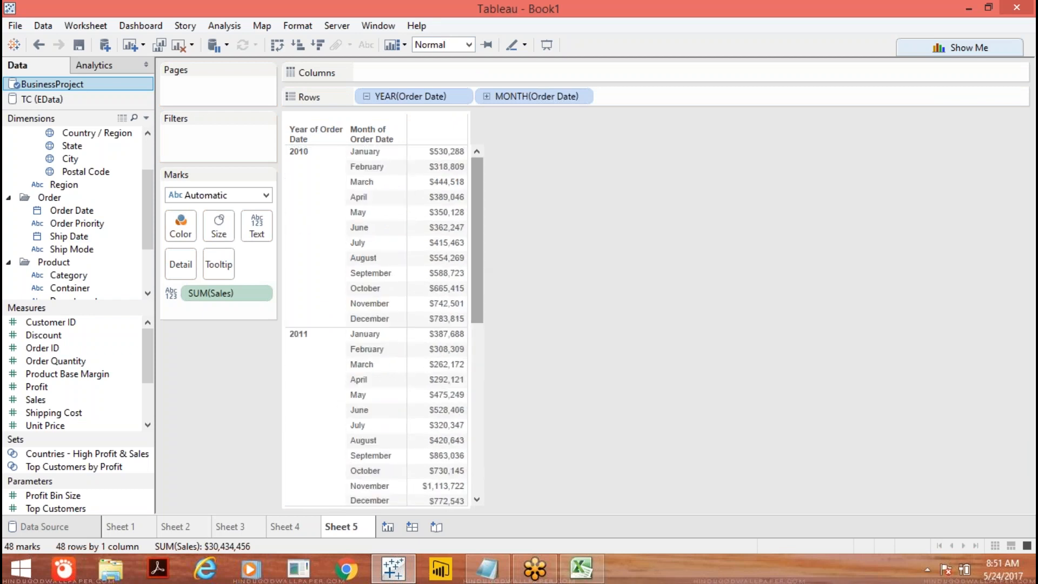
# Add a Difference From table calculation to Sales, computed along Pane (Down) from the Previous value.
pyautogui.click(262, 294)
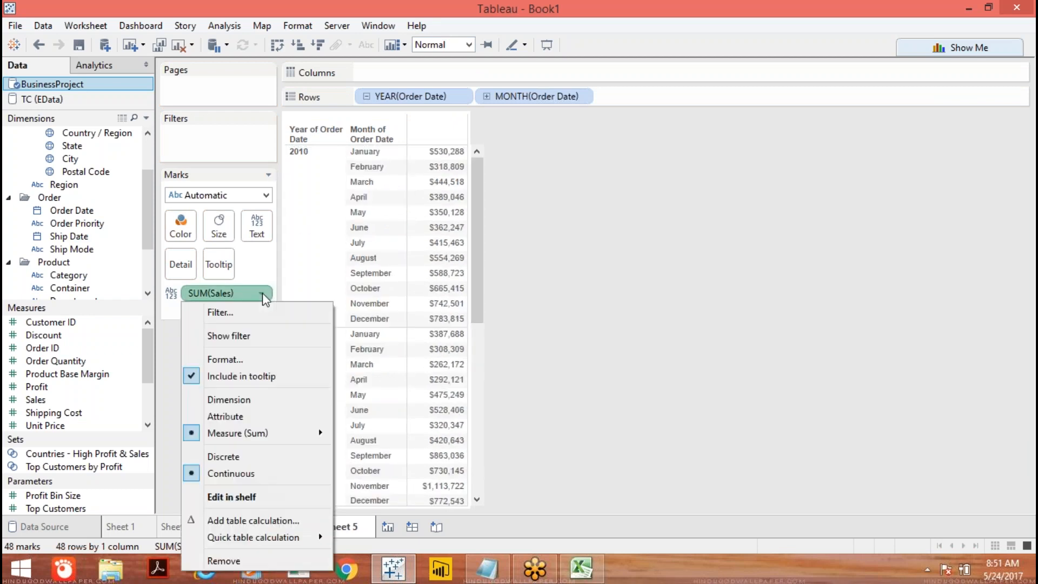
pyautogui.click(248, 513)
pyautogui.moveTo(548, 174); pyautogui.dragTo(764, 118)
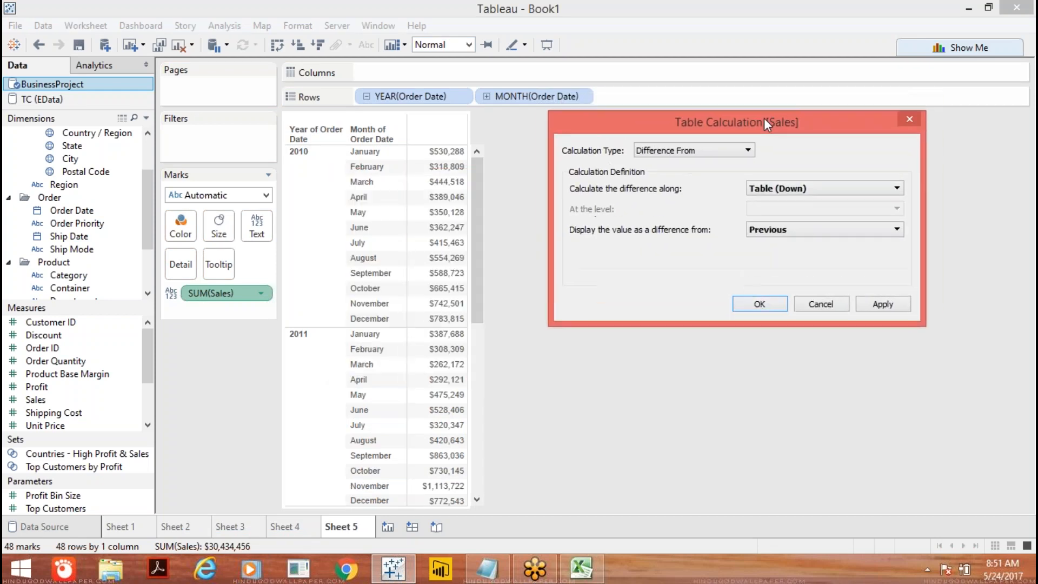
pyautogui.click(893, 190)
pyautogui.click(842, 214)
pyautogui.click(842, 214)
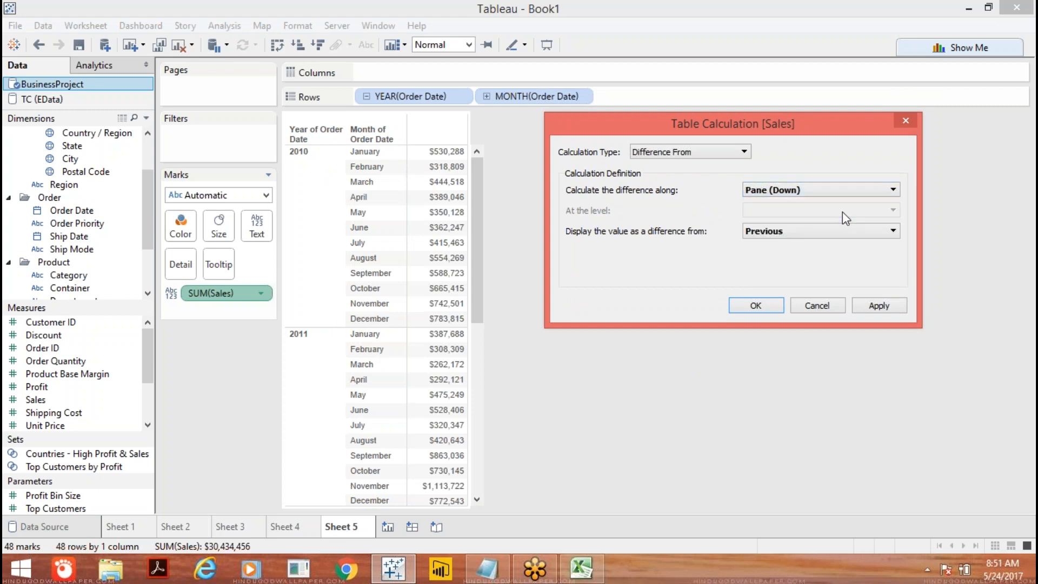
pyautogui.click(878, 305)
pyautogui.click(773, 306)
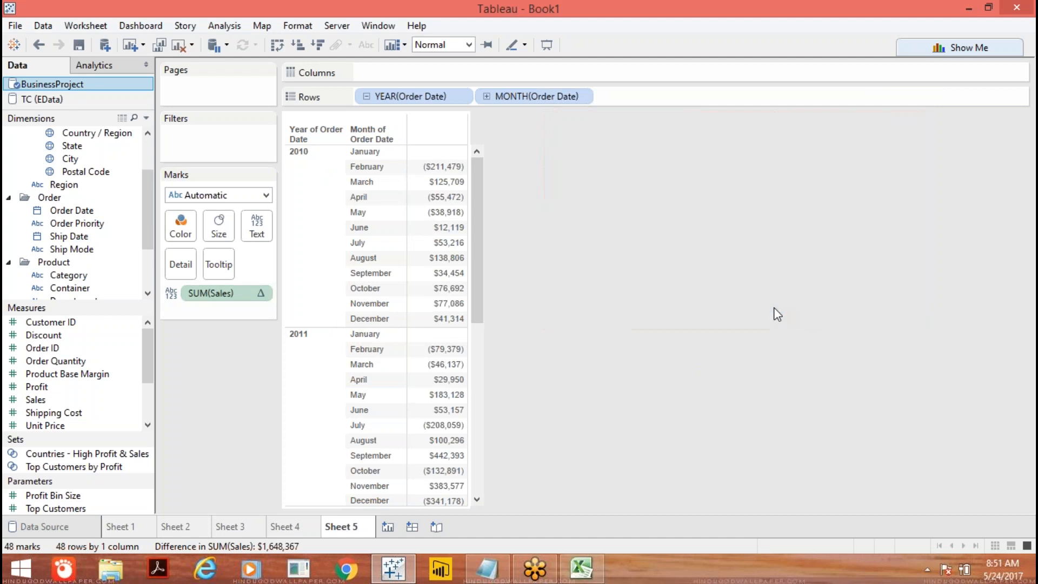
# Add Sales to the table as a second measure and place its column before the difference column.
pyautogui.moveTo(88, 401); pyautogui.dragTo(433, 273)
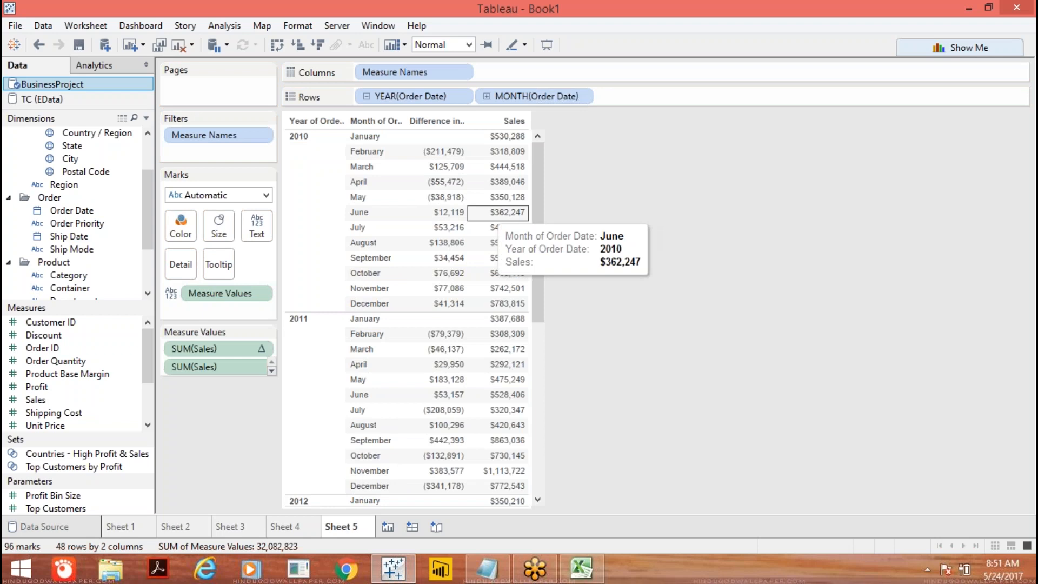
pyautogui.moveTo(498, 143)
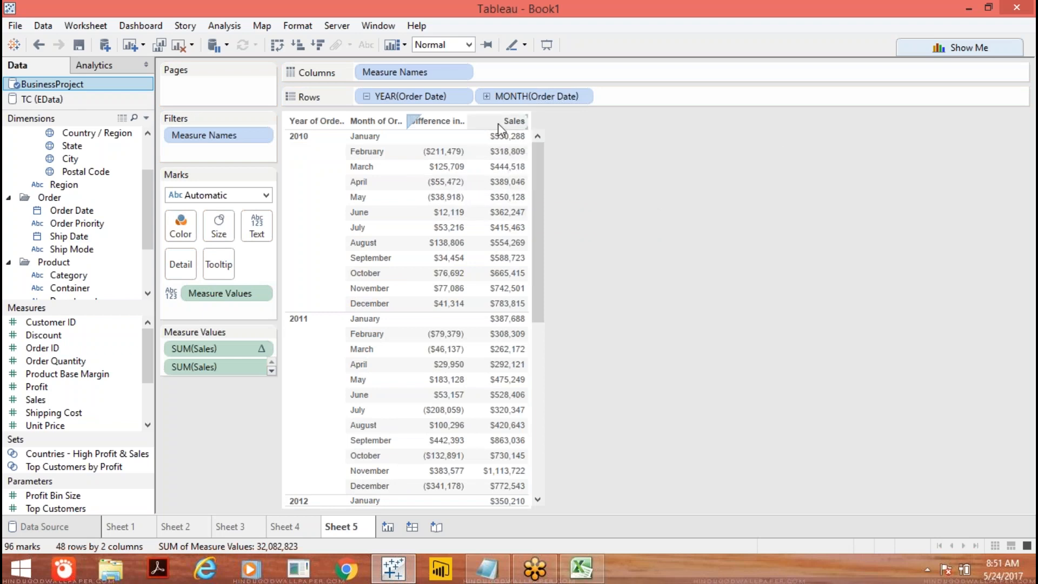
pyautogui.moveTo(408, 121); pyautogui.dragTo(527, 121)
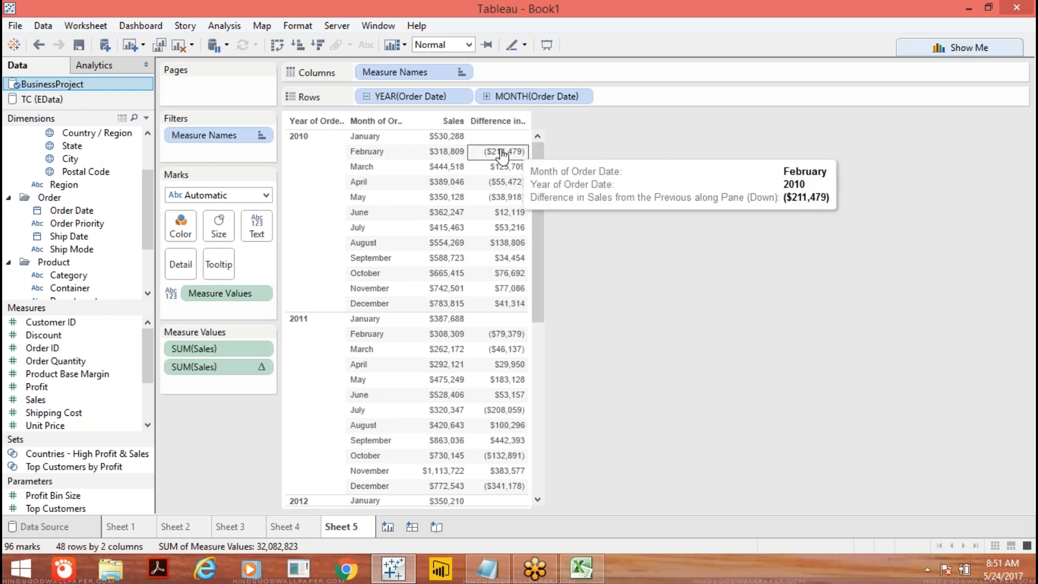
pyautogui.moveTo(455, 143)
pyautogui.moveTo(499, 161)
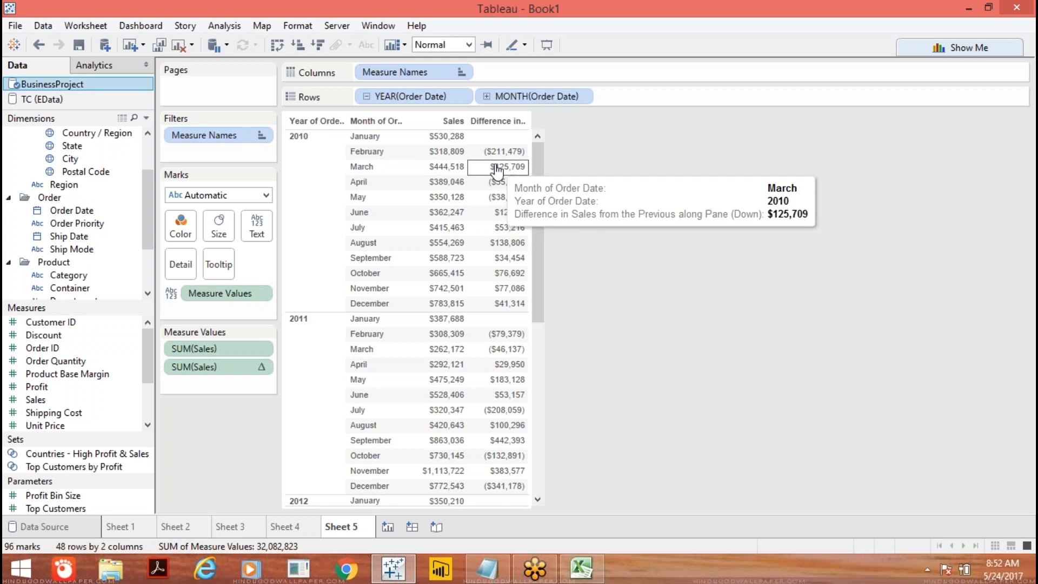
pyautogui.moveTo(455, 328)
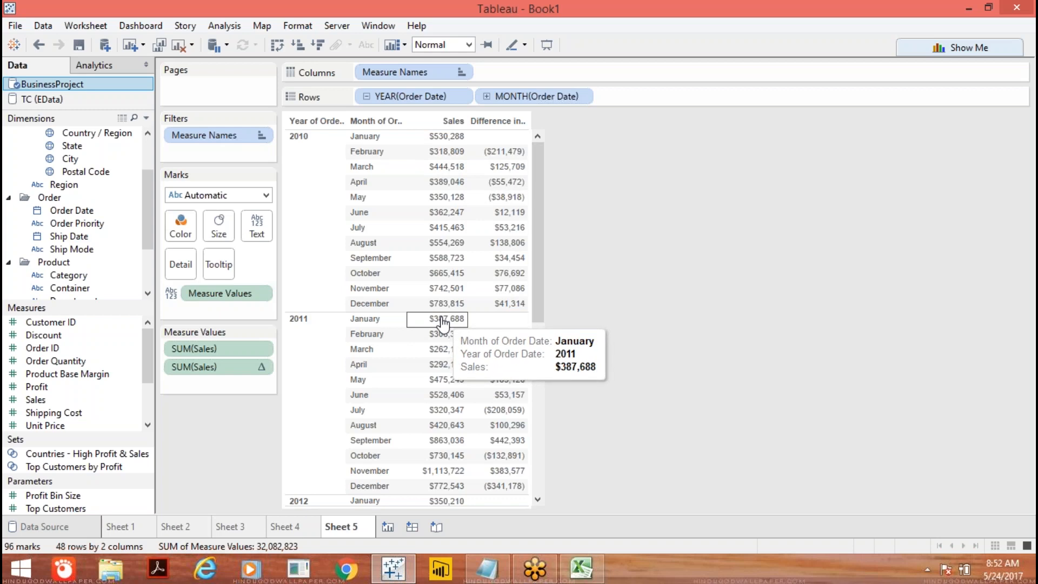
pyautogui.moveTo(539, 297); pyautogui.dragTo(556, 280)
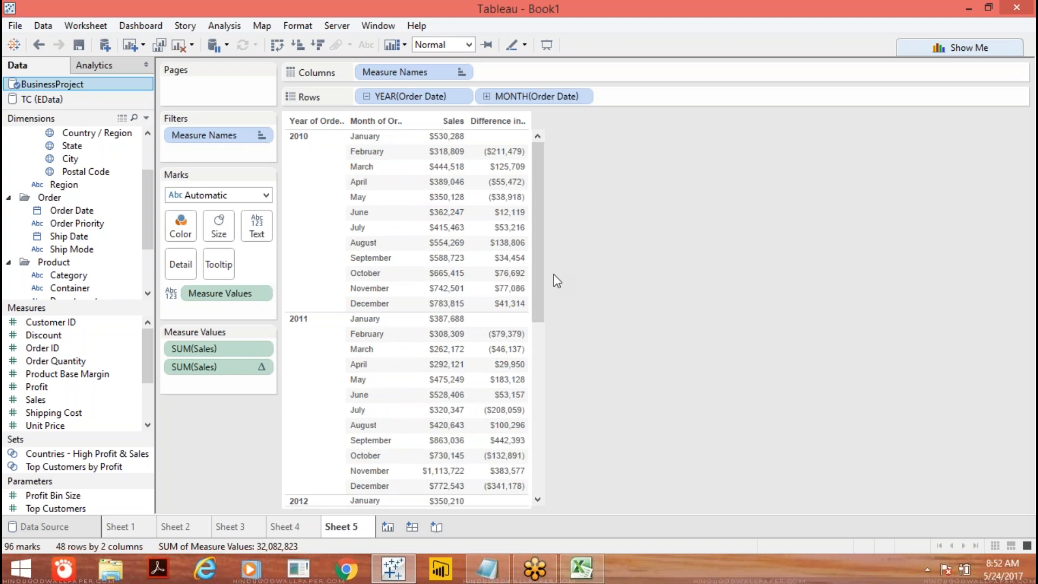
# On a new worksheet, build a Sales crosstab with years of Order Date as columns and months as rows.
pyautogui.click(389, 527)
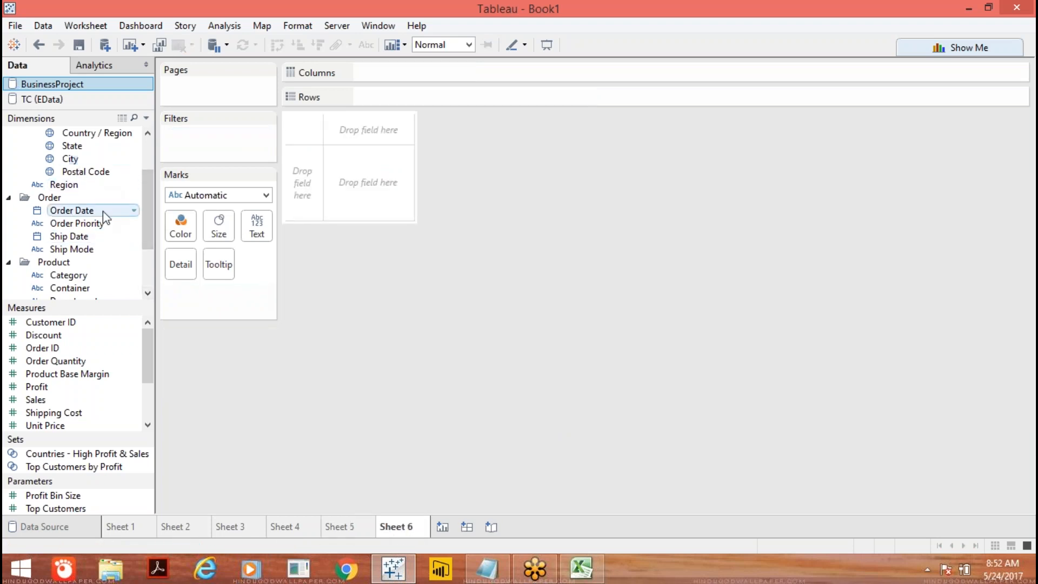
pyautogui.moveTo(79, 210); pyautogui.dragTo(393, 79)
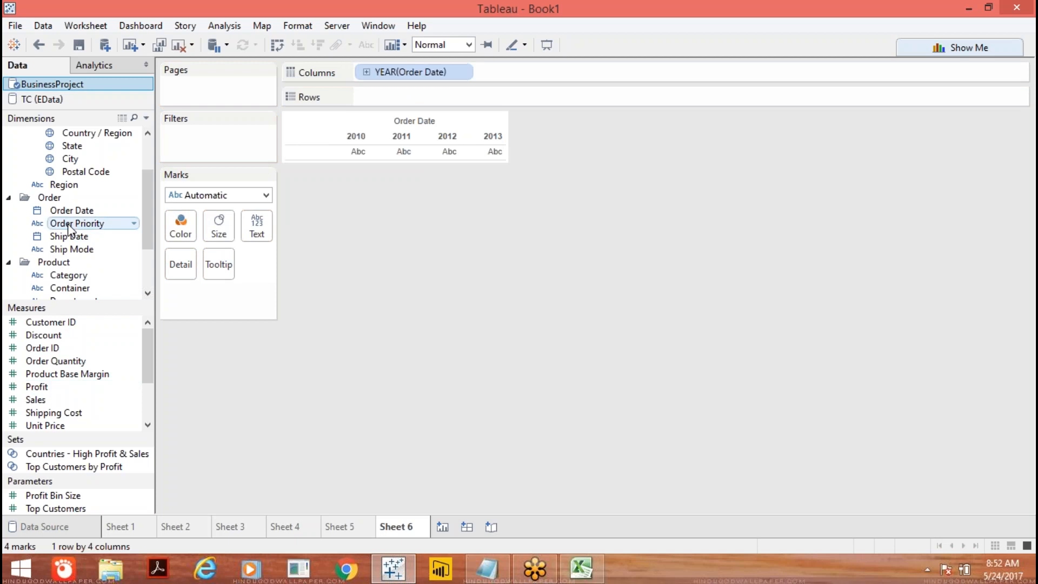
pyautogui.moveTo(70, 210); pyautogui.dragTo(383, 99)
pyautogui.click(460, 96)
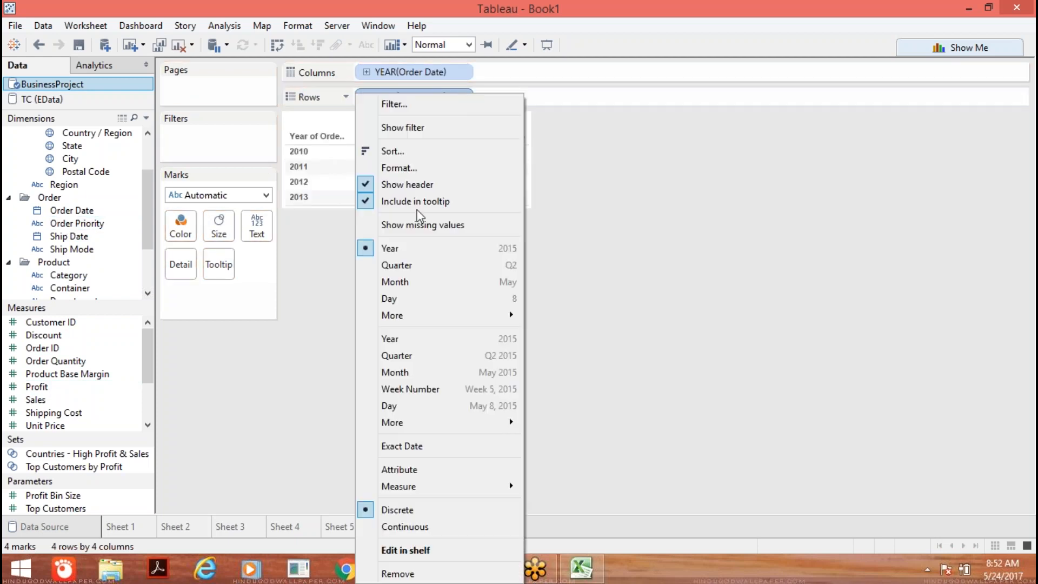
pyautogui.click(415, 284)
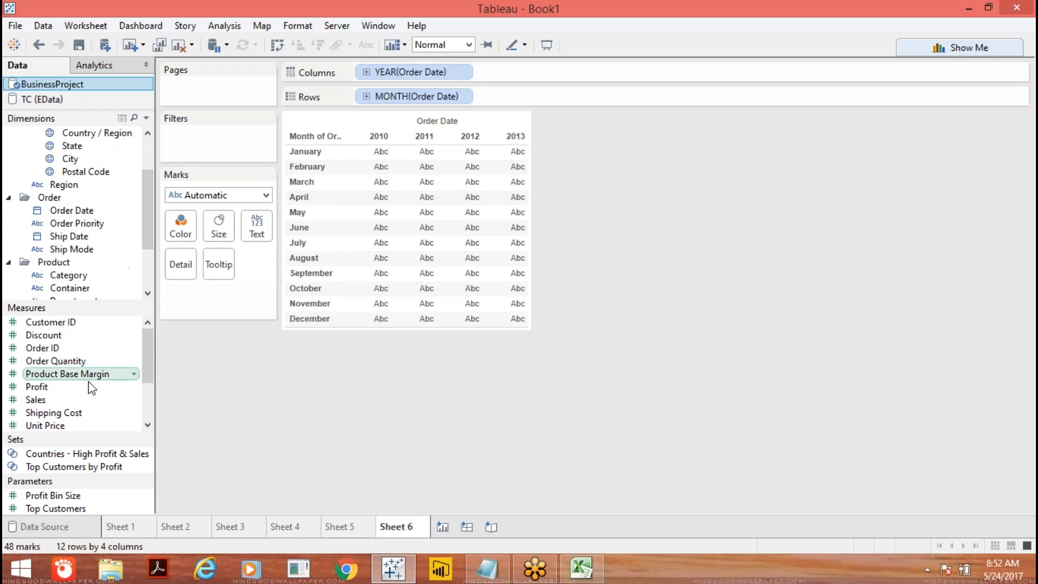
pyautogui.moveTo(67, 399); pyautogui.dragTo(382, 180)
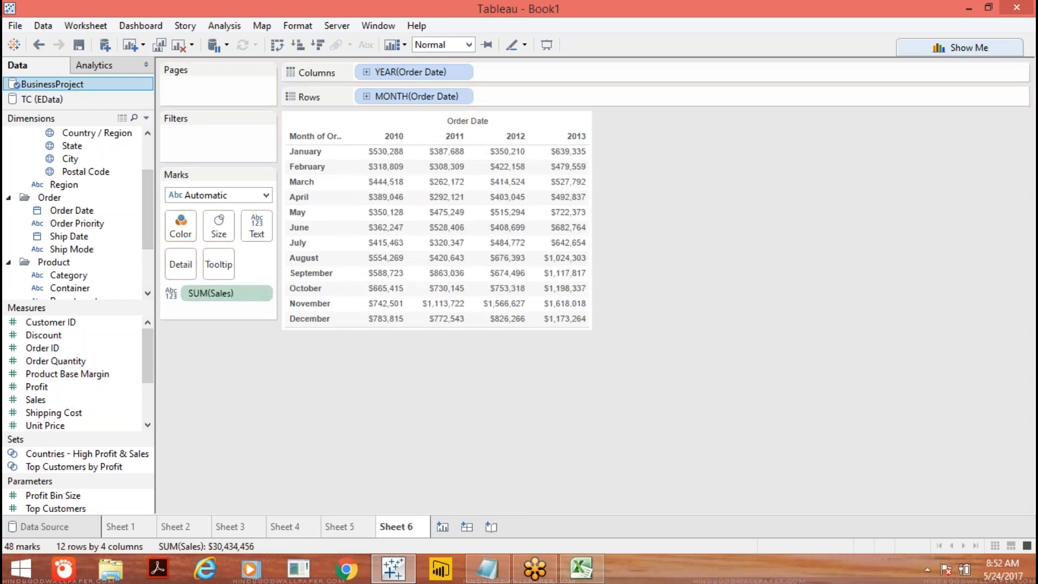
# Try the crosstab with years as rows and months as columns, and return years to columns and months to rows.
pyautogui.moveTo(417, 70); pyautogui.dragTo(524, 92)
pyautogui.moveTo(436, 95); pyautogui.dragTo(443, 71)
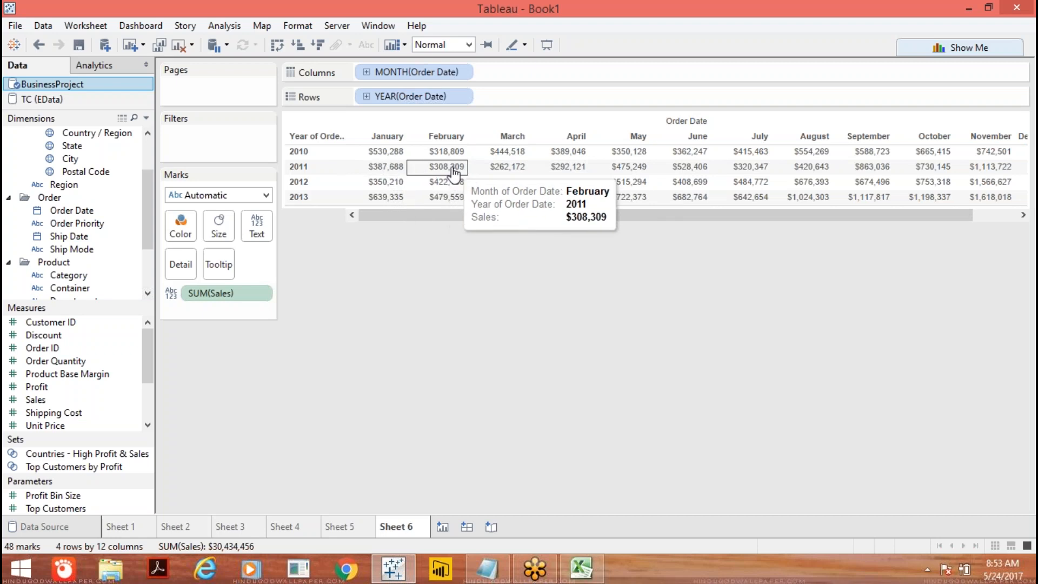
pyautogui.scroll(-2, 566, 214)
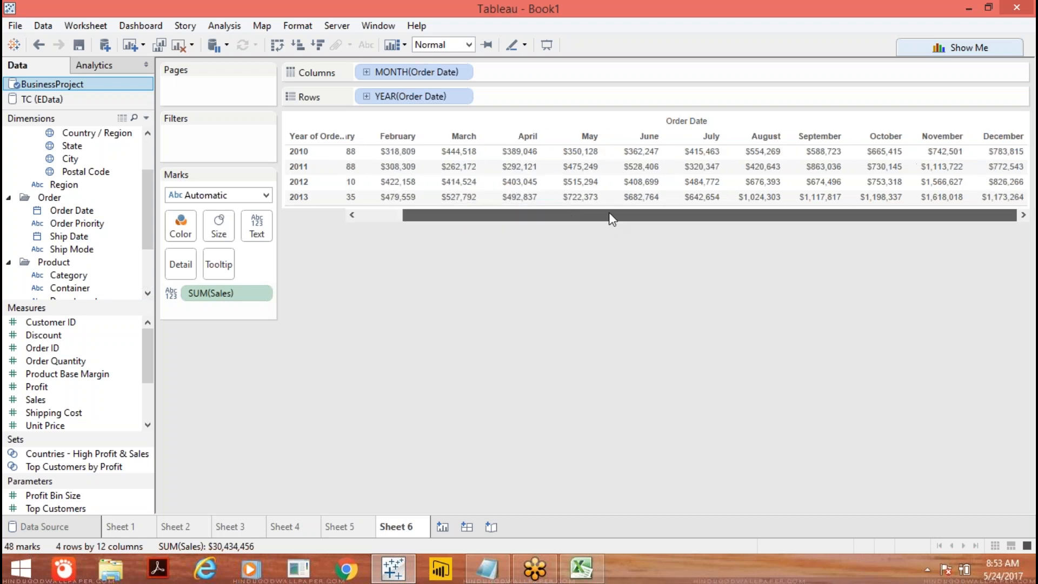
pyautogui.scroll(2, 479, 226)
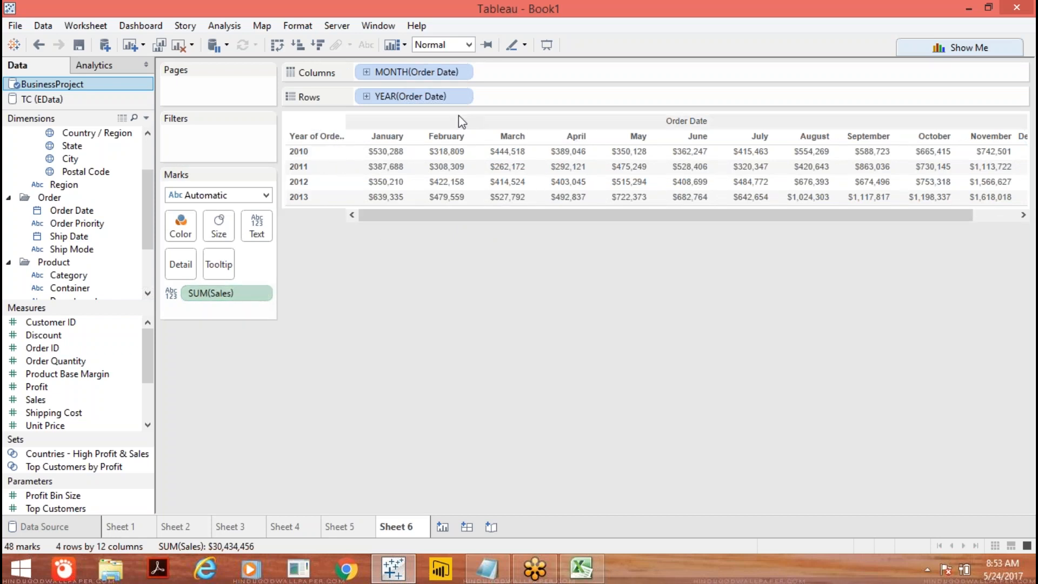
pyautogui.moveTo(411, 76)
pyautogui.mouseDown()
pyautogui.moveTo(500, 76)
pyautogui.moveTo(540, 96)
pyautogui.mouseUp()
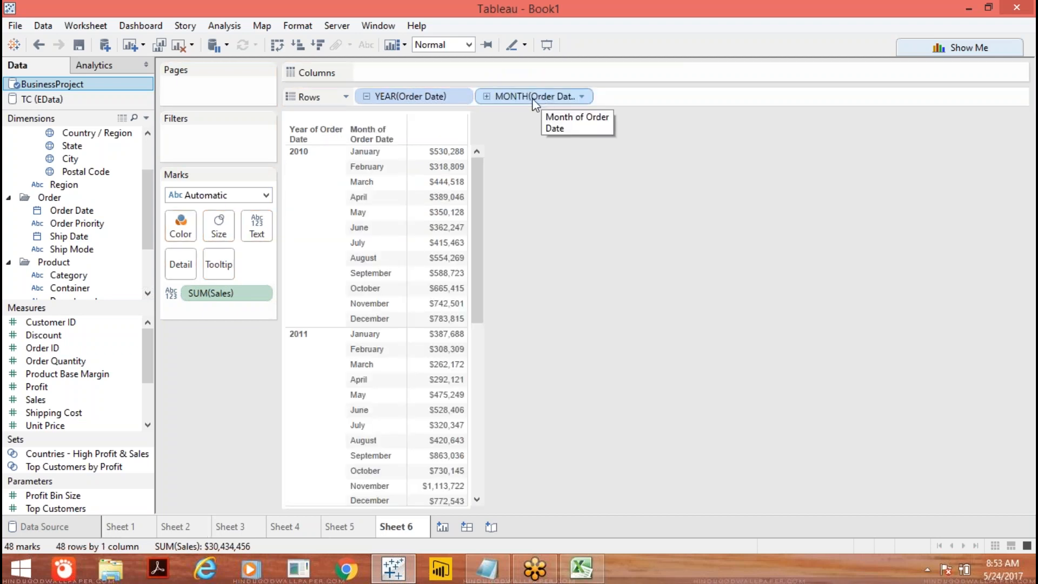
pyautogui.moveTo(432, 104); pyautogui.dragTo(421, 72)
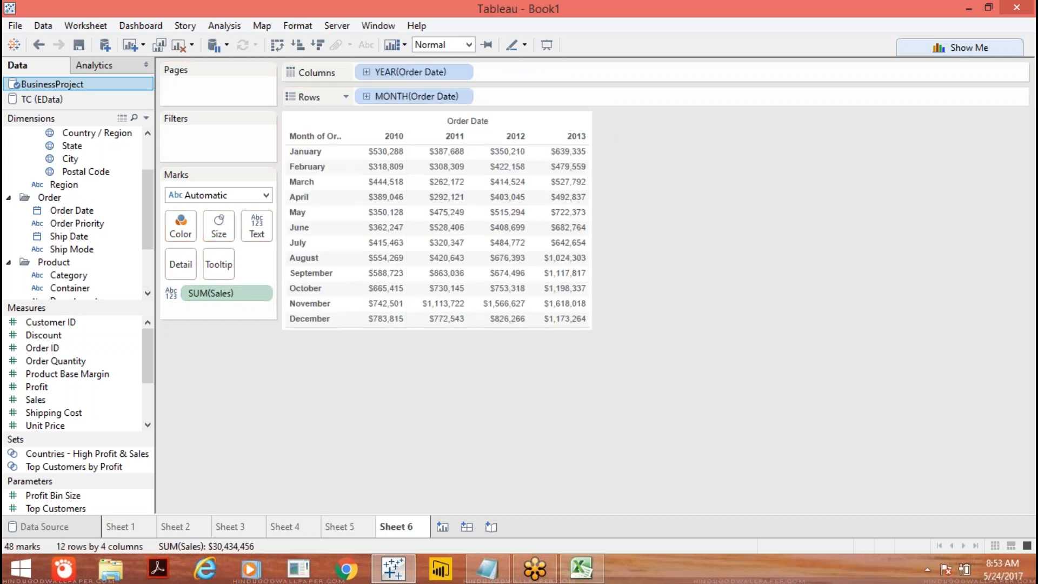
pyautogui.click(262, 296)
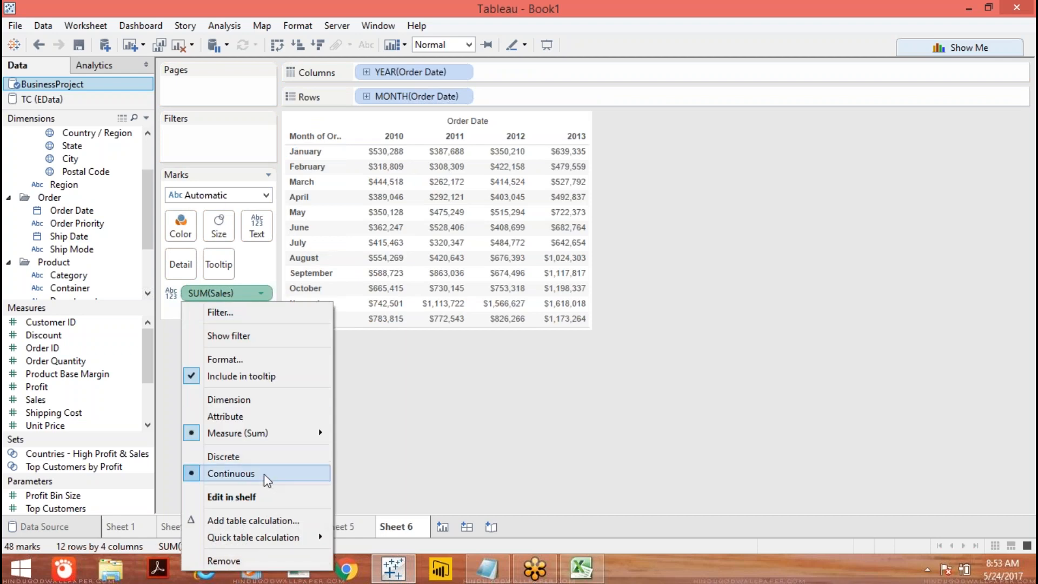
pyautogui.click(253, 524)
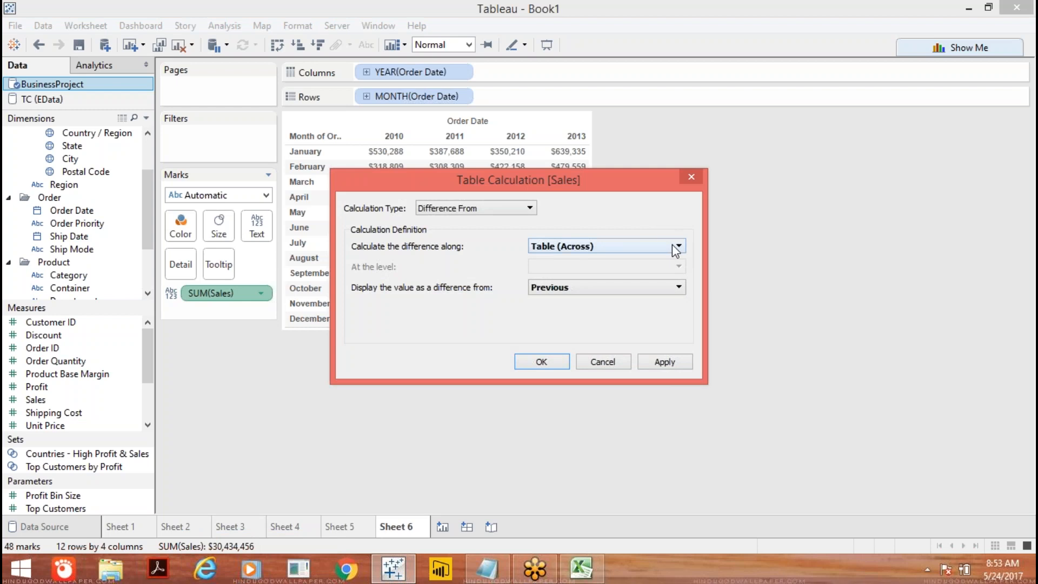
pyautogui.click(673, 246)
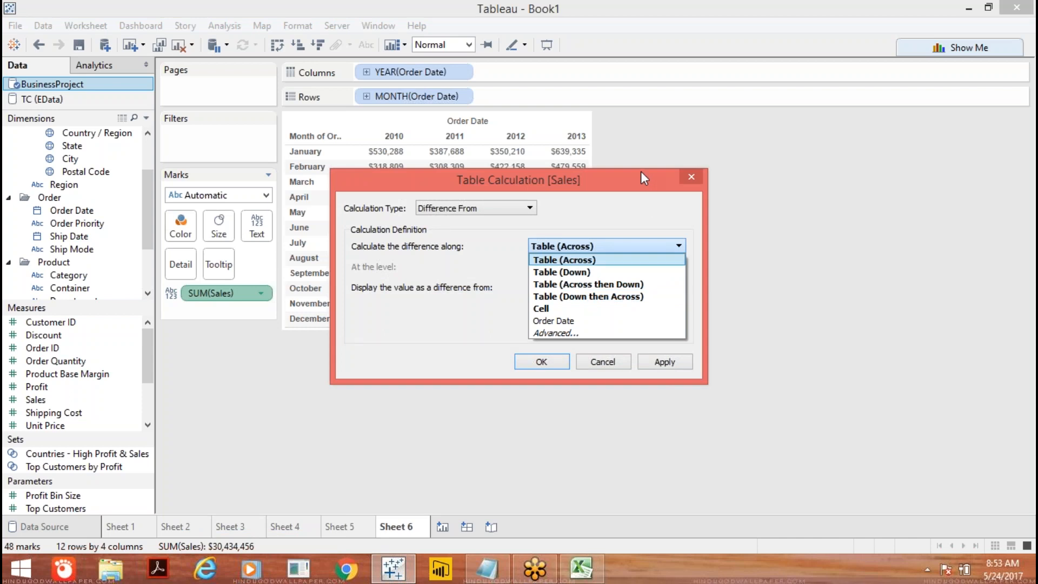
pyautogui.click(695, 174)
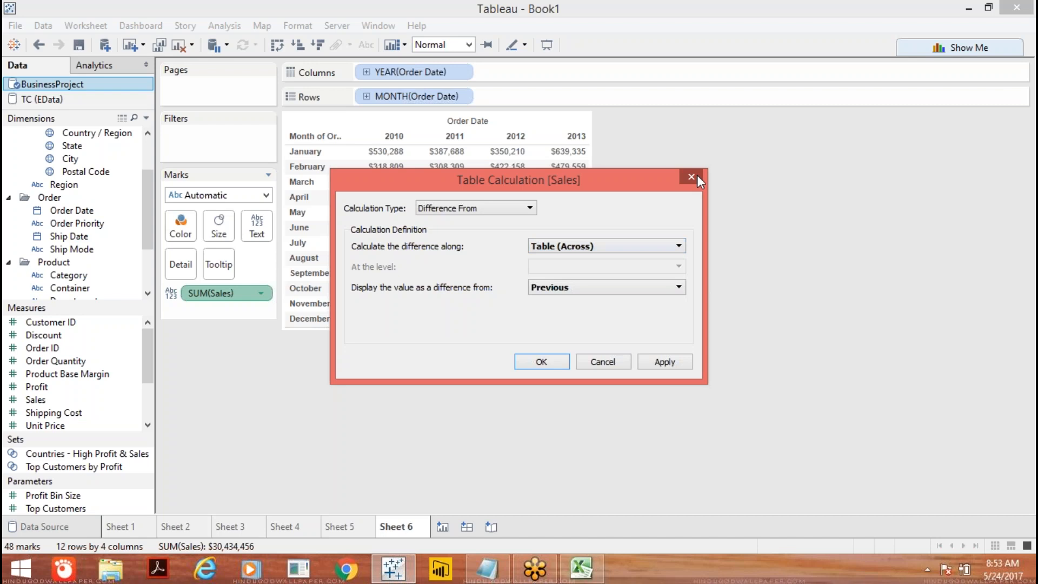
pyautogui.click(696, 174)
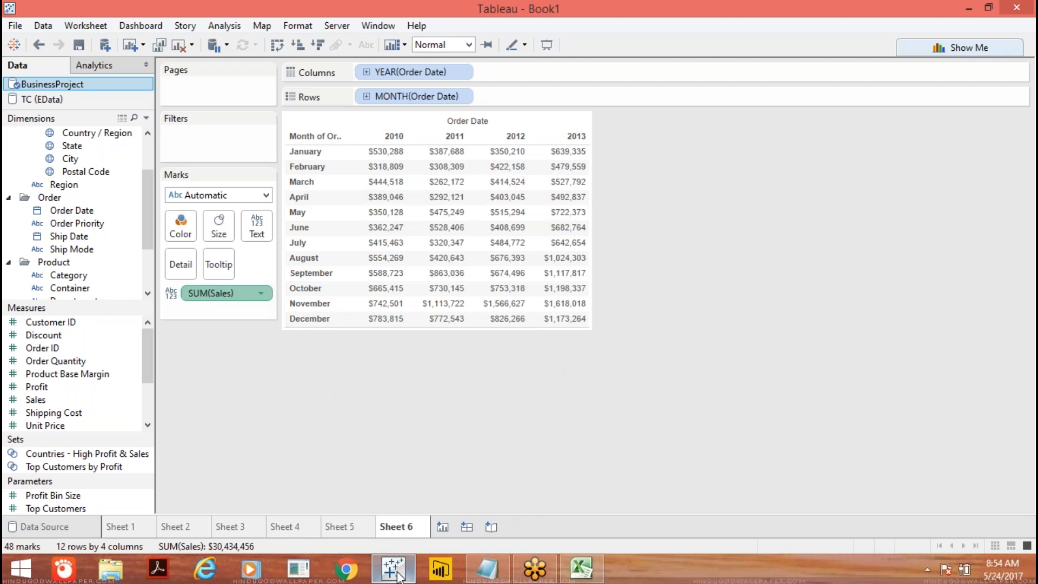
# Switch to the 8 AM Notepad file and add blank lines below the month comparison task for another entry.
pyautogui.click(479, 577)
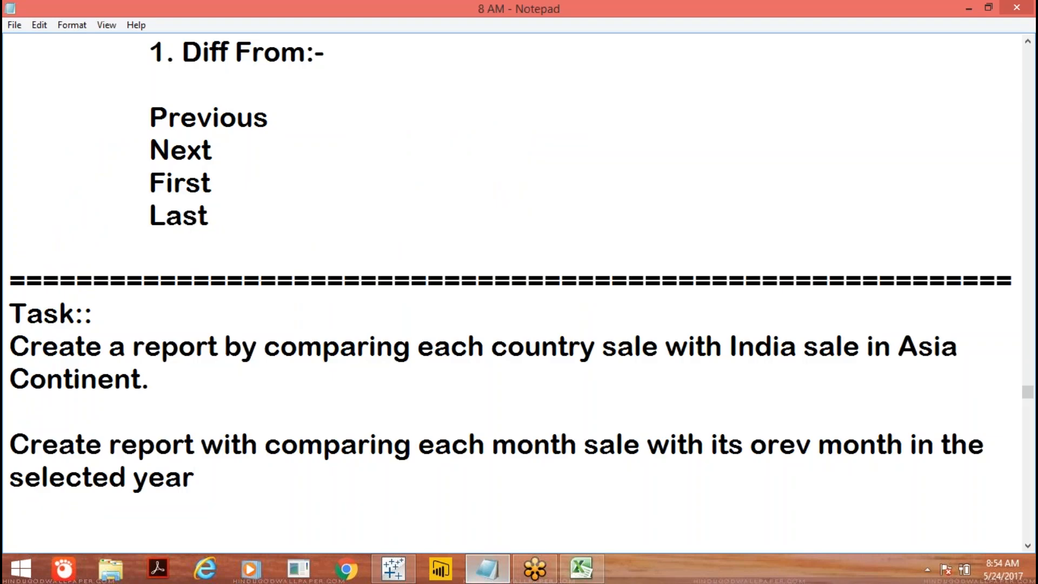
pyautogui.press('Return')
pyautogui.press('Return')
pyautogui.press('Return')
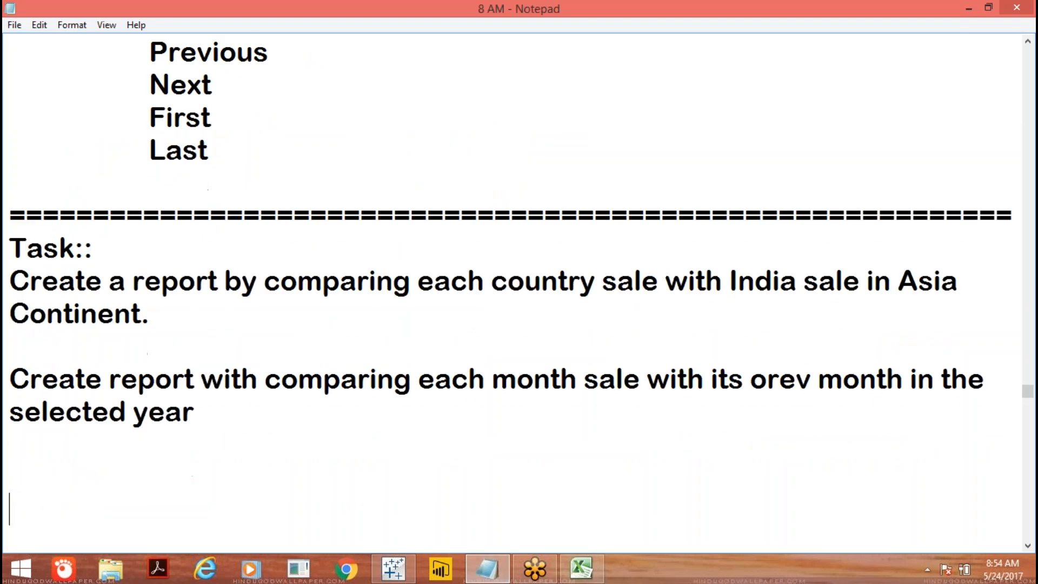
pyautogui.moveTo(269, 278); pyautogui.dragTo(414, 293)
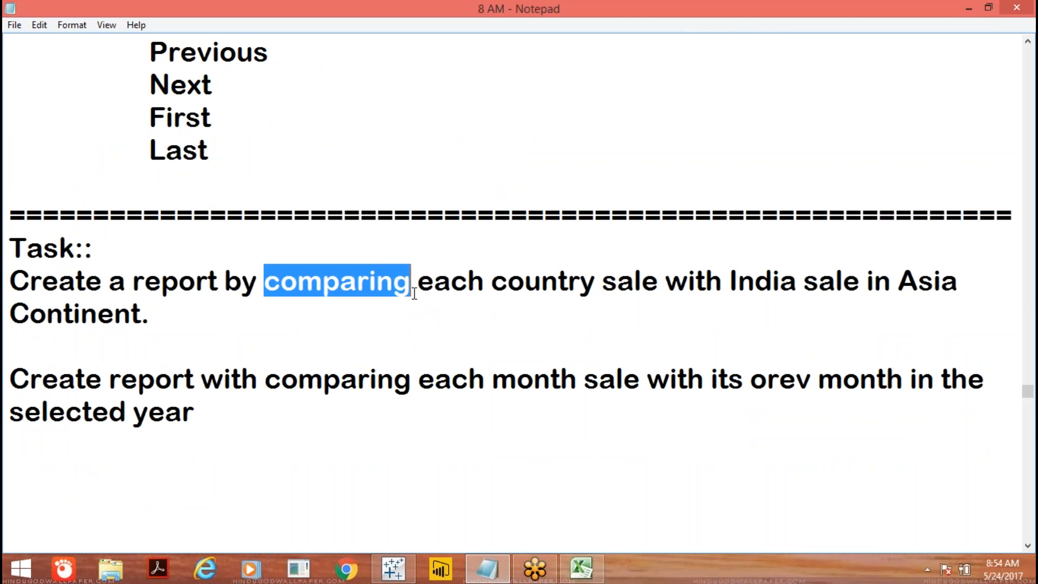
pyautogui.click(226, 407)
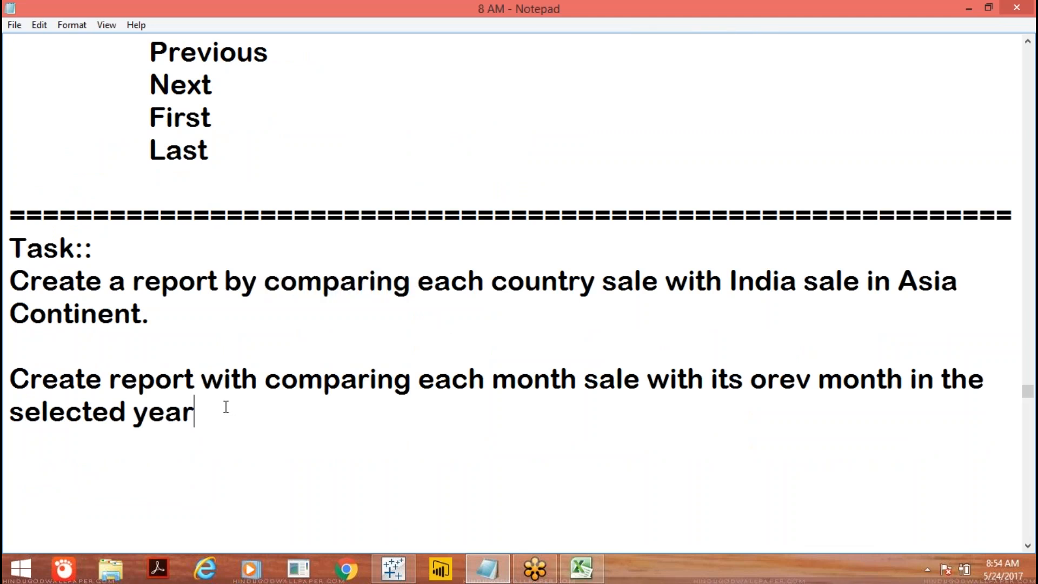
pyautogui.press('Return')
pyautogui.press('Return')
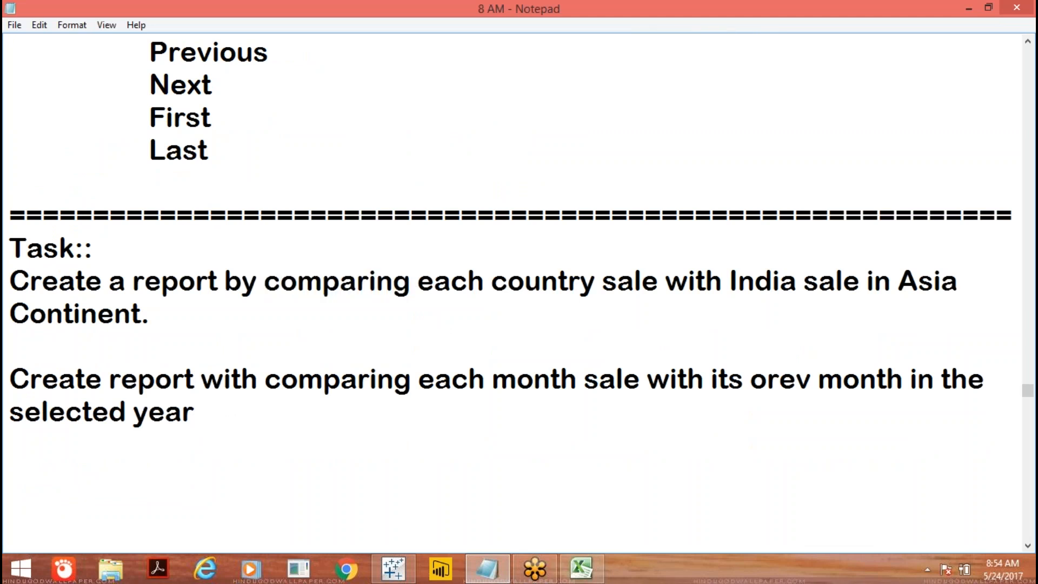